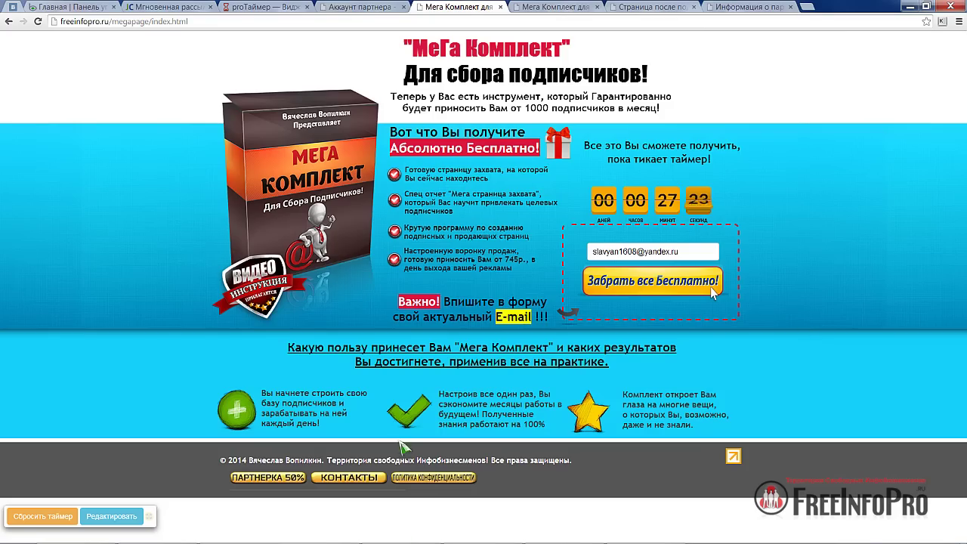
Step: In Windows Explorer, look through the kit's subfolders «Новая страница захвата» and «Программы для работы», returning to the kit folder
left_click(487, 532)
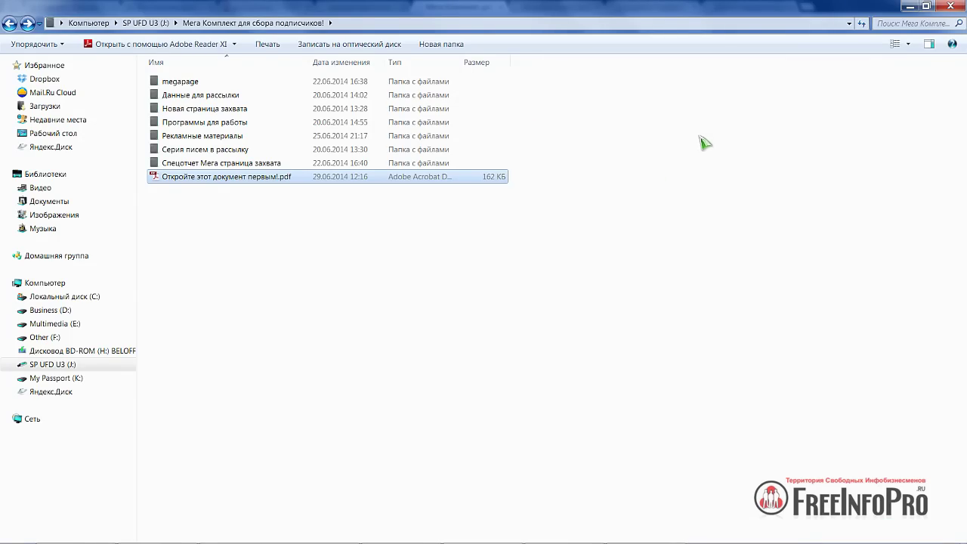
double_click(212, 115)
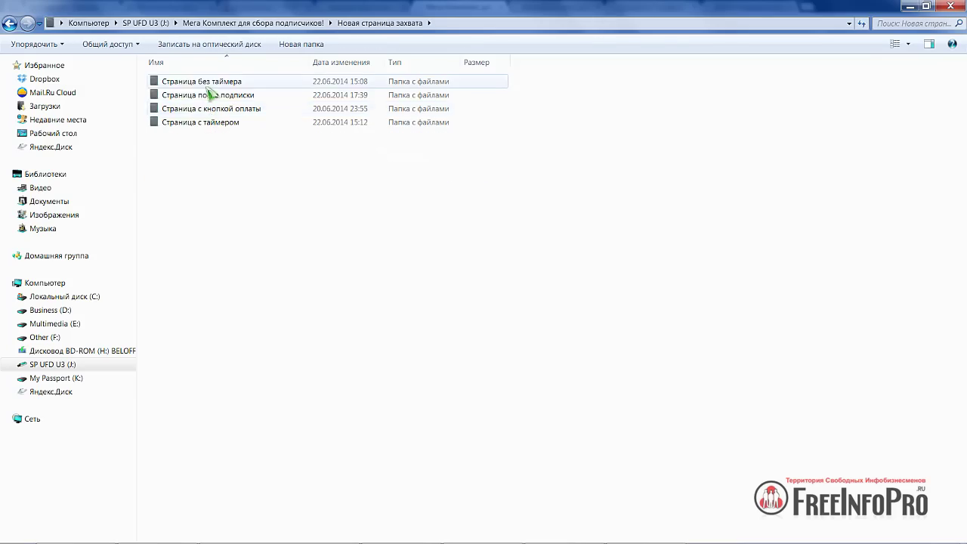
left_click(9, 24)
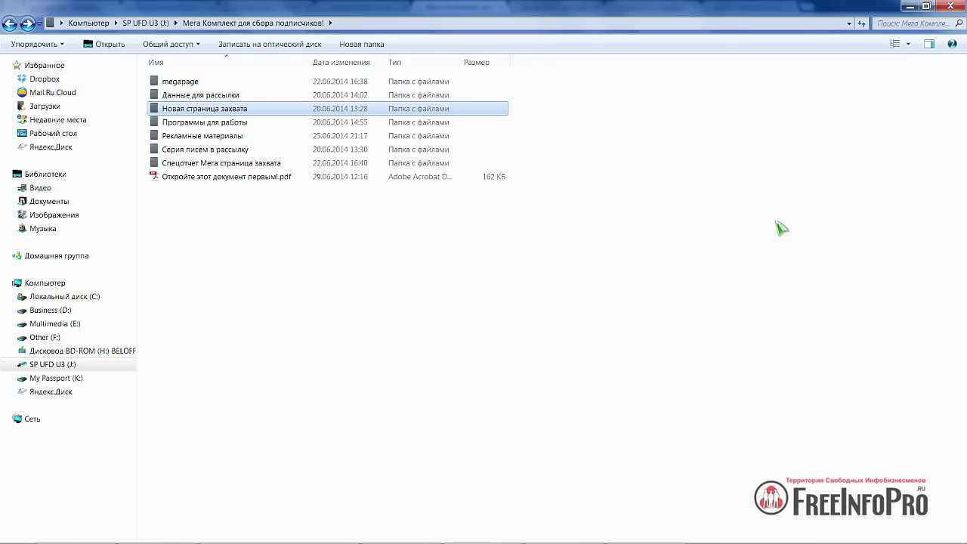
double_click(191, 130)
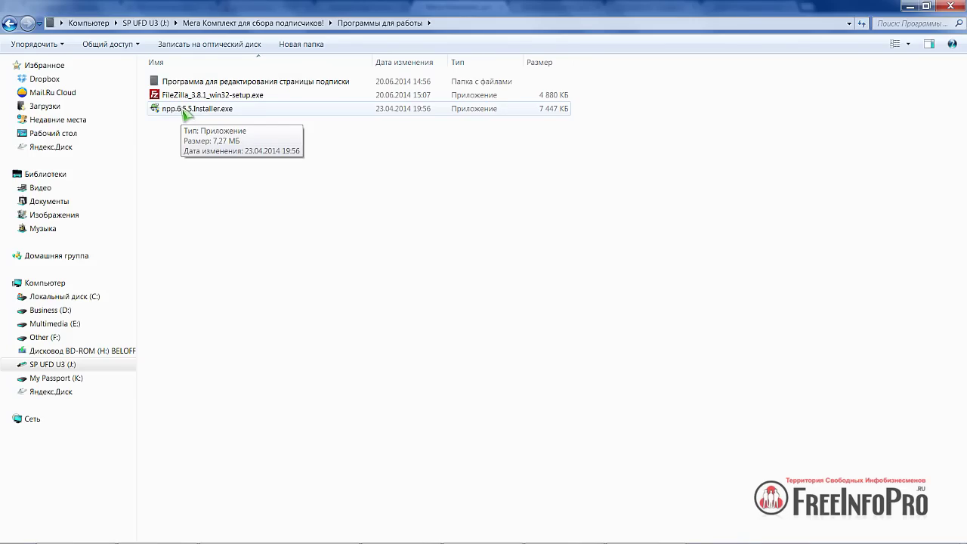
left_click(10, 23)
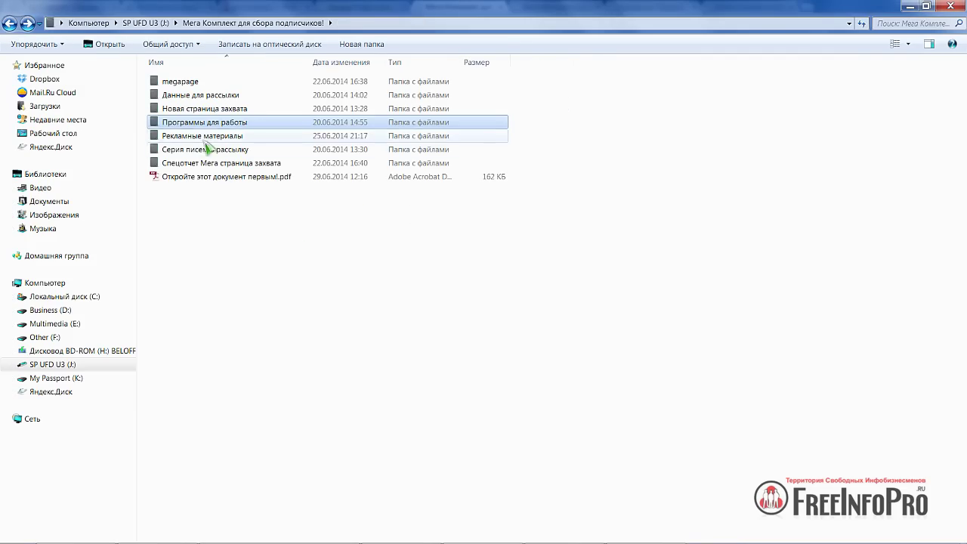
Step: Look through the kit's advertising materials, mailing letter series and special report folders, returning to the kit folder after each
mouse_move(198, 143)
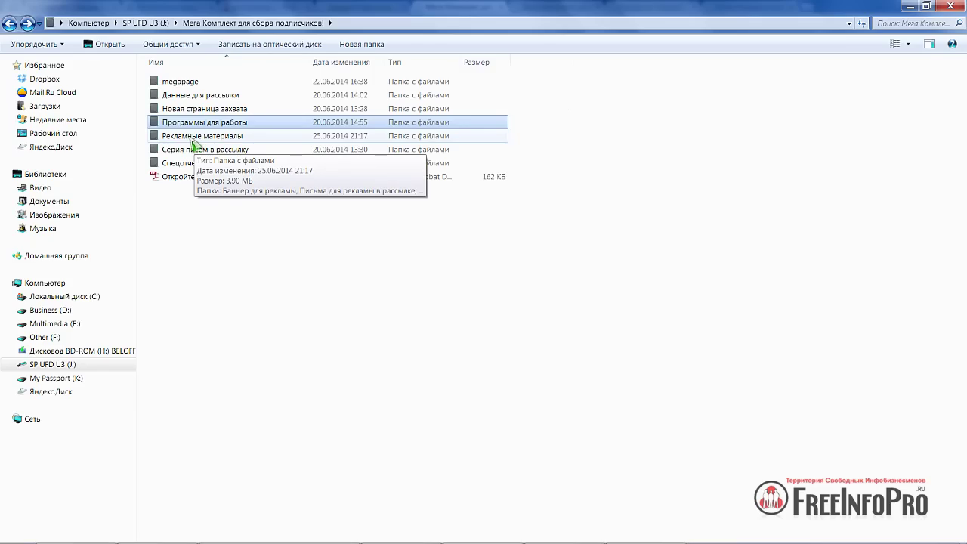
double_click(192, 141)
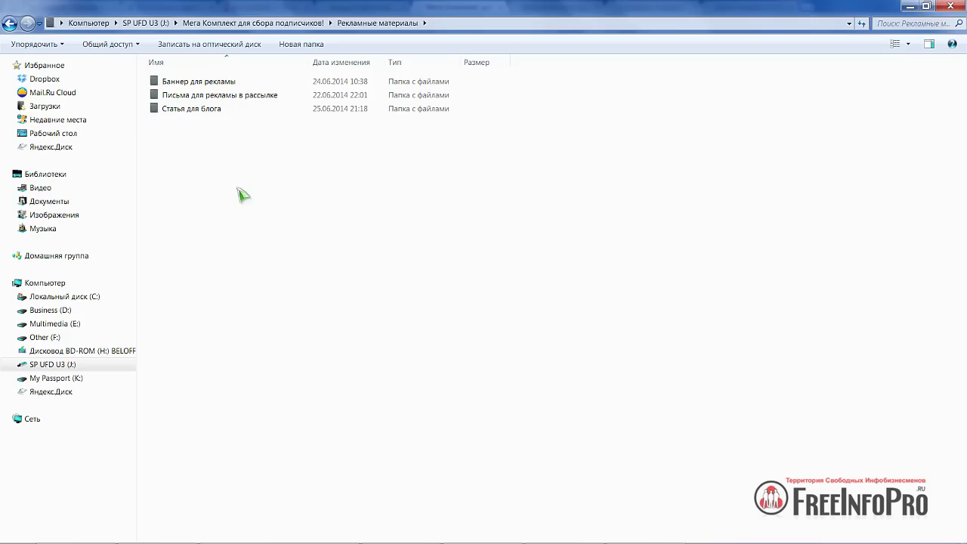
left_click(9, 22)
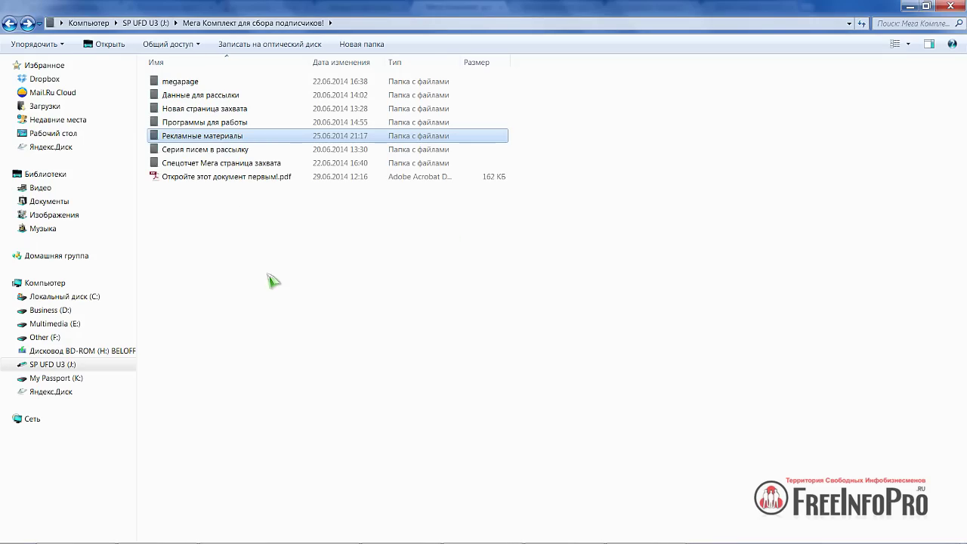
double_click(186, 157)
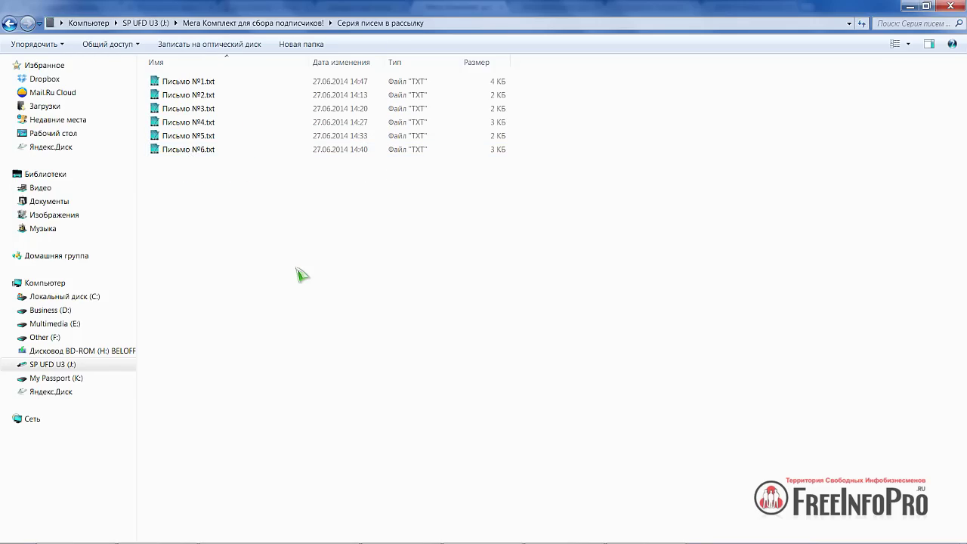
left_click(9, 23)
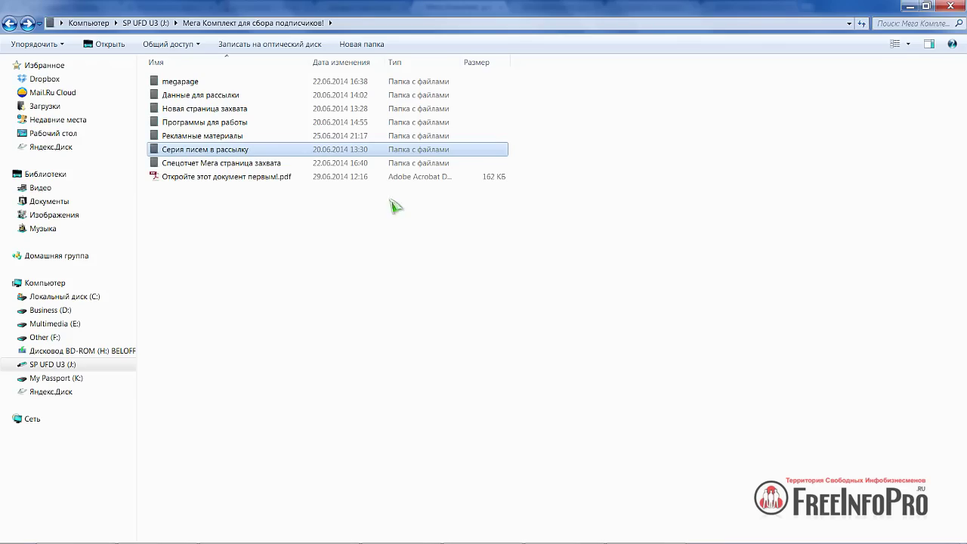
double_click(257, 168)
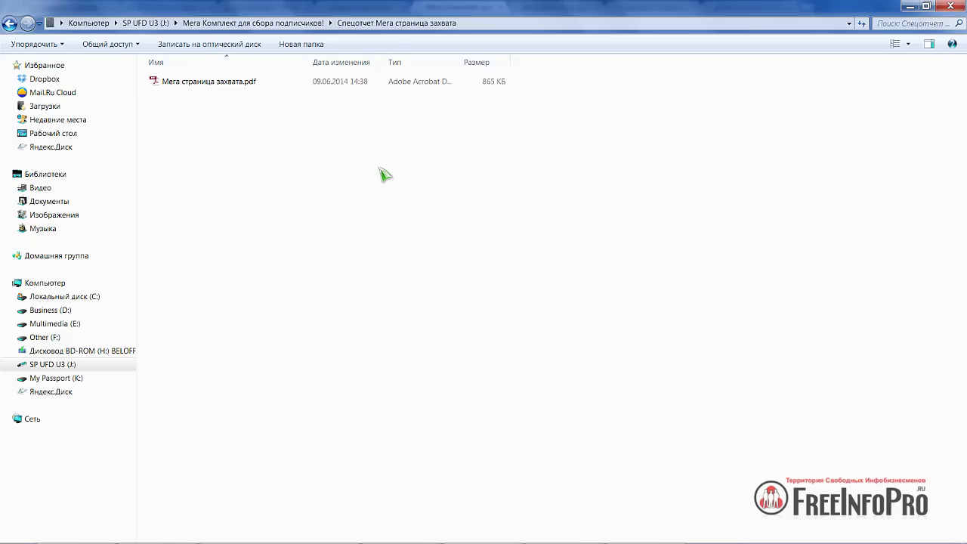
left_click(9, 23)
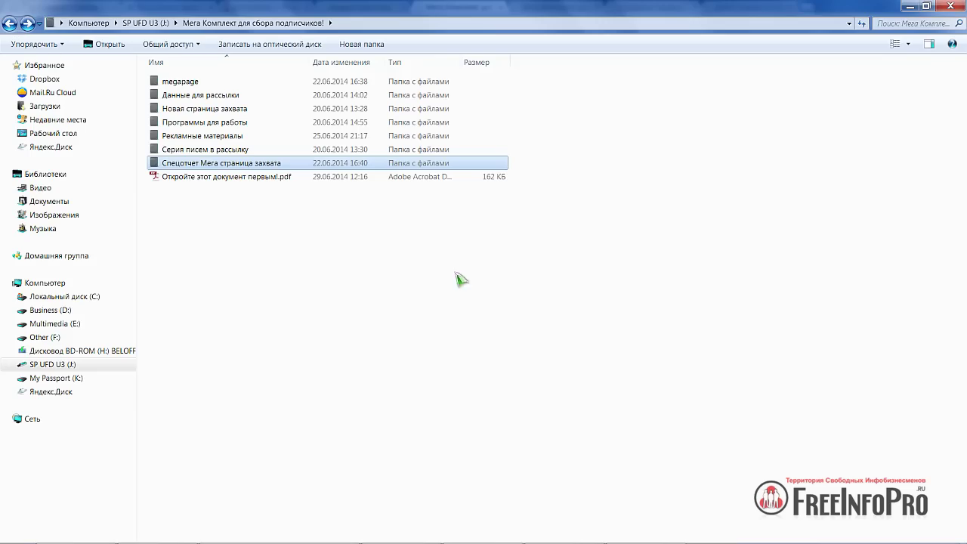
Step: Read through the distribution terms and preparation instructions in «Откройте этот документ первым!.pdf», closing the document when done
double_click(180, 178)
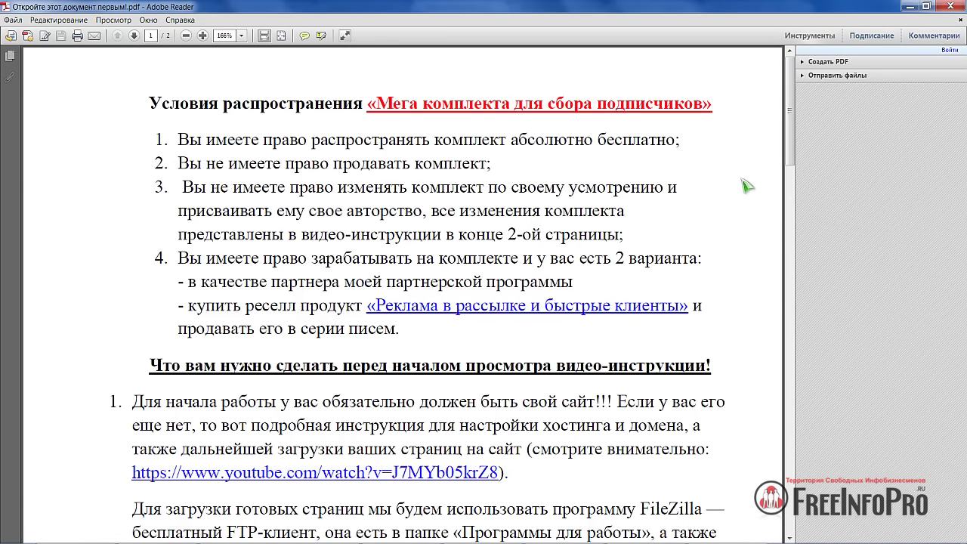
scroll(745, 185, "down", 8)
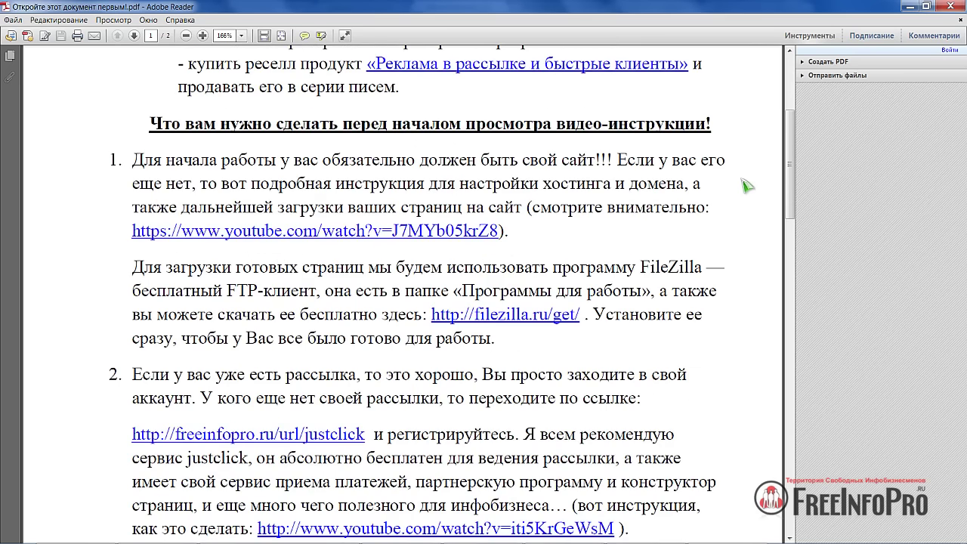
scroll(744, 185, "down", 6)
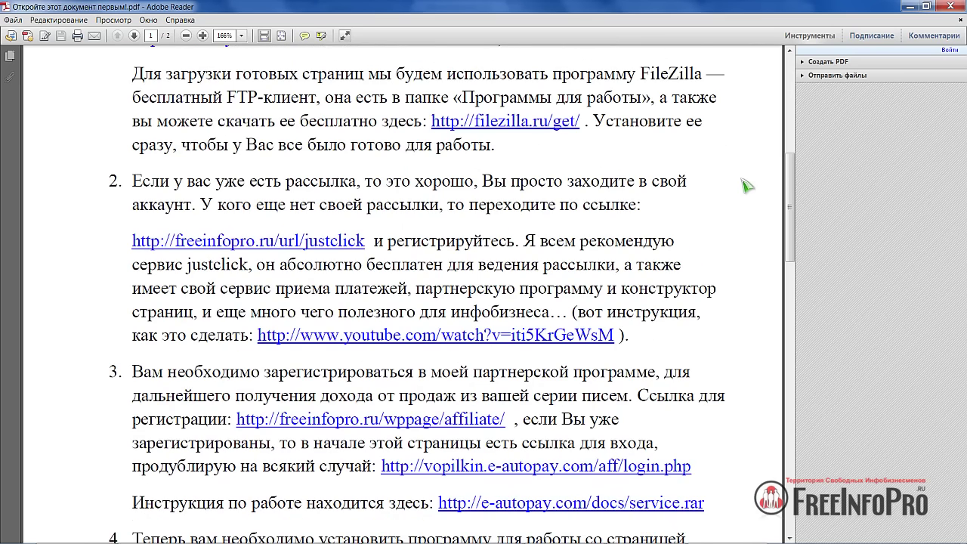
scroll(744, 185, "down", 17)
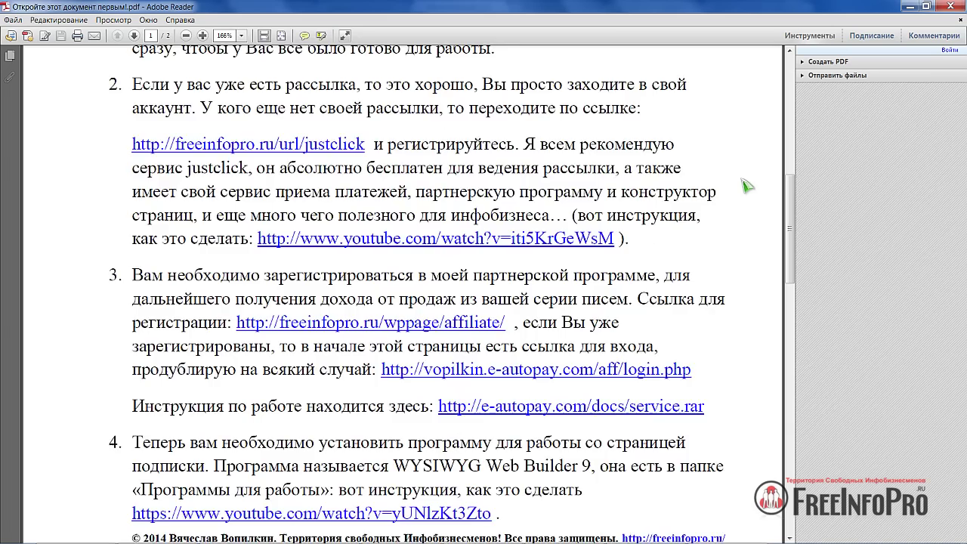
scroll(744, 186, "down", 15)
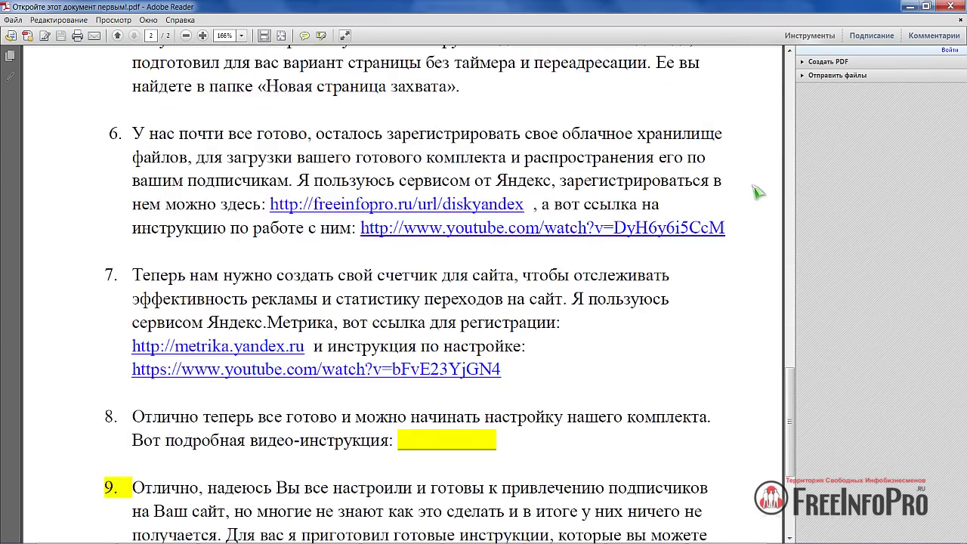
scroll(758, 192, "down", 10)
scroll(758, 192, "up", 12)
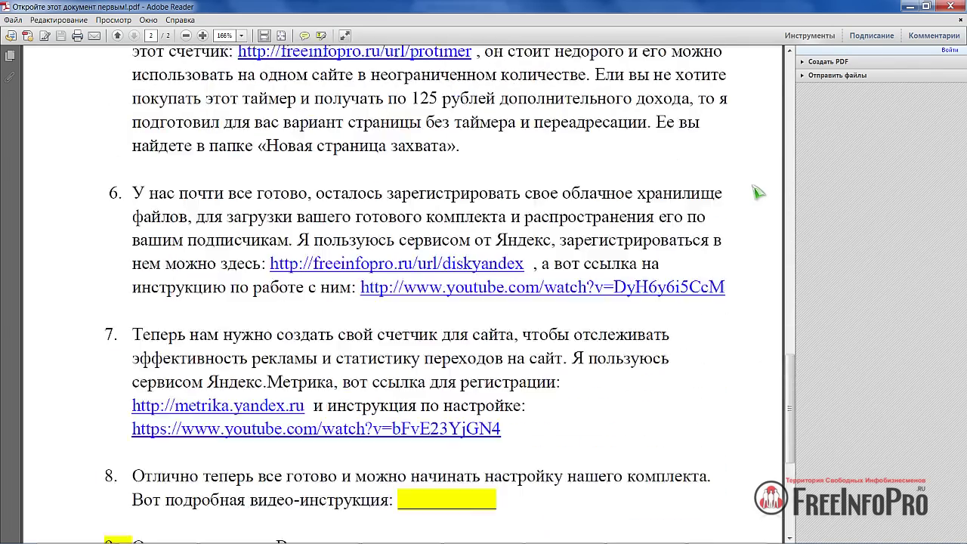
scroll(758, 192, "up", 17)
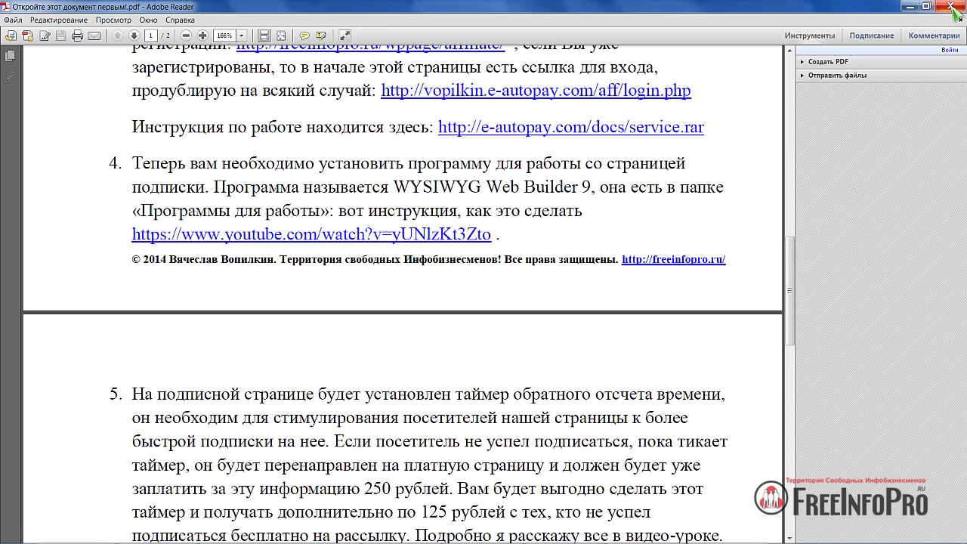
left_click(954, 10)
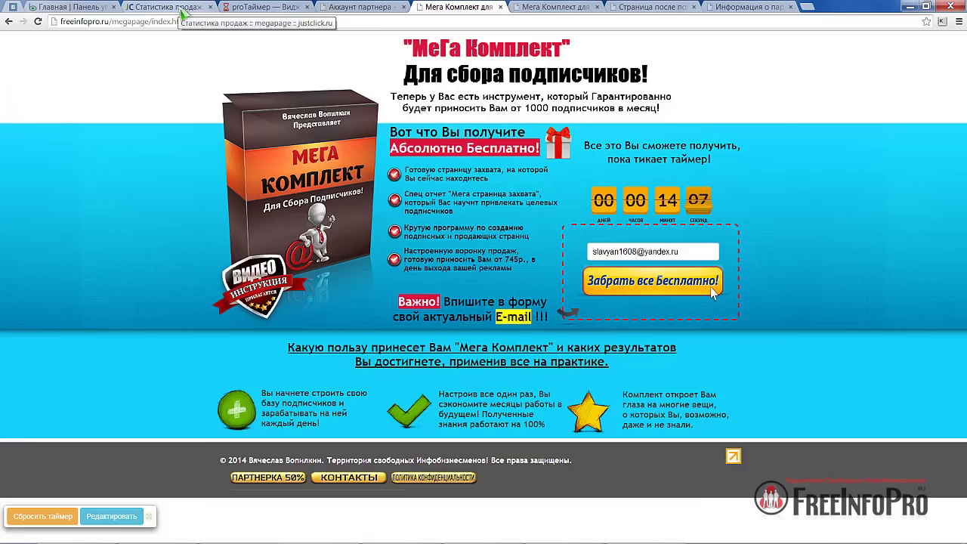
Step: In the JustClick account in the browser, start adding a new group under «Группы подписчиков»
left_click(184, 9)
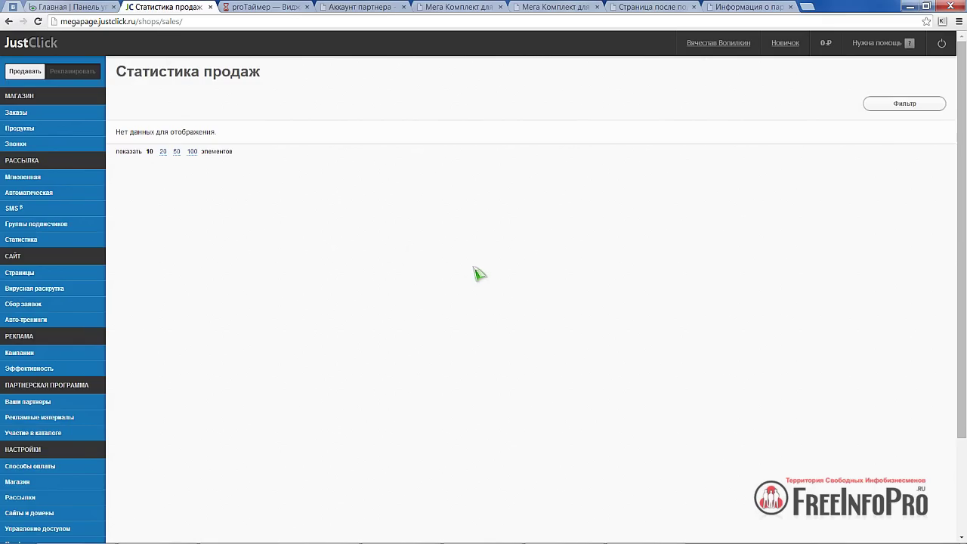
left_click(40, 224)
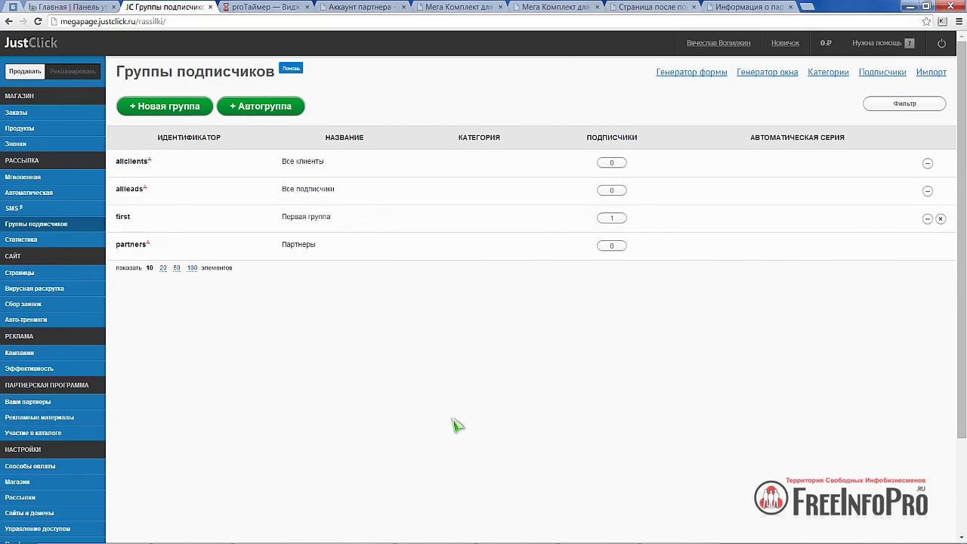
left_click(144, 110)
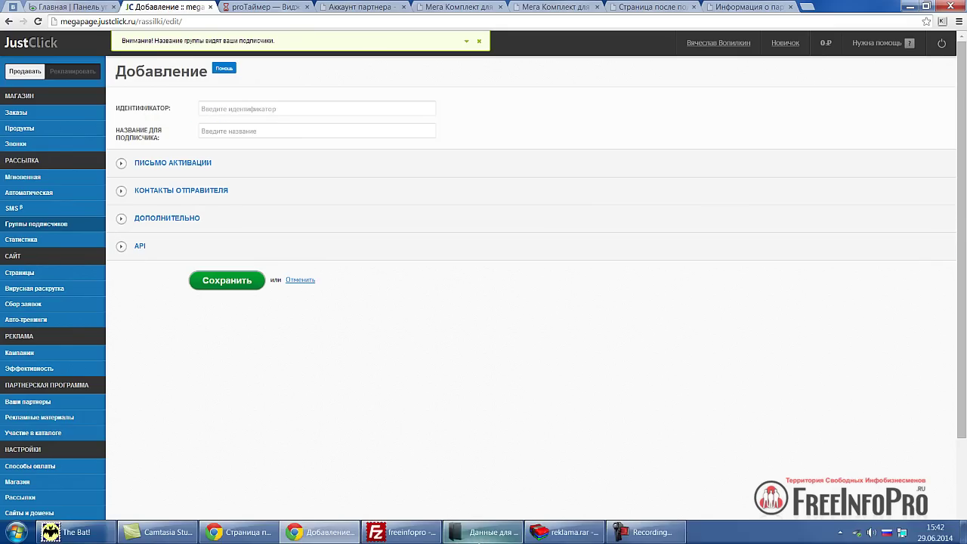
Step: Switch to Windows Explorer and open «Готовый текст для рассылки.txt» from the kit's «Данные для рассылки» folder
left_click(481, 541)
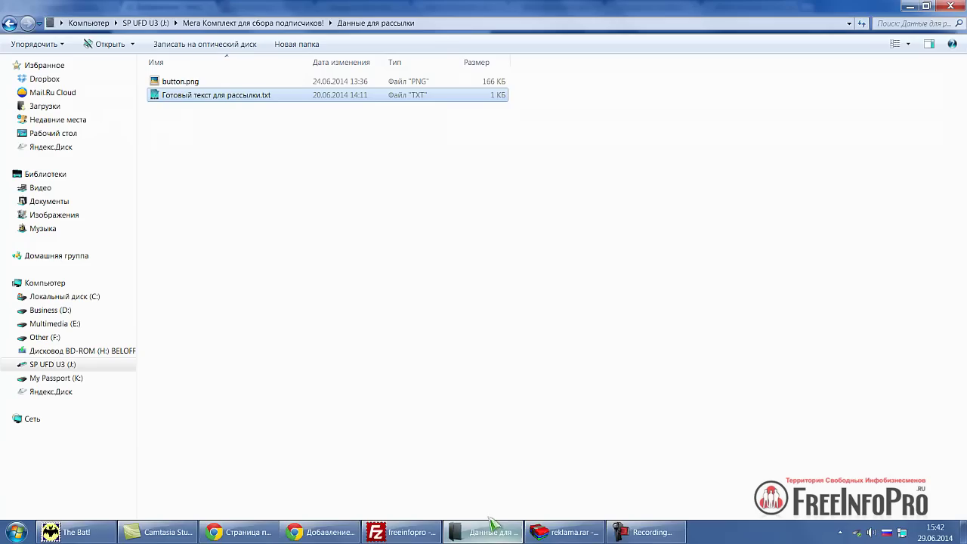
left_click(10, 24)
double_click(215, 96)
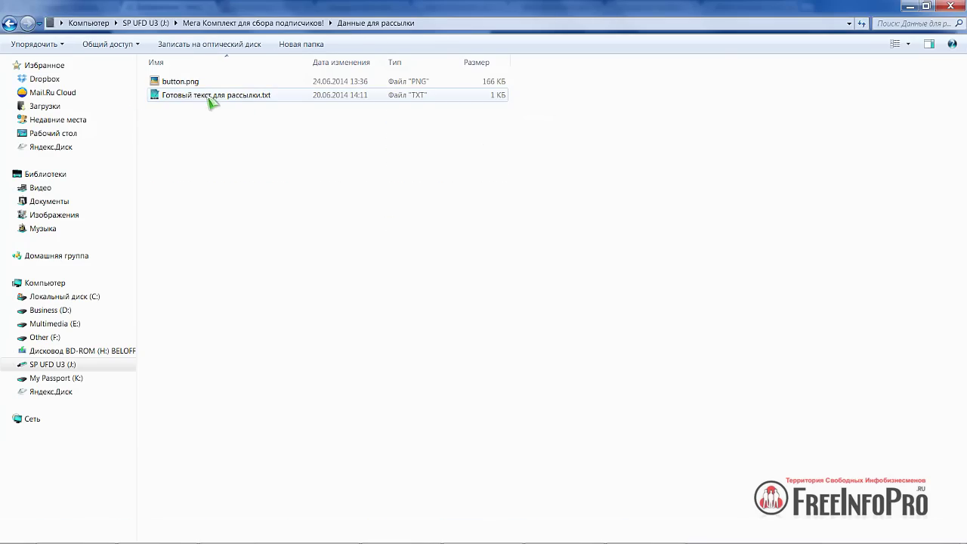
double_click(184, 98)
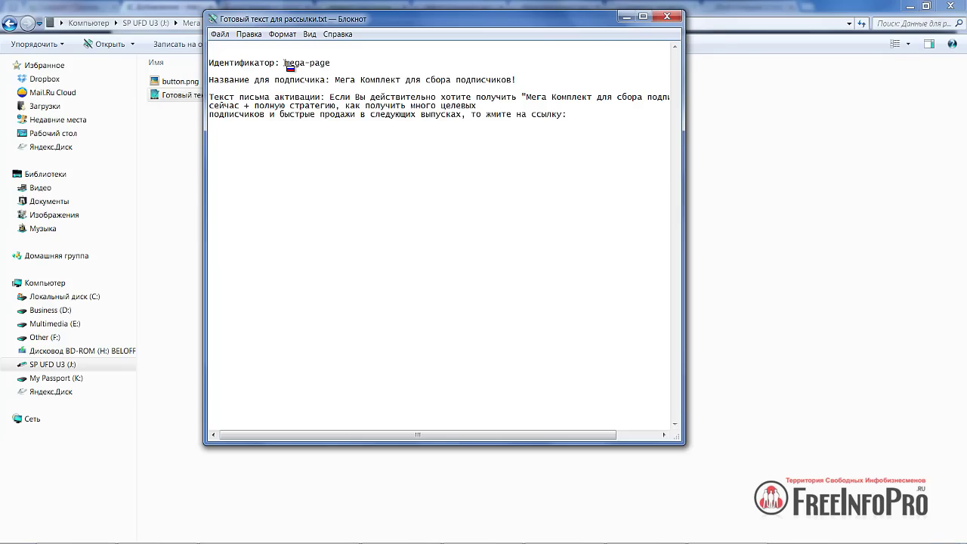
Step: Back in the browser, set the new group's identifier to mega-page, as given in the prepared text
left_click_drag(285, 62, 358, 67)
mouse_move(483, 538)
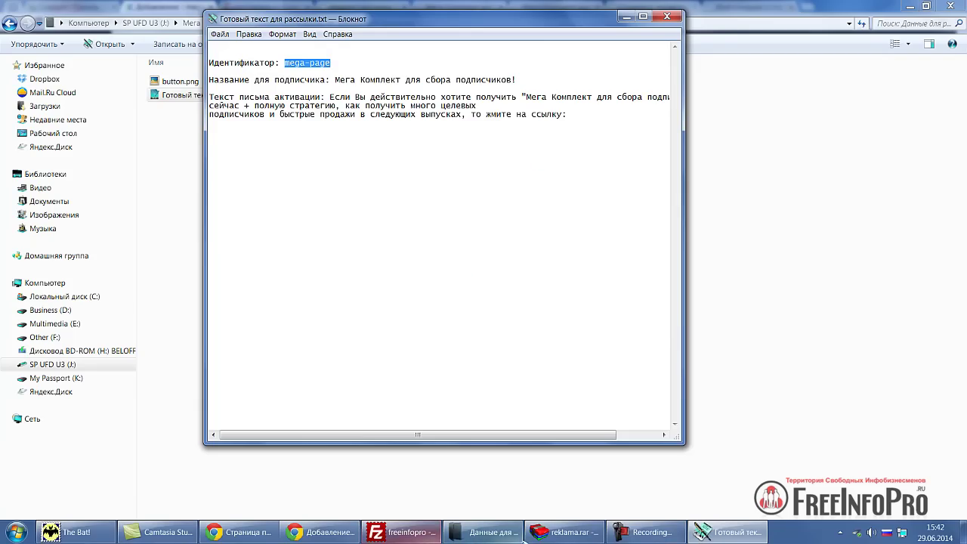
left_click(321, 532)
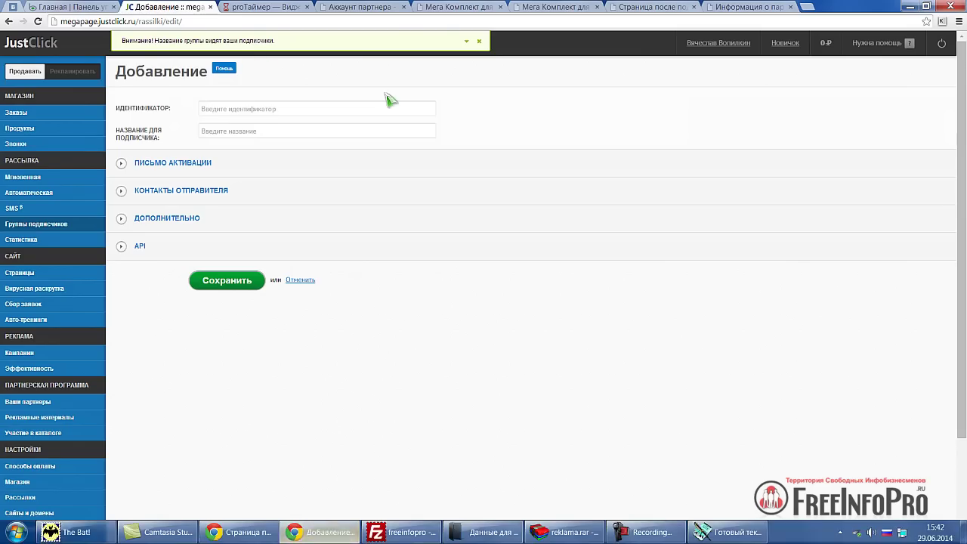
left_click(221, 111)
type("megapage")
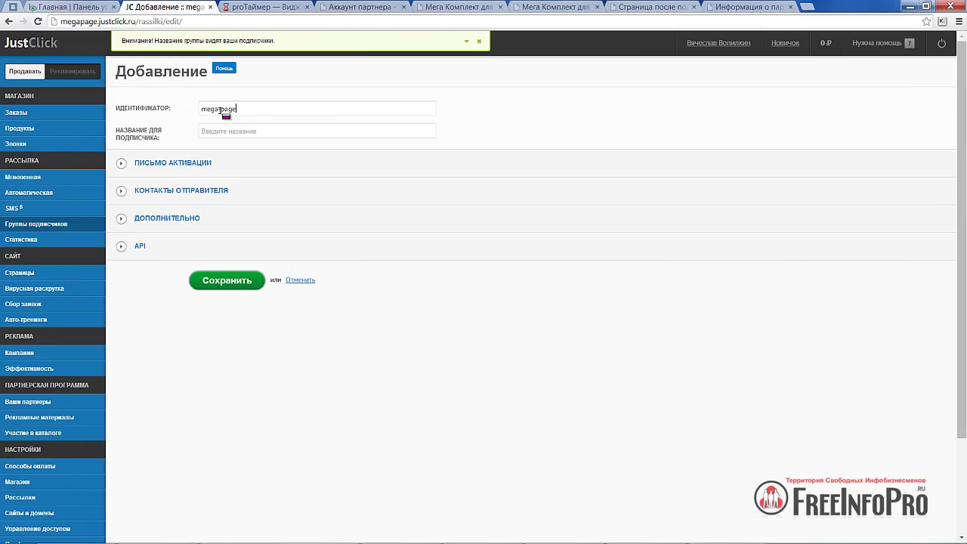
left_click(221, 111)
type("-")
Step: Copy «Мега Комплект для сбора подписчиков!» from the prepared text file into the new group's subscriber-facing name
left_click(219, 131)
left_click(726, 532)
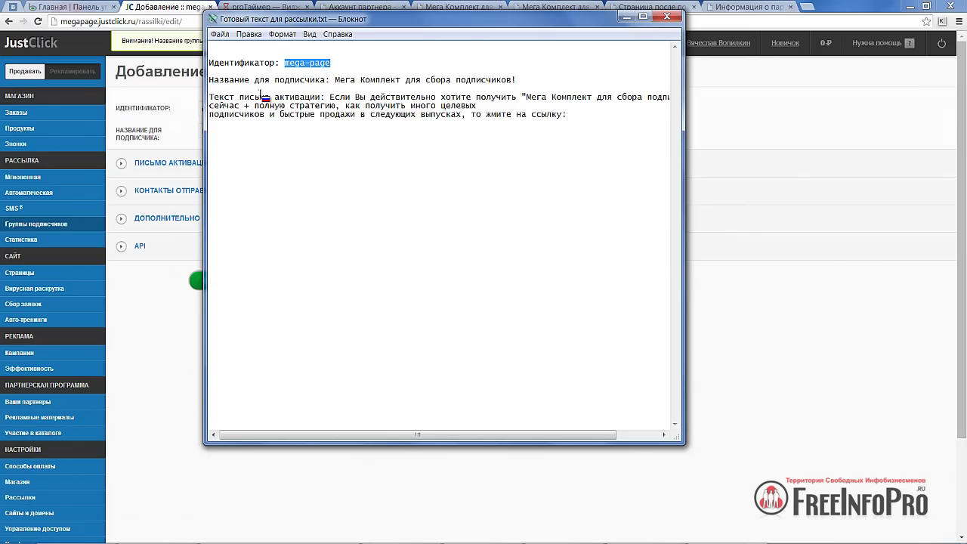
left_click_drag(339, 83, 517, 80)
key("ctrl+c")
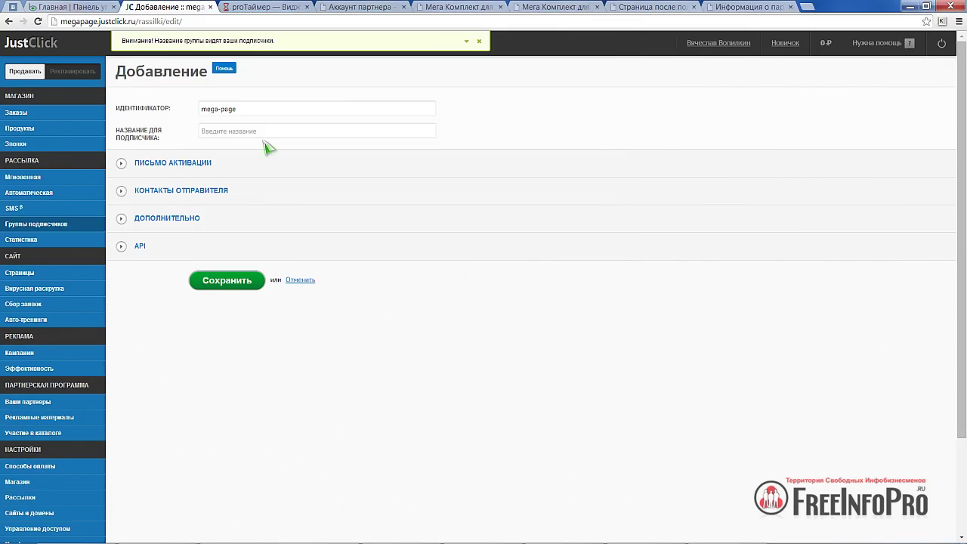
left_click(238, 133)
key("ctrl+v")
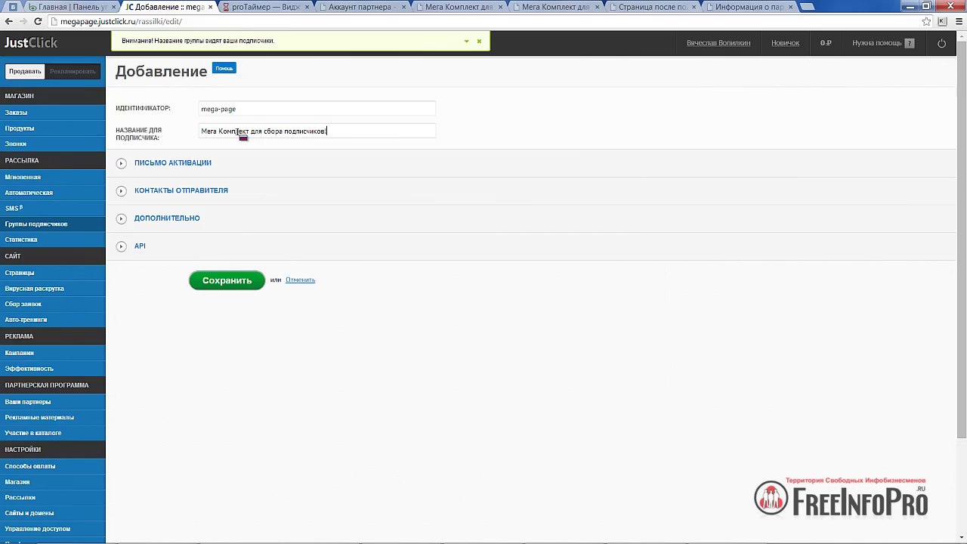
Step: Replace the new group's activation letter text with the complete «Текст письма активации» paragraph from the prepared text file in Notepad, and save the group
left_click(134, 163)
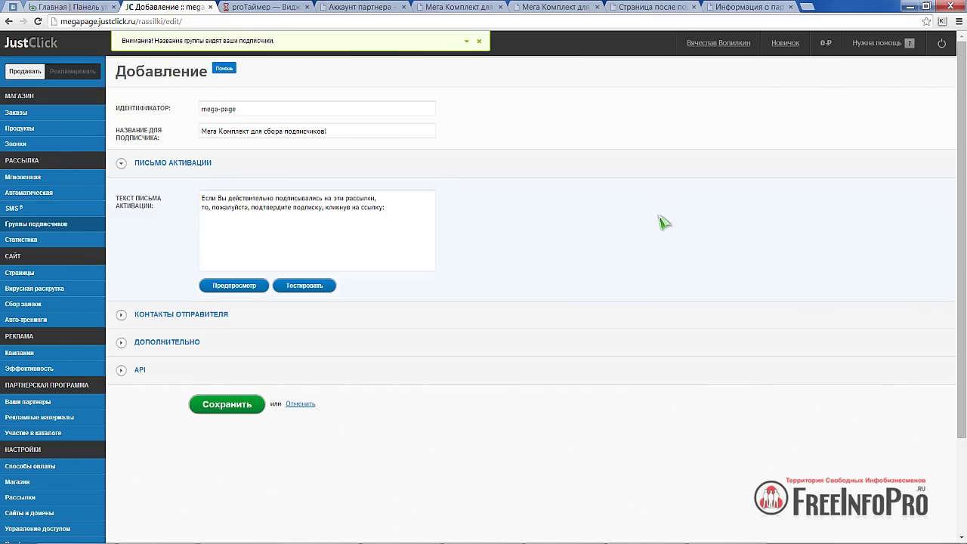
left_click(320, 532)
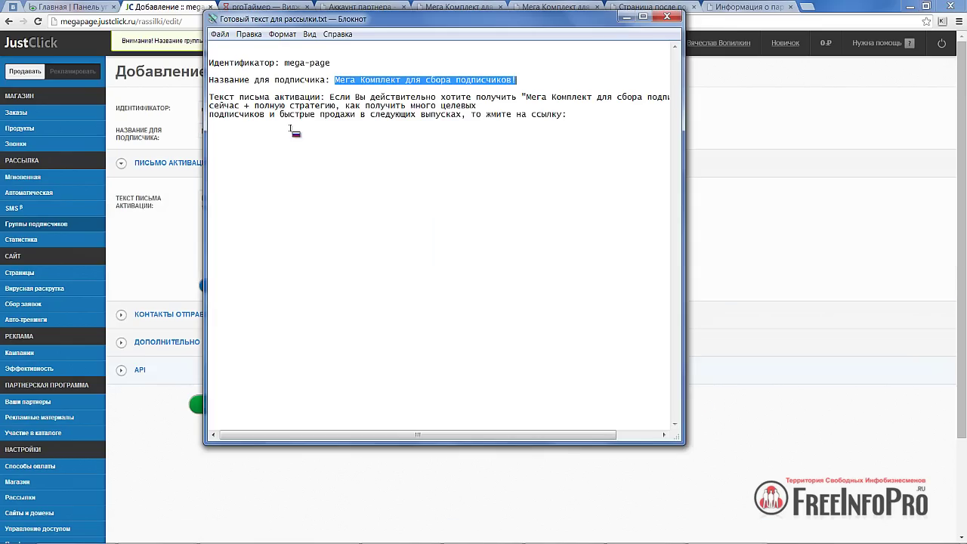
left_click_drag(210, 97, 576, 128)
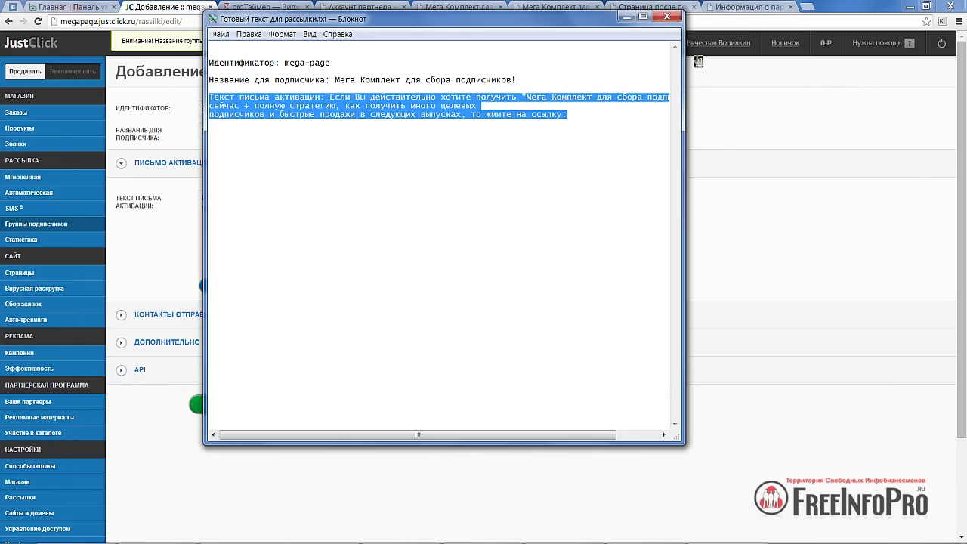
left_click(673, 17)
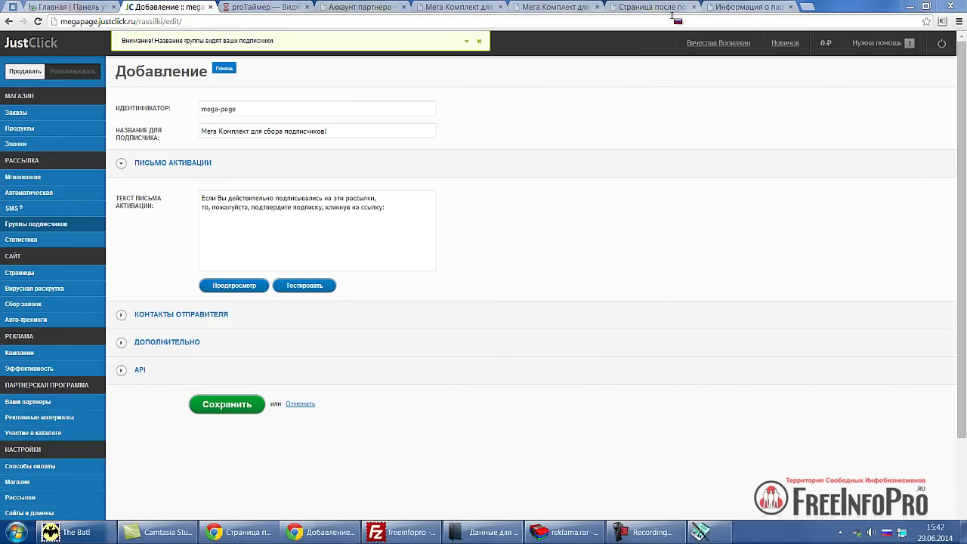
left_click_drag(205, 199, 415, 217)
type("Текст письма активации: Если Вы действительно хотите получить \"Мега Комплект для сбора подписчиков!\" сейчас + полную стратегию, как получить много целевых подписчиков и быстрые продажи в следующих выпусках, то жмите на ссылку:")
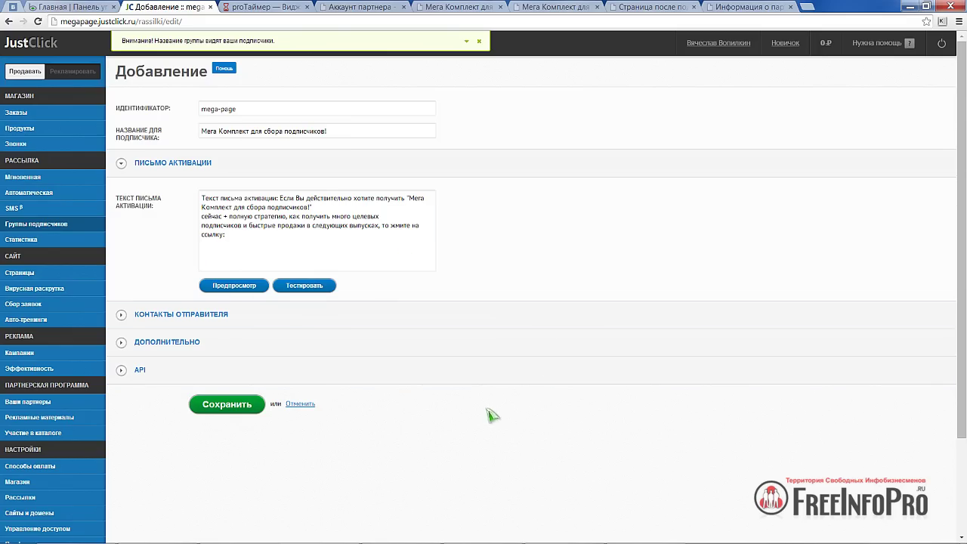
left_click(227, 405)
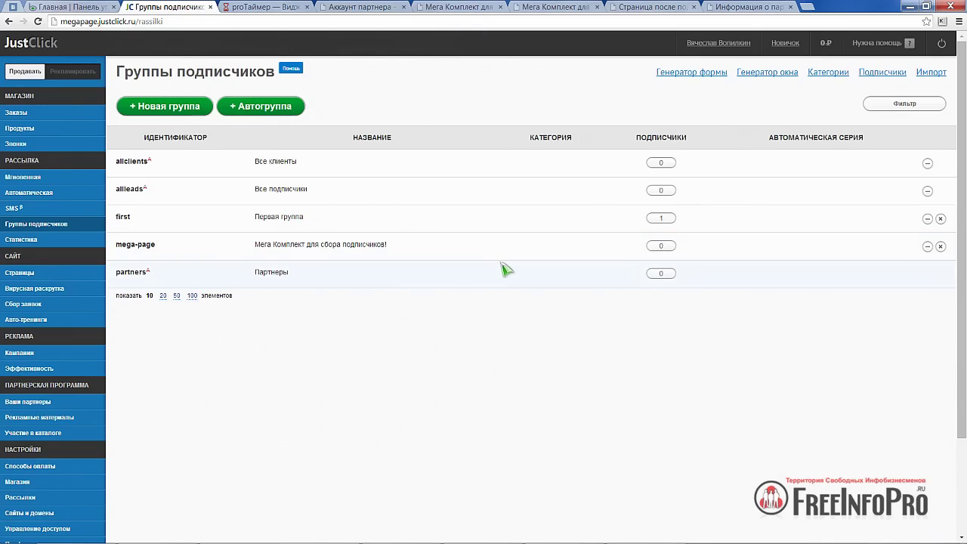
Step: Start adding an automatic mailing letter and assign it to the subscriber group [mega-page] Мега Комплект для сбора подписчиков!
left_click(30, 194)
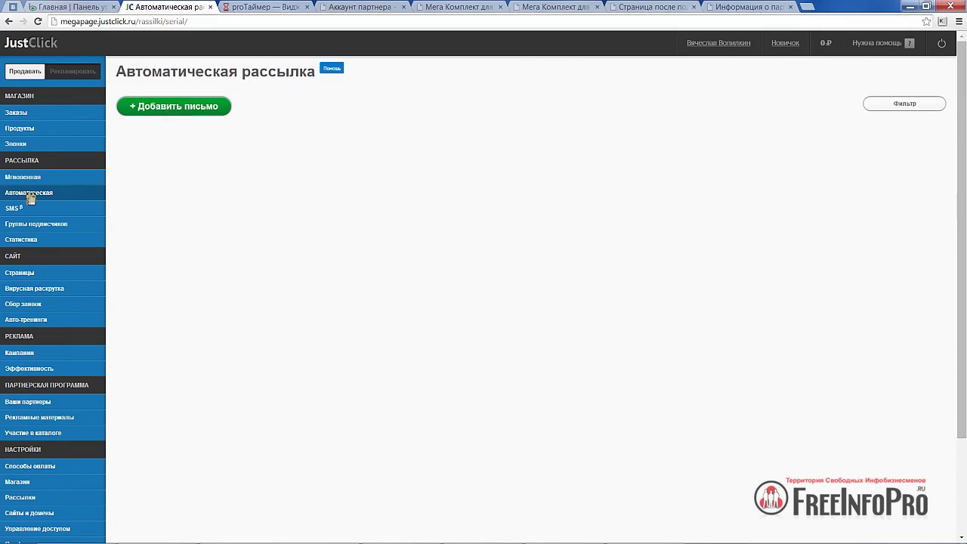
left_click(175, 111)
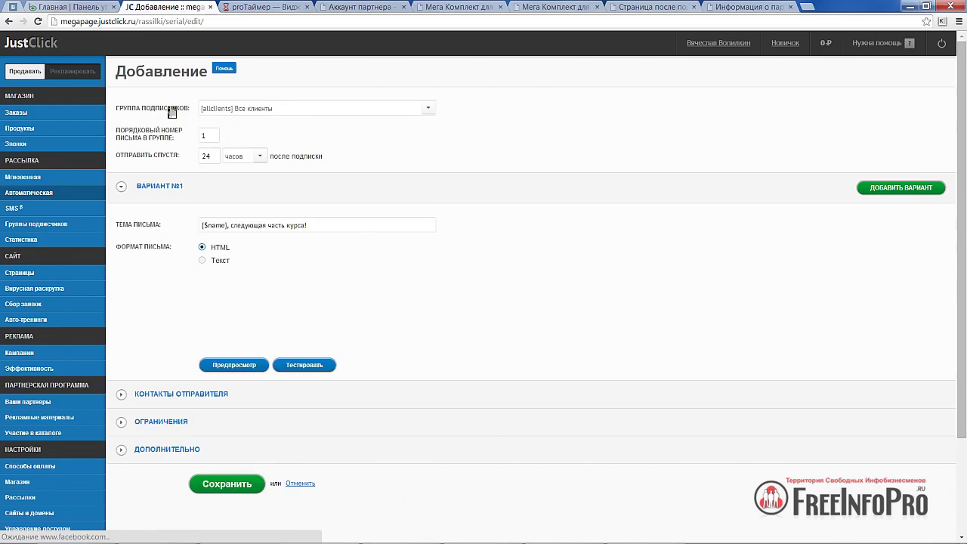
left_click(433, 111)
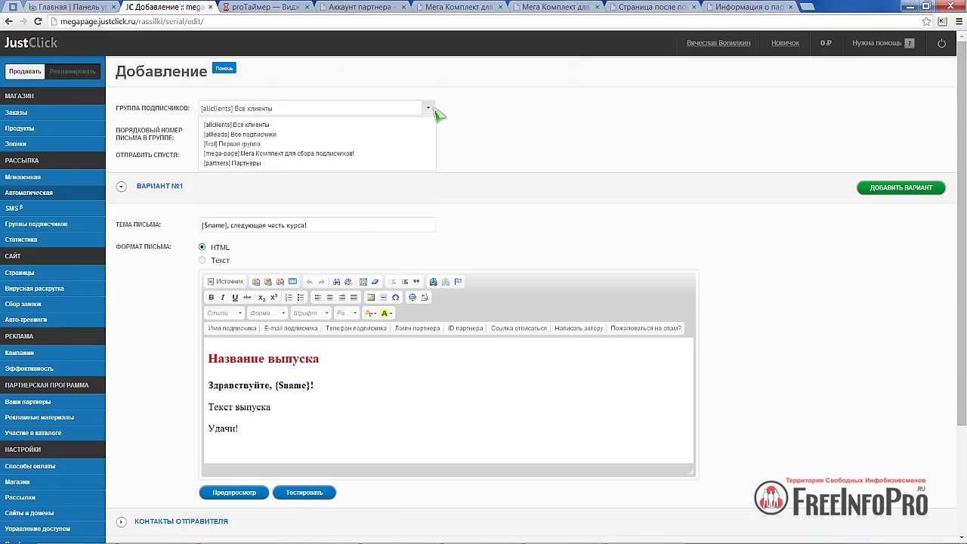
left_click(254, 155)
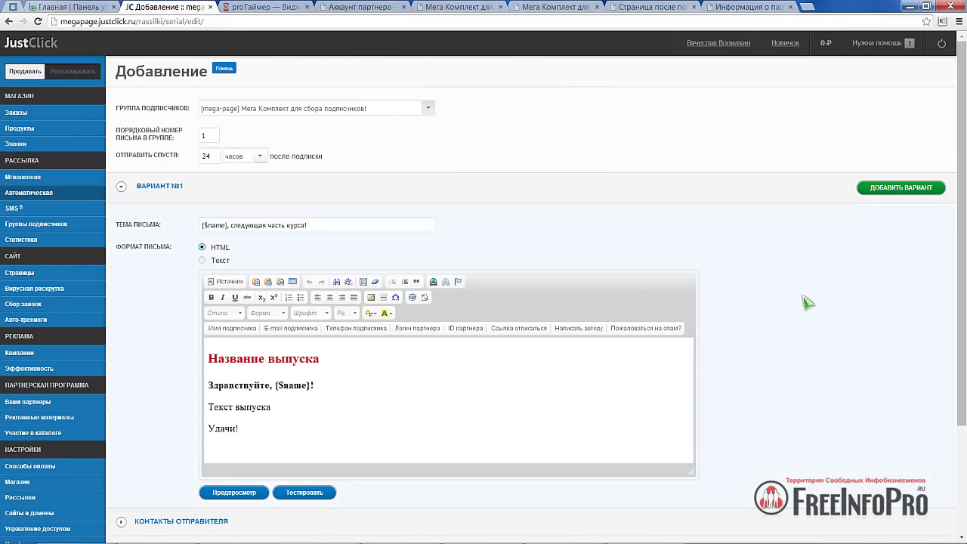
Step: Switch to Windows Explorer, open «Письмо №1.txt» from the kit's «Серия писем в рассылку» folder, and copy its entire HTML code
scroll(816, 295, "down", 1)
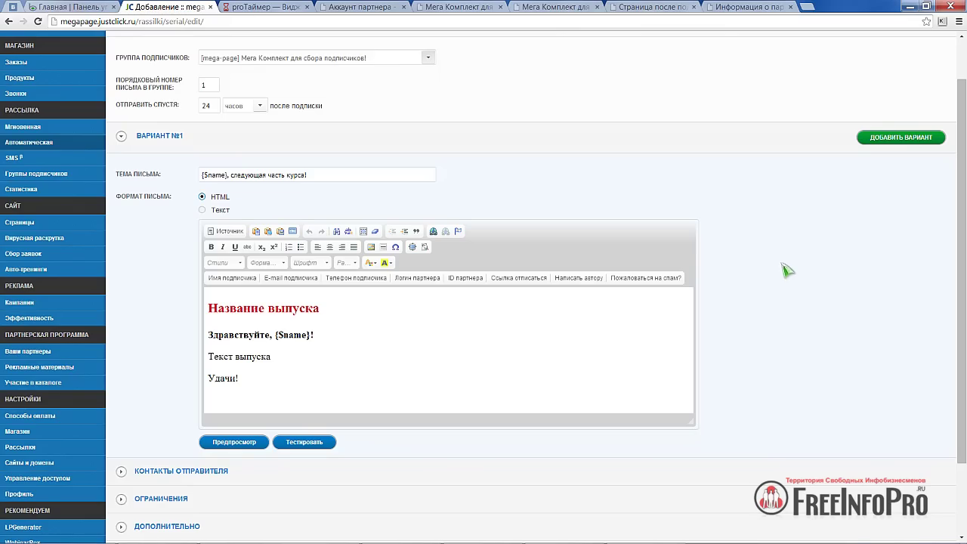
left_click(484, 532)
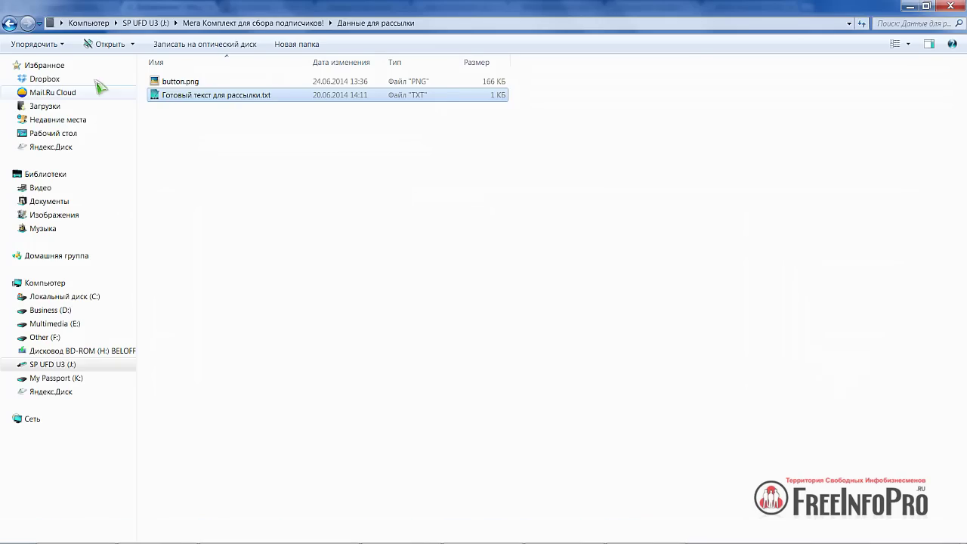
left_click(9, 22)
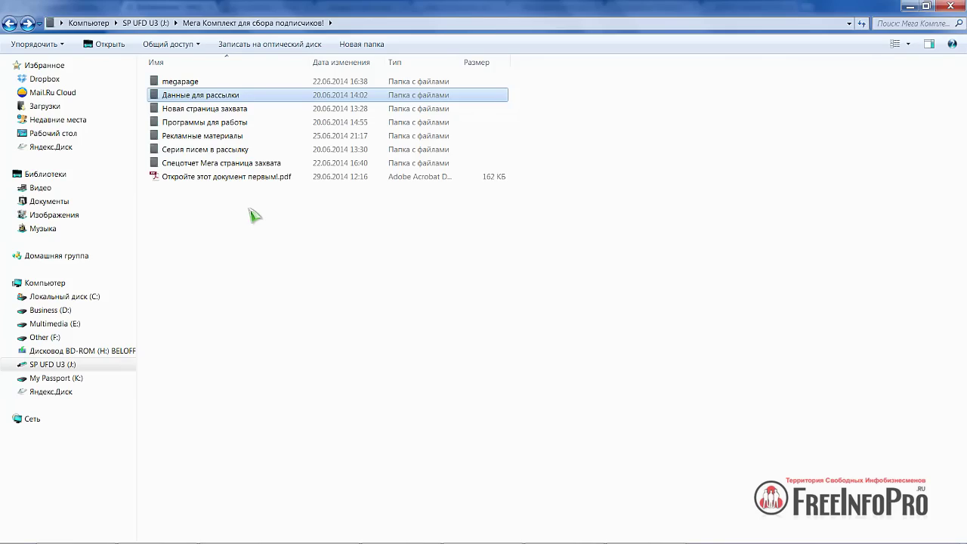
double_click(182, 151)
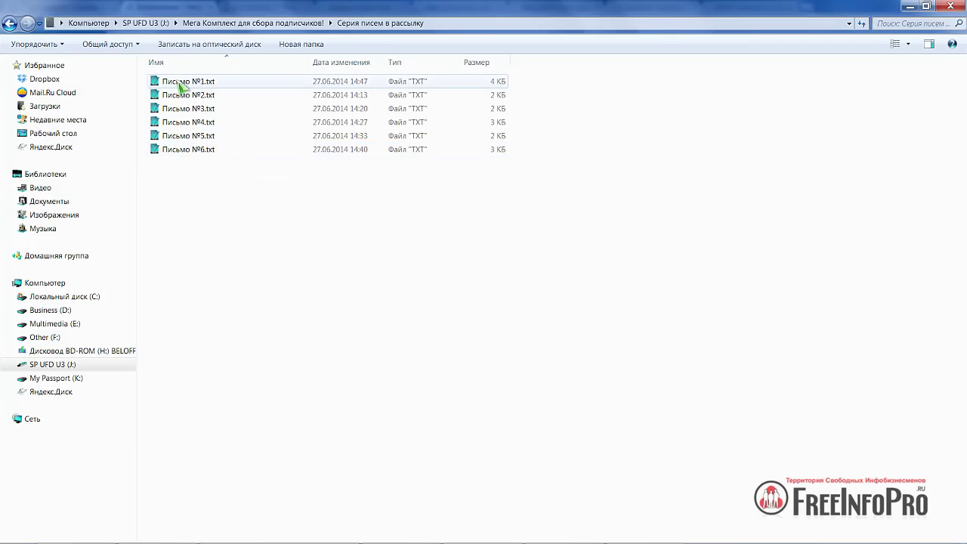
double_click(182, 82)
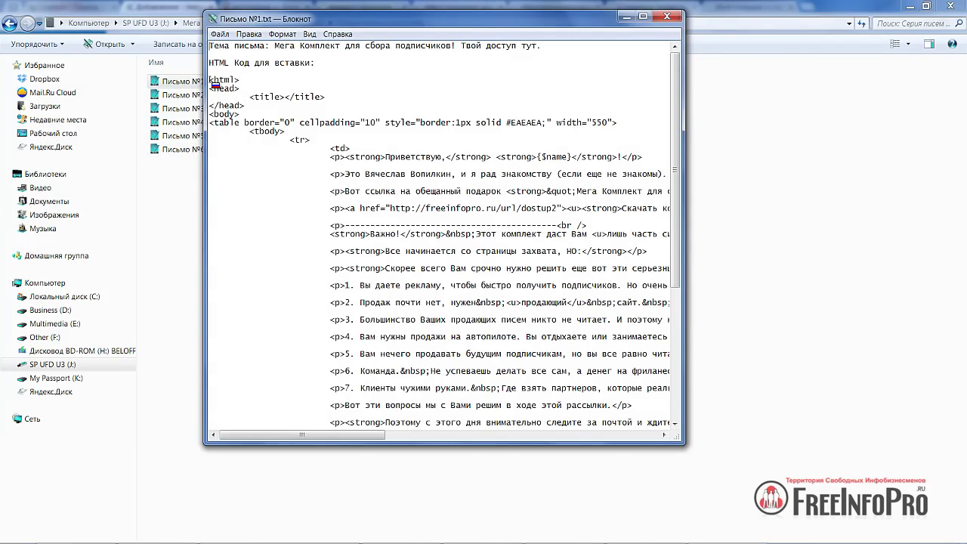
left_click_drag(212, 81, 454, 474)
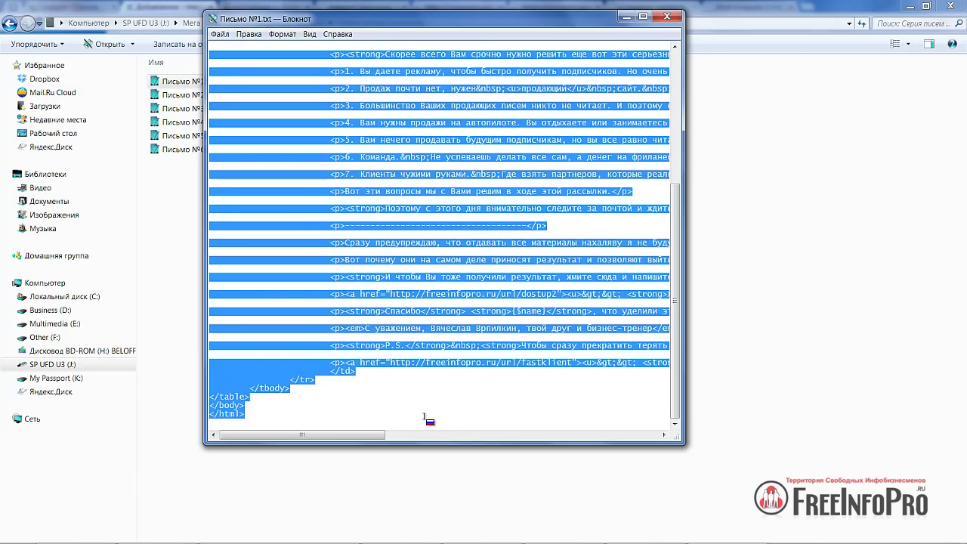
left_click(626, 17)
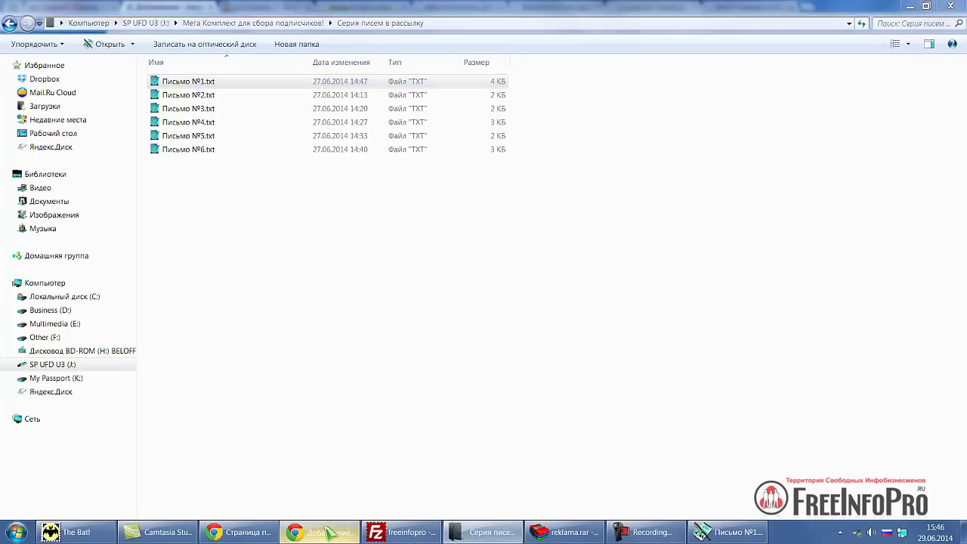
Step: Back in the browser, replace the letter's HTML source with the copied code and enlarge the visual editor to show more of the letter
left_click(327, 532)
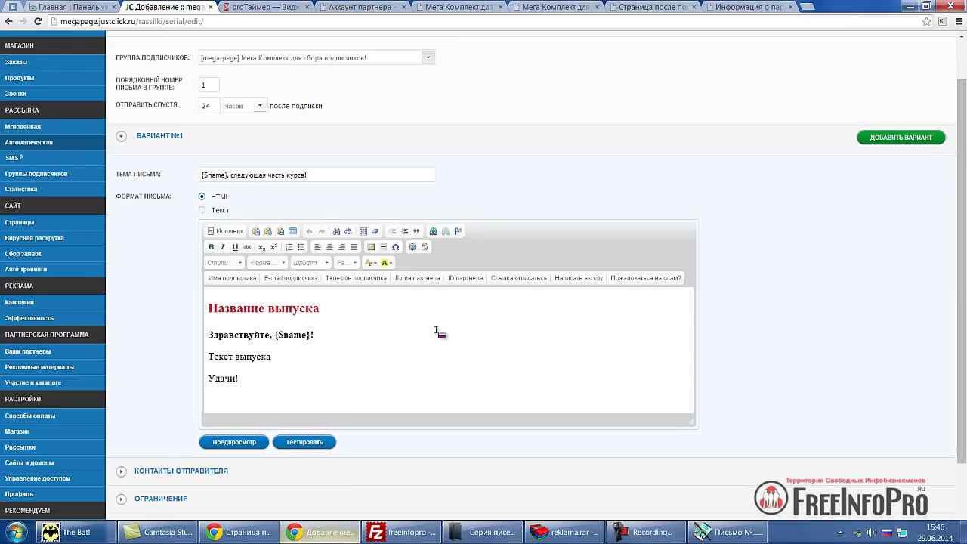
left_click(223, 231)
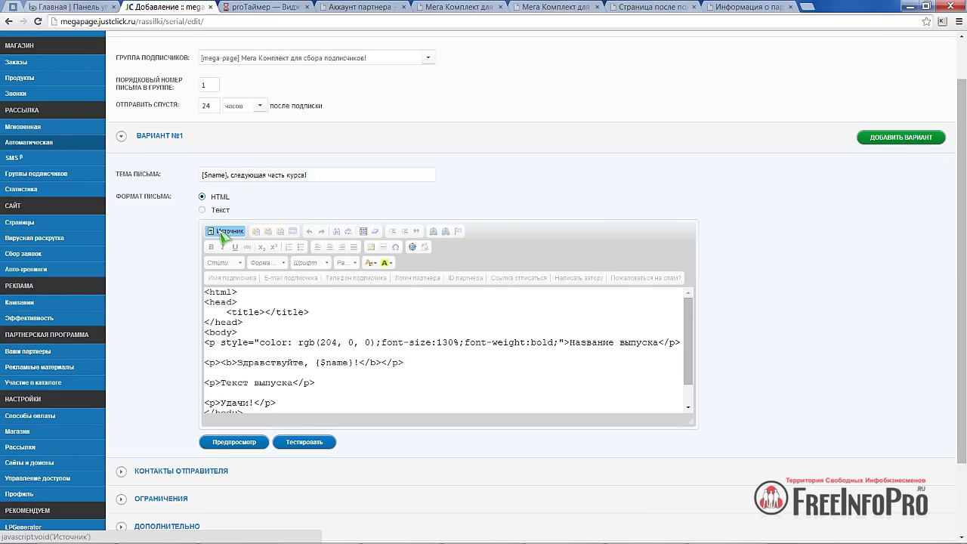
left_click(364, 232)
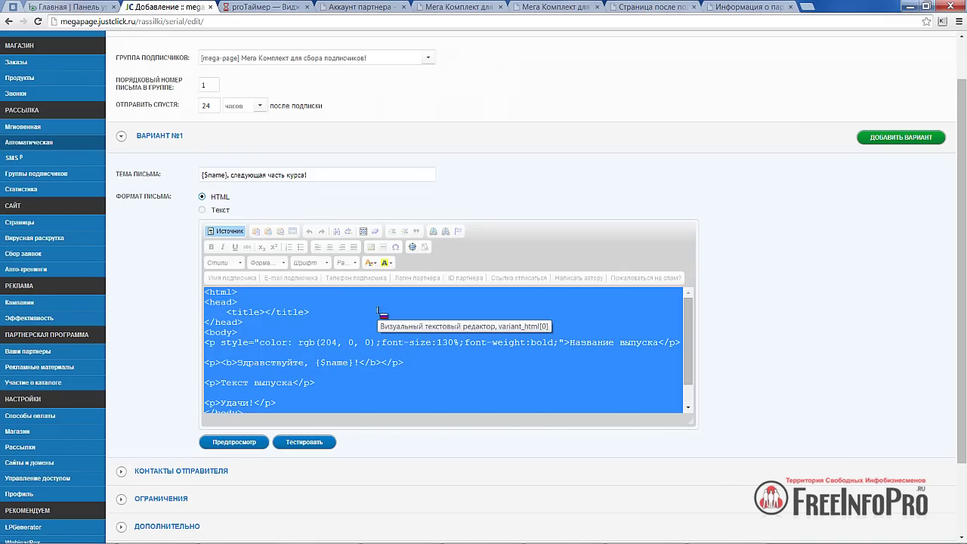
key("ctrl+v")
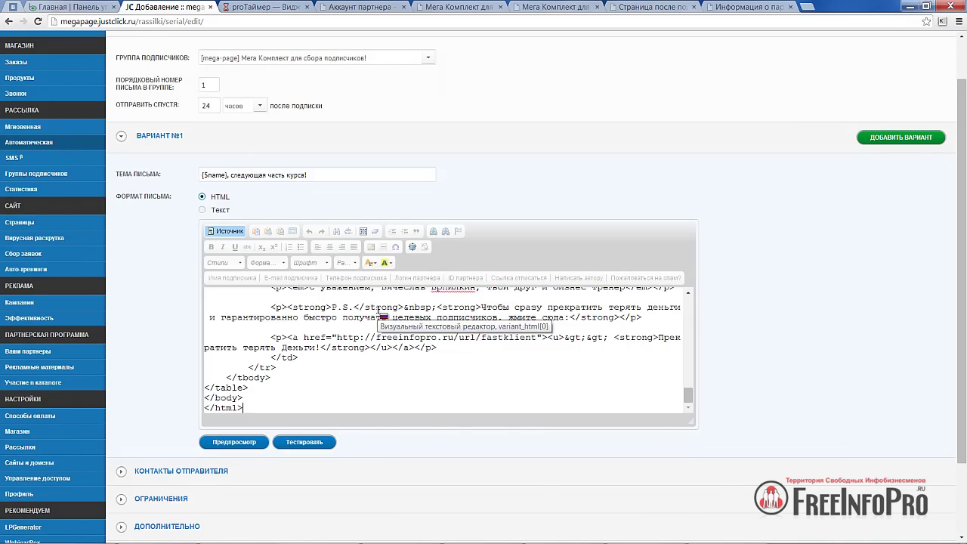
left_click(231, 232)
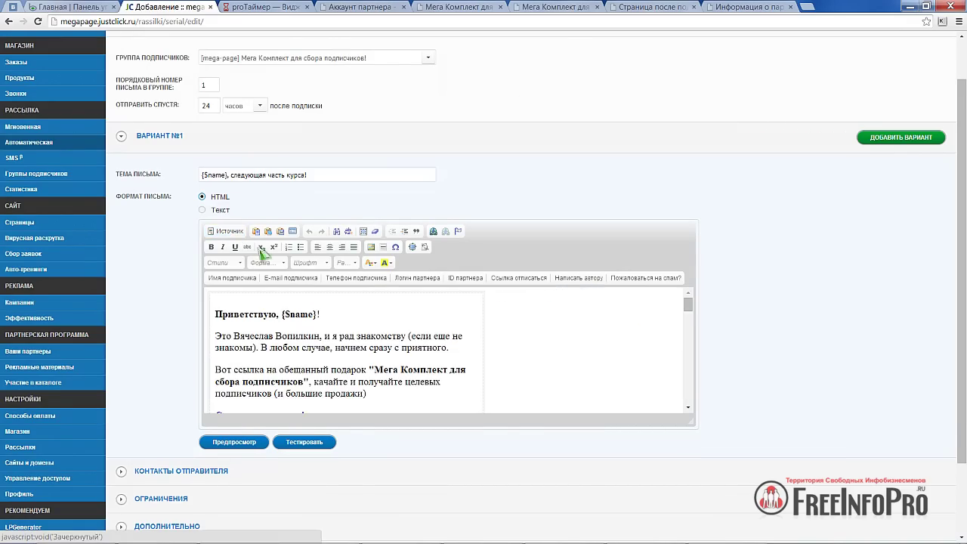
scroll(794, 331, "down", 1)
scroll(798, 335, "down", 1)
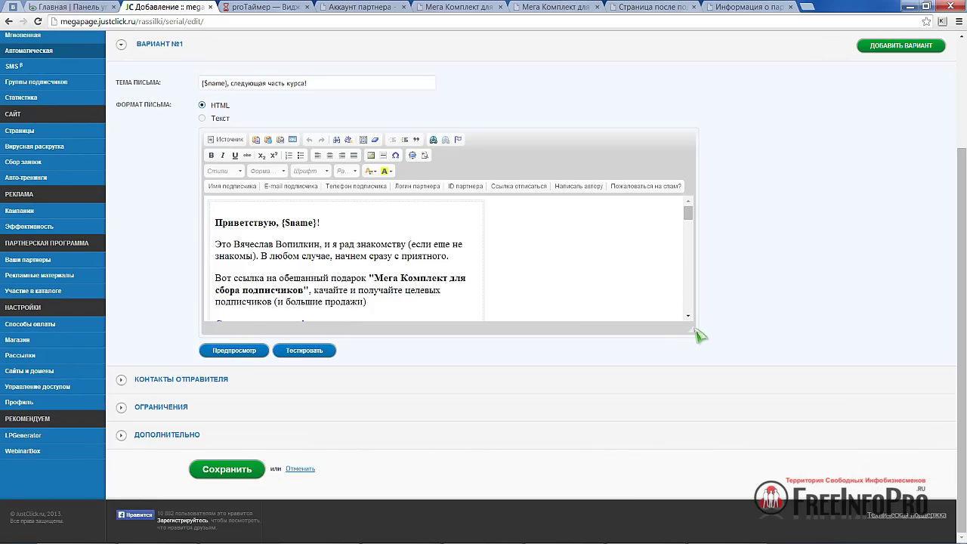
left_click_drag(692, 332, 723, 454)
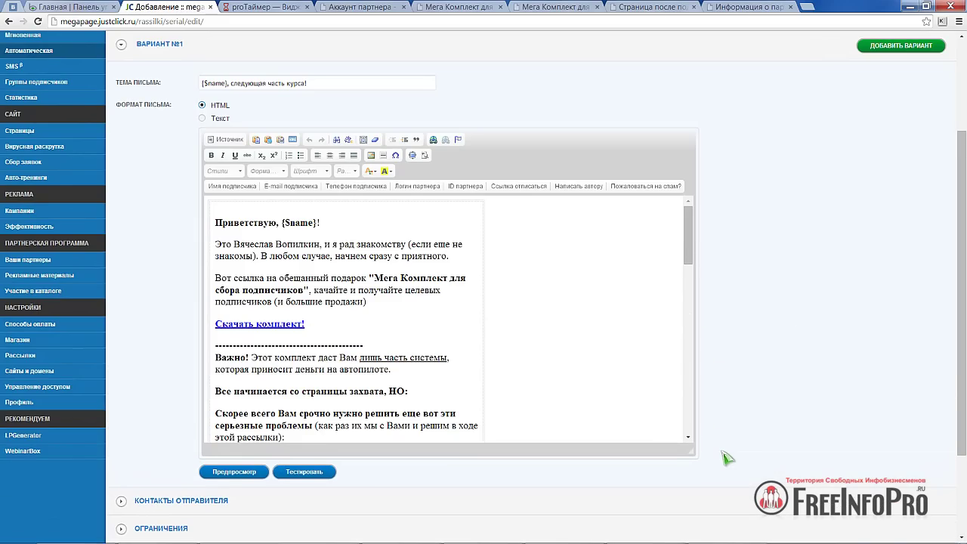
Step: Copy the subject «Мега Комплект для сбора подписчиков! Твой доступ тут.» from «Письмо №1.txt» in Notepad into the letter's subject, replacing the default one
mouse_move(655, 541)
left_click(711, 532)
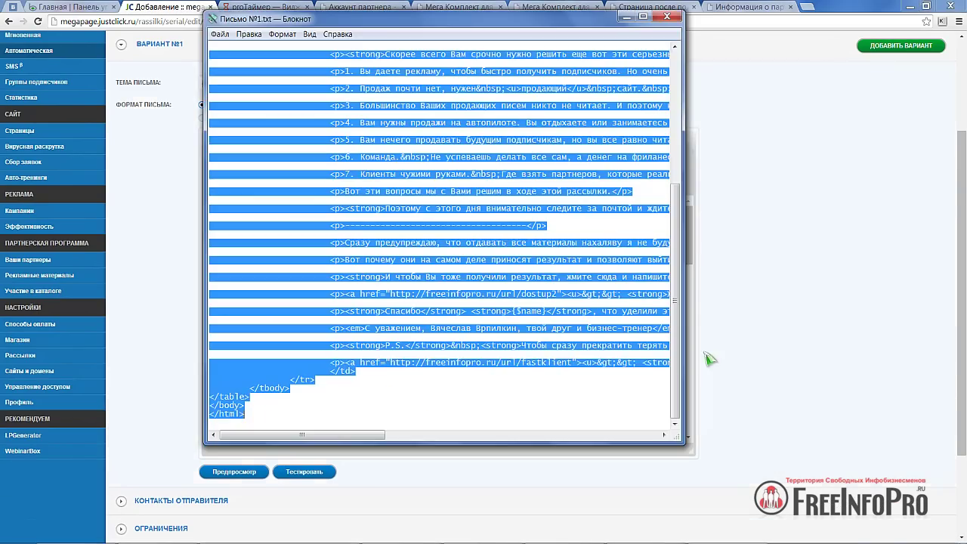
scroll(427, 250, "up", 10)
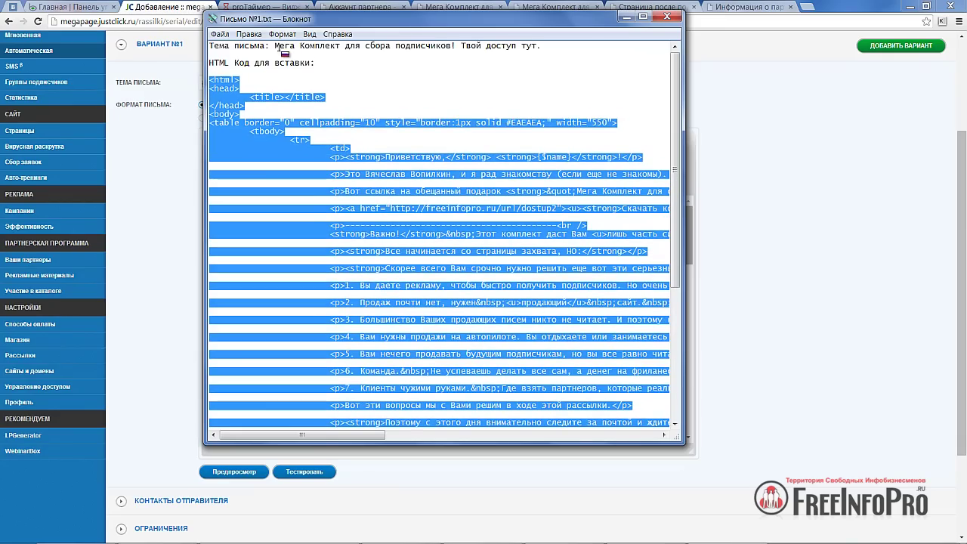
left_click_drag(275, 46, 541, 47)
key("ctrl+c")
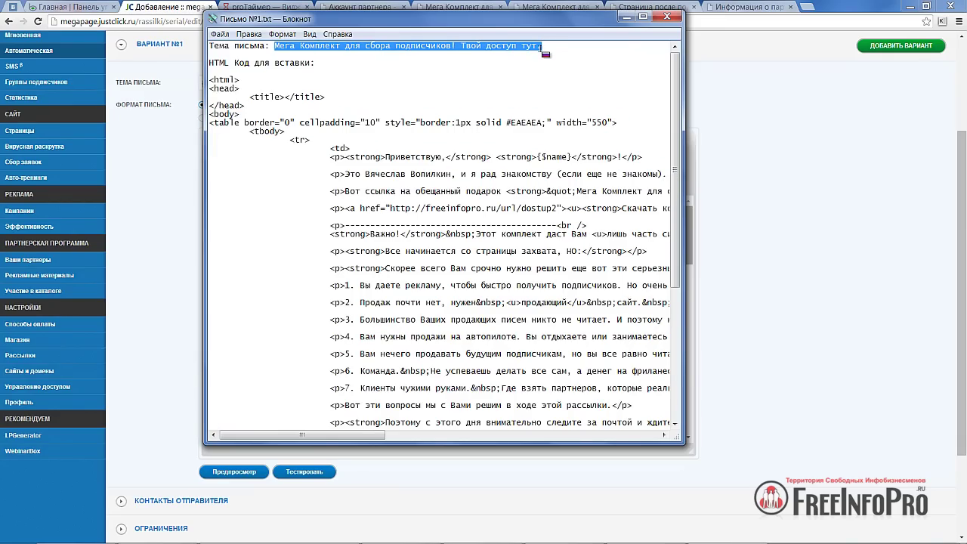
left_click(668, 17)
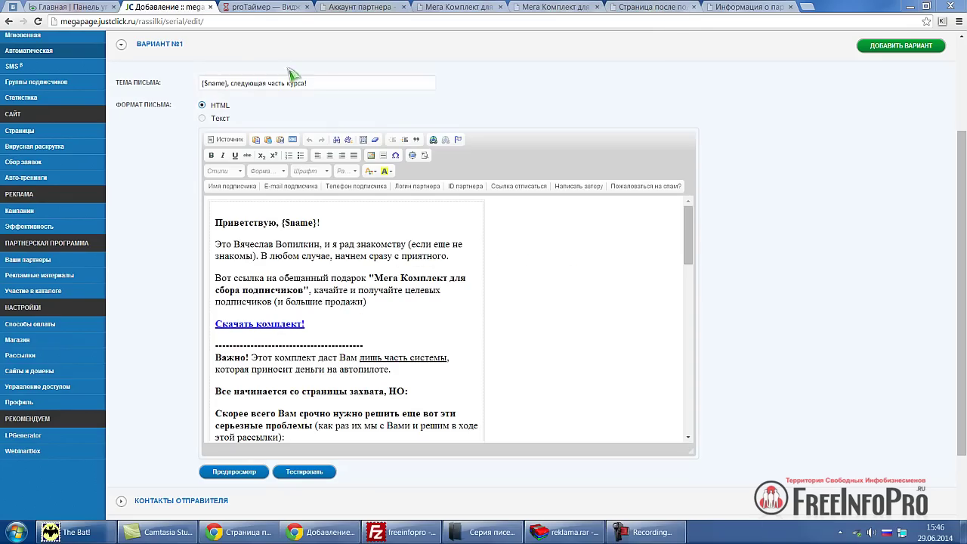
left_click_drag(317, 83, 186, 102)
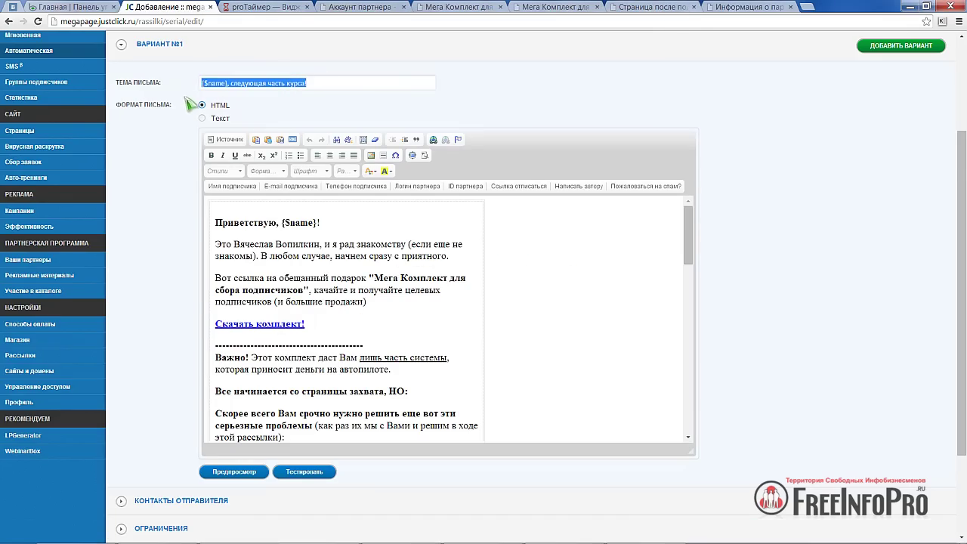
key("ctrl+v")
Step: Set the letter's sending delay to 0 minutes (минут) after subscription
scroll(861, 293, "up", 3)
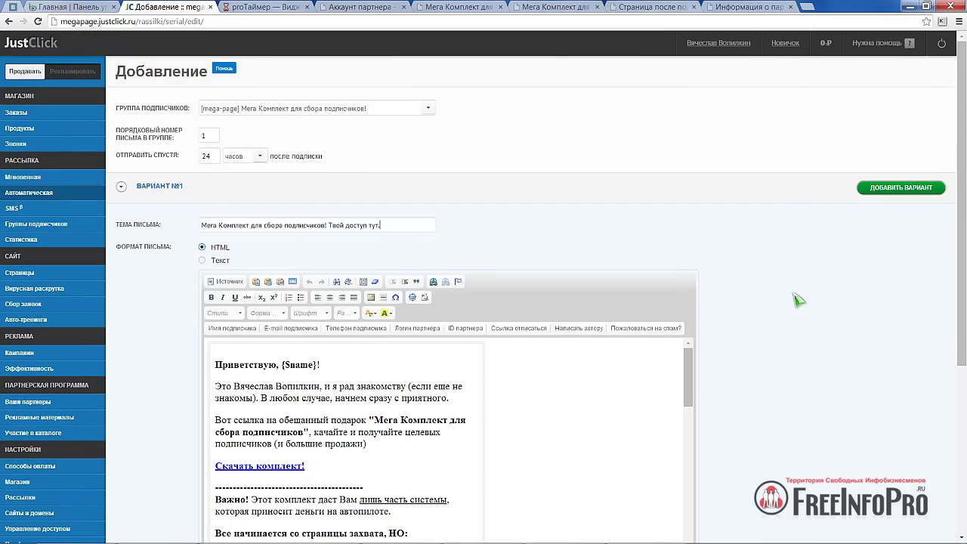
left_click(262, 160)
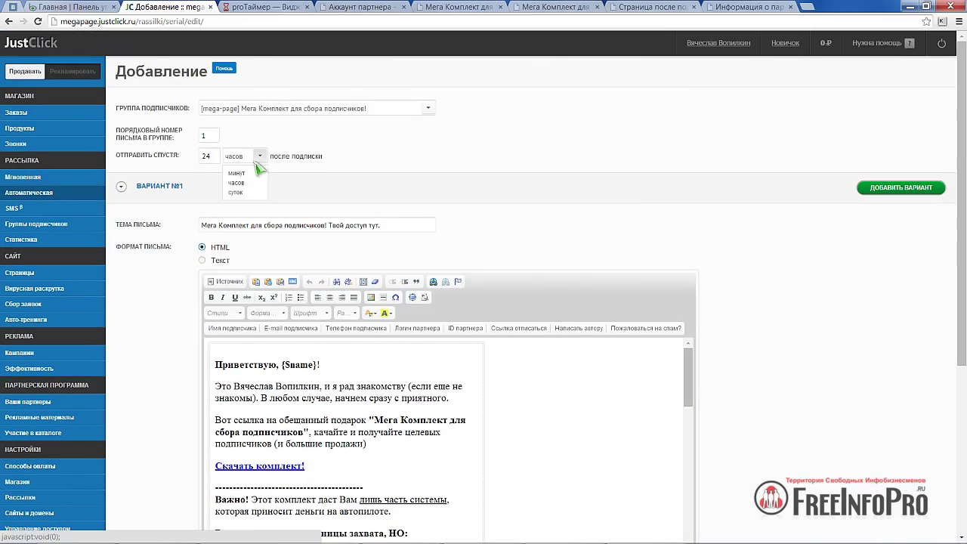
left_click(247, 175)
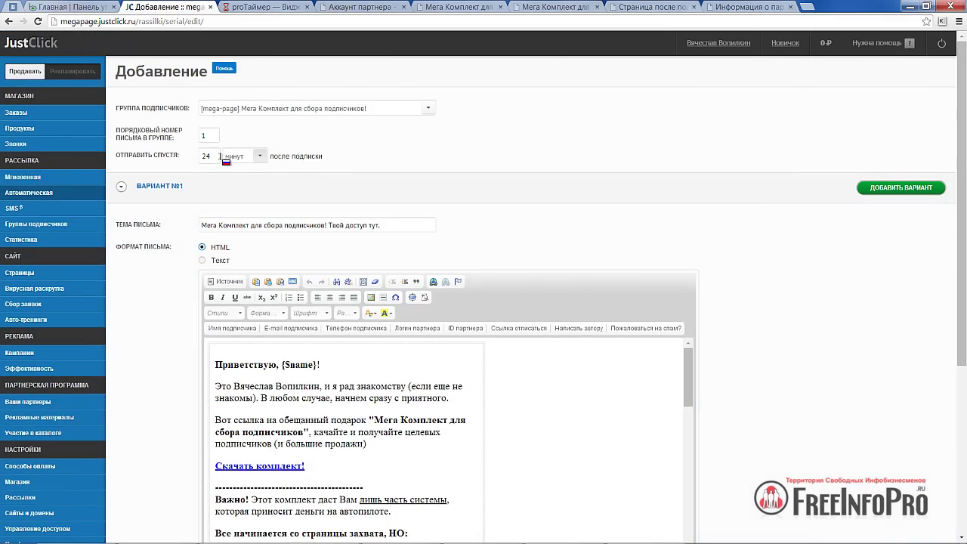
left_click_drag(214, 157, 203, 158)
type("0")
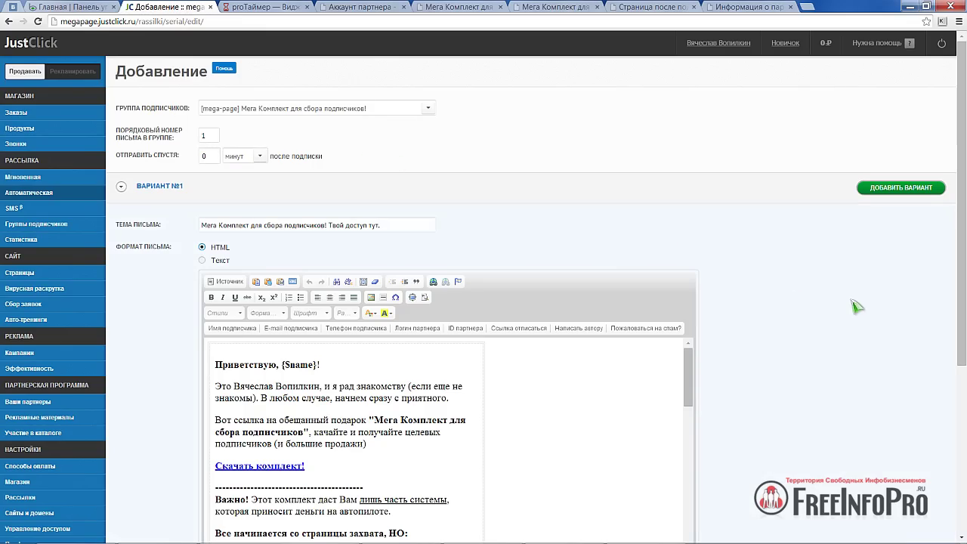
scroll(850, 312, "down", 1)
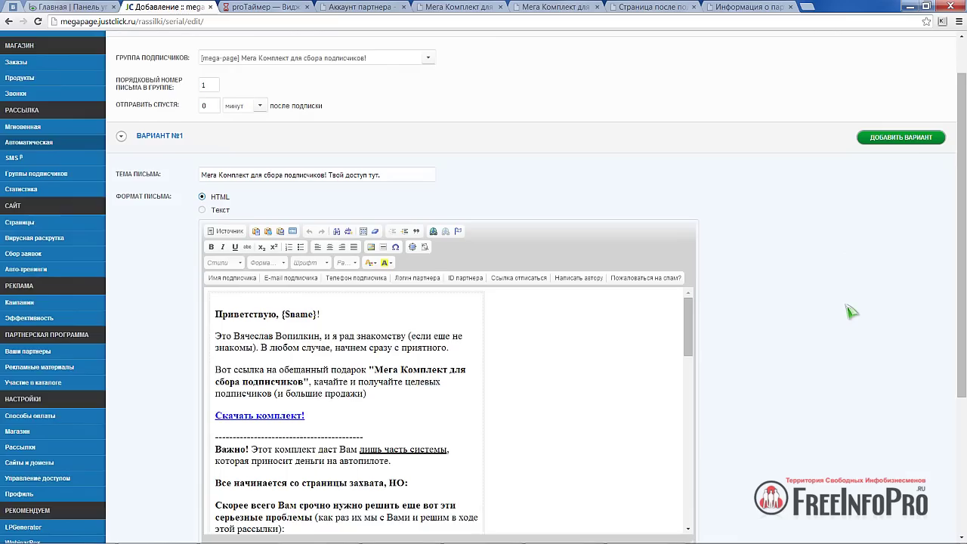
scroll(850, 312, "down", 1)
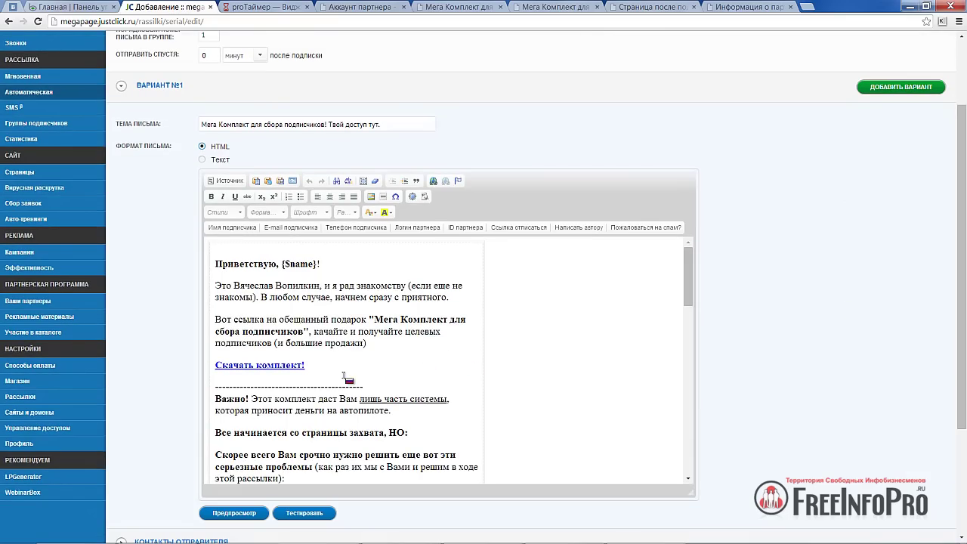
Step: Review the letter from its greeting and «Скачать комплект!» link down to the P.S., checking where the sender's name occurs
left_click(271, 366)
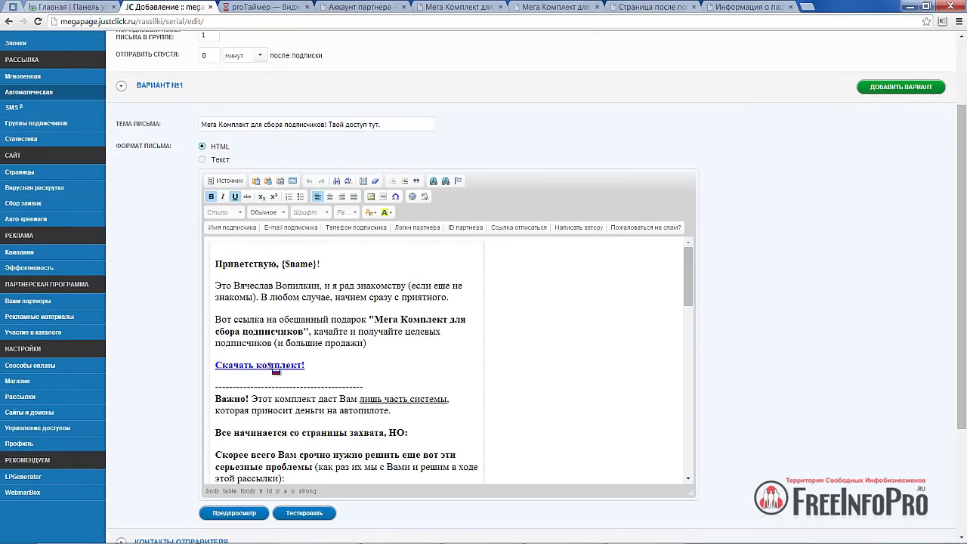
scroll(273, 369, "down", 1)
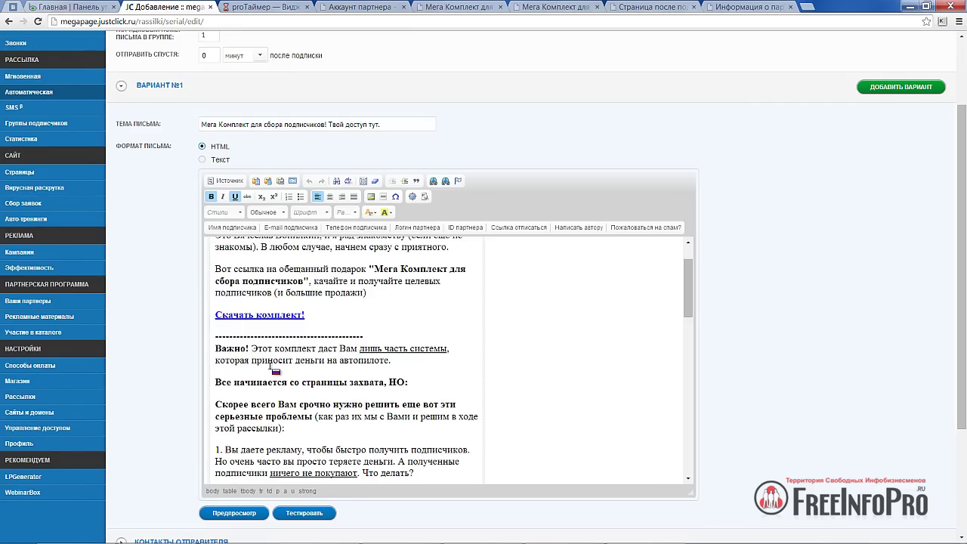
scroll(271, 367, "down", 10)
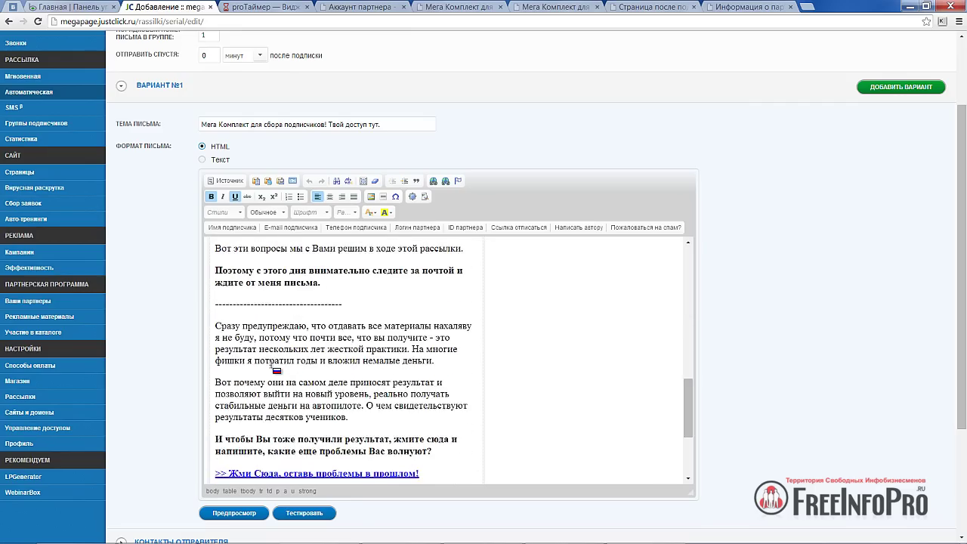
scroll(270, 365, "down", 3)
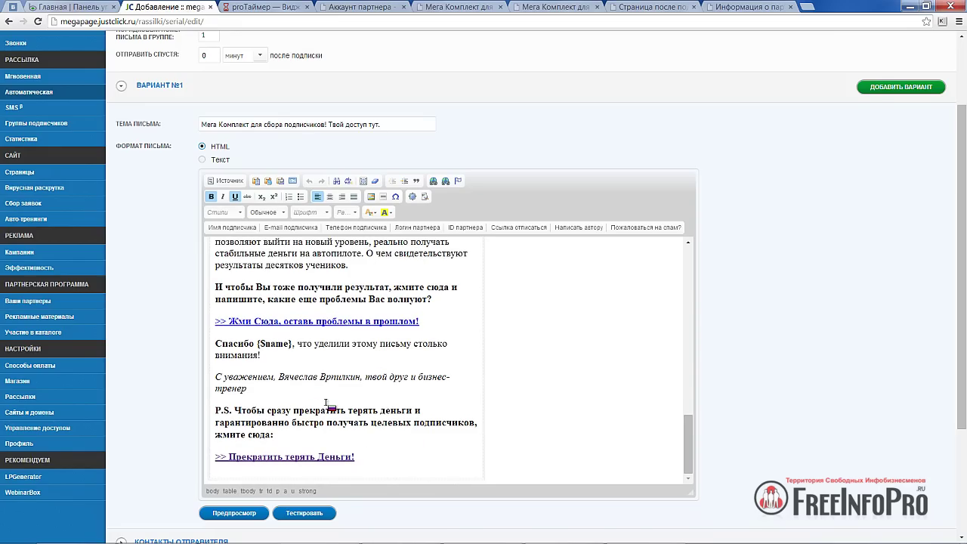
left_click_drag(279, 376, 356, 378)
scroll(381, 414, "up", 15)
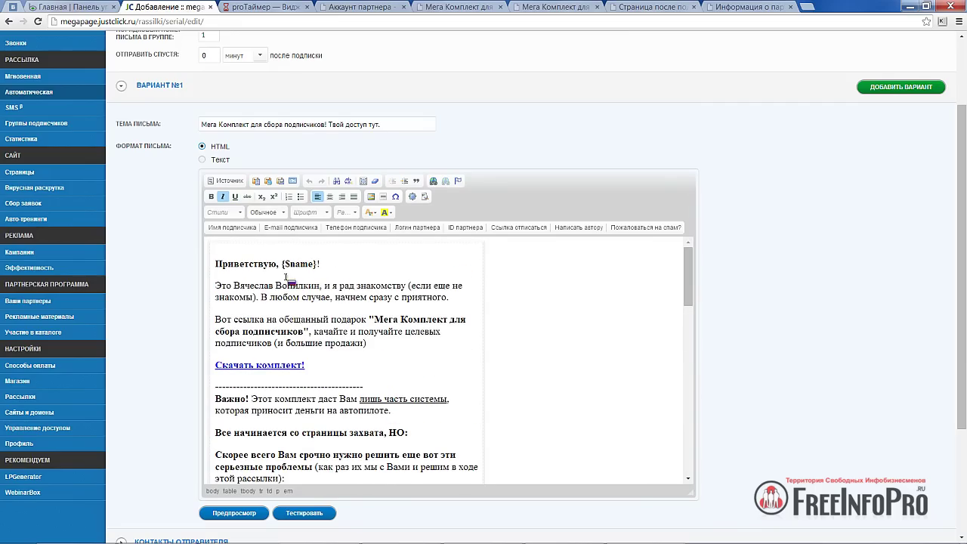
left_click_drag(235, 287, 320, 289)
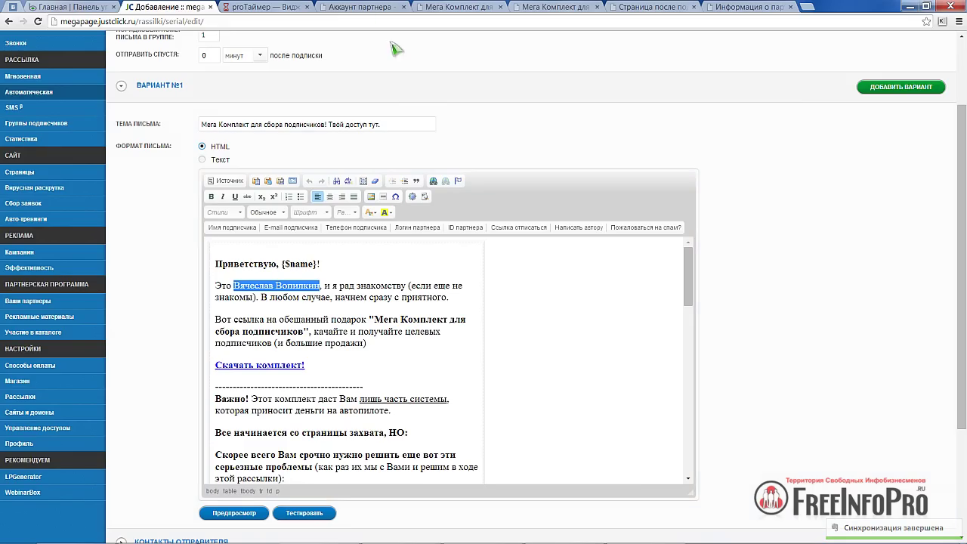
Step: In the E-AutoPay partner account, open the partner links page and copy the Мега Комплект link ending in /dostup
left_click(358, 7)
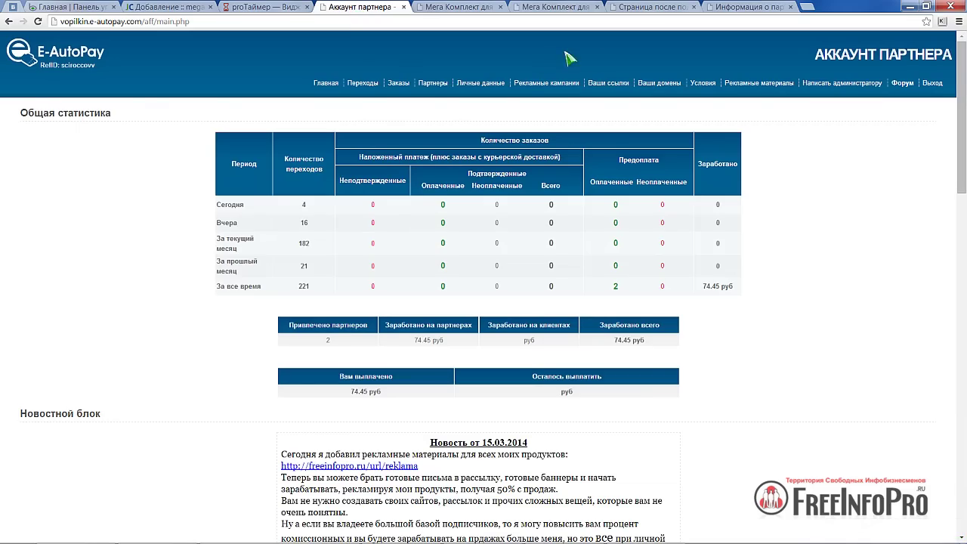
left_click(605, 83)
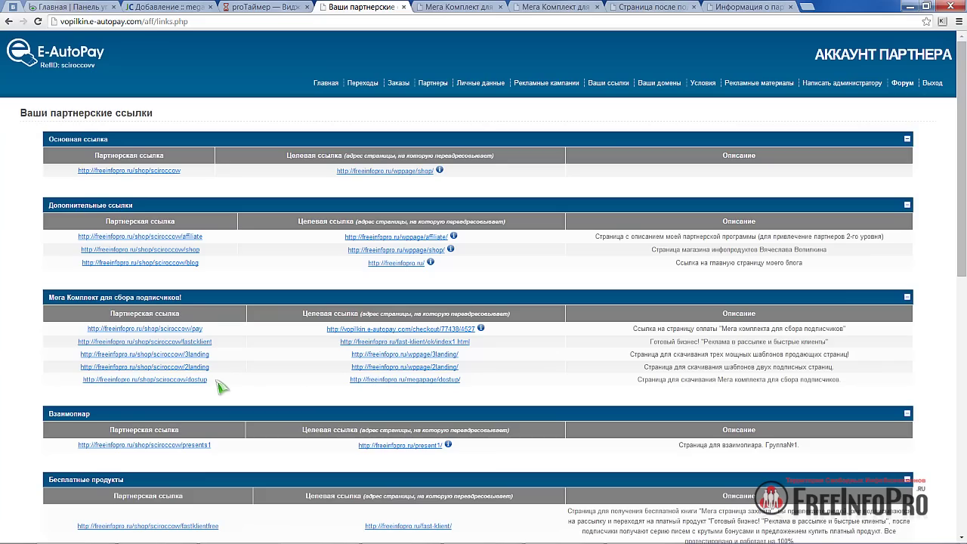
left_click_drag(217, 382, 84, 386)
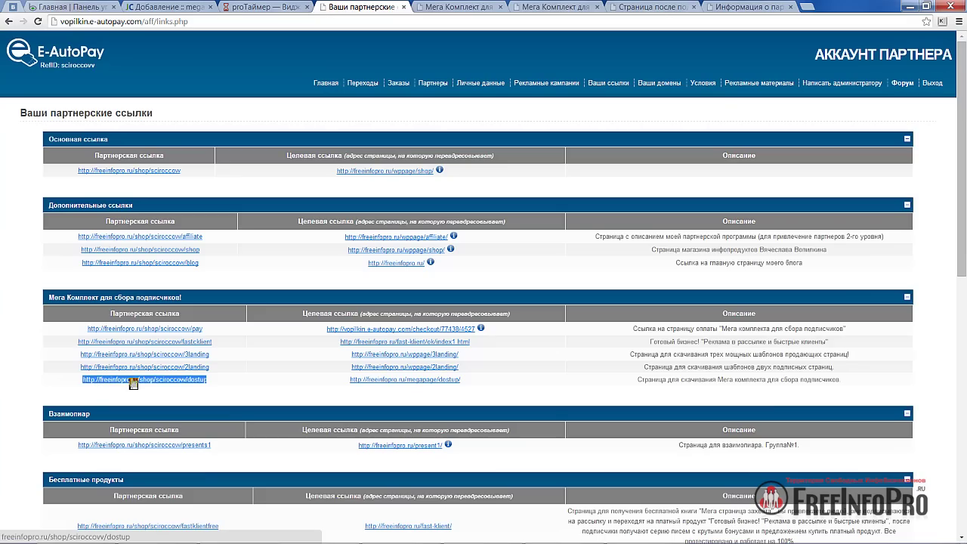
Step: Back in the JustClick letter, point the «Скачать комплект!» link to the copied partner URL ending in /dostup
left_click(168, 13)
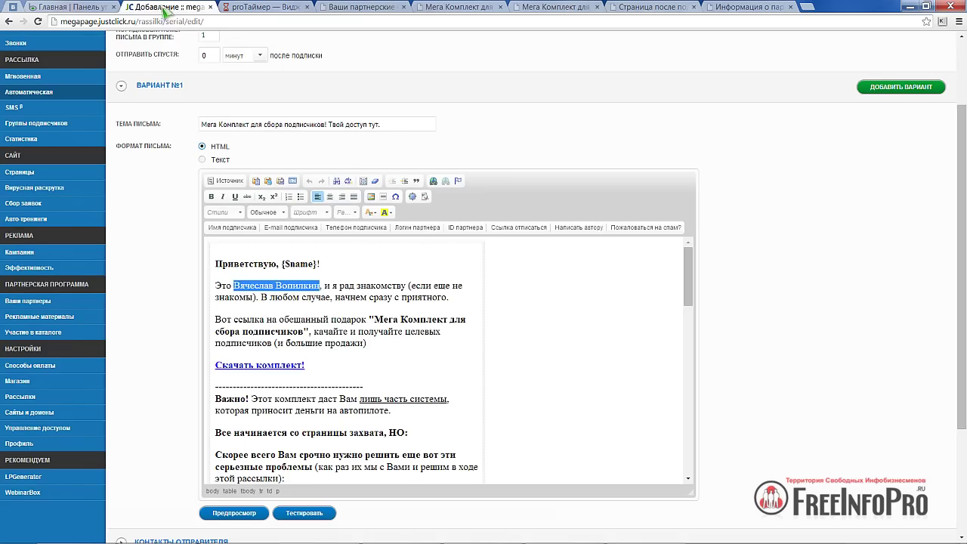
left_click(249, 364)
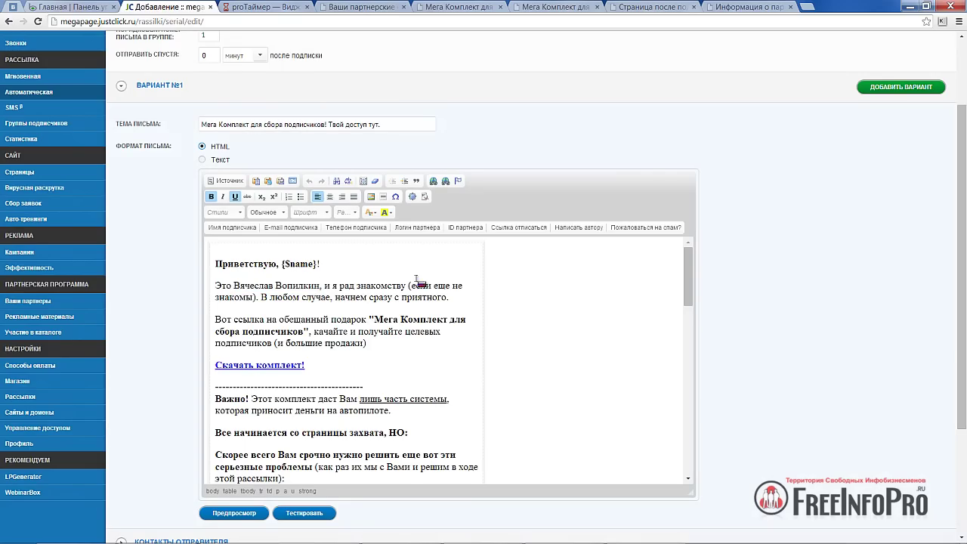
left_click(434, 182)
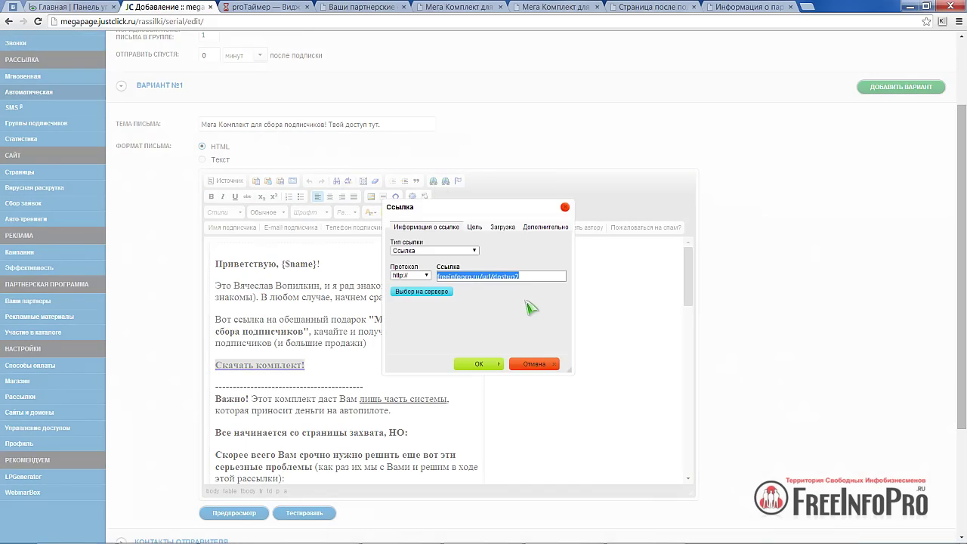
type("freeinfopro.ru/shop/scirocovy/dostup")
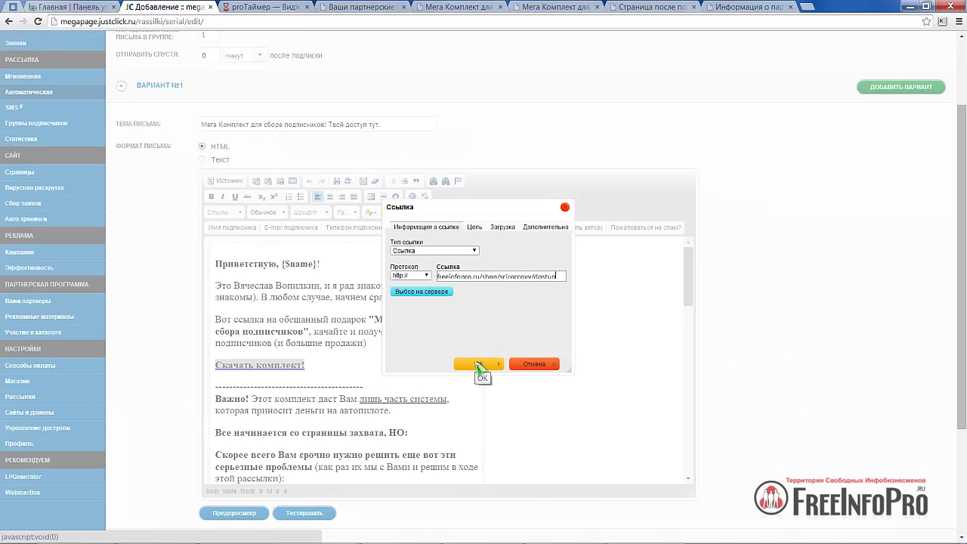
left_click(478, 366)
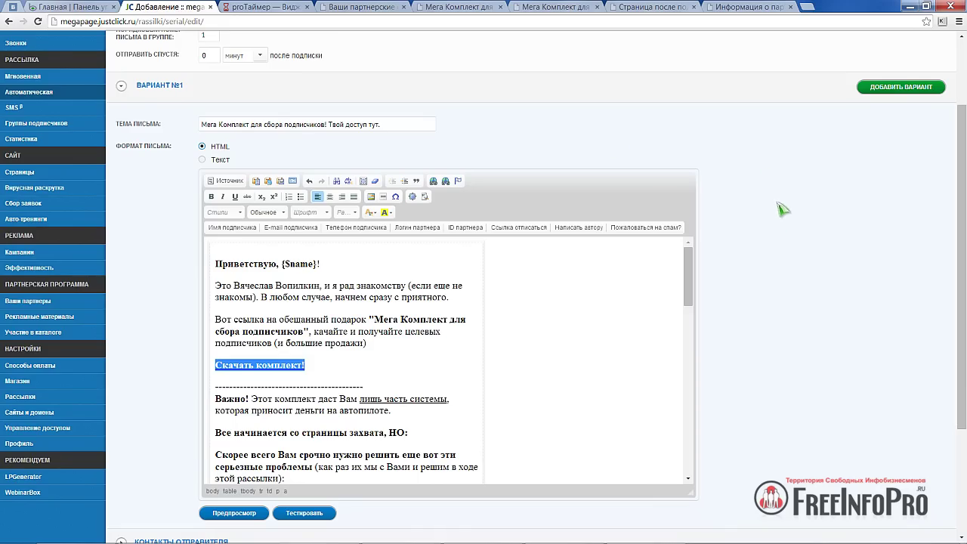
Step: Replace the URL of the letter's «>> Жми Сюда, оставь проблемы в прошлом!» link with the same partner URL ending in /dostup
scroll(794, 234, "down", 1)
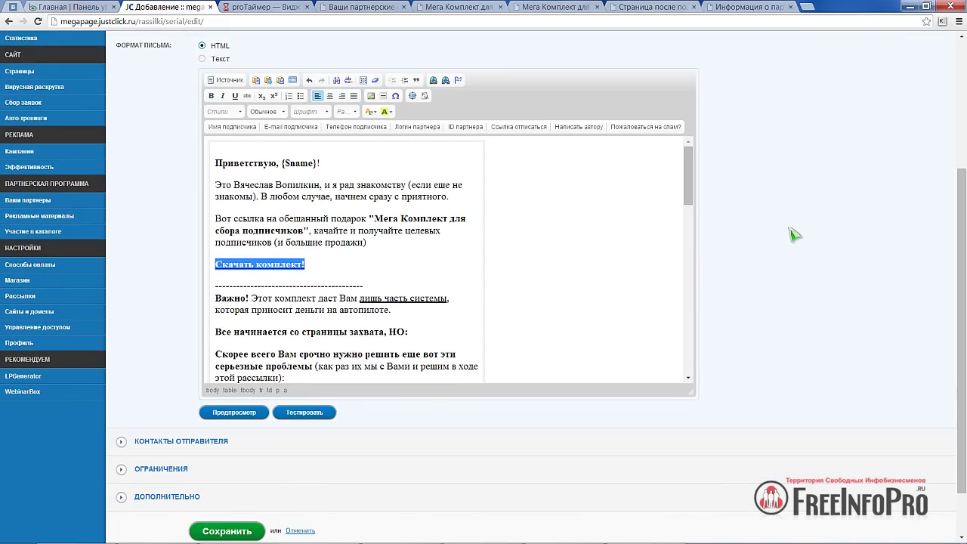
scroll(420, 255, "down", 12)
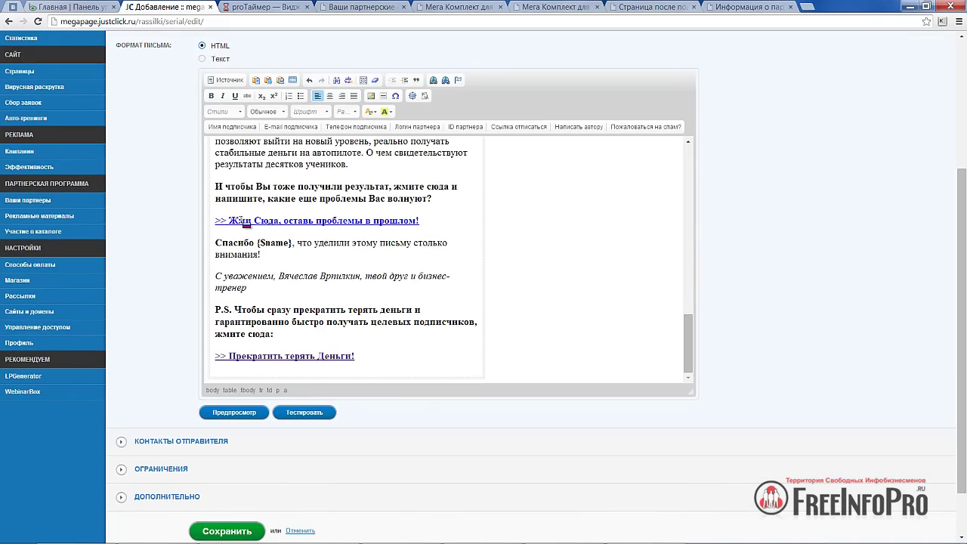
left_click(236, 221)
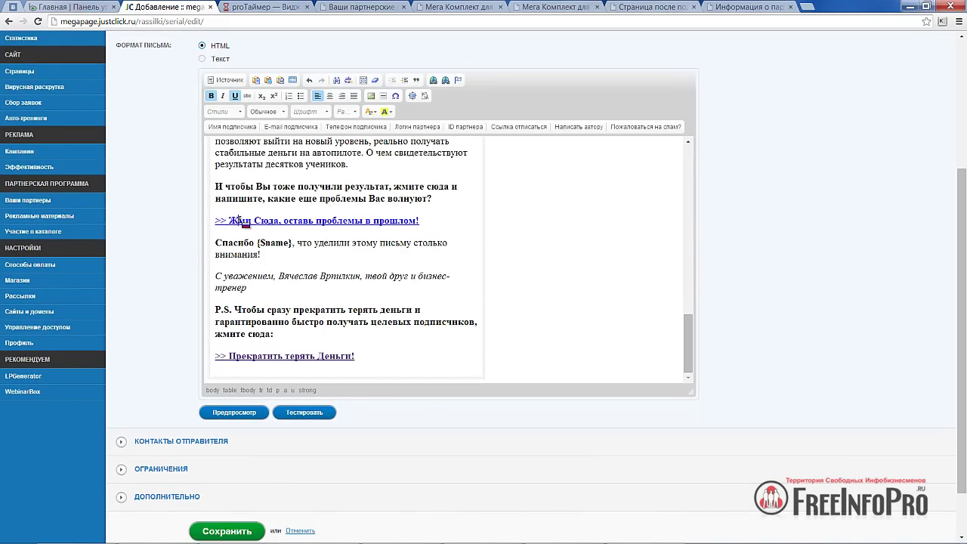
left_click(433, 80)
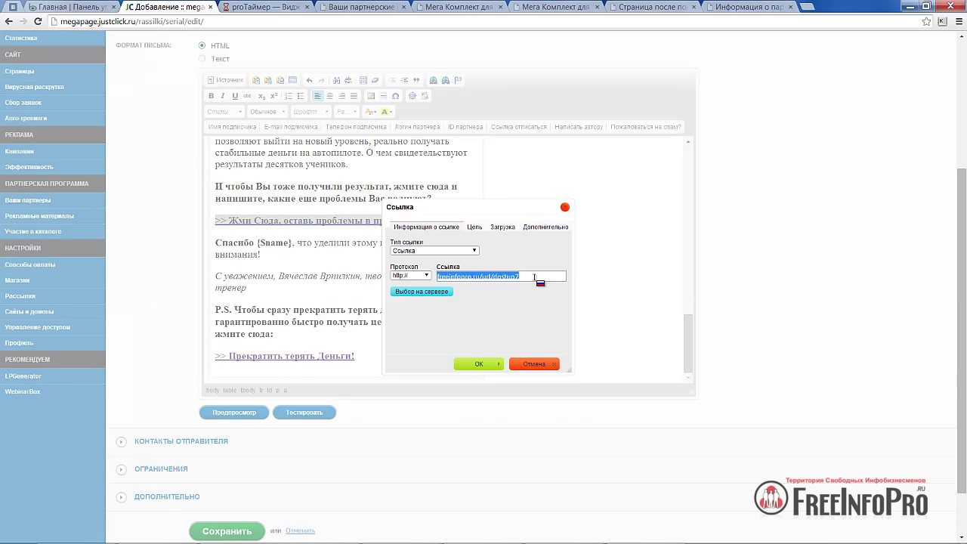
type("freeinfopro.ru/shop/srirocrovy/dostup")
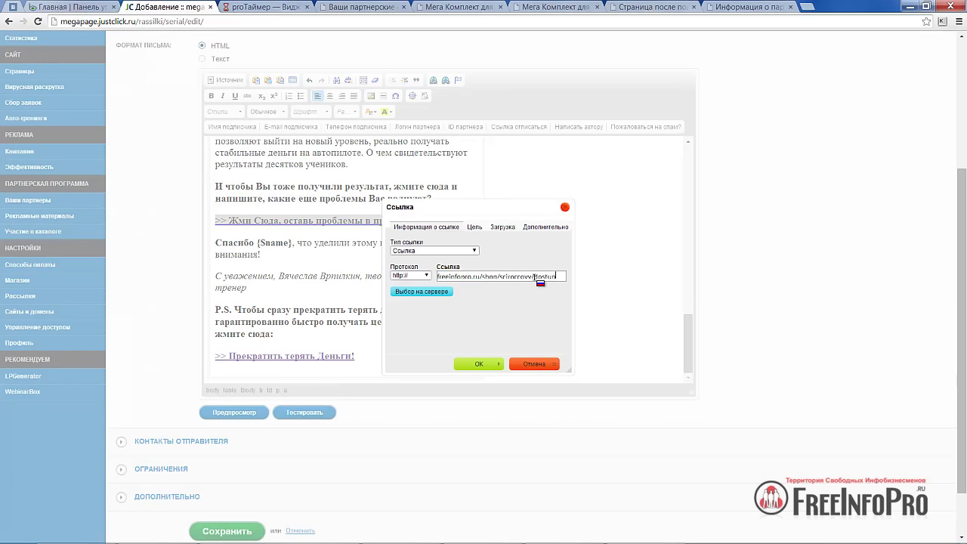
left_click(479, 365)
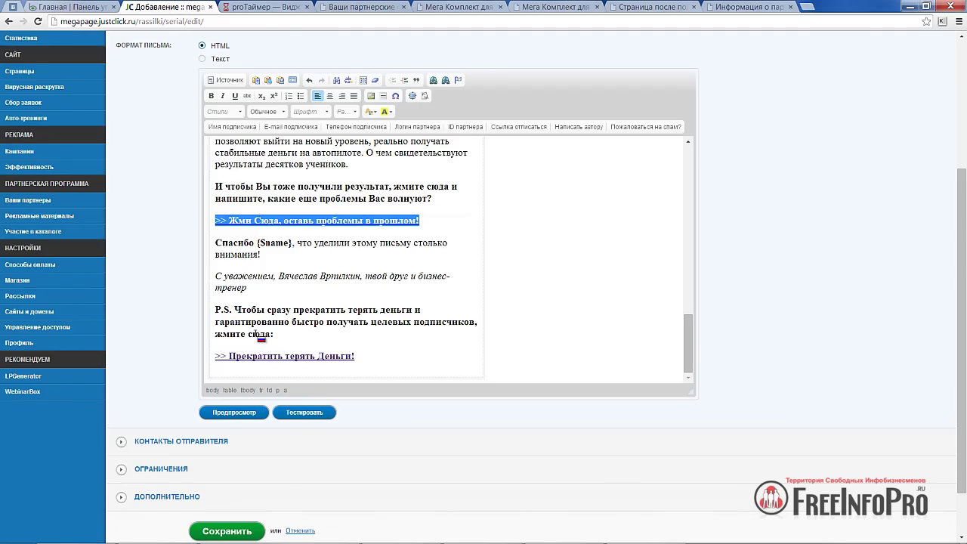
Step: Locate the letter's «>> Прекратить терять Деньги!» link, and open the target page freeinfopro.ru/fast-klient/ok/index1.html from the partner links in a new tab
left_click(254, 356)
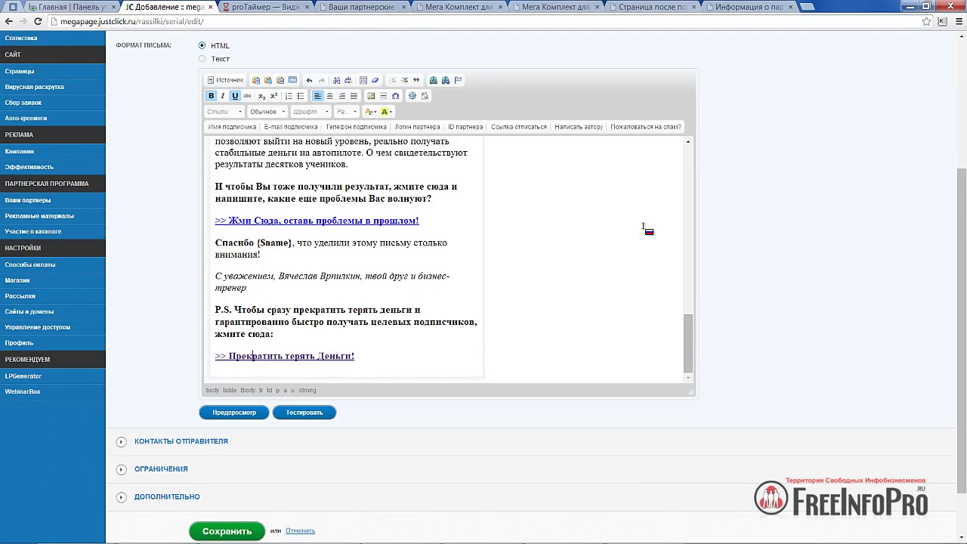
left_click(357, 9)
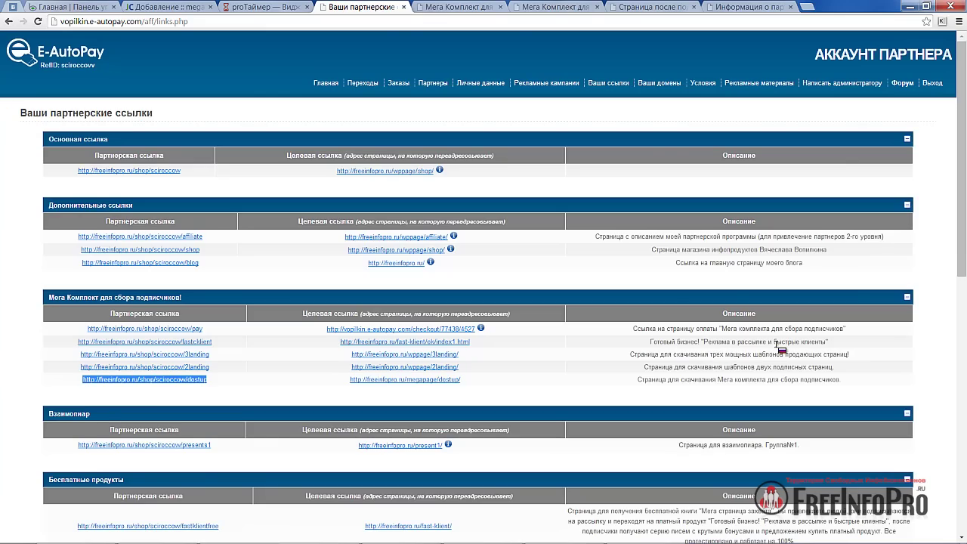
right_click(440, 345)
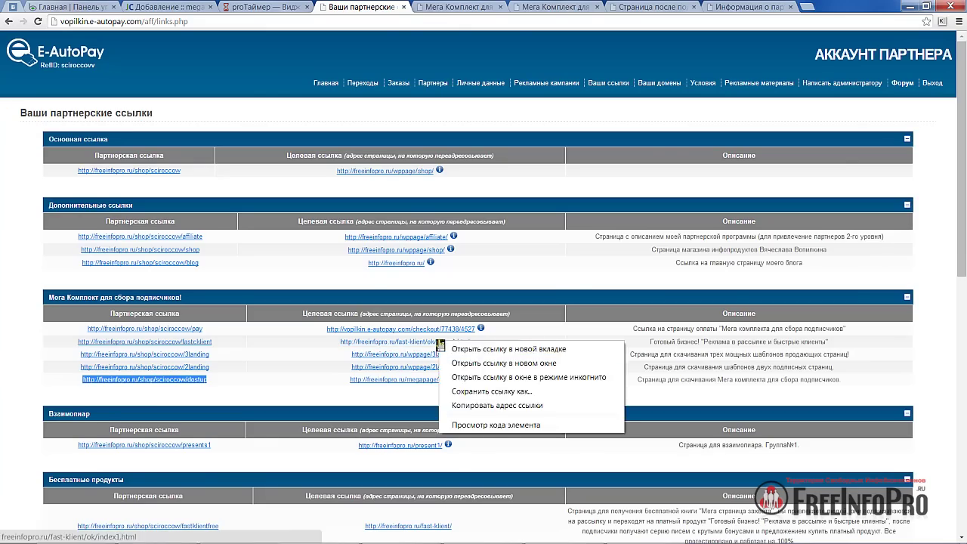
left_click(491, 349)
left_click(440, 9)
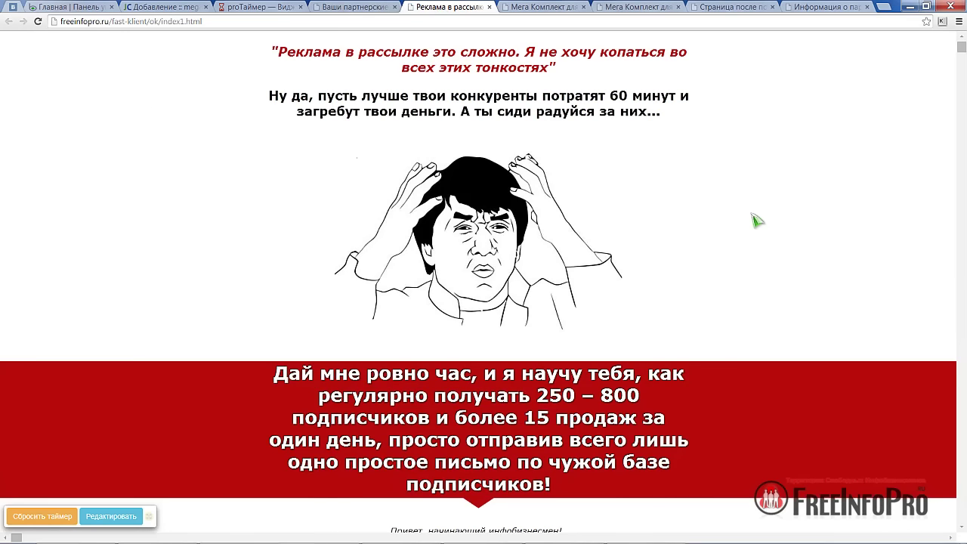
Step: Examine the «Реклама в рассылке» sales page down to its countdown timer and two purchase options, and close it
scroll(756, 219, "down", 11)
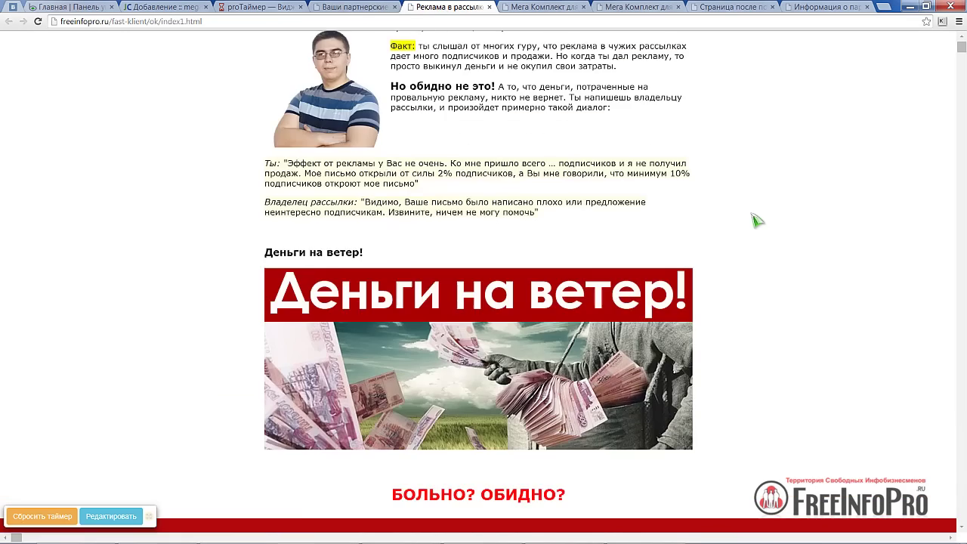
scroll(756, 219, "down", 12)
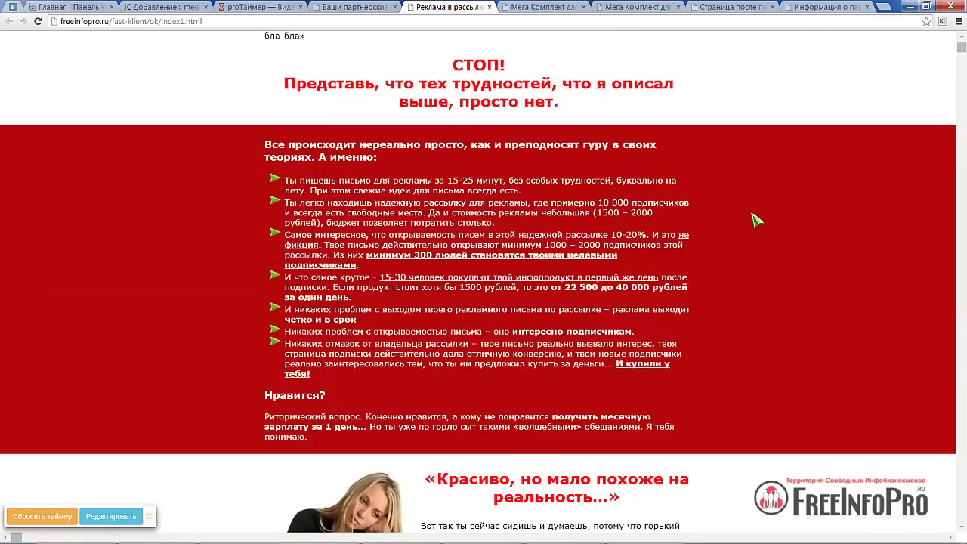
scroll(965, 52, "up", 12)
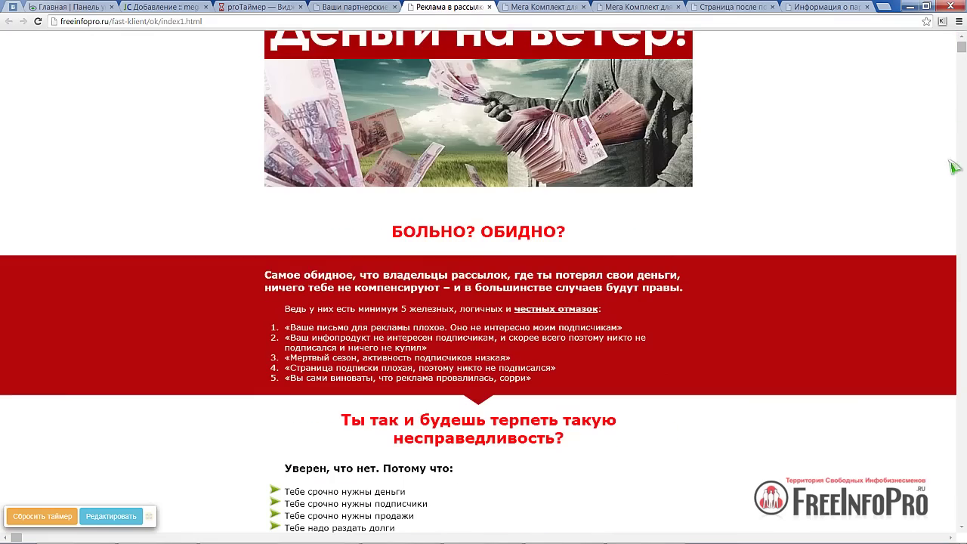
scroll(965, 47, "down", 20)
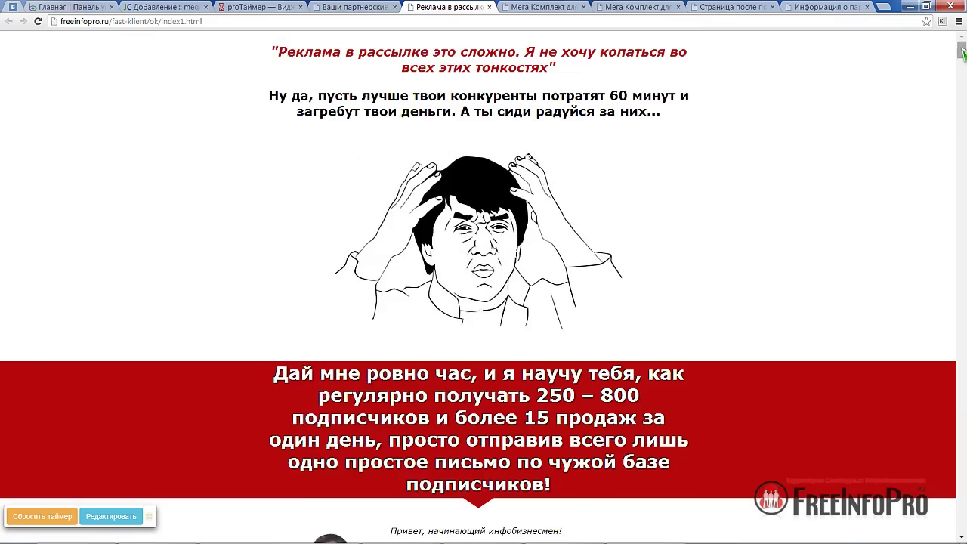
scroll(483, 287, "down", 20)
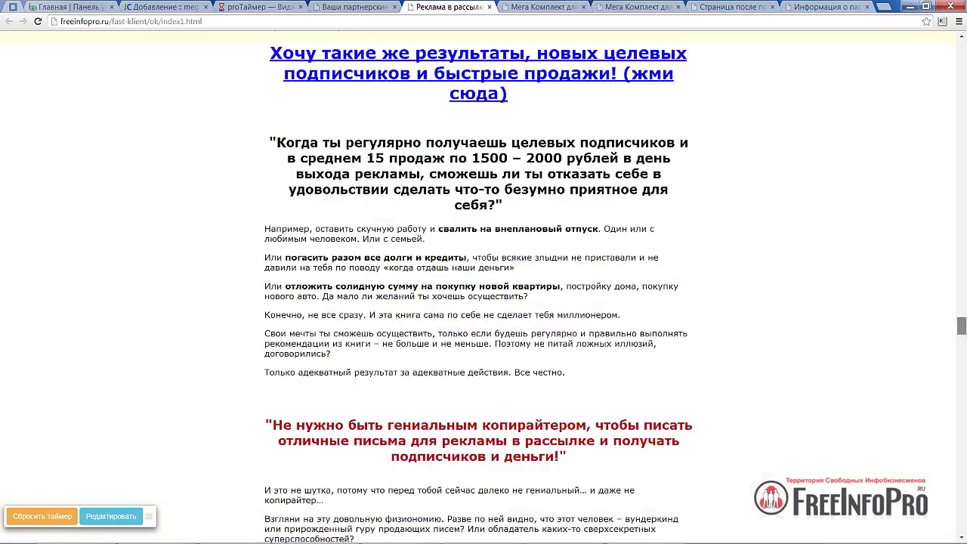
scroll(484, 287, "down", 20)
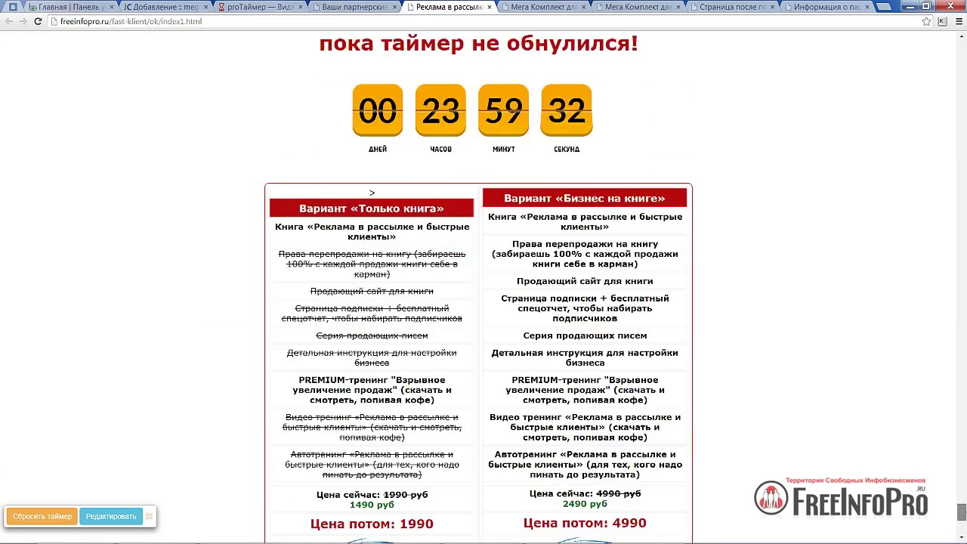
scroll(821, 388, "up", 4)
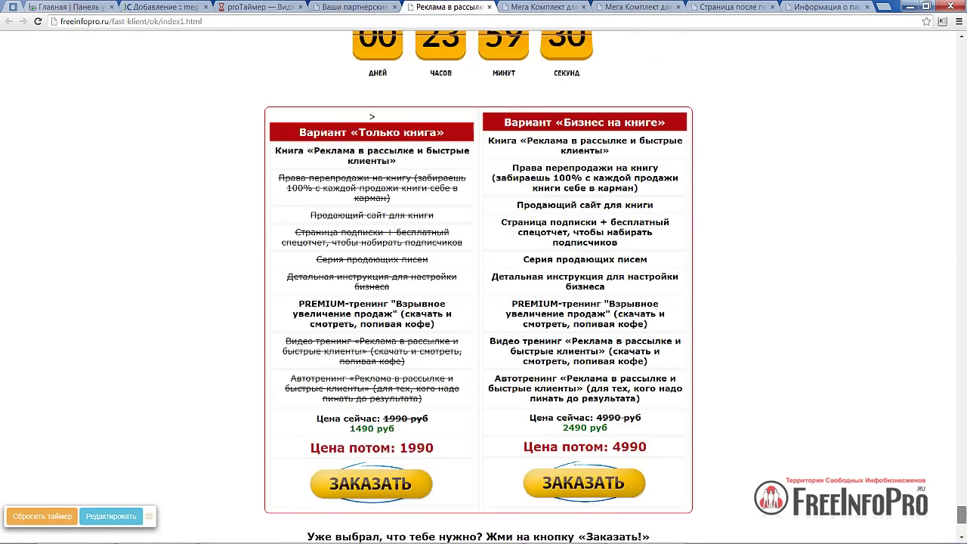
scroll(821, 388, "down", 1)
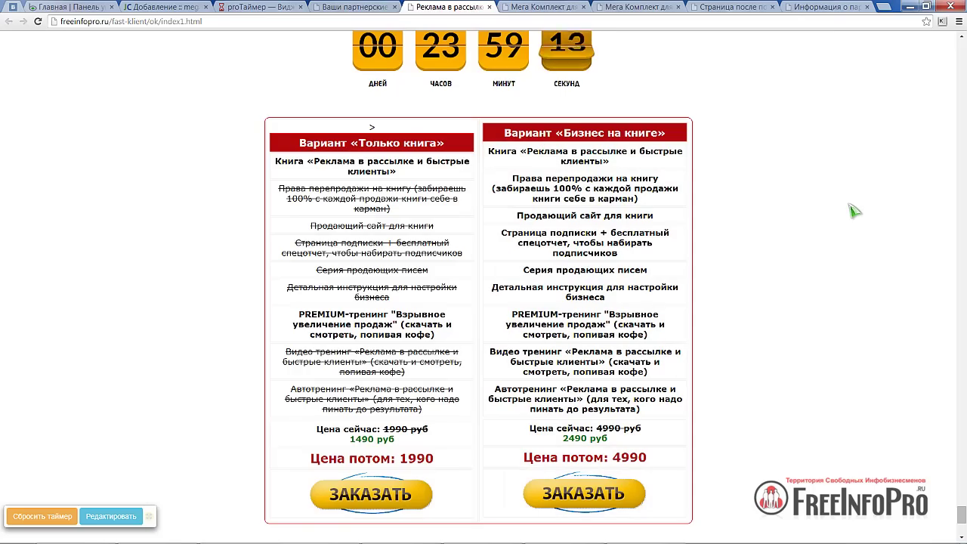
scroll(853, 212, "up", 1)
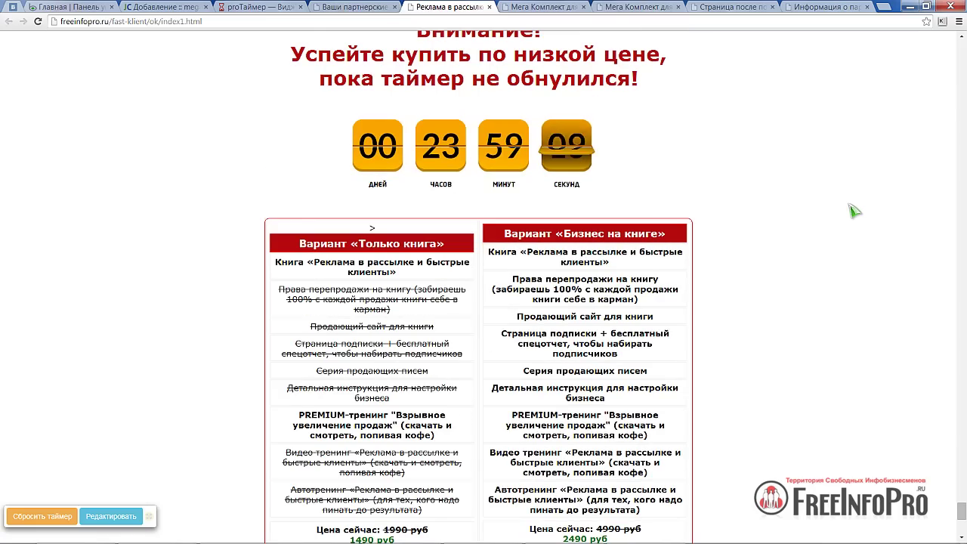
left_click(490, 8)
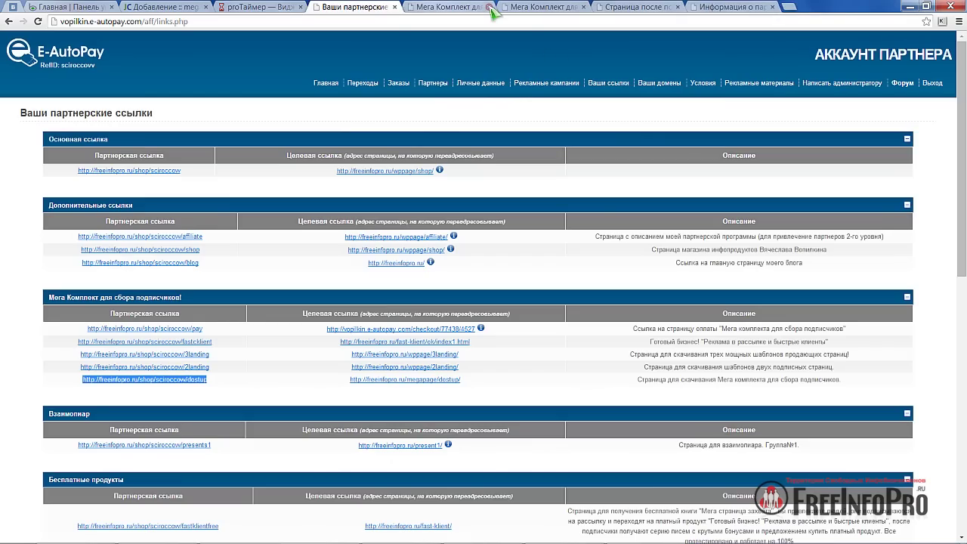
Step: Copy the partner link for «Реклама в рассылке и быстрые клиенты» and set it as the URL of the letter's «>> Прекратить терять Деньги!» link
left_click(206, 331)
left_click_drag(206, 333, 125, 333)
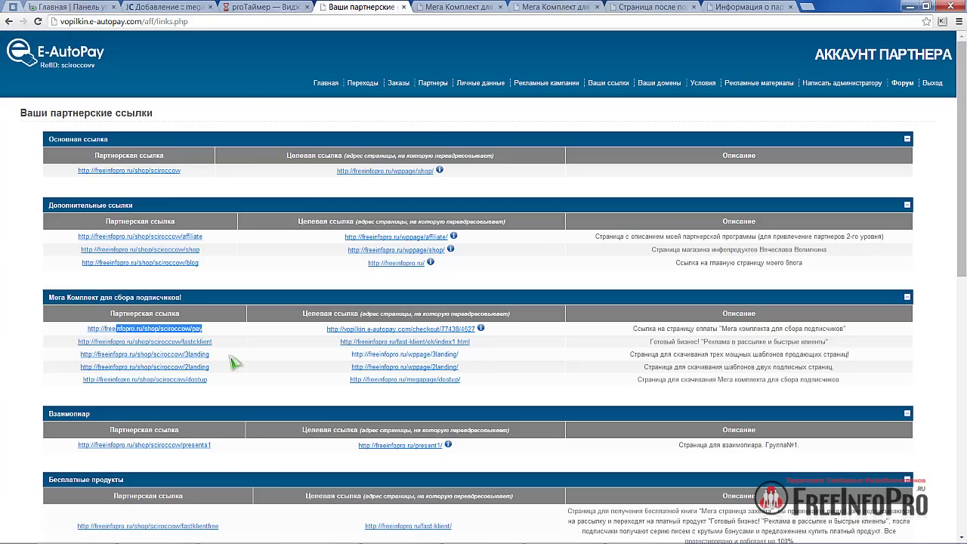
left_click_drag(221, 343, 80, 347)
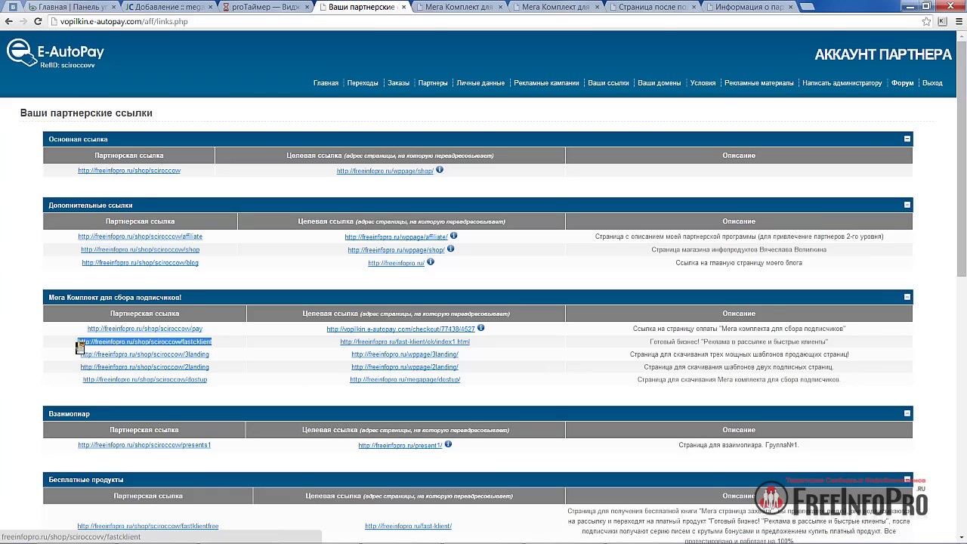
left_click(150, 11)
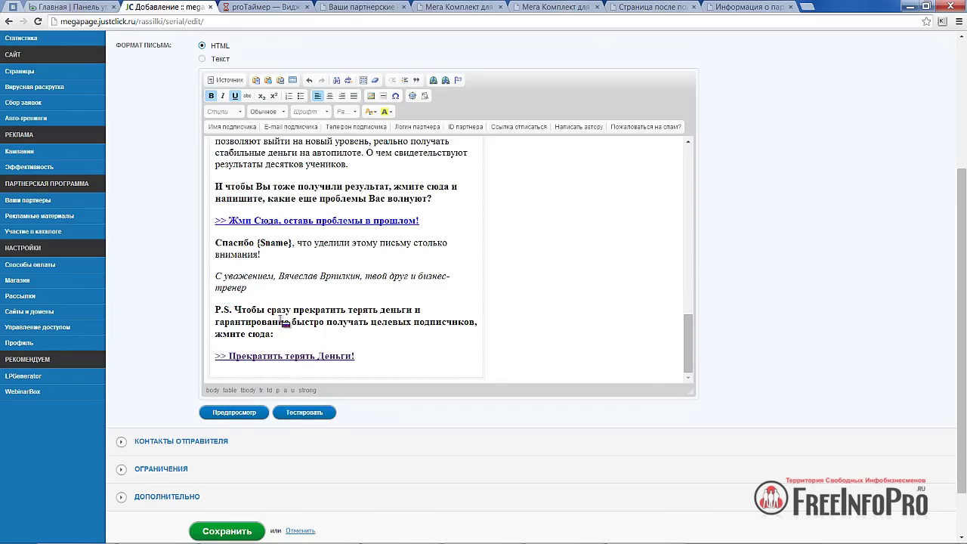
left_click(434, 82)
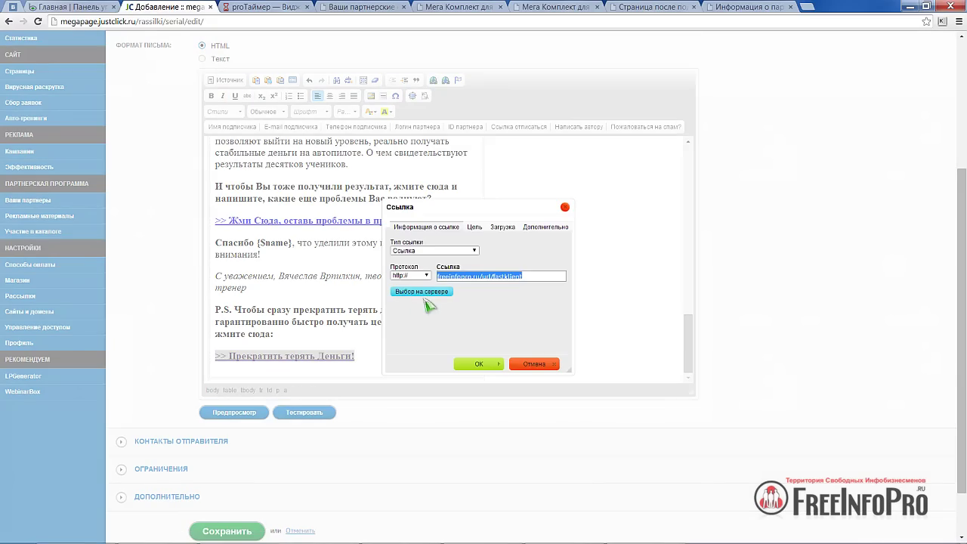
key("ctrl+v")
left_click(495, 365)
Step: Save the first automatic letter of the mega-page series
scroll(778, 299, "up", 2)
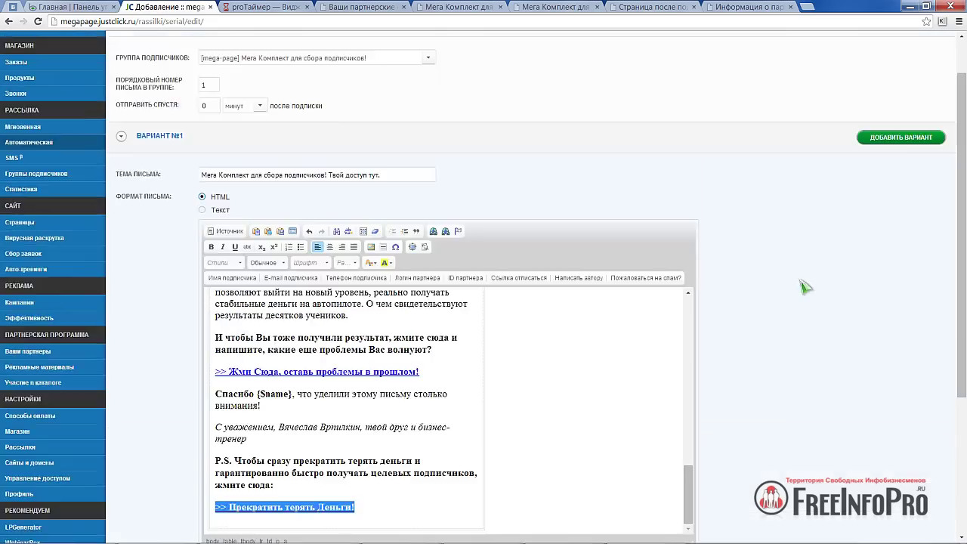
scroll(805, 285, "up", 1)
scroll(810, 283, "down", 5)
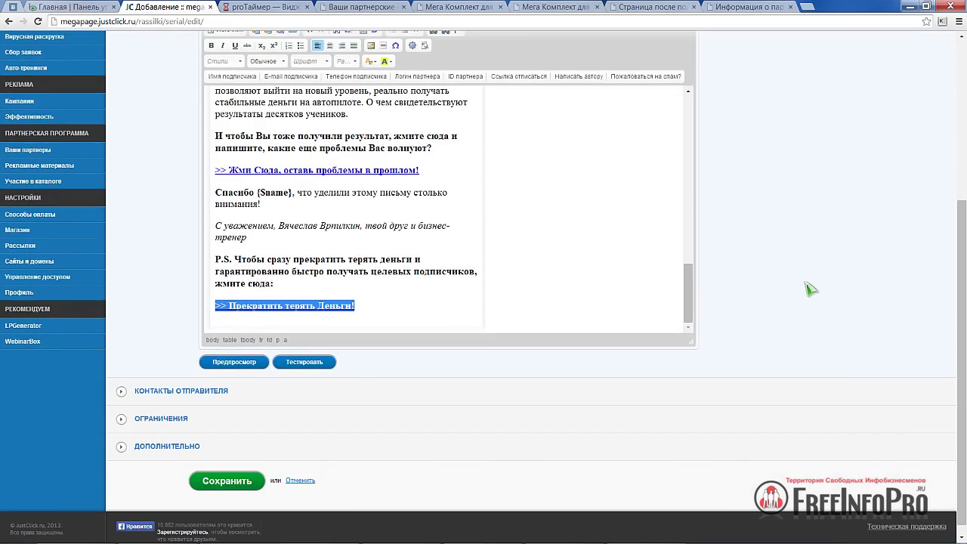
left_click(229, 482)
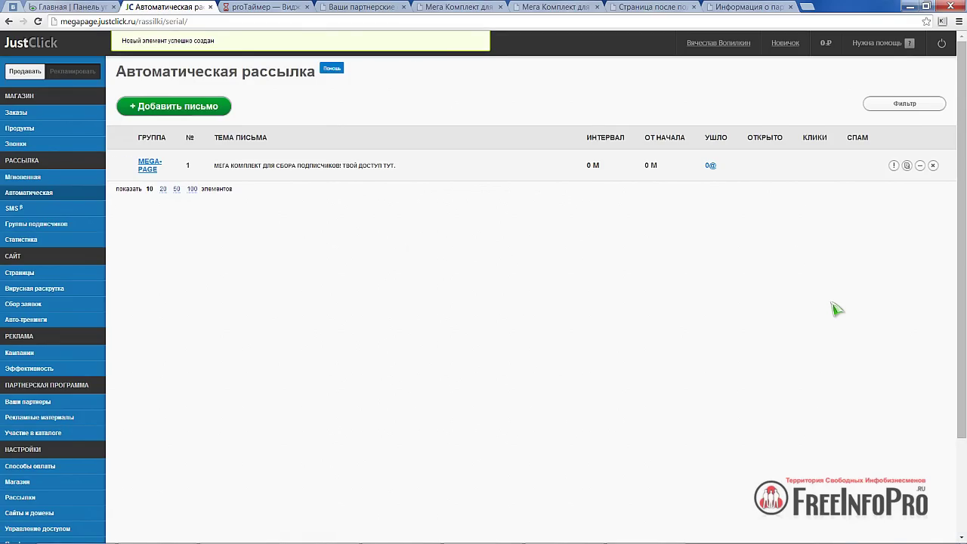
Step: Add another automatic letter for the group «[mega-page] Мега Комплект для сбора подписчиков!» with sequence number 2
left_click(217, 111)
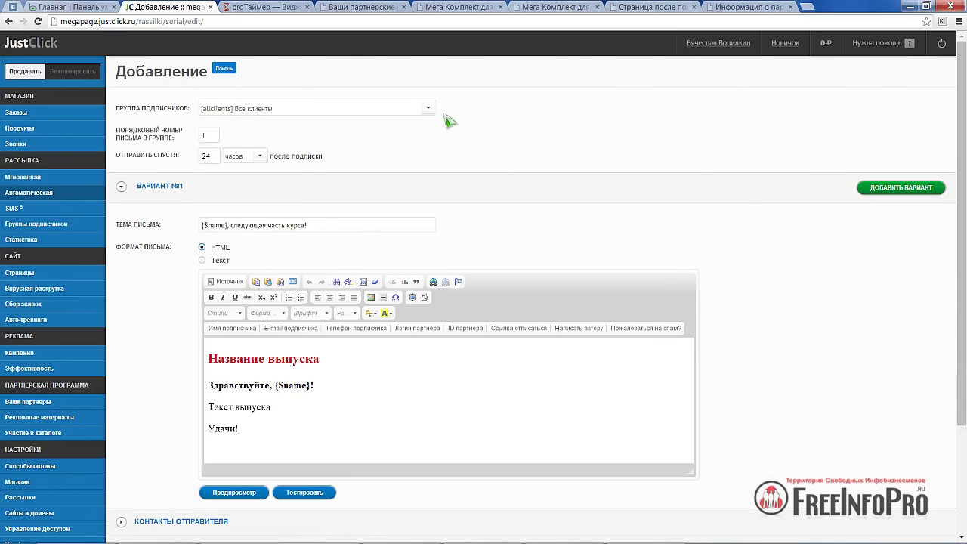
left_click(427, 109)
left_click(277, 155)
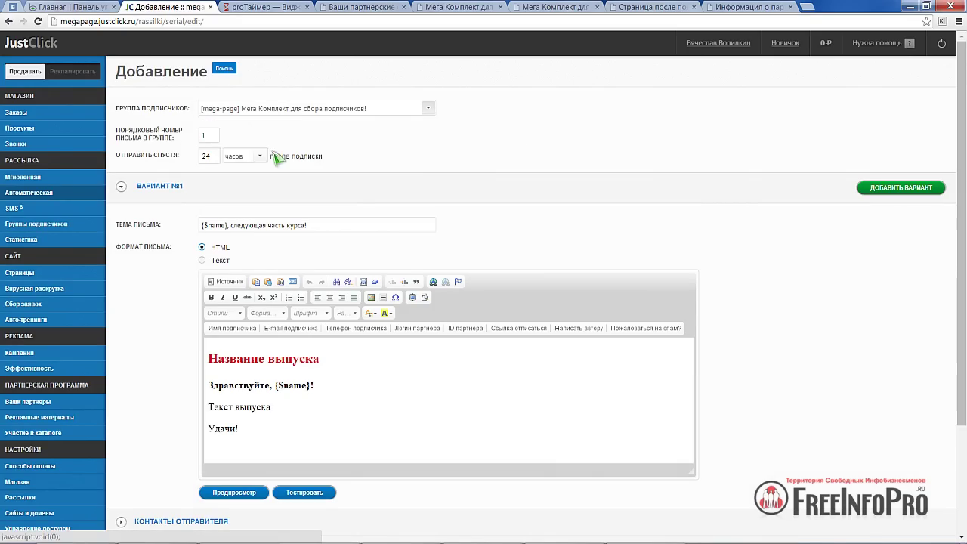
left_click(207, 137)
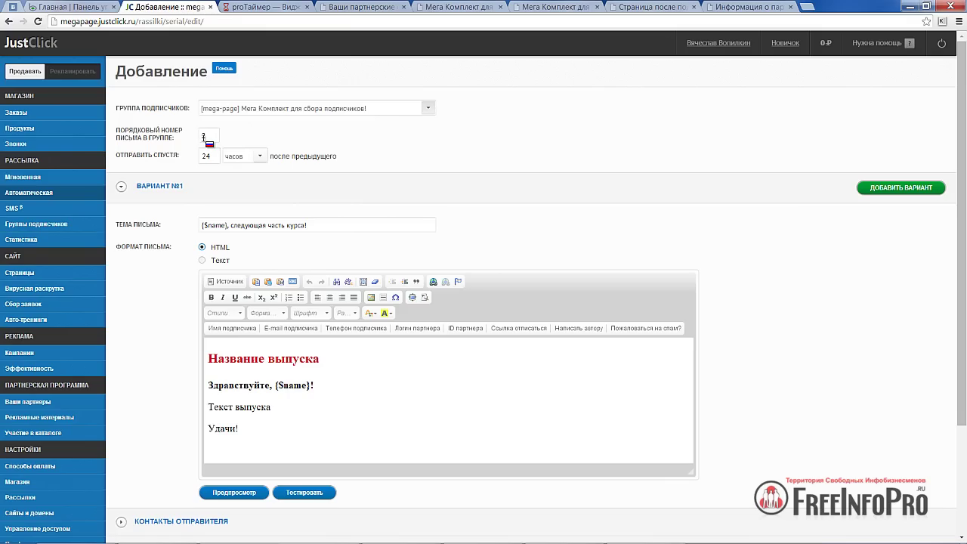
Step: Copy the subject «Мега Комплект для сбора подписчиков! Помощь.» from Письмо №2.txt and make it the new JustClick letter's subject
mouse_move(777, 541)
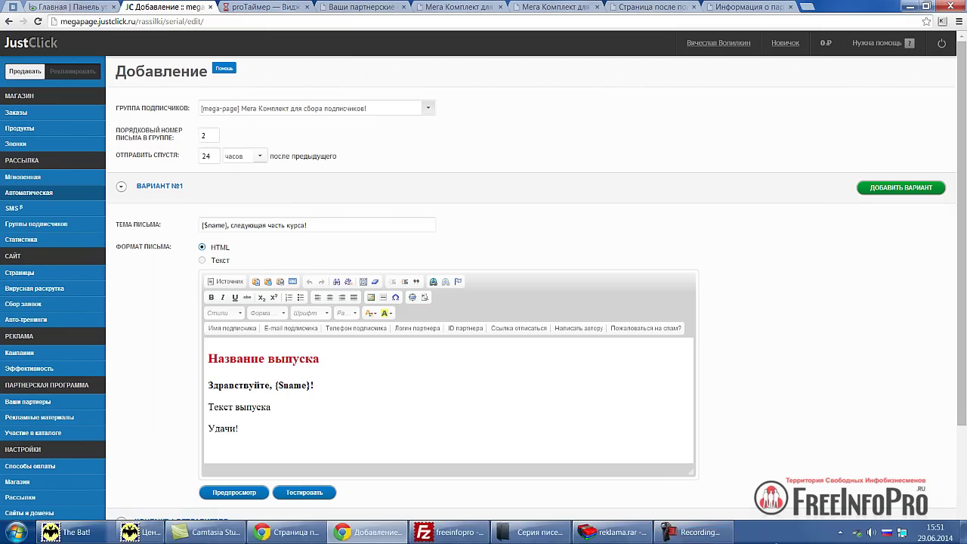
left_click(538, 532)
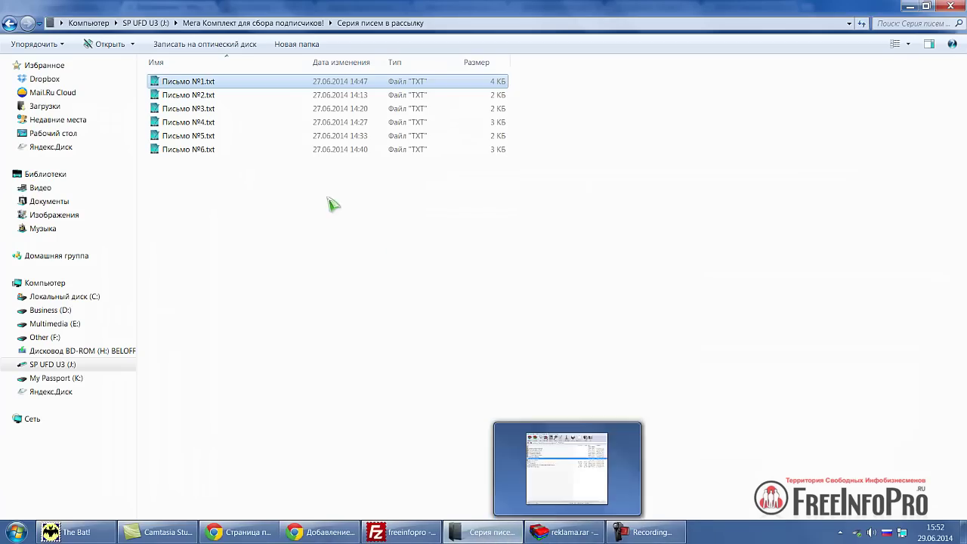
double_click(207, 97)
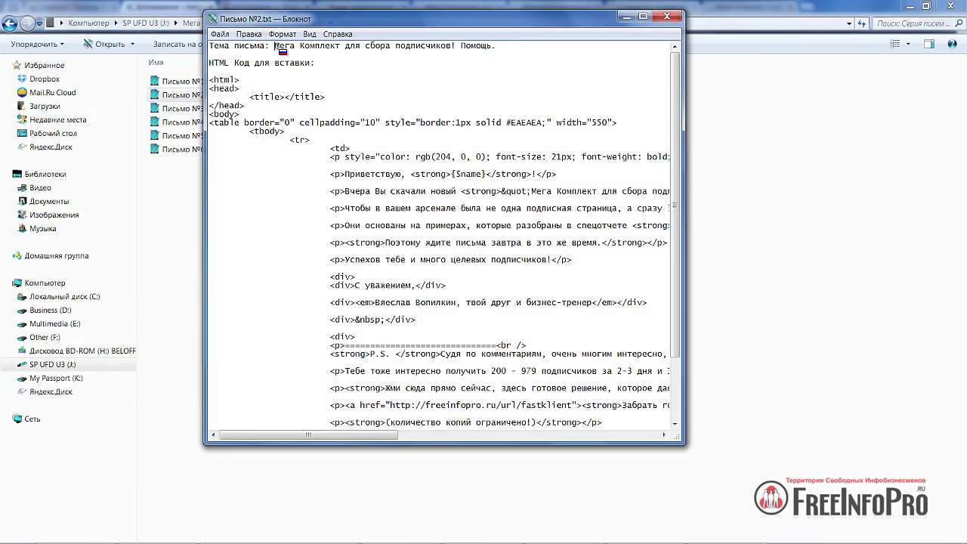
left_click_drag(275, 47, 497, 37)
key("ctrl+c")
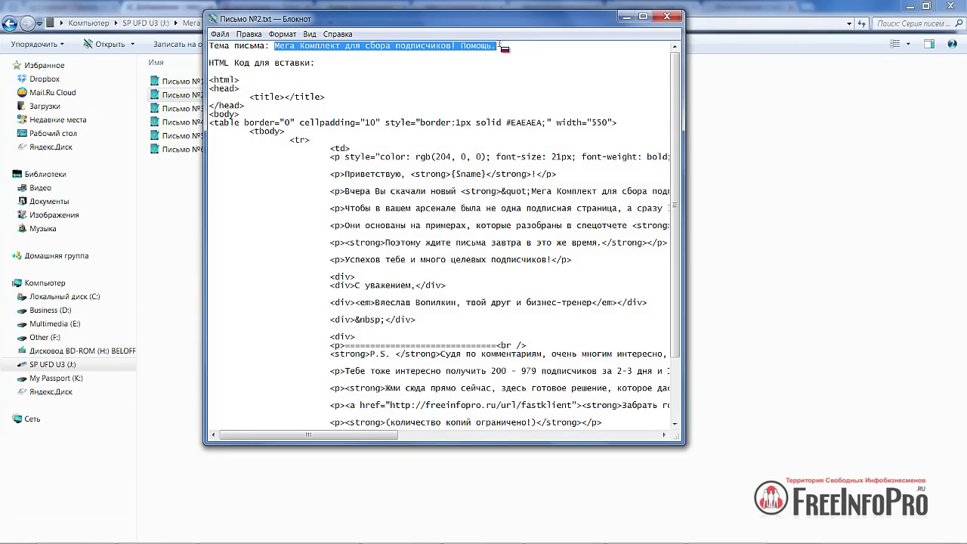
left_click(322, 532)
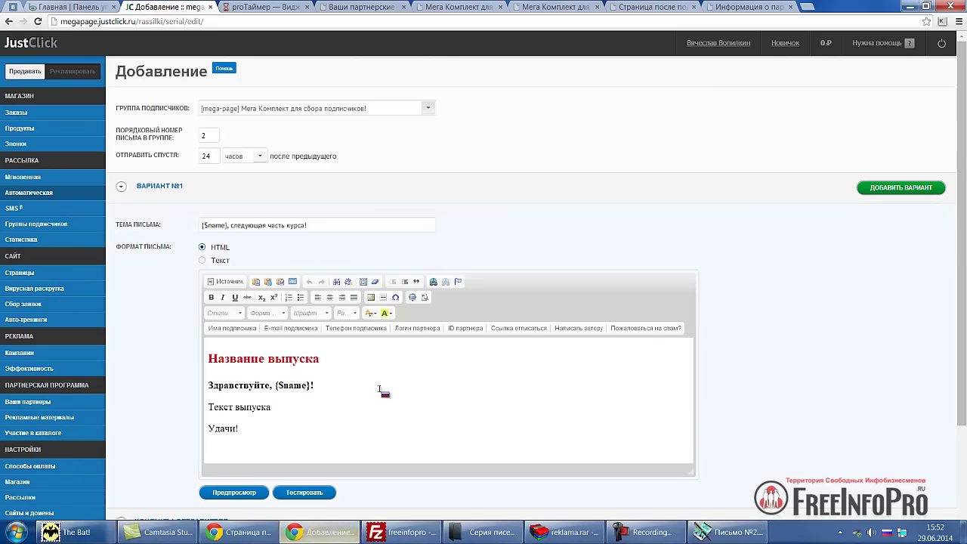
left_click_drag(307, 226, 194, 232)
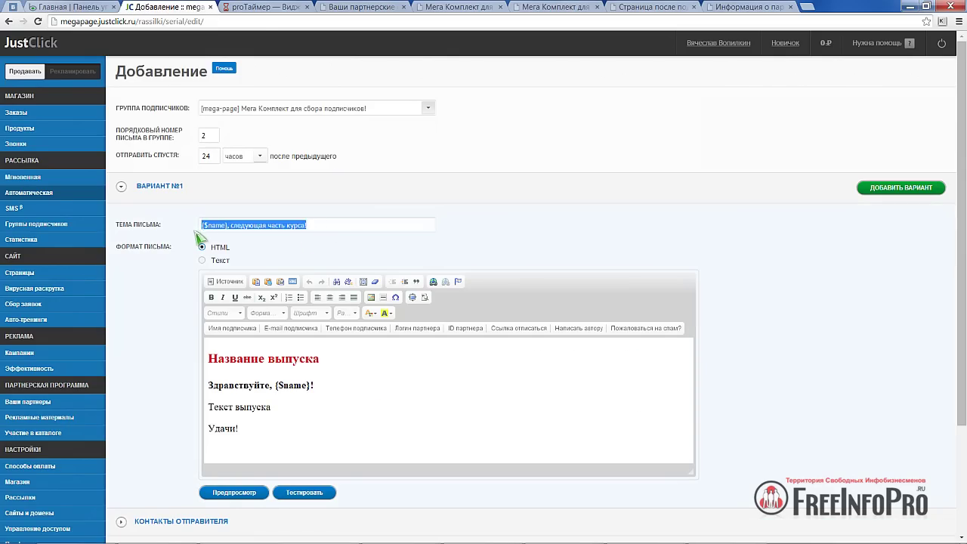
key("ctrl+v")
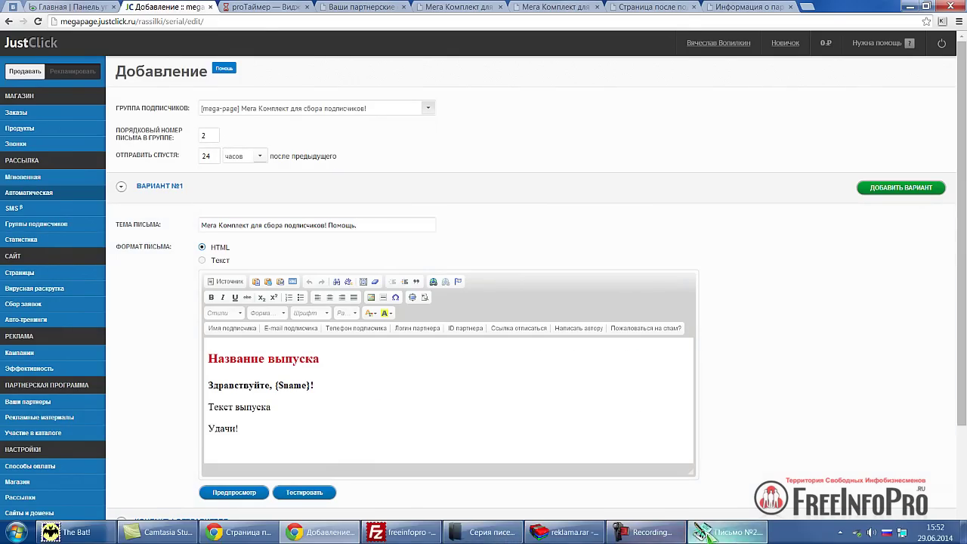
Step: Replace the letter's HTML source with the complete HTML code copied from Письмо №2.txt
left_click(702, 532)
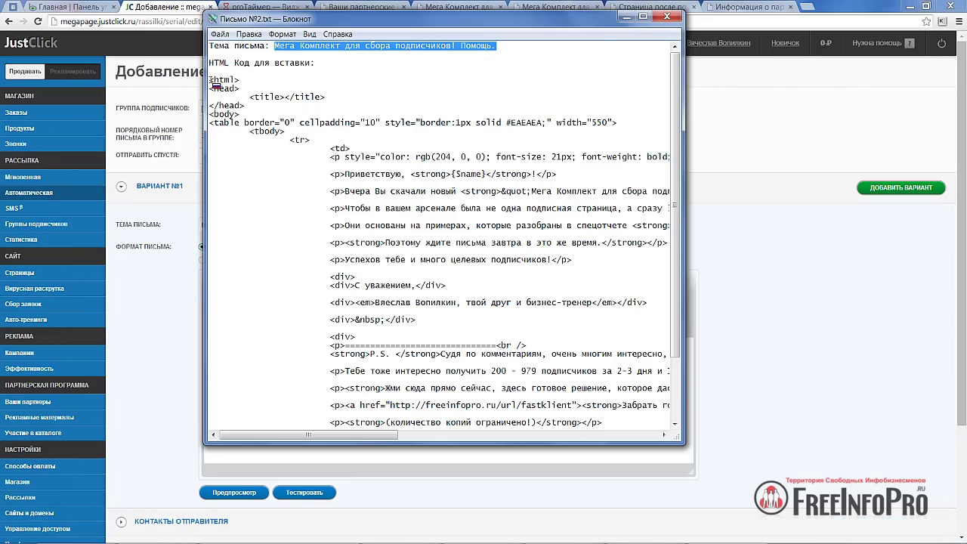
left_click_drag(212, 80, 457, 488)
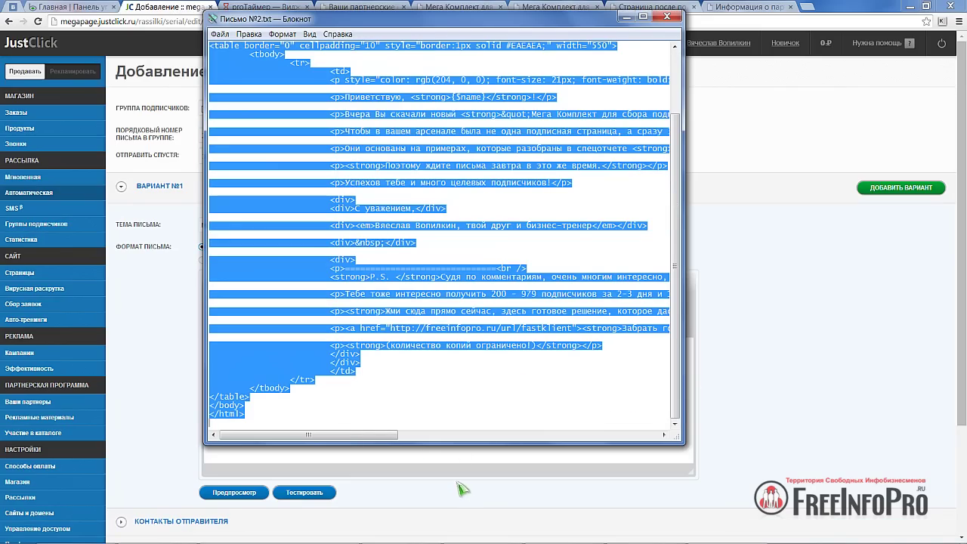
left_click(626, 16)
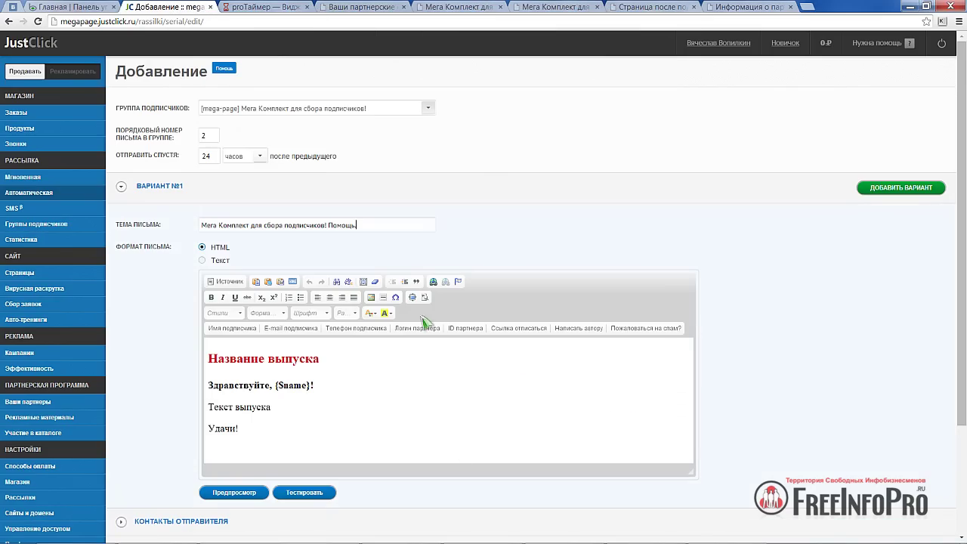
left_click(226, 281)
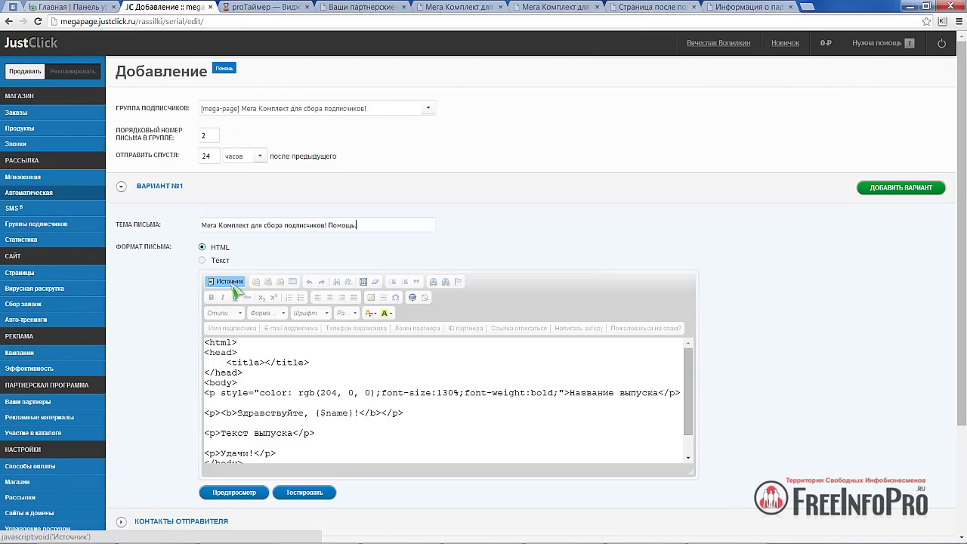
left_click(364, 282)
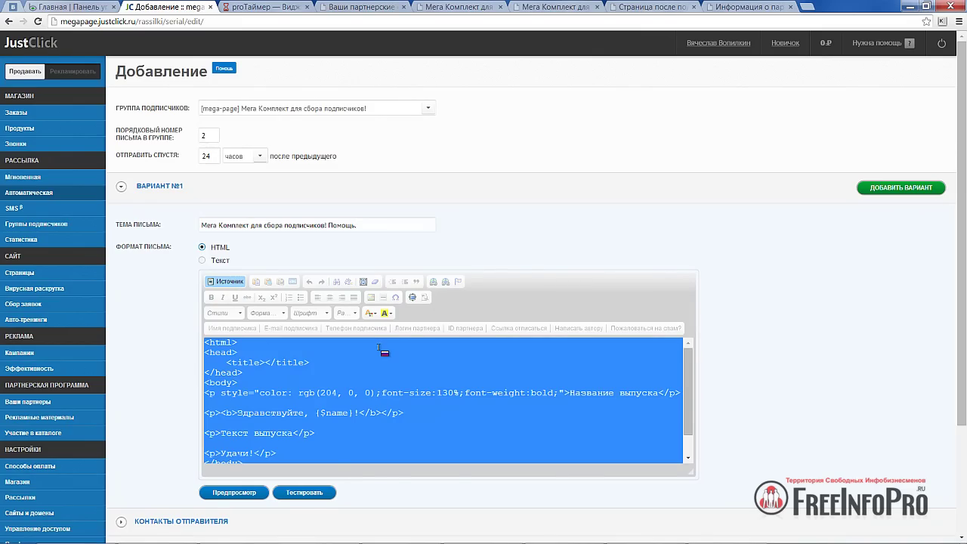
key("ctrl+v")
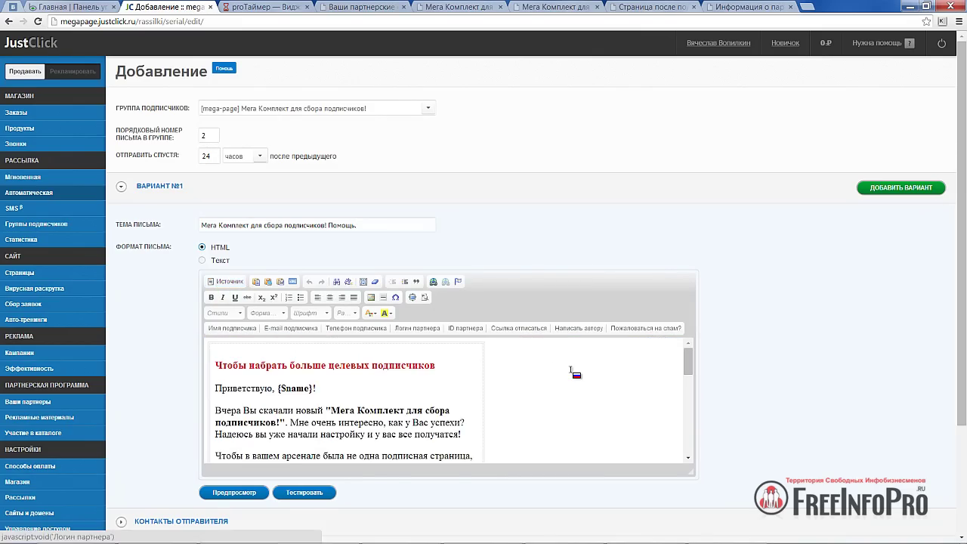
Step: Enlarge the editing area and examine the second letter's text down to its «Забрать готовое решение!» link
scroll(715, 372, "down", 3)
left_click_drag(693, 330, 711, 532)
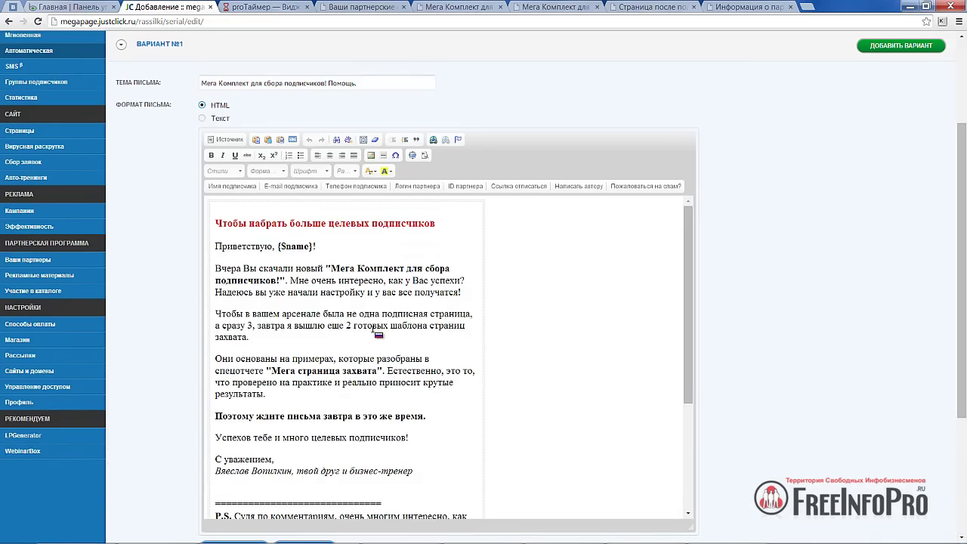
scroll(378, 332, "down", 5)
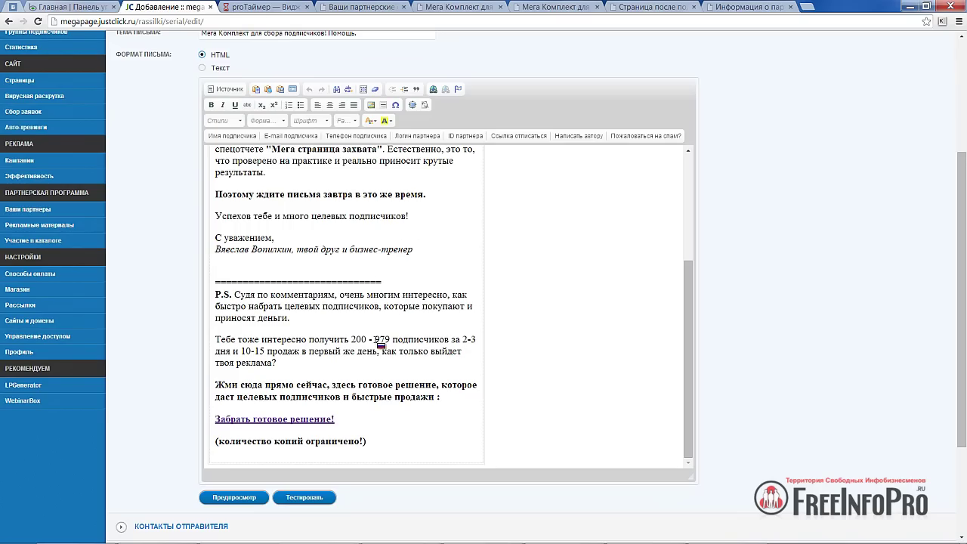
left_click(285, 418)
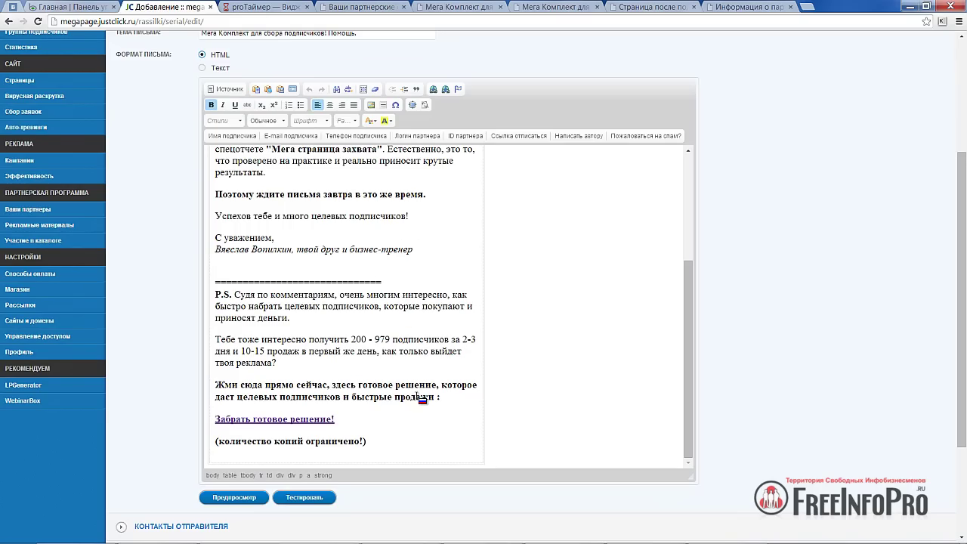
scroll(422, 399, "up", 3)
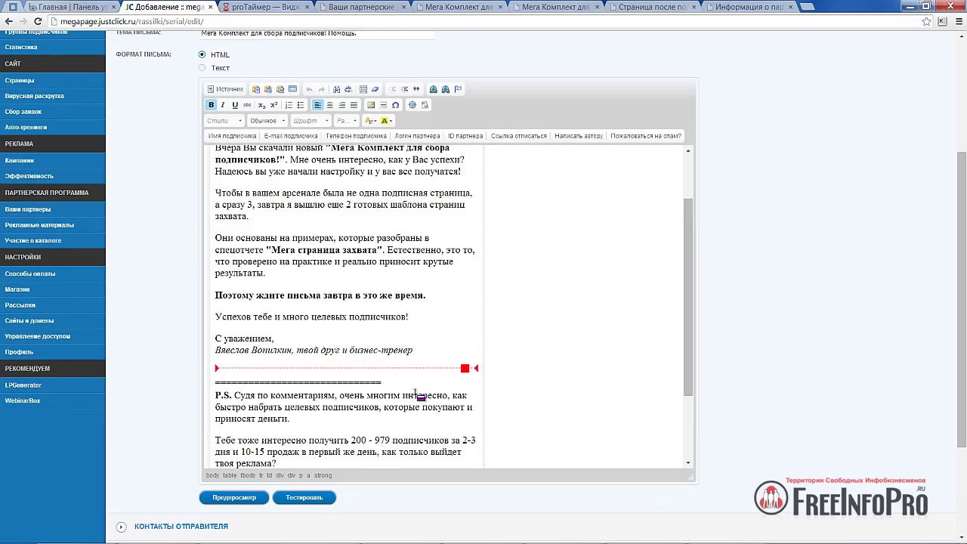
scroll(421, 399, "down", 3)
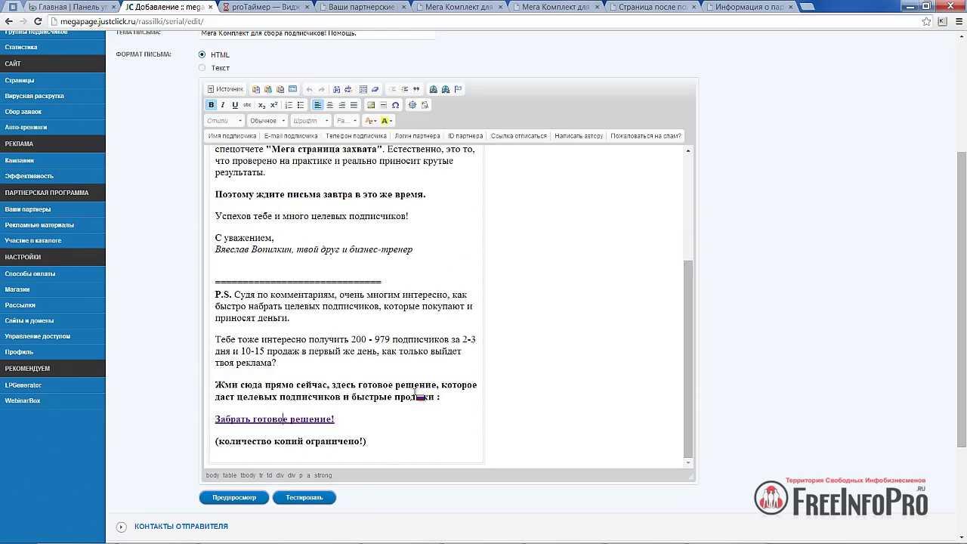
Step: Check the «Реклама в рассылке и быстрые клиенты» partner link, and inspect the URL settings of the letter's «Забрать готовое решение!» link without editing them
left_click(352, 8)
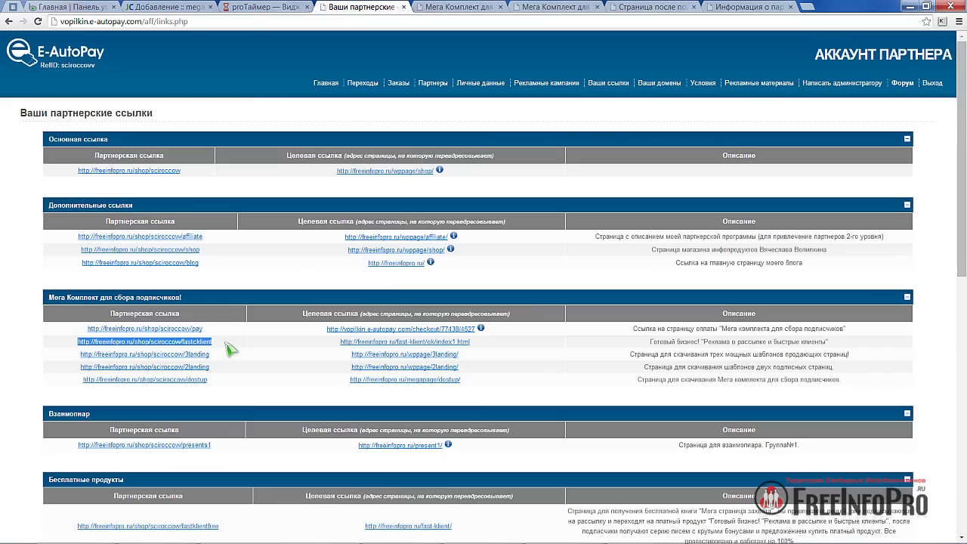
left_click(182, 8)
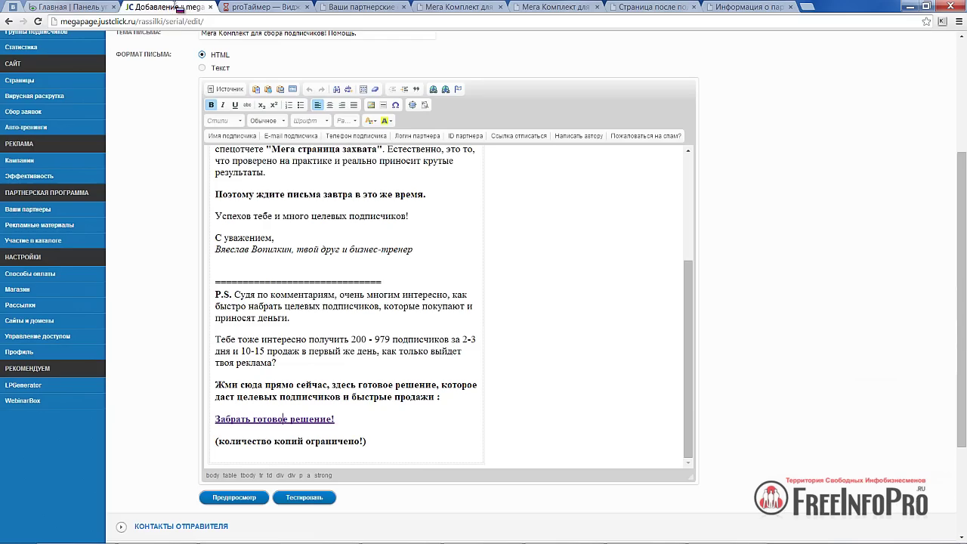
left_click(433, 89)
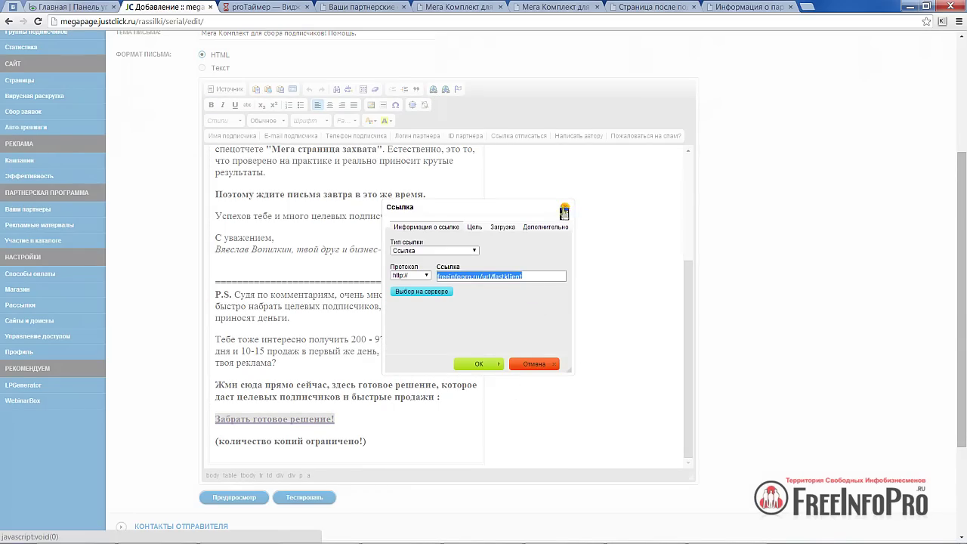
left_click(564, 212)
Step: Save the second automatic letter of the mega-page series
scroll(869, 340, "down", 1)
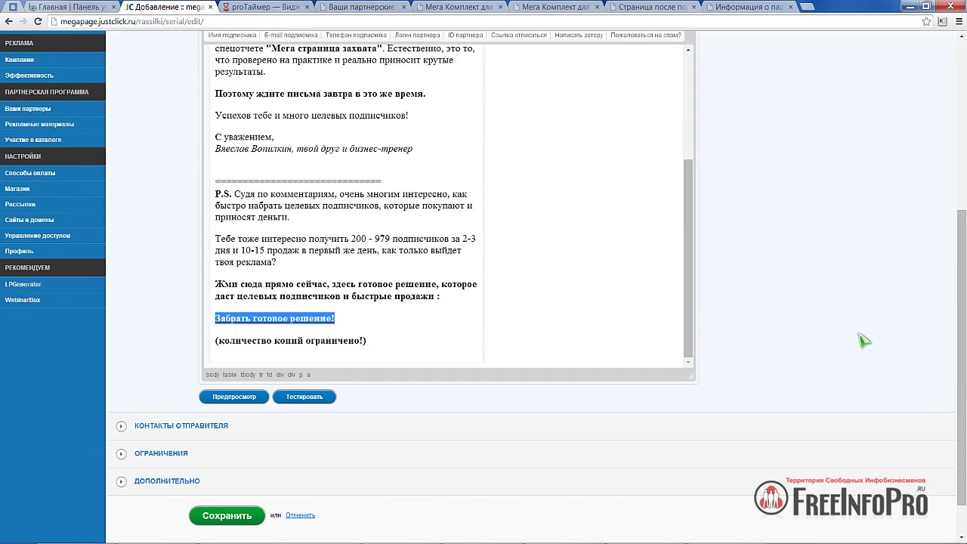
left_click(237, 519)
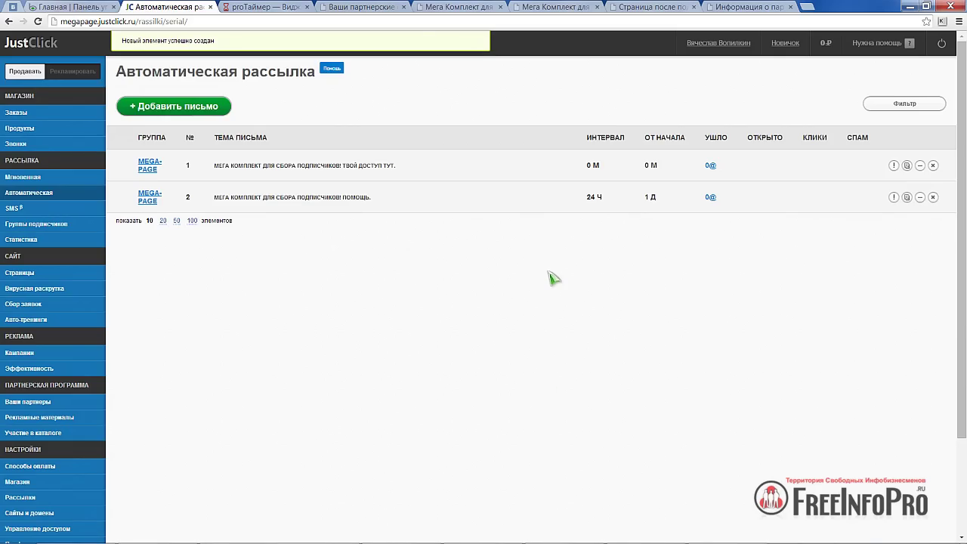
Step: Copy the subject line «2 мощных шаблона страниц и быстрый результат!» from Письмо №3.txt in the letter series folder
mouse_move(649, 540)
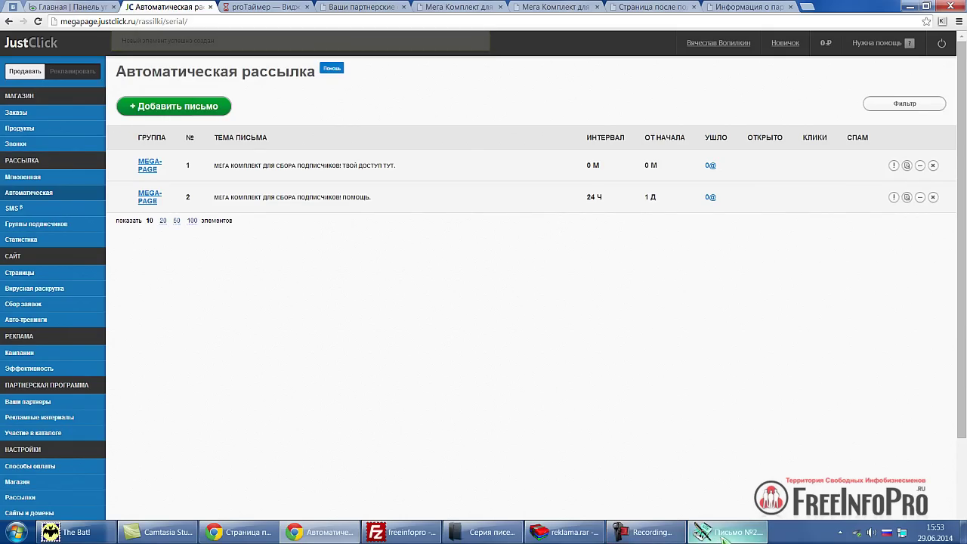
left_click(483, 532)
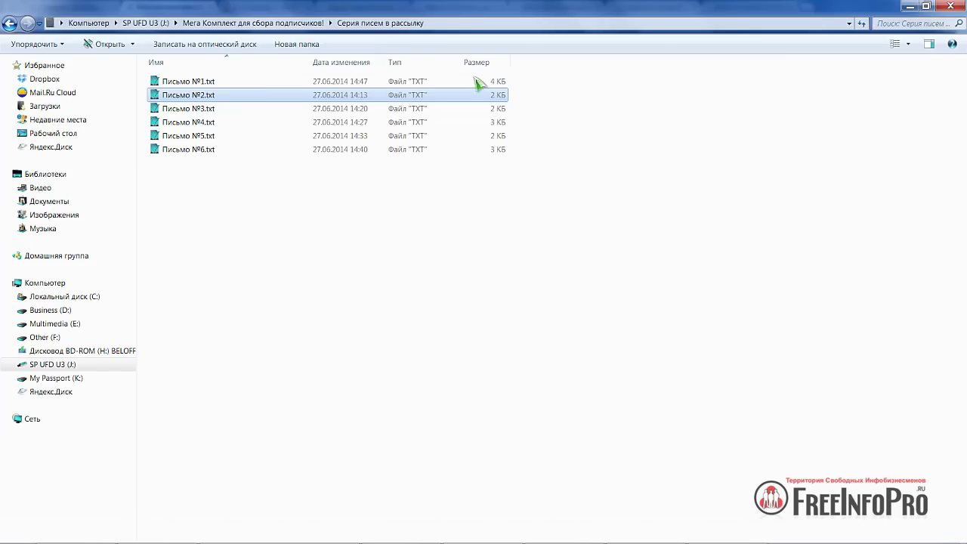
double_click(189, 109)
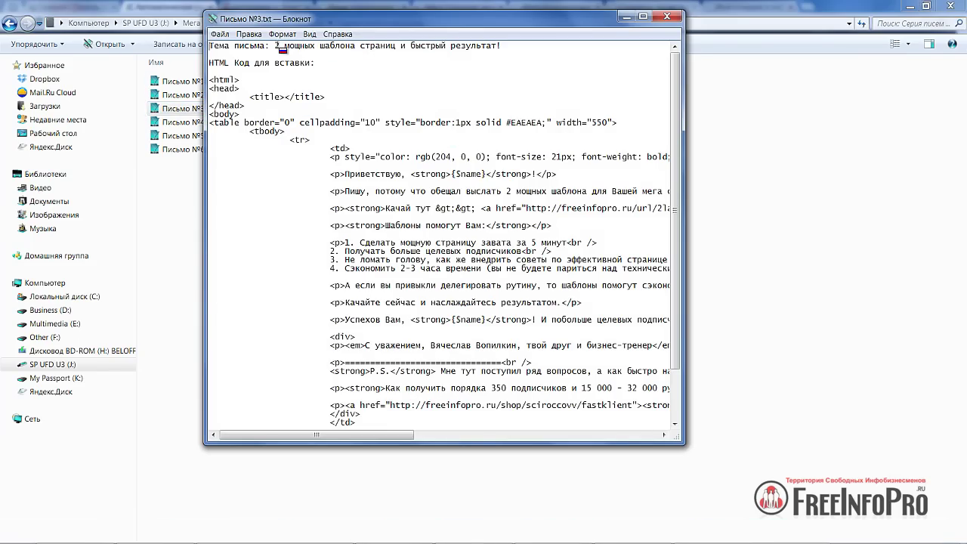
left_click_drag(291, 47, 512, 47)
key("ctrl+c")
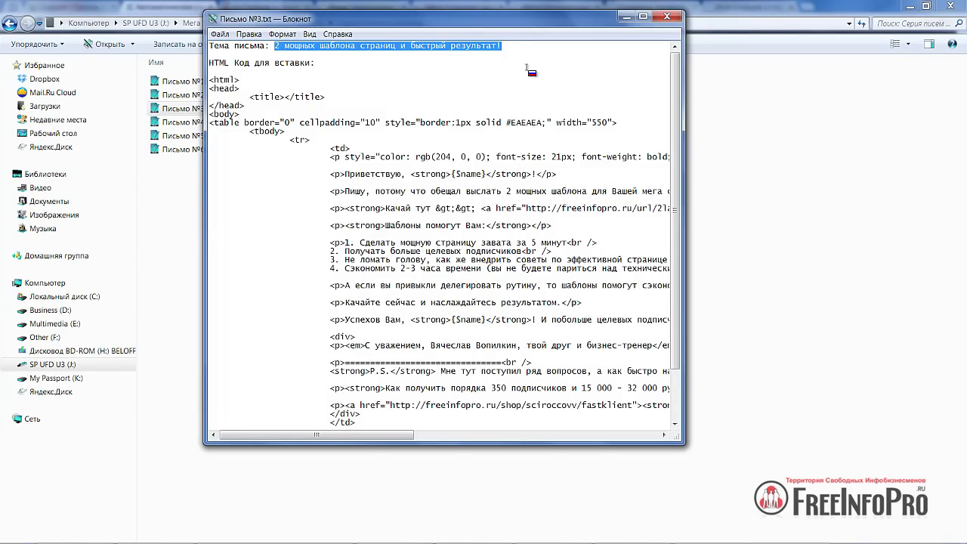
left_click(667, 15)
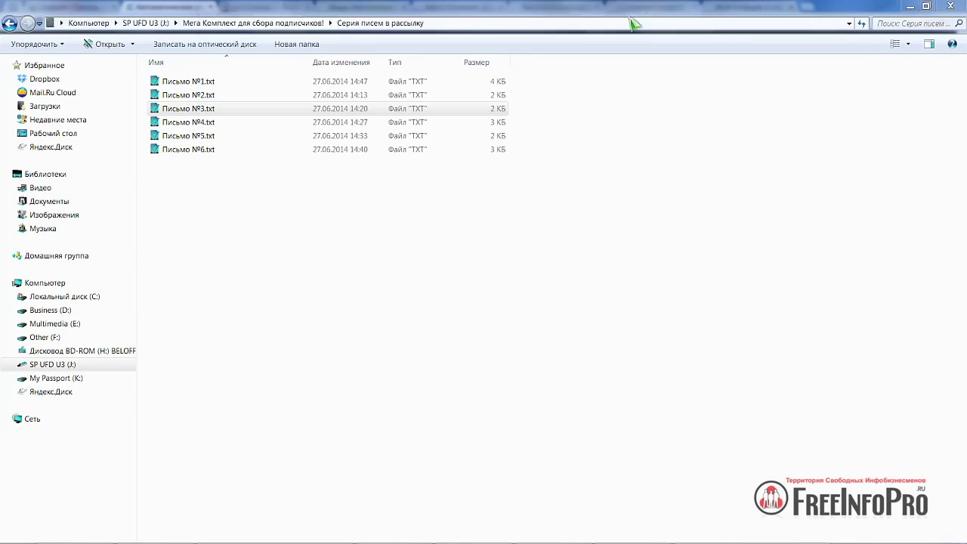
left_click(909, 6)
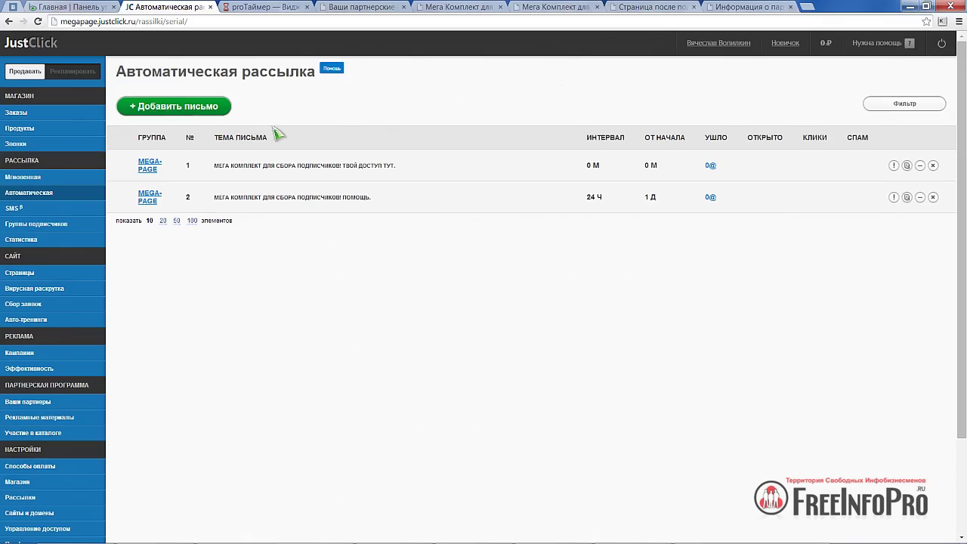
Step: Add an automatic letter for the mega-page group with the subject «2 мощных шаблона страниц и быстрый результат!»
left_click(191, 113)
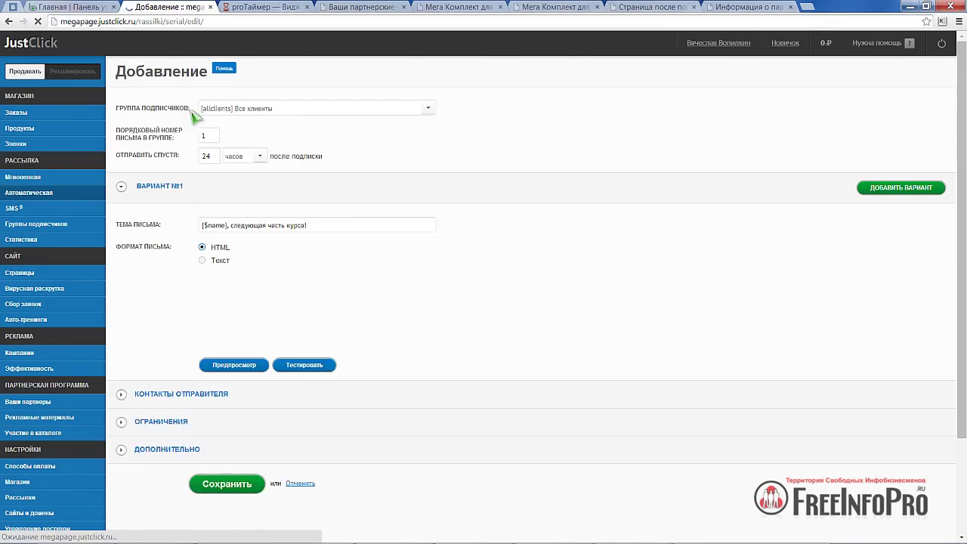
left_click(429, 108)
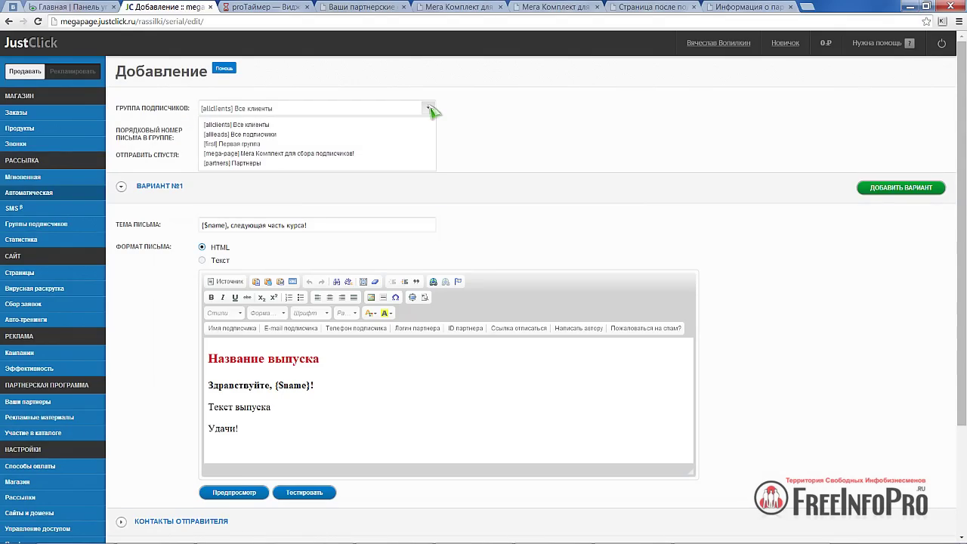
left_click(234, 154)
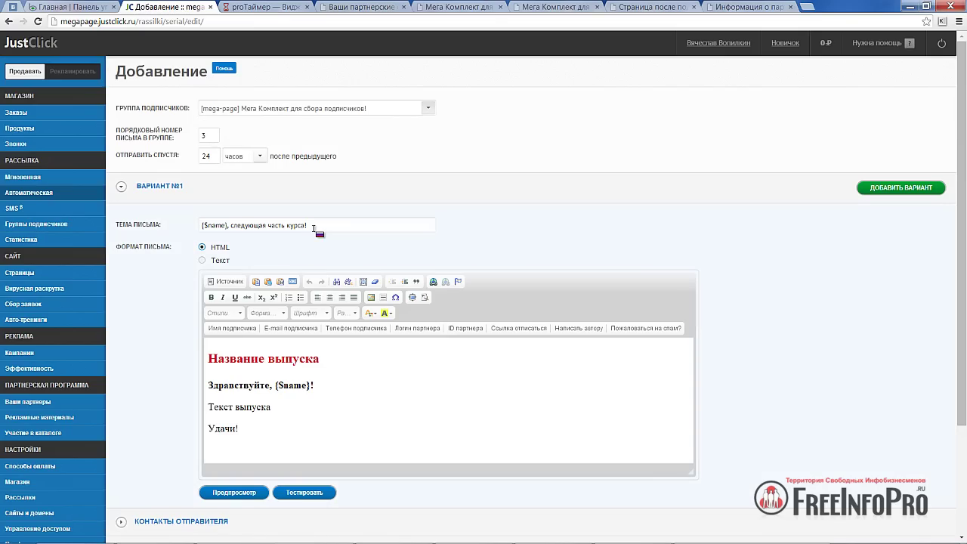
left_click_drag(306, 225, 206, 230)
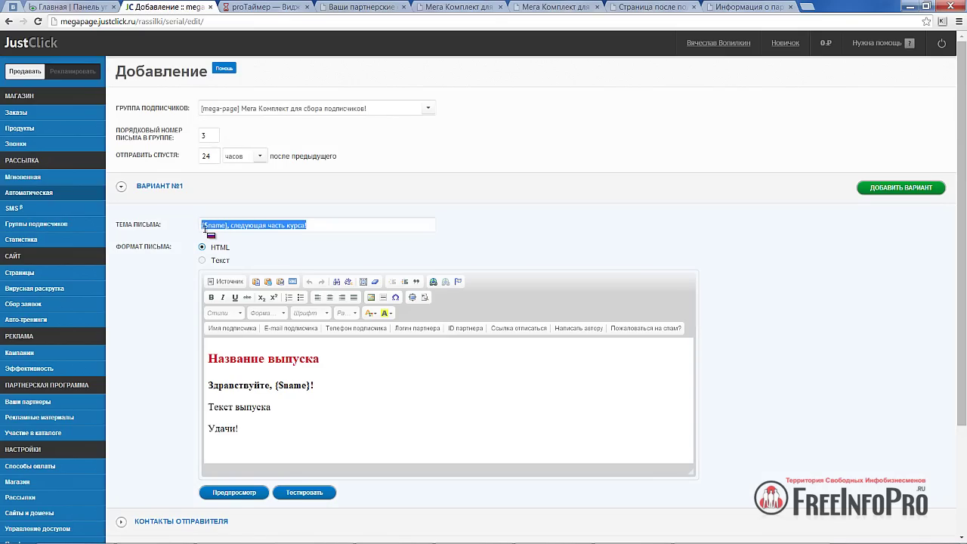
key("ctrl+v")
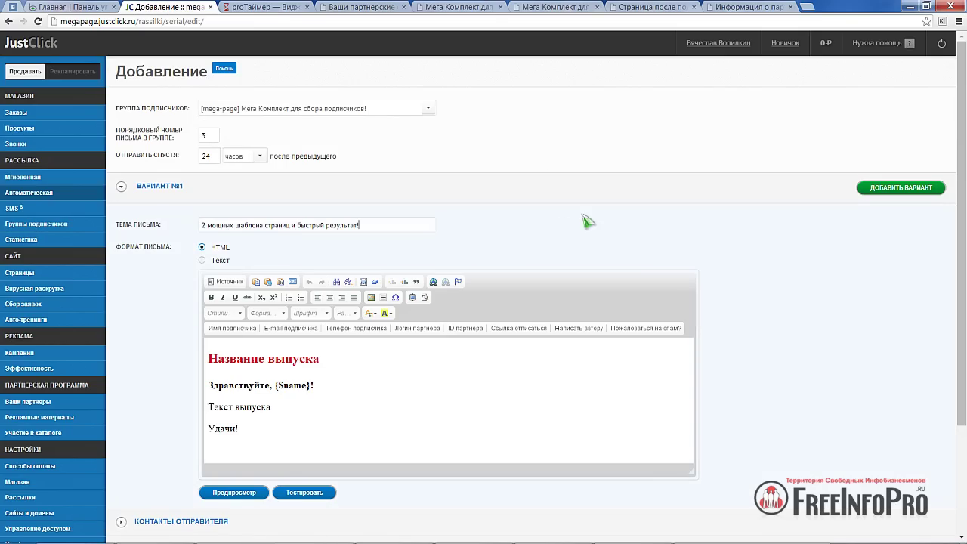
Step: Replace the letter's HTML source with the complete HTML code copied from Письмо №3.txt, and enlarge the editing area
mouse_move(755, 536)
left_click(790, 533)
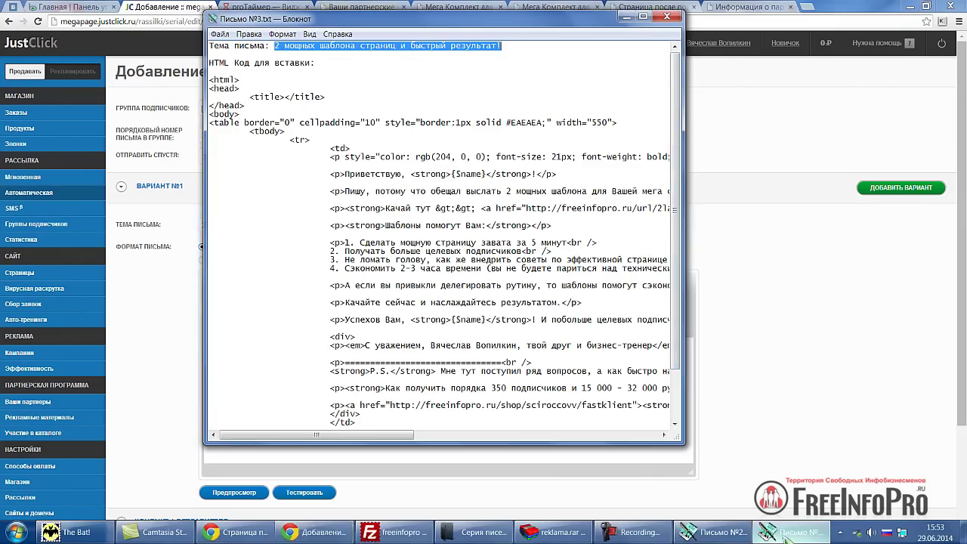
left_click_drag(211, 80, 485, 487)
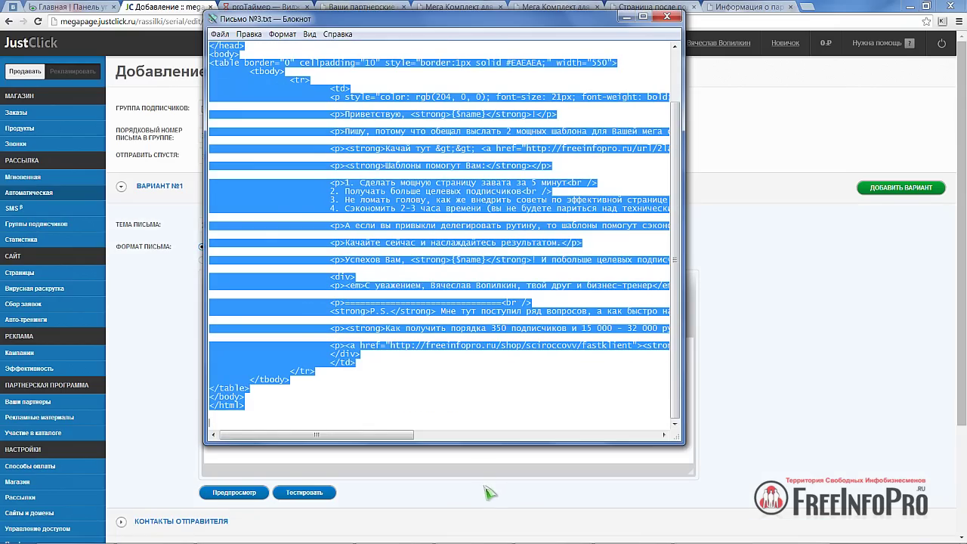
left_click(668, 17)
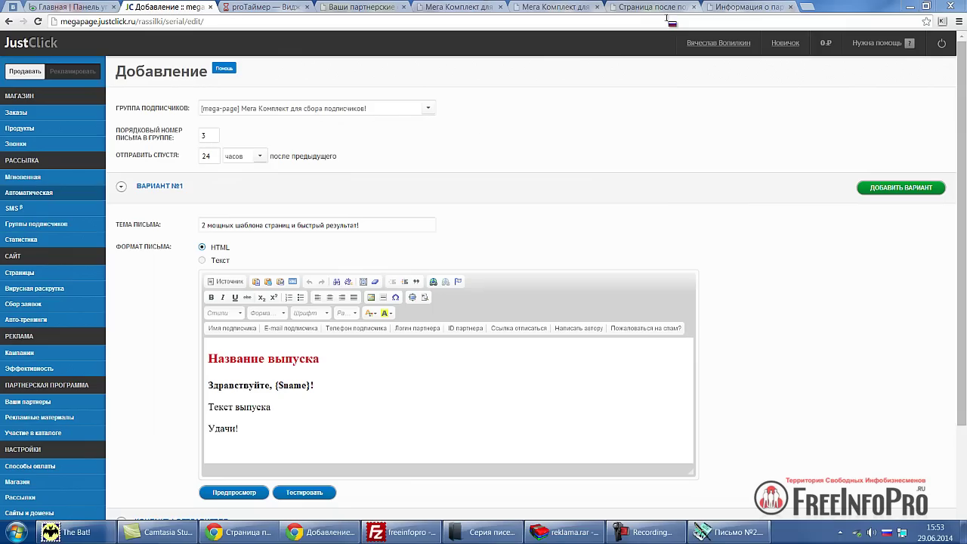
left_click(363, 282)
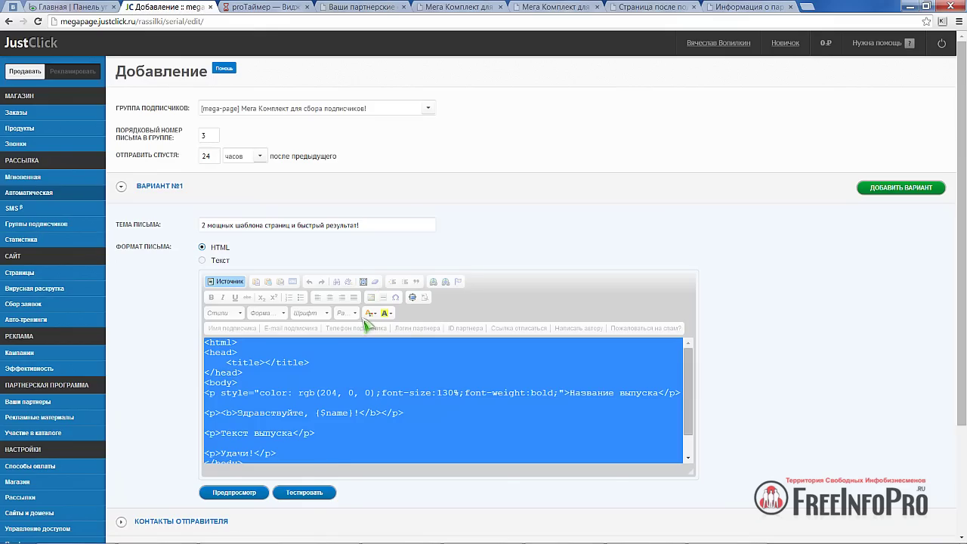
key("ctrl+v")
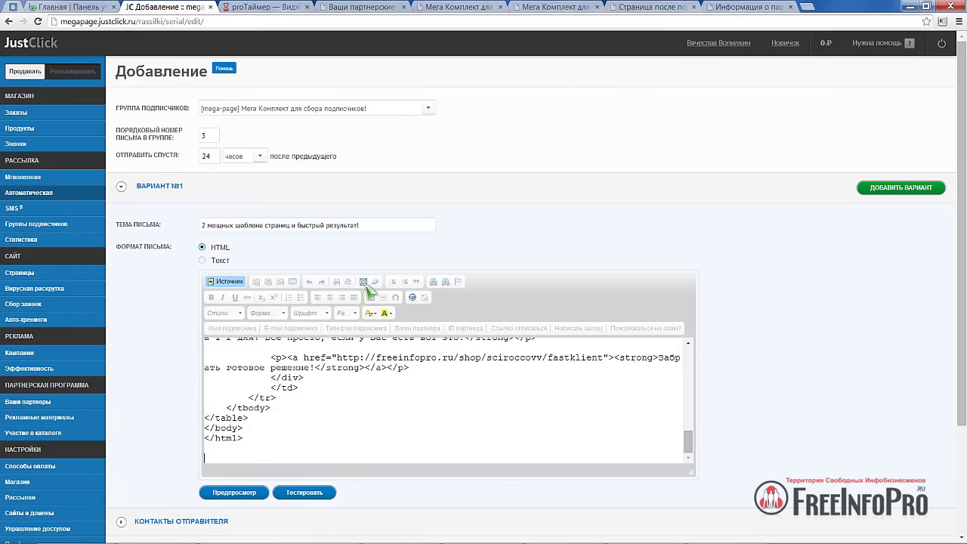
left_click(235, 283)
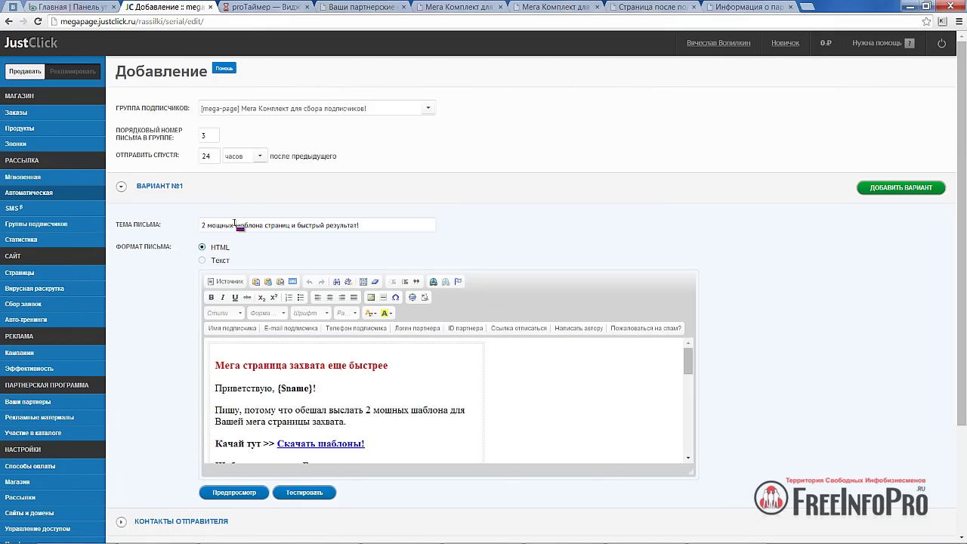
scroll(861, 294, "down", 2)
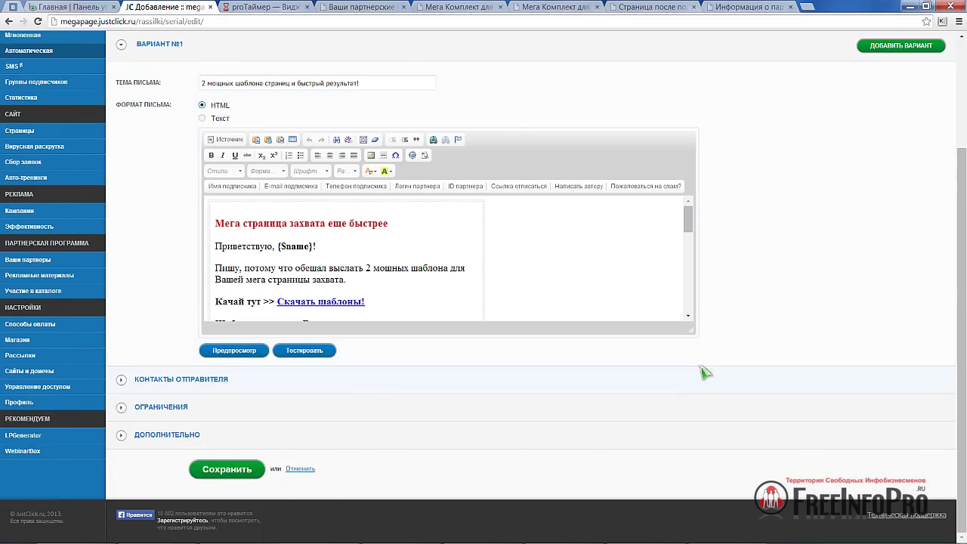
left_click_drag(691, 330, 707, 517)
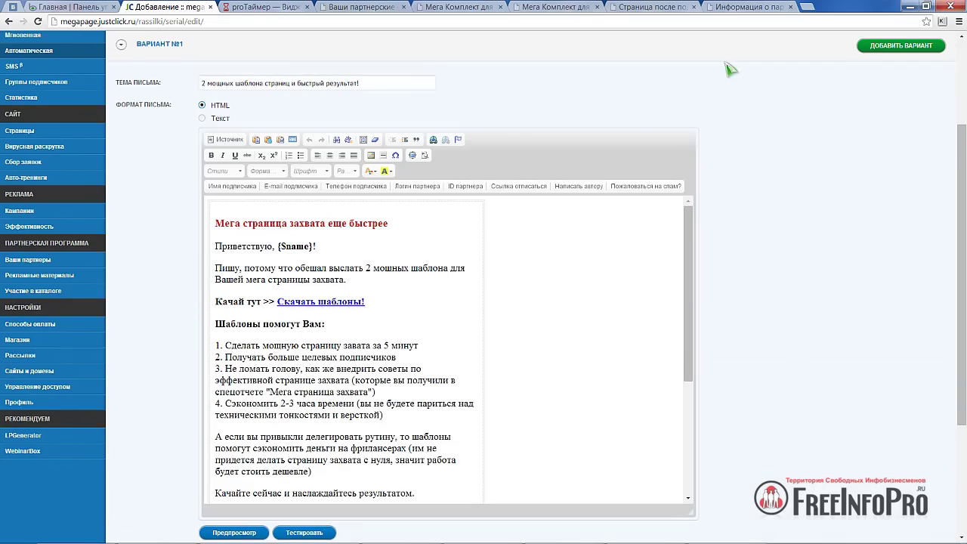
Step: Copy the 2landing partner link for downloading the two subscription page templates, and check its target page
left_click(374, 11)
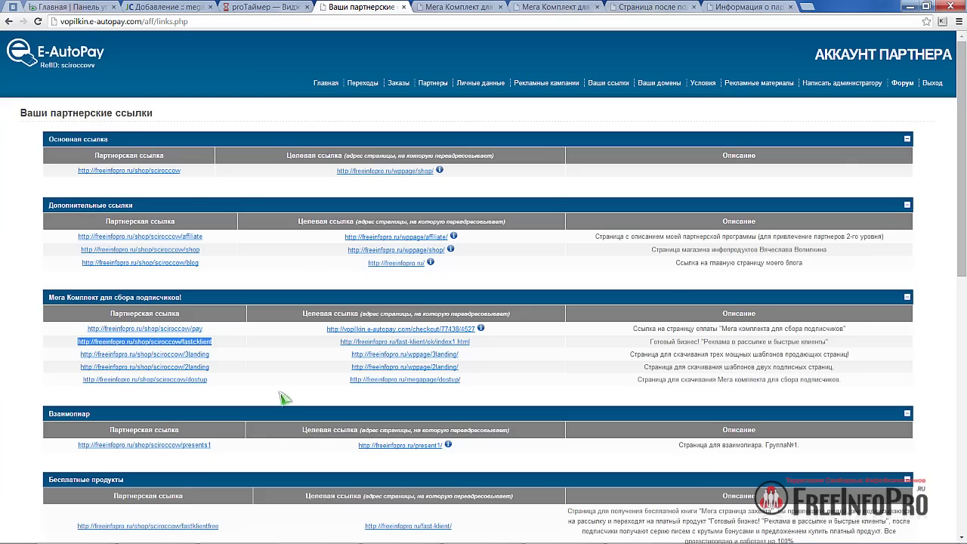
left_click_drag(220, 370, 83, 371)
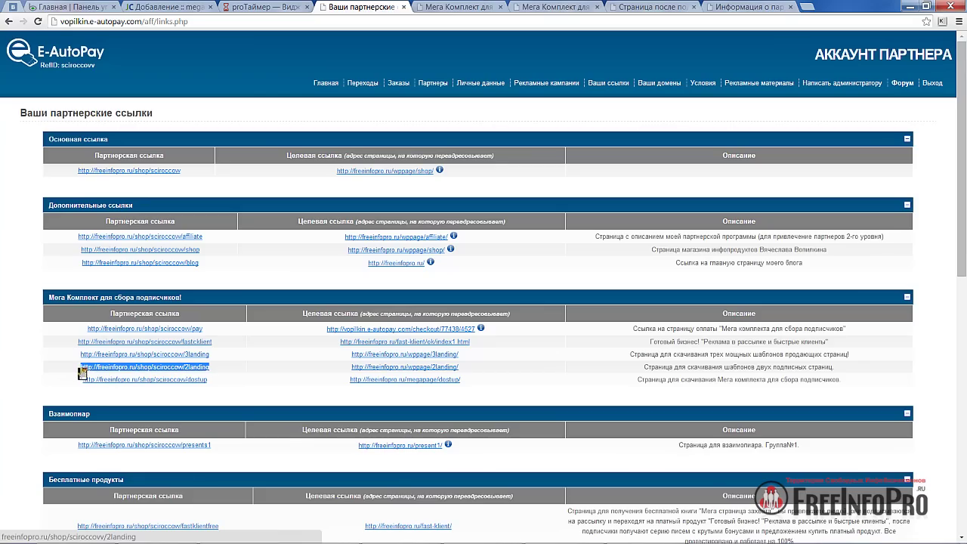
left_click(385, 368)
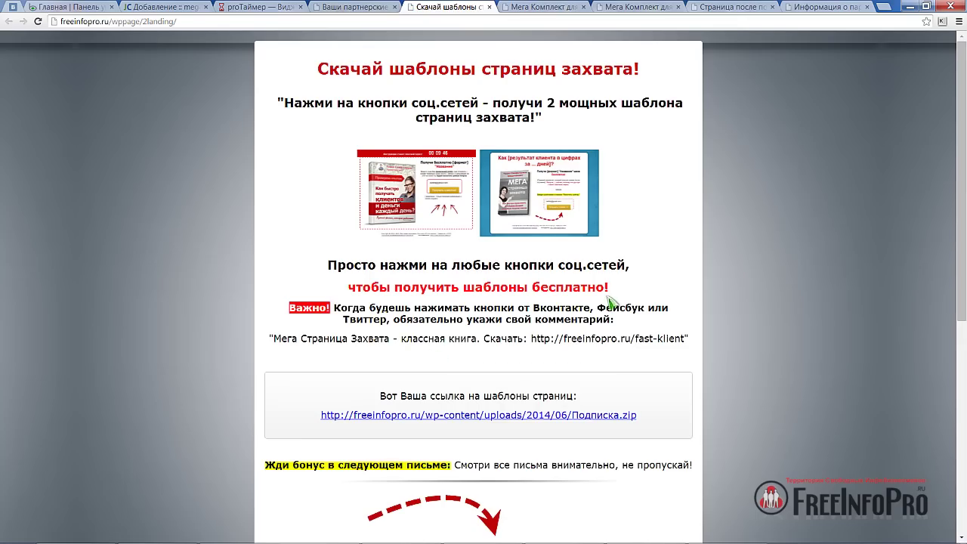
scroll(627, 295, "down", 1)
scroll(632, 294, "up", 1)
left_click(490, 7)
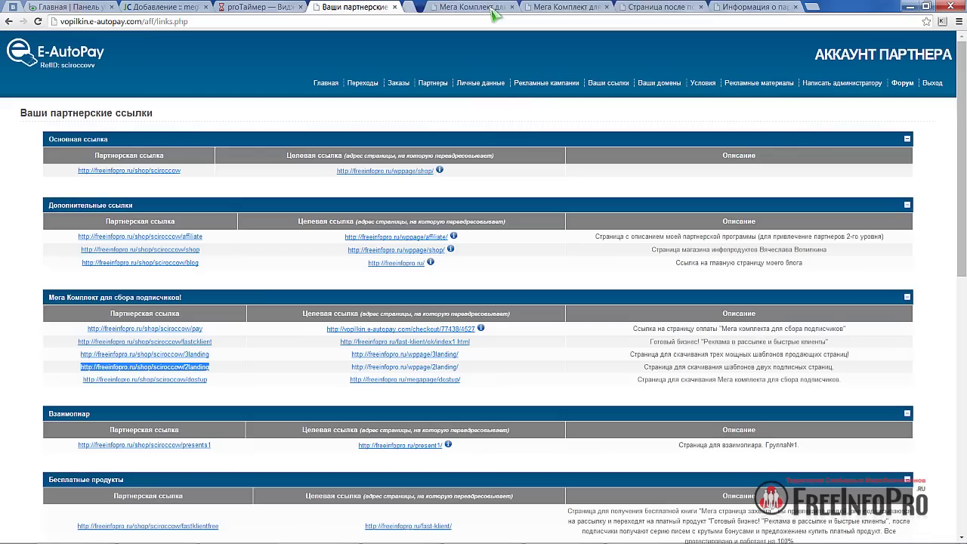
Step: Replace the URL of the letter's «Скачать шаблоны!» link with the copied 2landing partner link
left_click(158, 7)
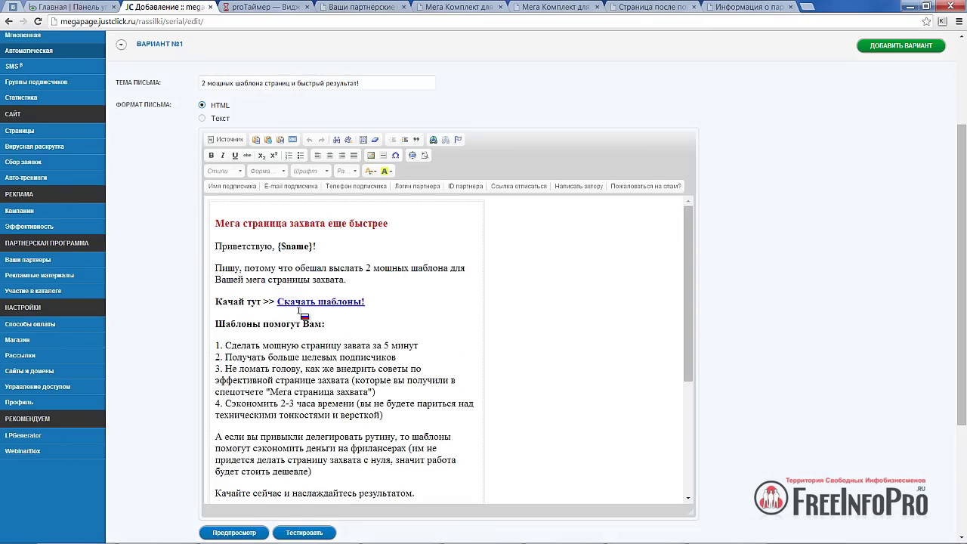
left_click(300, 301)
left_click(437, 144)
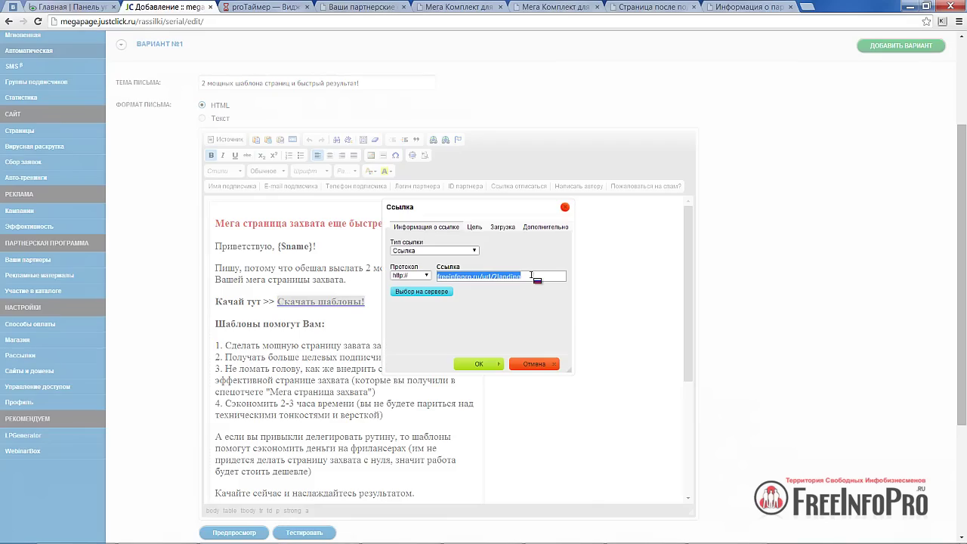
type("freeinfopro.ru/shop/scirocco/?landing")
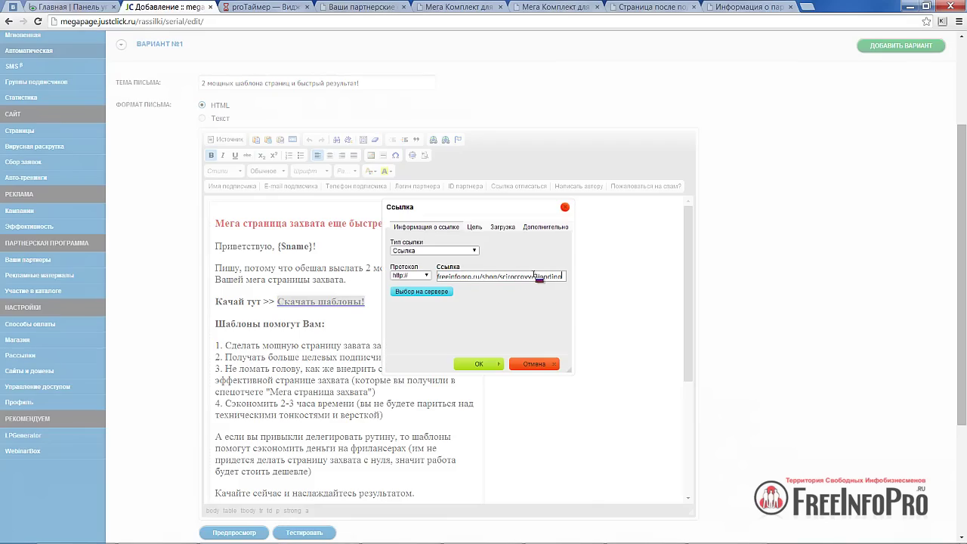
left_click(483, 364)
Step: Find the letter's closing «Забрать готовое решение!» link and copy the «Реклама в рассылке и быстрые клиенты» partner link for it
scroll(370, 329, "down", 3)
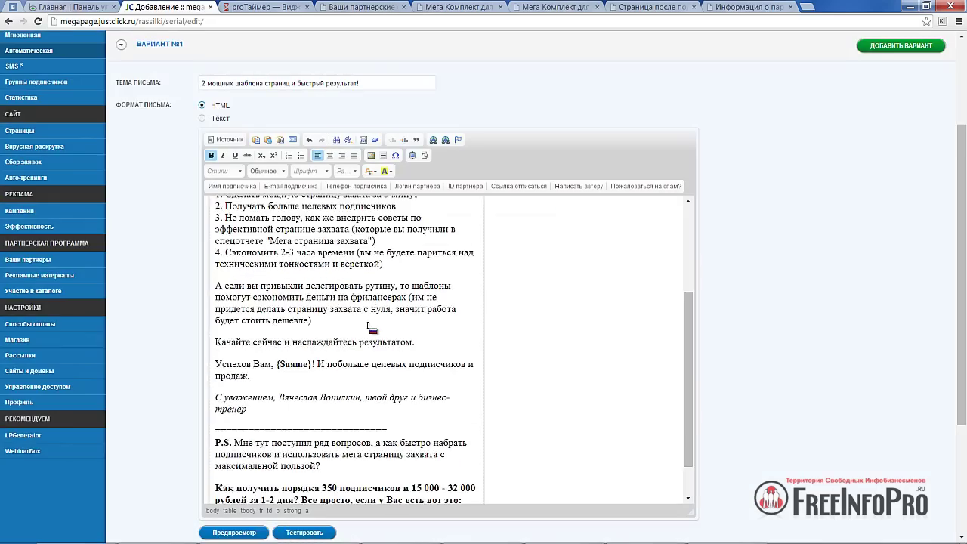
scroll(371, 329, "down", 3)
triple_click(264, 426)
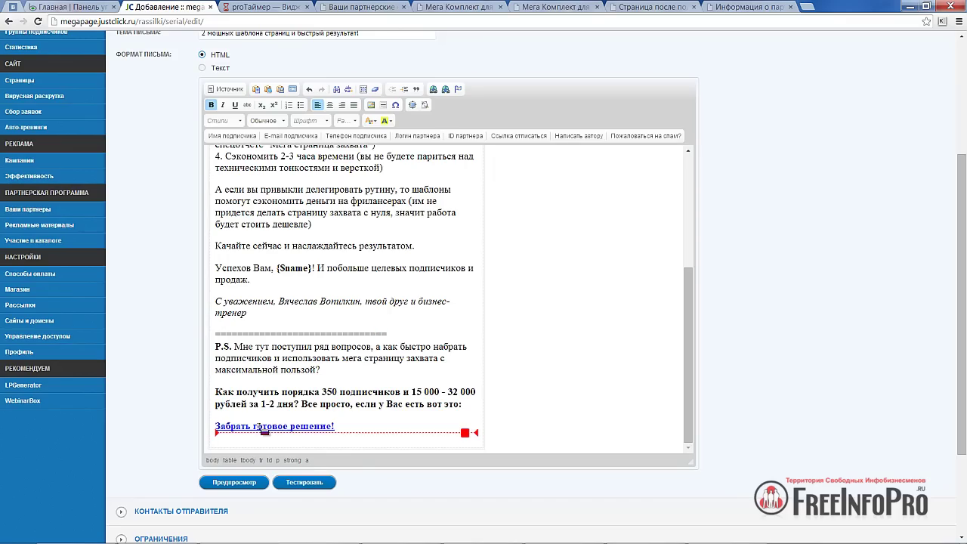
left_click(363, 7)
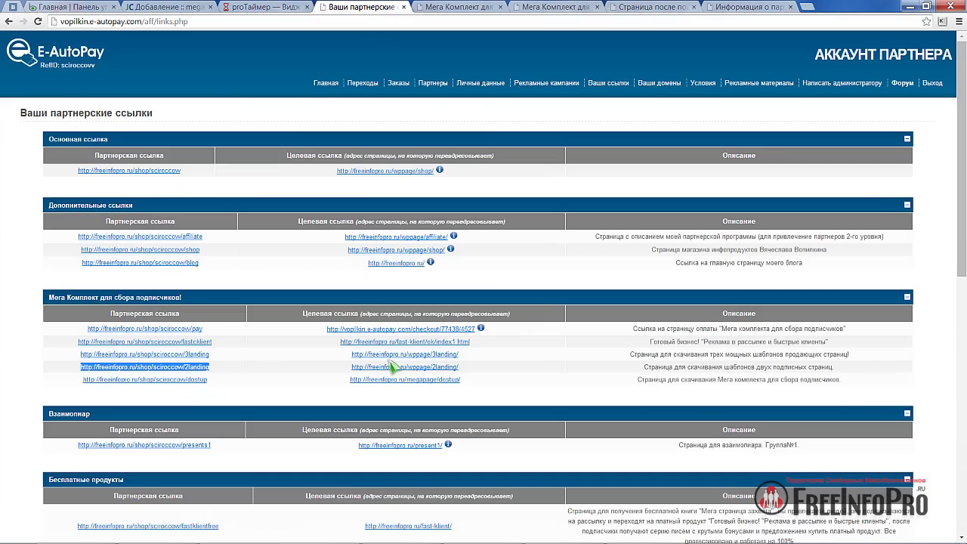
left_click(227, 349)
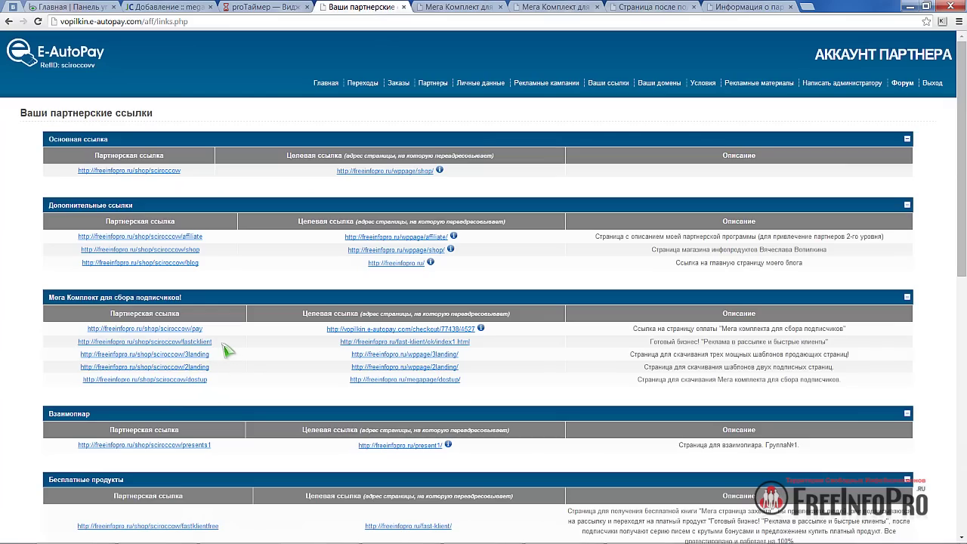
left_click_drag(222, 343, 77, 341)
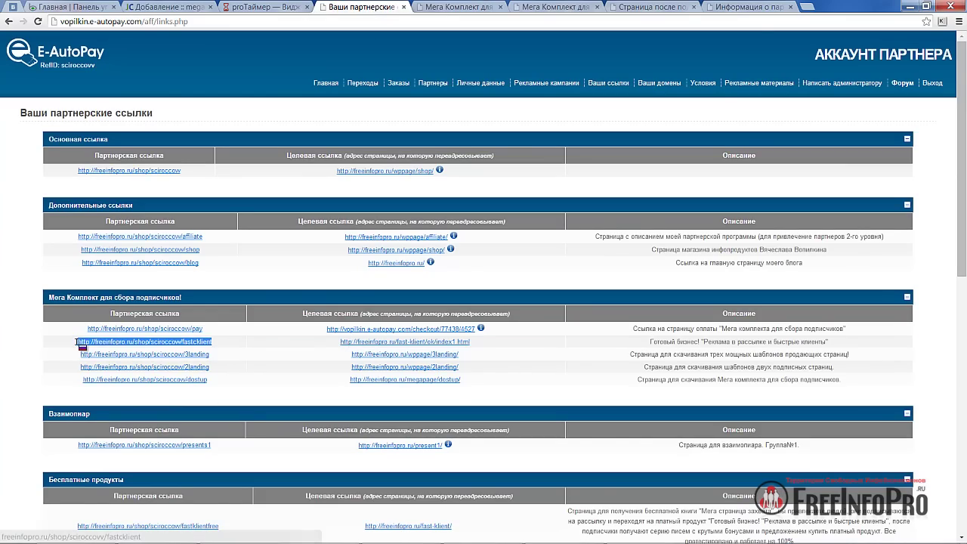
Step: Set the URL of the letter's «Забрать готовое решение!» link to the copied «Реклама в рассылке и быстрые клиенты» partner link
left_click(155, 7)
left_click(310, 424)
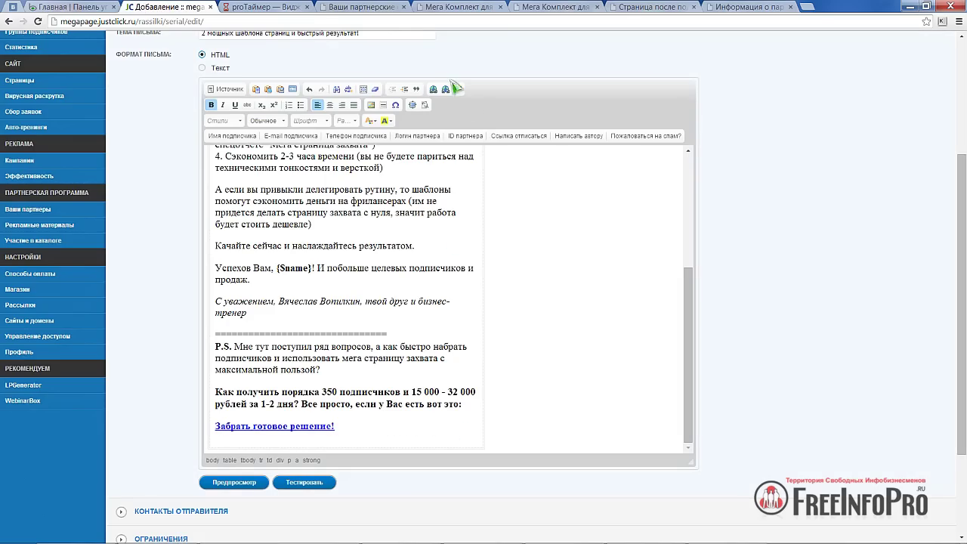
left_click(435, 90)
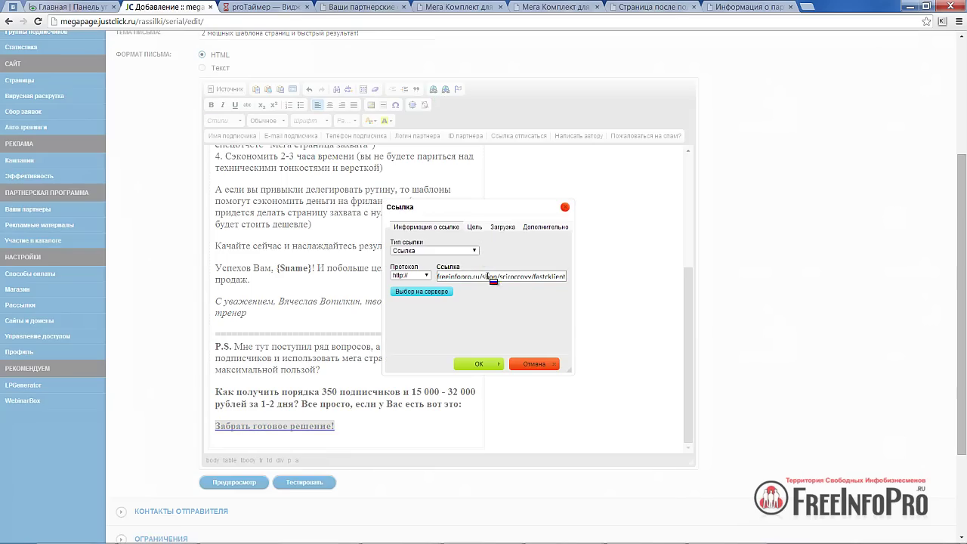
left_click(488, 364)
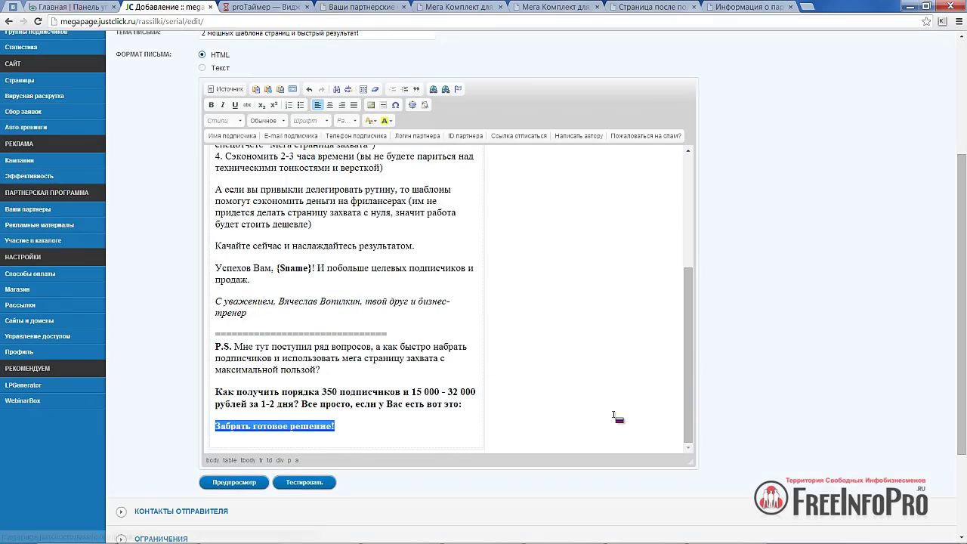
scroll(793, 312, "up", 2)
scroll(794, 312, "down", 5)
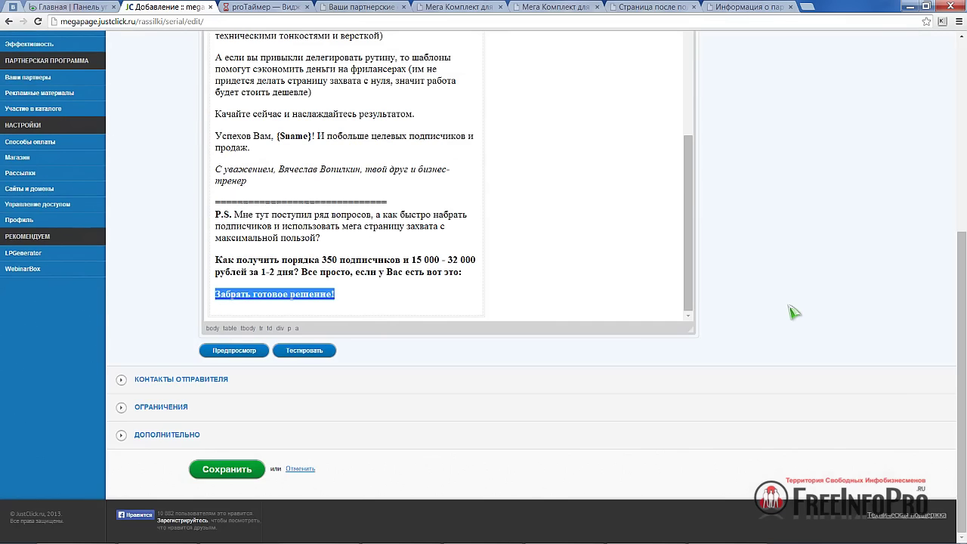
Step: Save the third letter of the mega-page automatic series
left_click(238, 469)
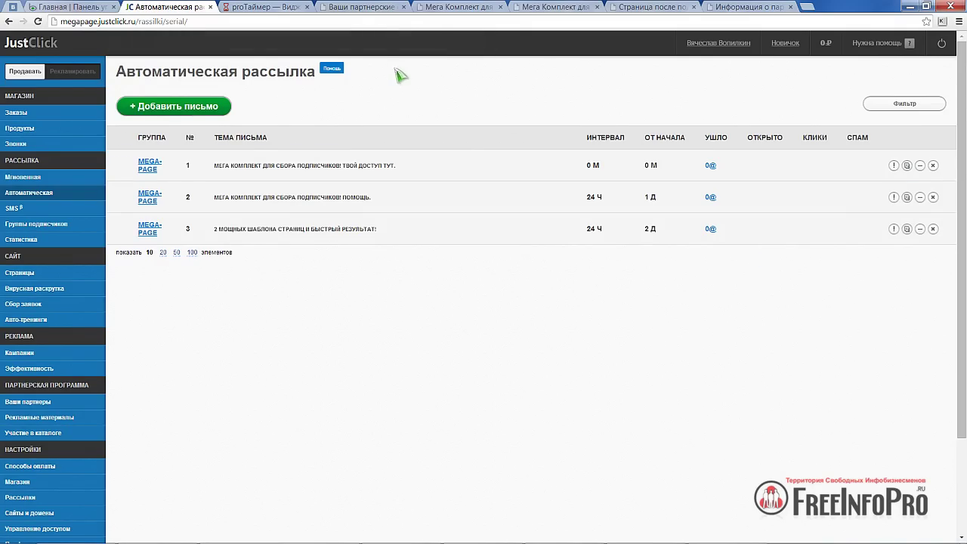
Step: In the E-AutoPay partner links, open the target page of the 3landing link and examine its sales page template offer
left_click(359, 7)
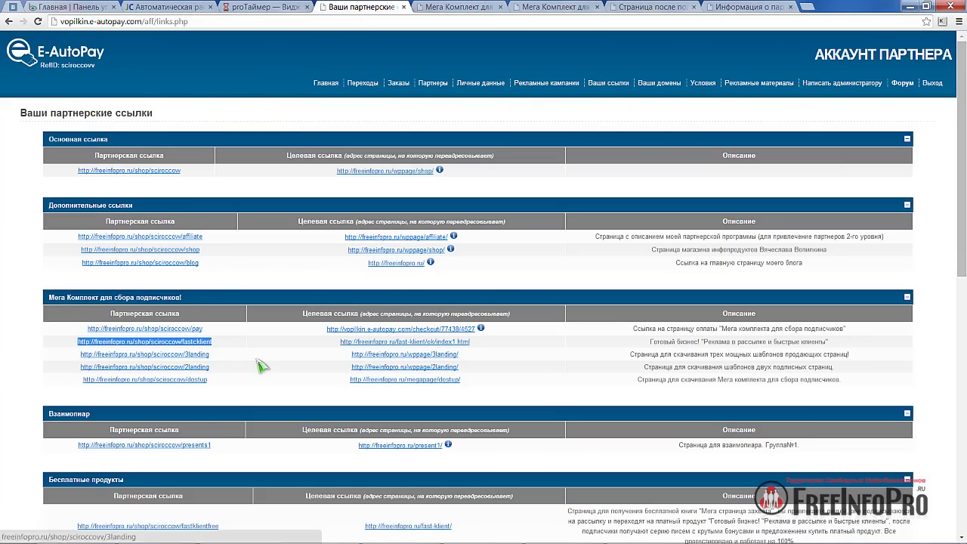
right_click(370, 354)
left_click(396, 361)
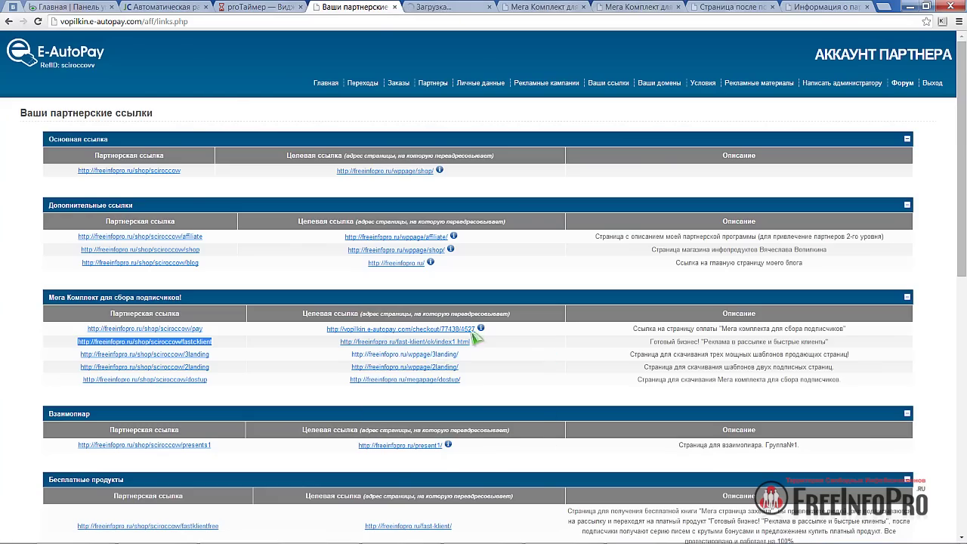
left_click(443, 11)
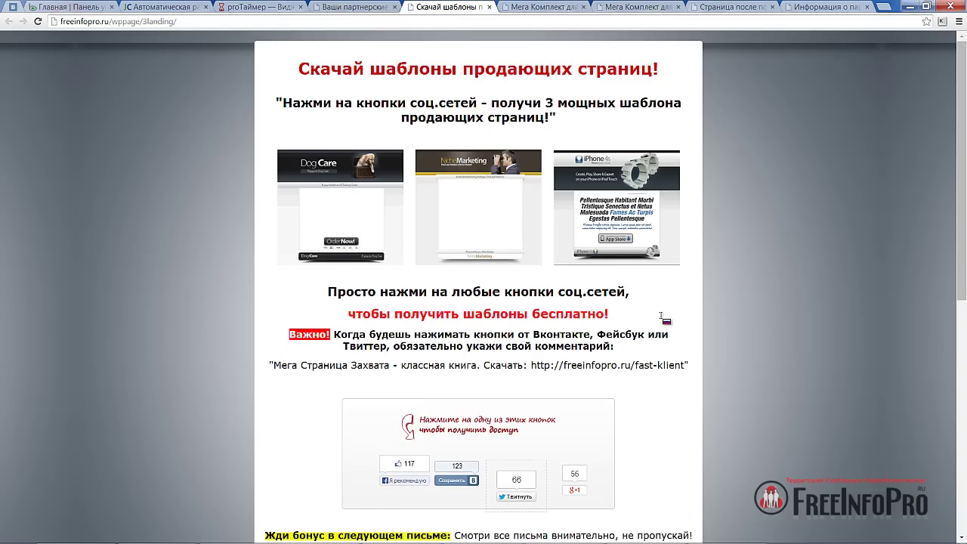
scroll(662, 318, "down", 2)
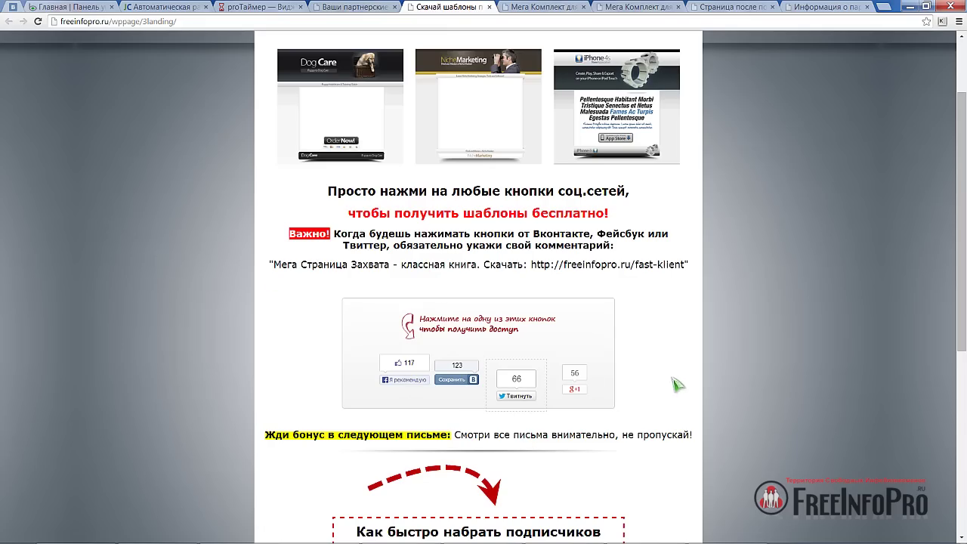
scroll(678, 386, "up", 2)
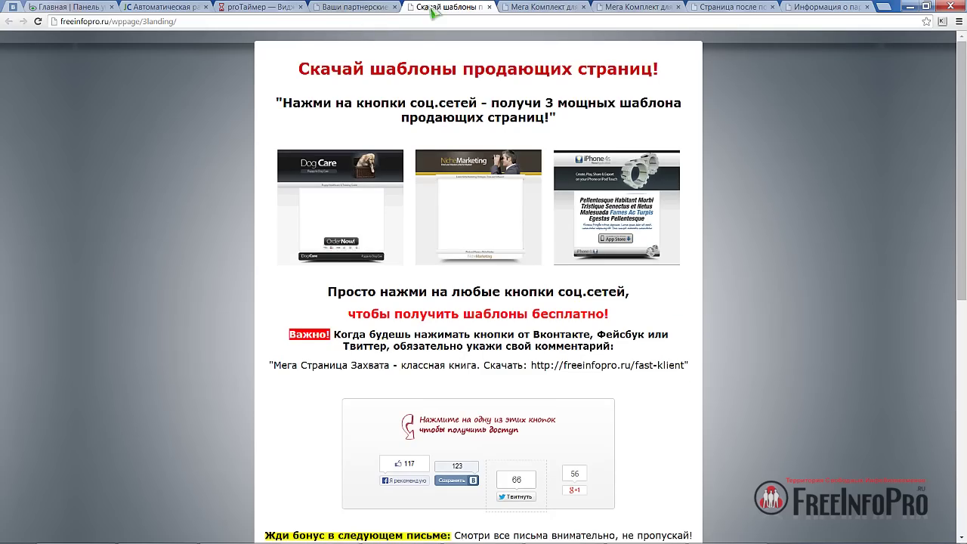
left_click(490, 7)
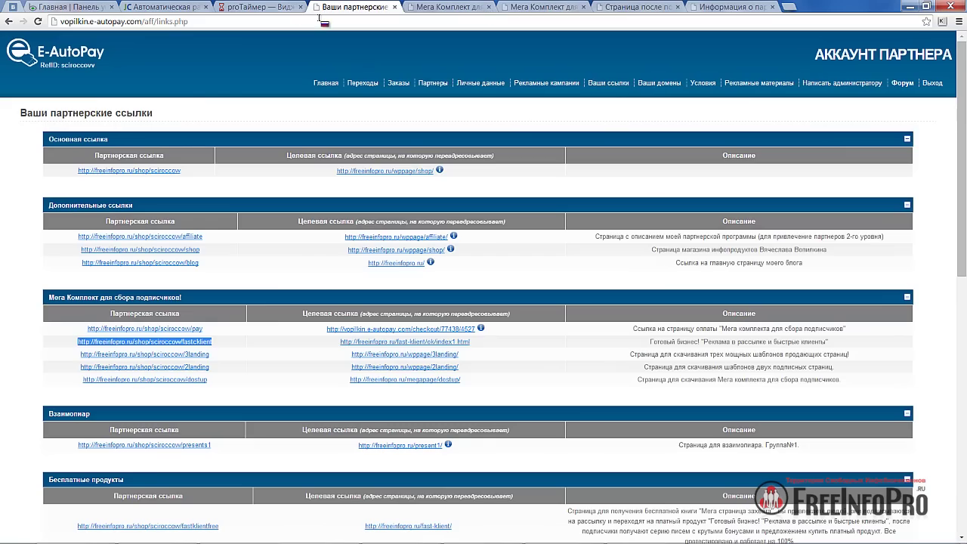
Step: Back in JustClick, start a new subscription form in the form generator and assign it to the mega-page group
left_click(181, 8)
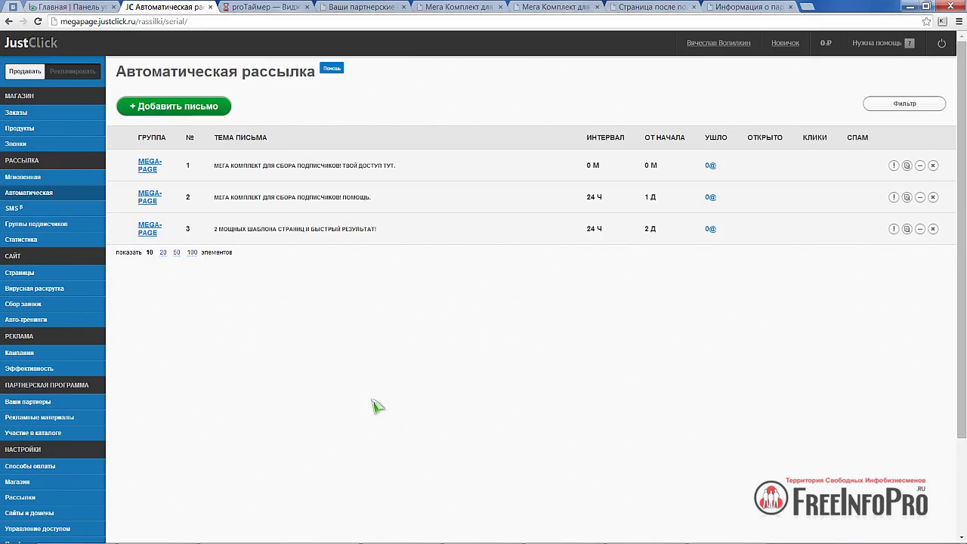
left_click(59, 229)
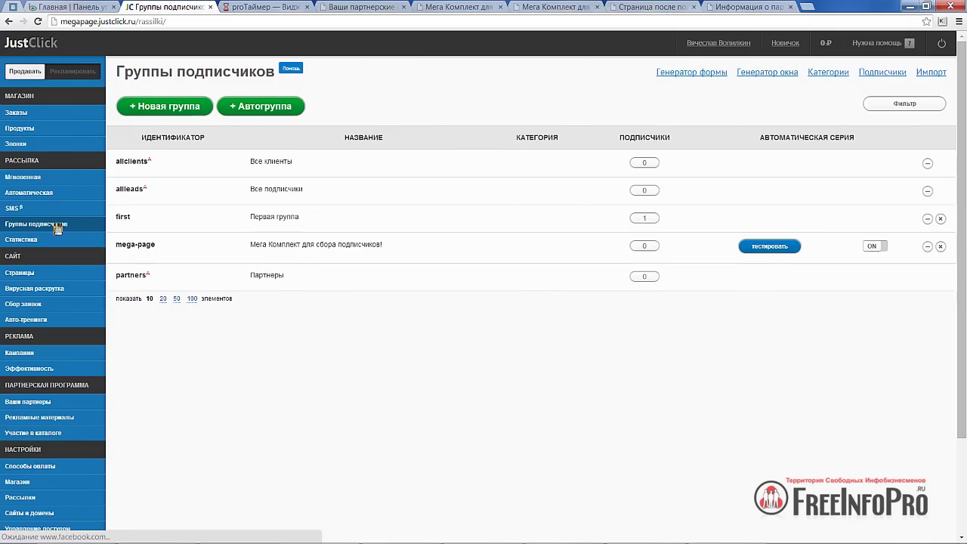
left_click(691, 74)
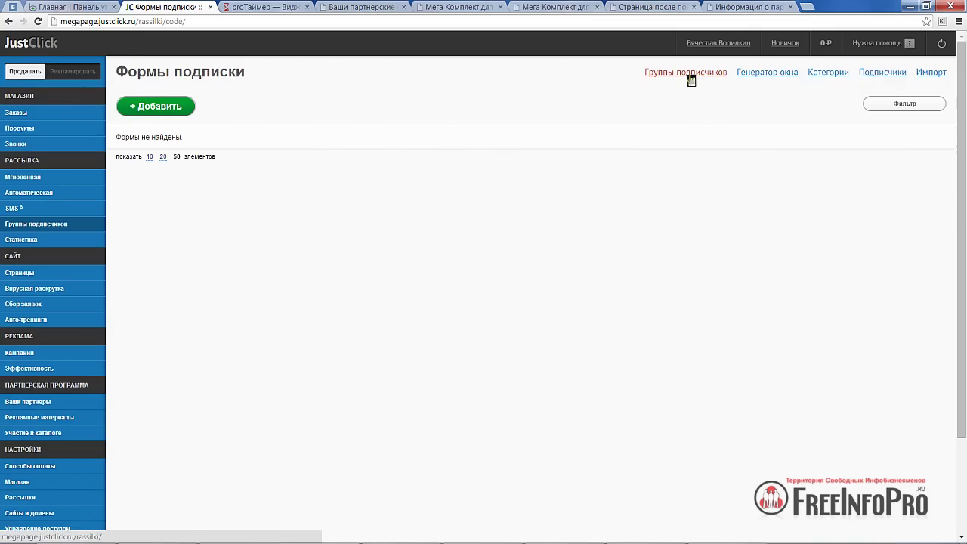
left_click(162, 110)
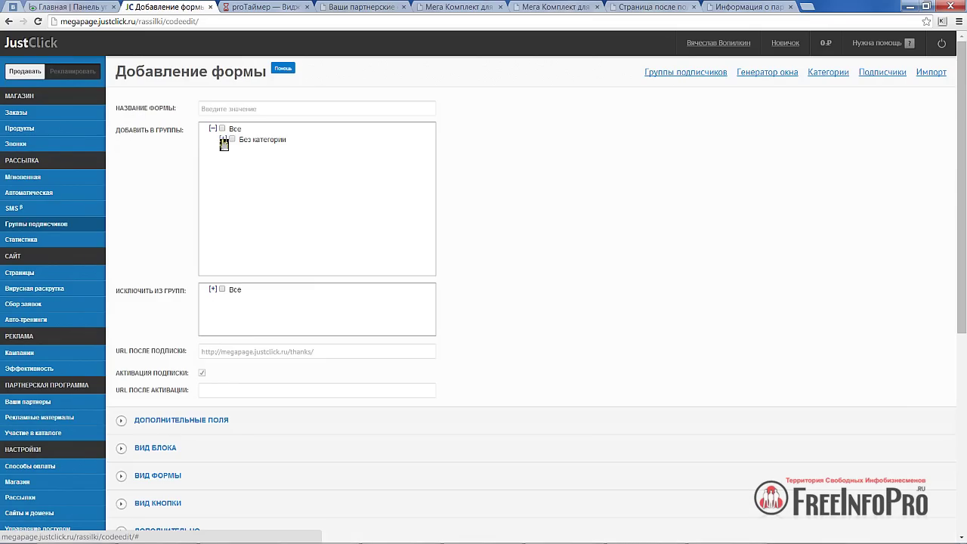
left_click(223, 140)
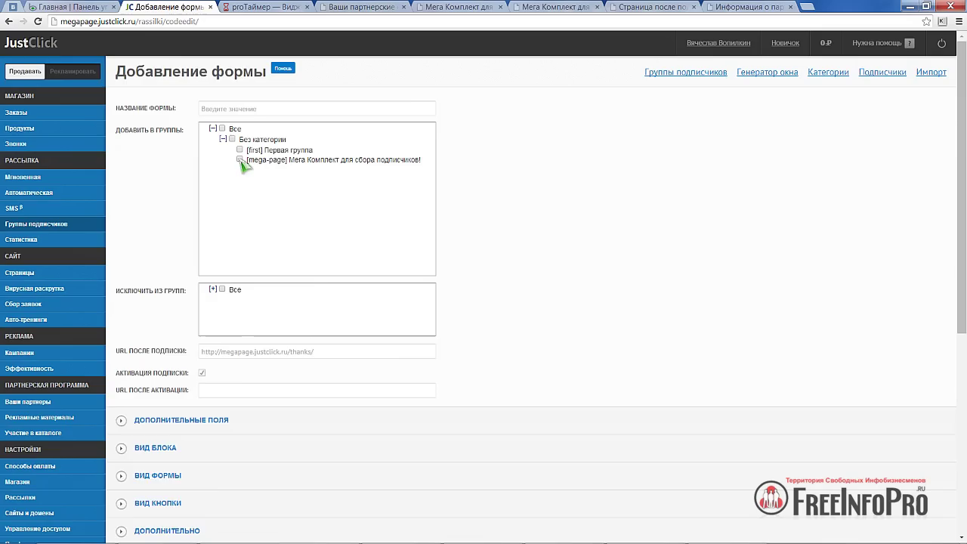
left_click(239, 160)
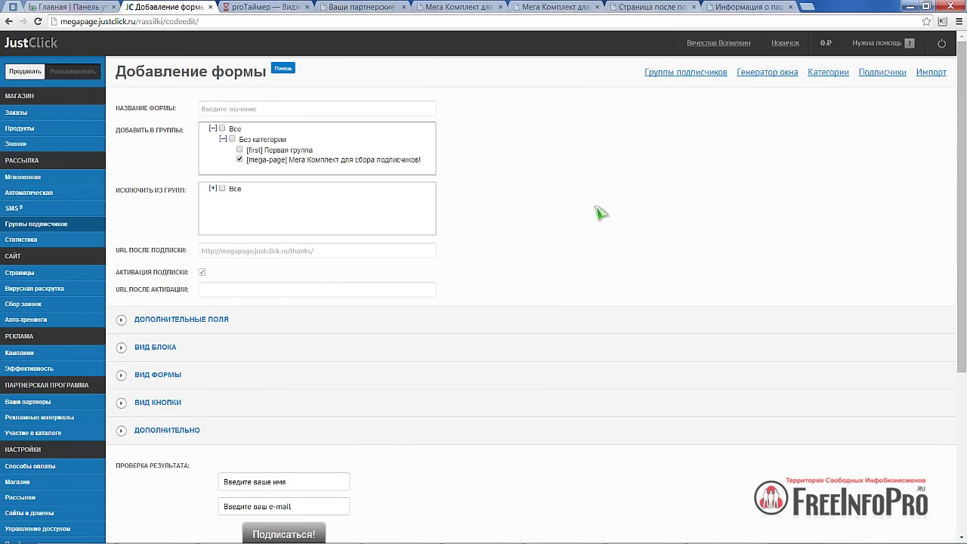
Step: Exclude the name field from the subscription form's additional fields
scroll(601, 214, "down", 1)
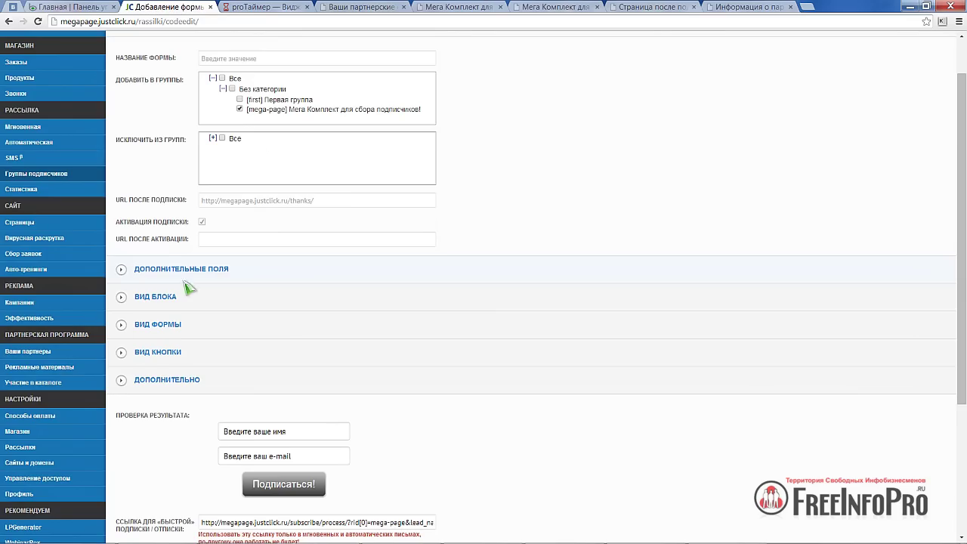
left_click(121, 270)
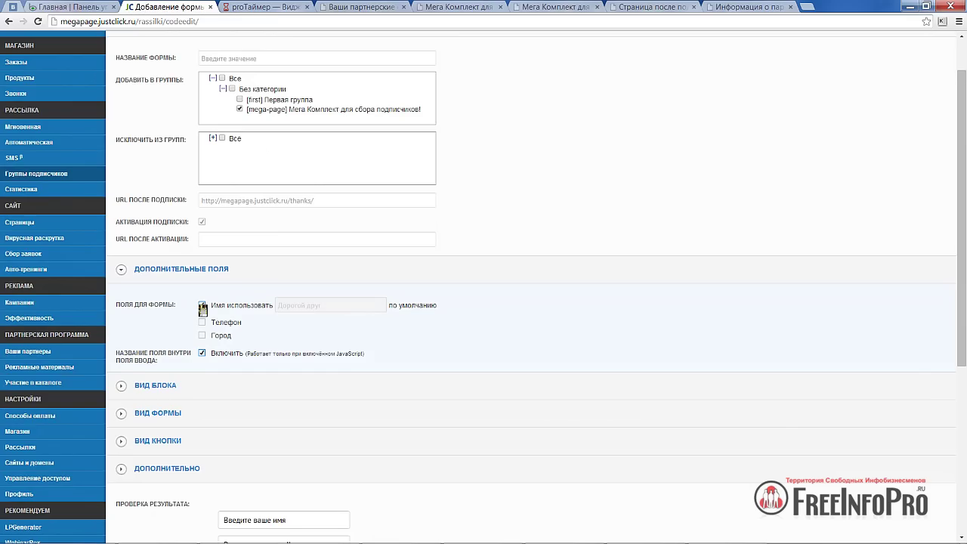
left_click(203, 306)
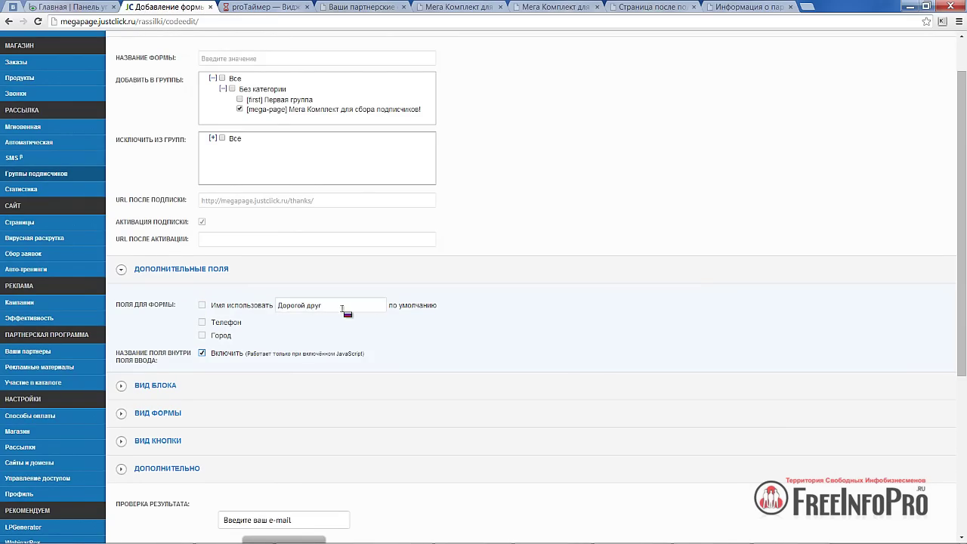
Step: Set the form's button type to «Загрузить изображение кнопки» and open the file browser for its image
scroll(531, 310, "down", 1)
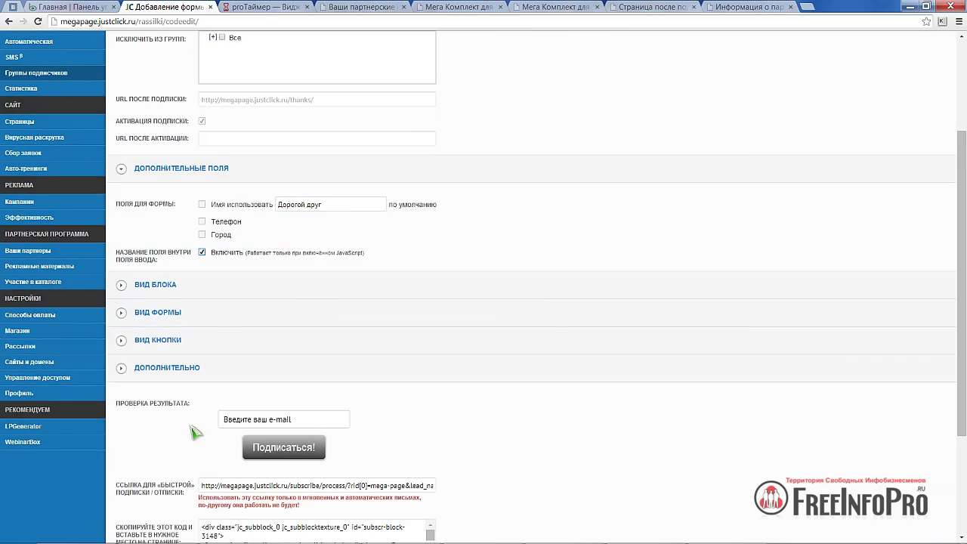
left_click(121, 344)
scroll(340, 340, "down", 2)
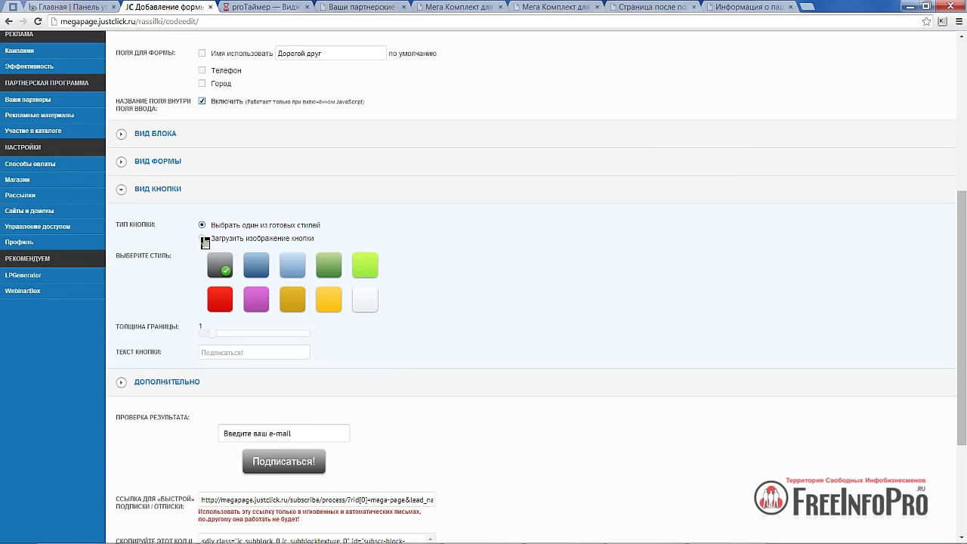
left_click(203, 239)
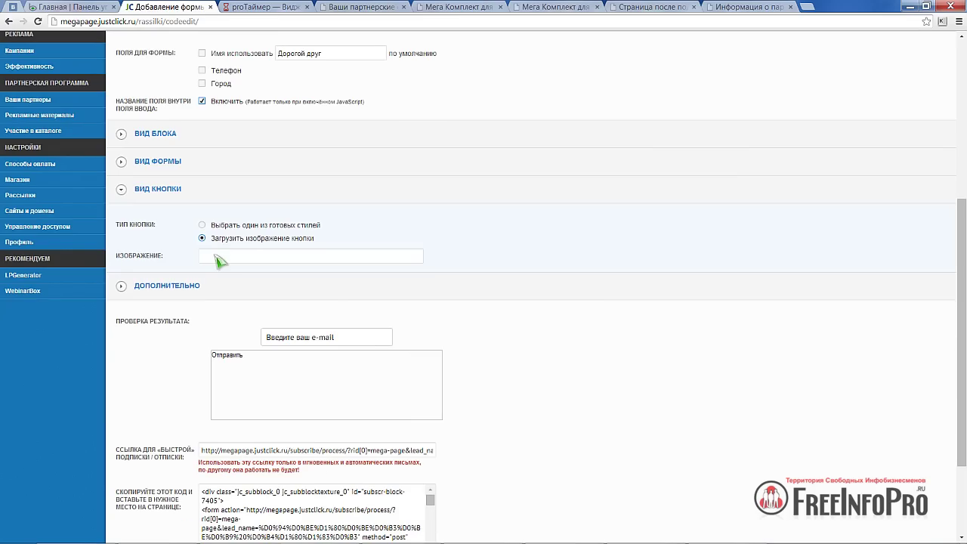
left_click(218, 260)
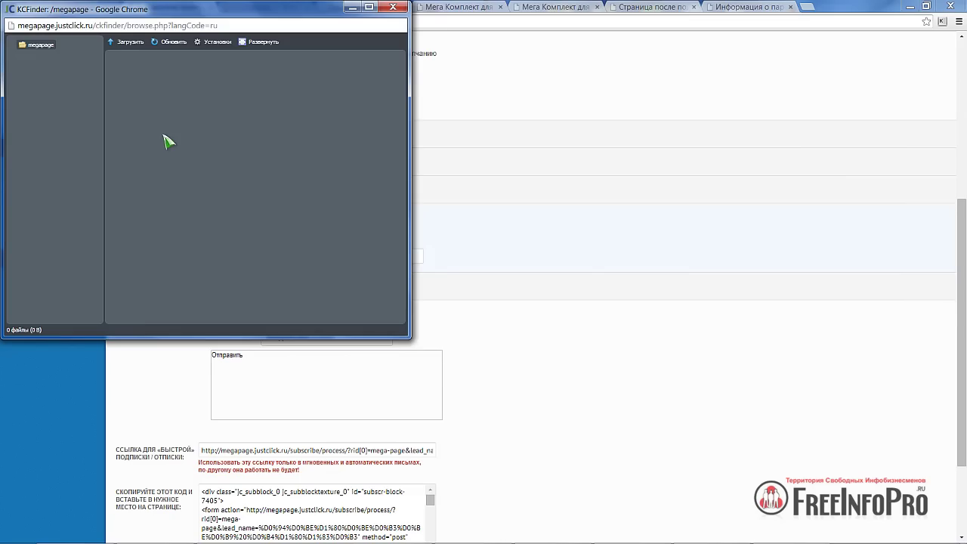
Step: Upload button.png from the kit's «Данные для рассылки» folder on drive J: and use it as the form's button image
left_click(124, 43)
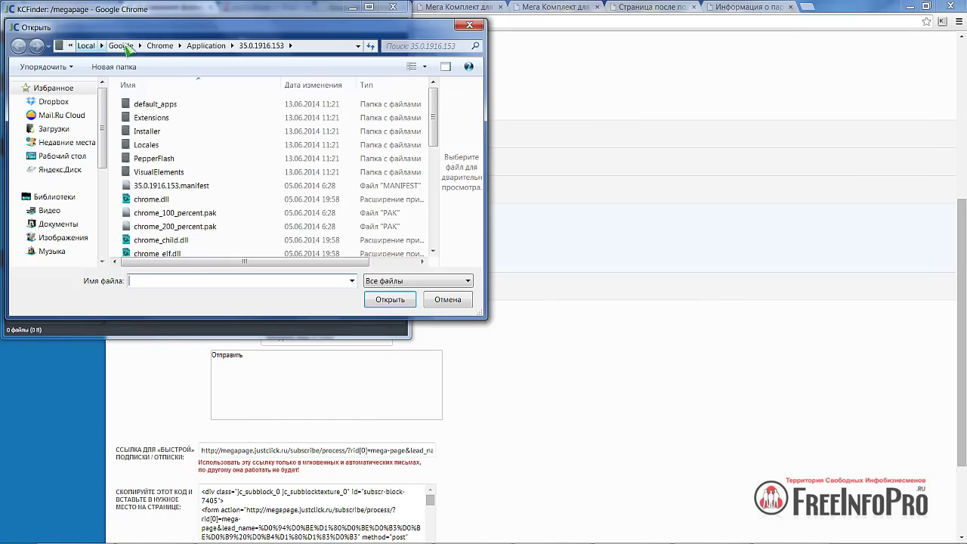
left_click(62, 156)
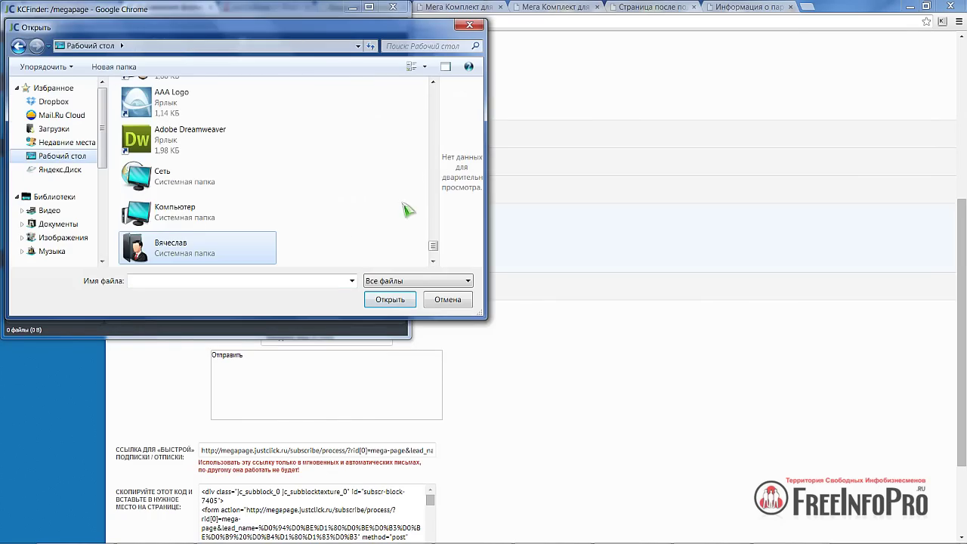
left_click_drag(107, 148, 103, 216)
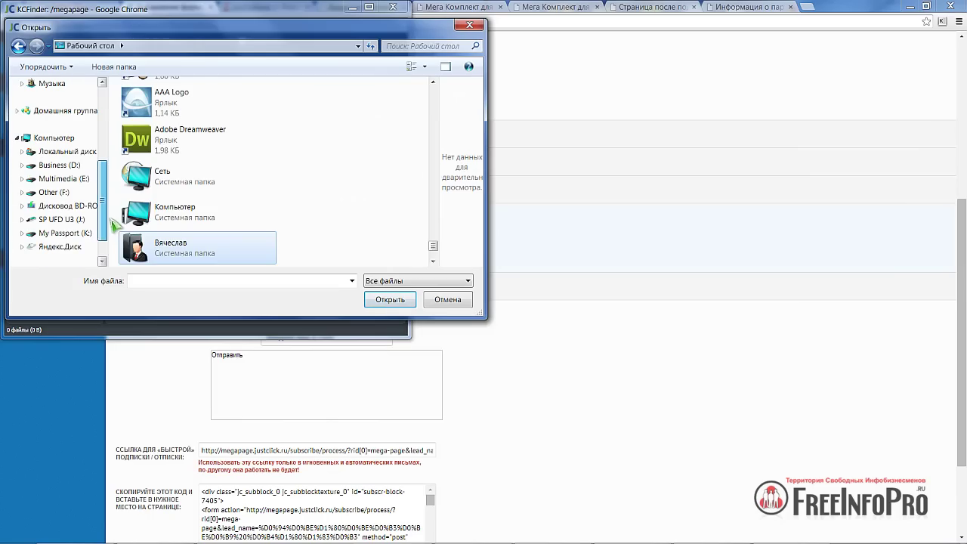
left_click(60, 219)
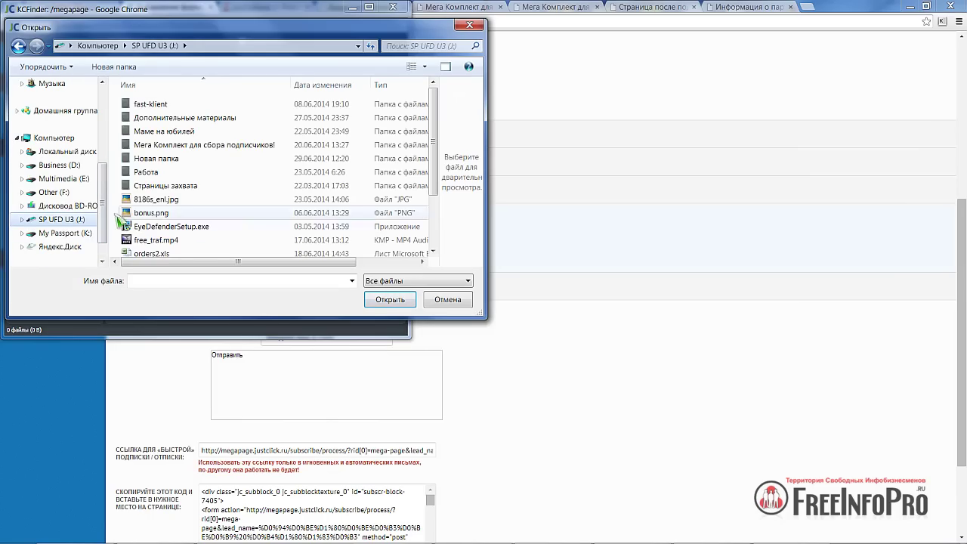
double_click(163, 146)
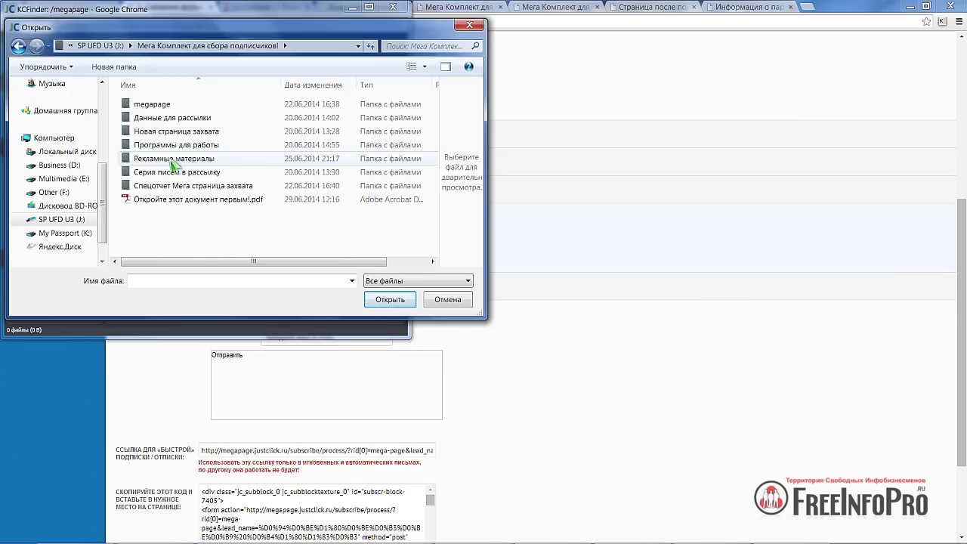
double_click(165, 120)
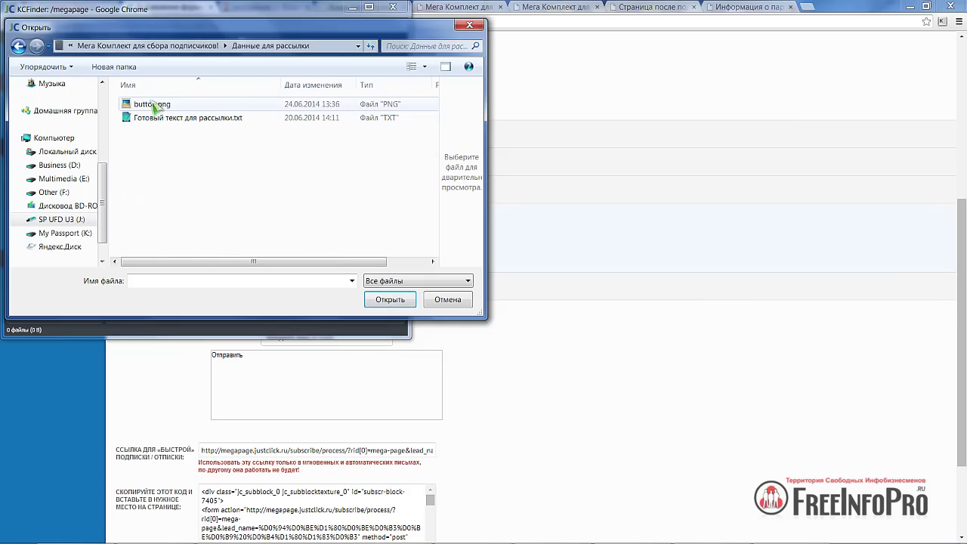
left_click(148, 105)
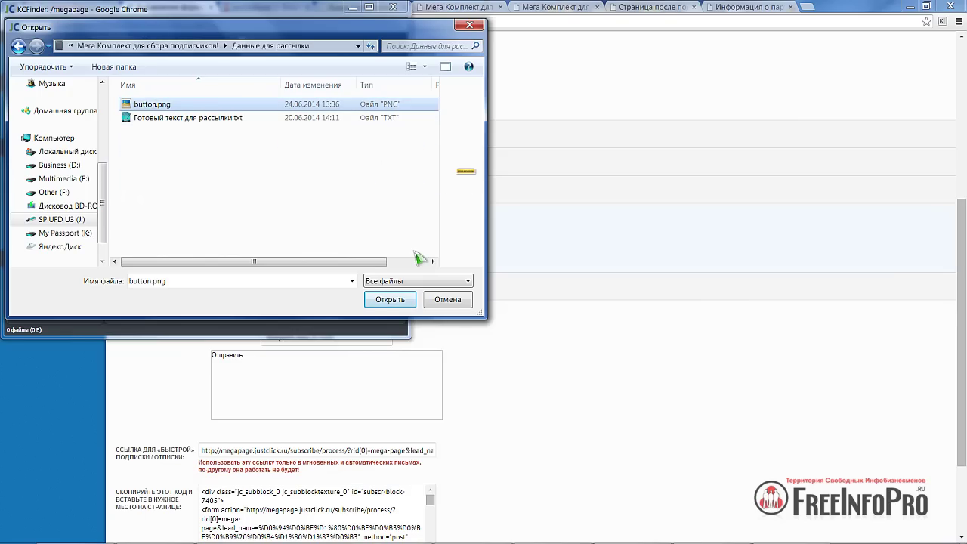
left_click(389, 300)
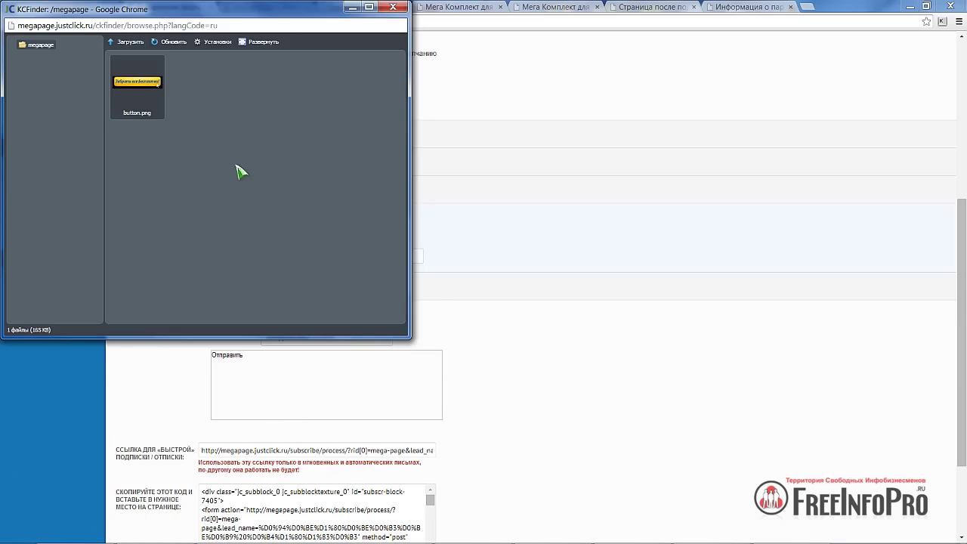
double_click(145, 96)
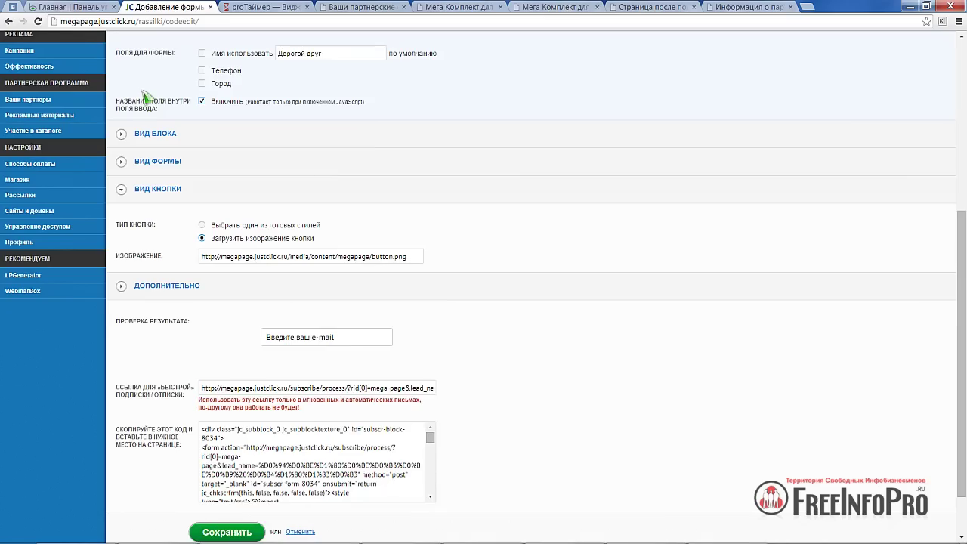
Step: Check the form preview with the new button image and review the form's group, URL and field settings
scroll(635, 346, "down", 2)
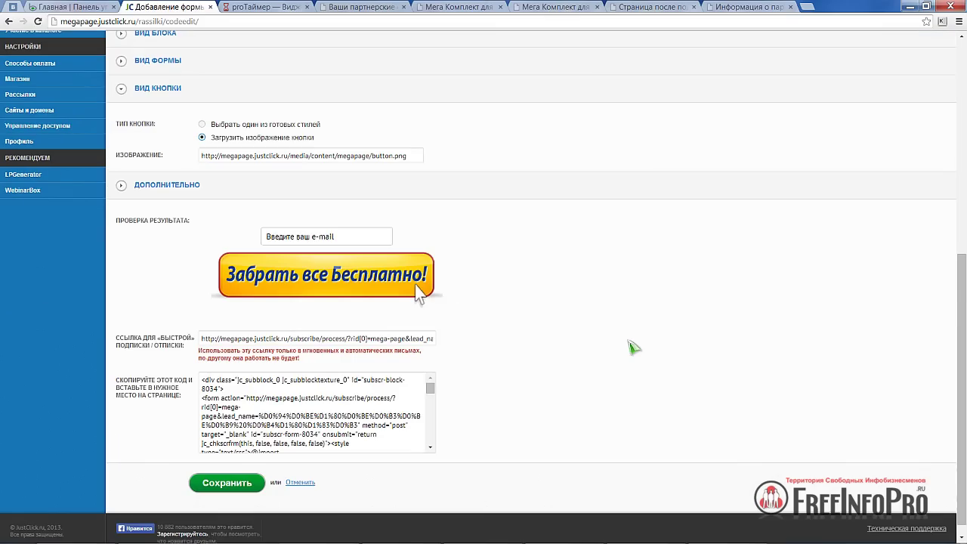
scroll(633, 346, "up", 7)
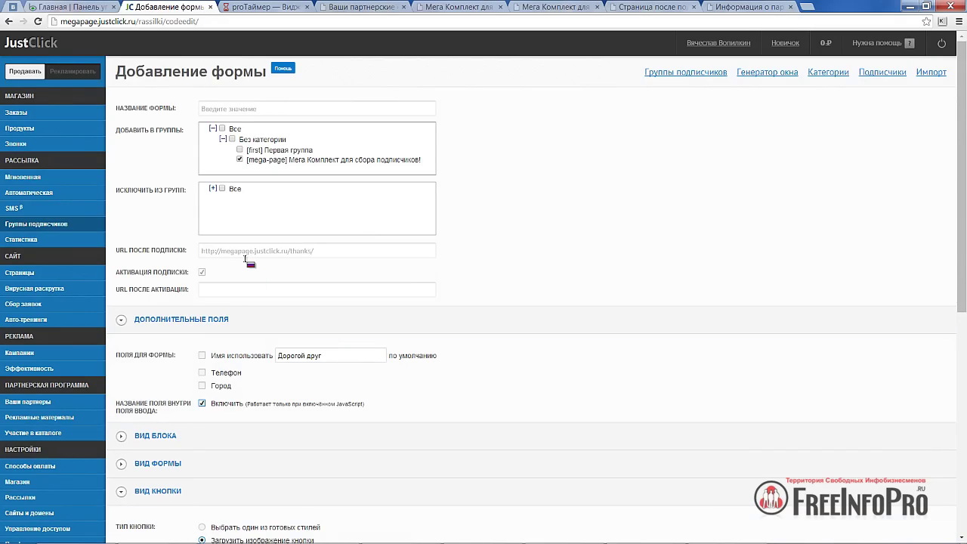
scroll(635, 382, "down", 5)
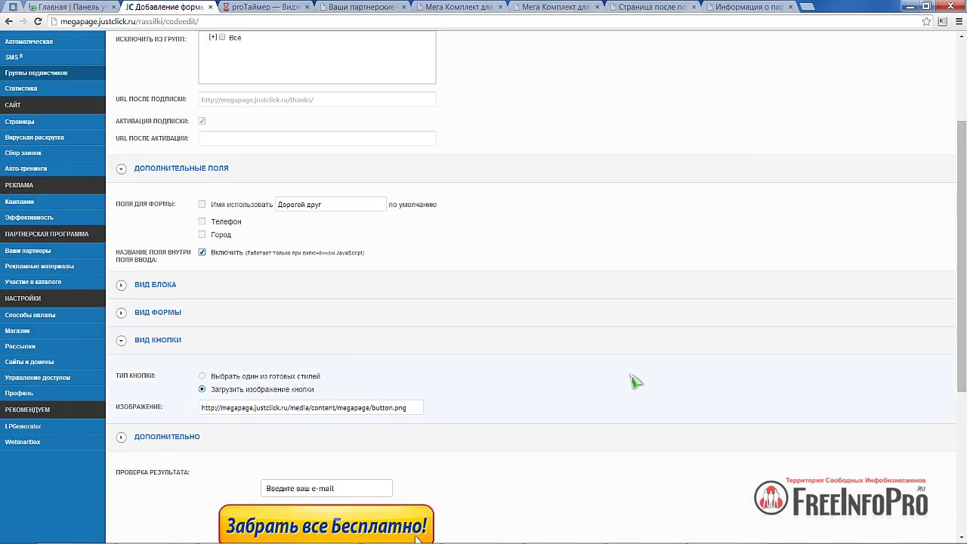
scroll(635, 380, "down", 1)
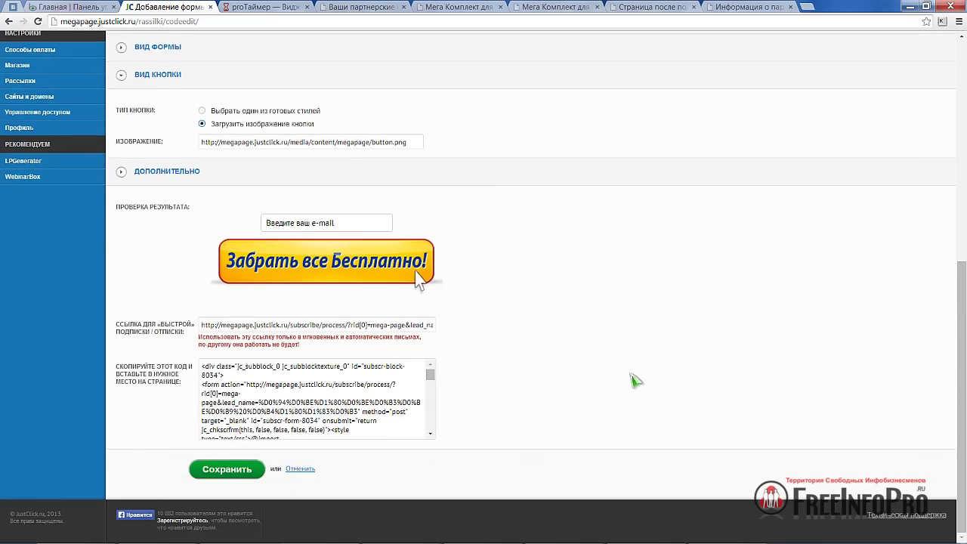
scroll(278, 399, "up", 4)
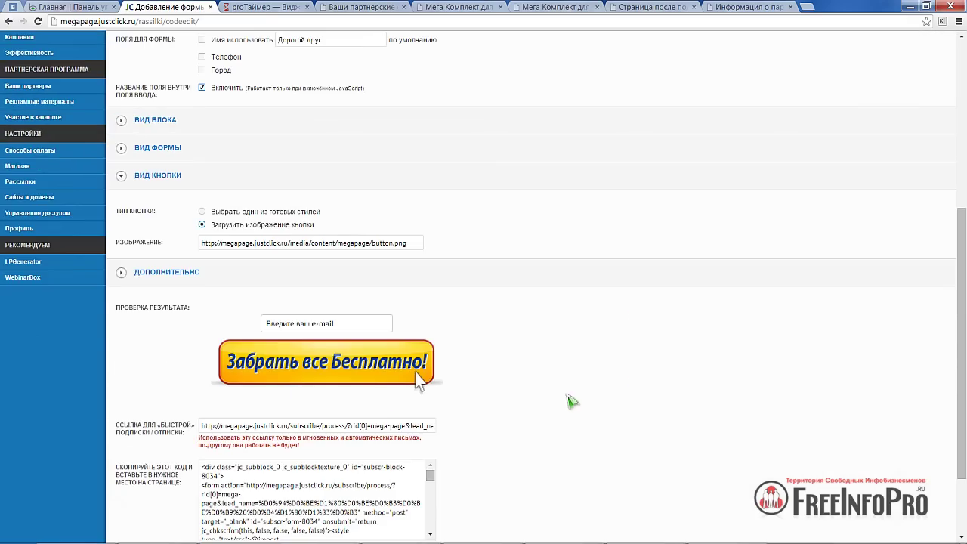
scroll(602, 395, "up", 3)
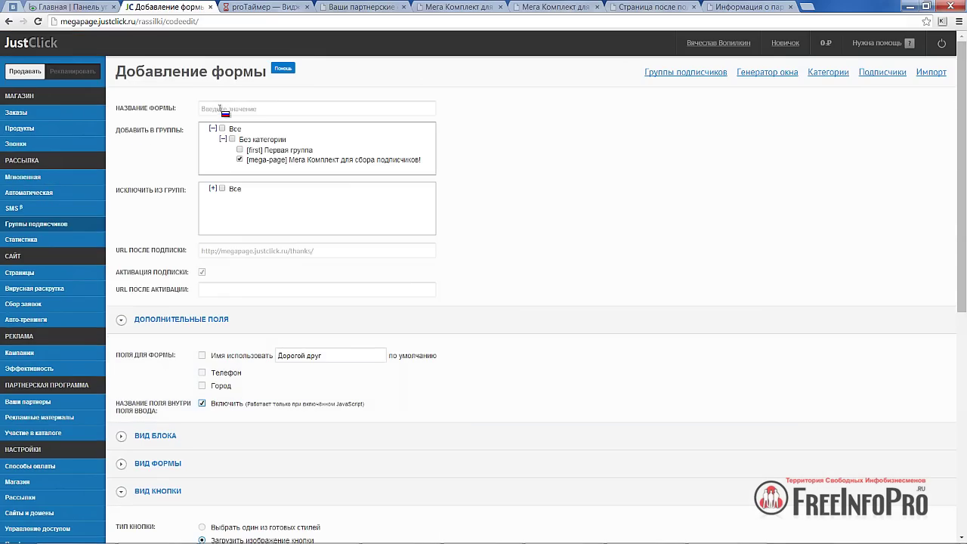
Step: Name the subscription form megapage and save it
left_click(219, 109)
type("megapage")
scroll(557, 180, "down", 6)
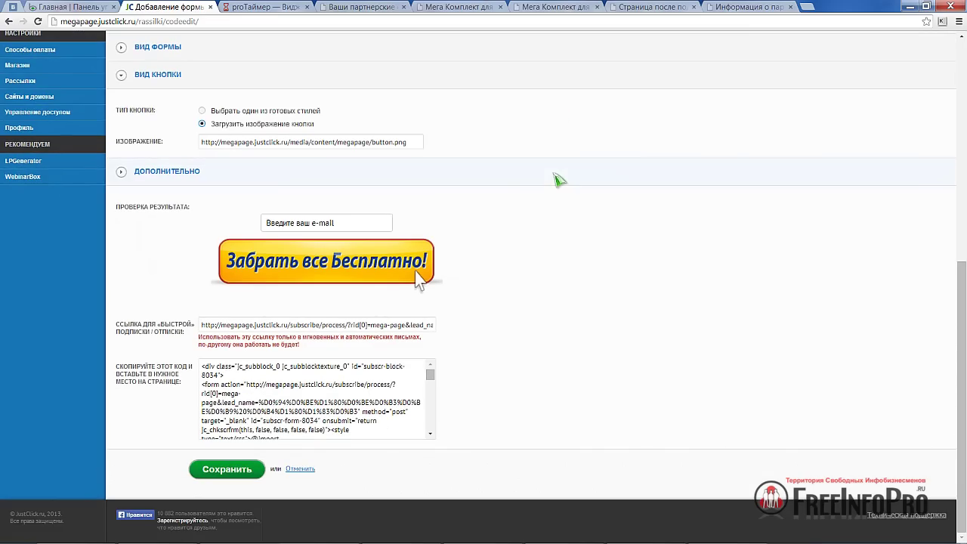
left_click(247, 464)
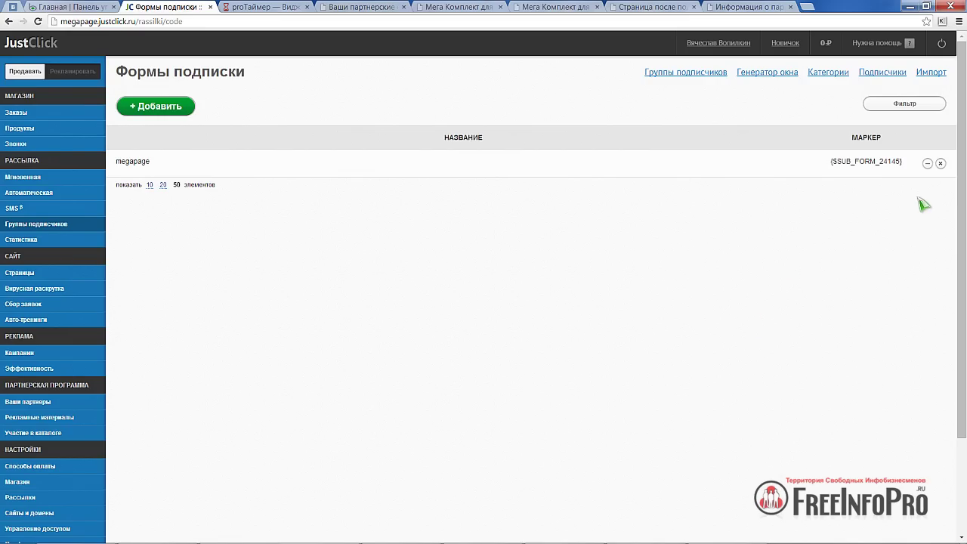
Step: Reset the countdown on the live capture page and check the order form behind the payment page's «Купить сейчас!» button
left_click(436, 7)
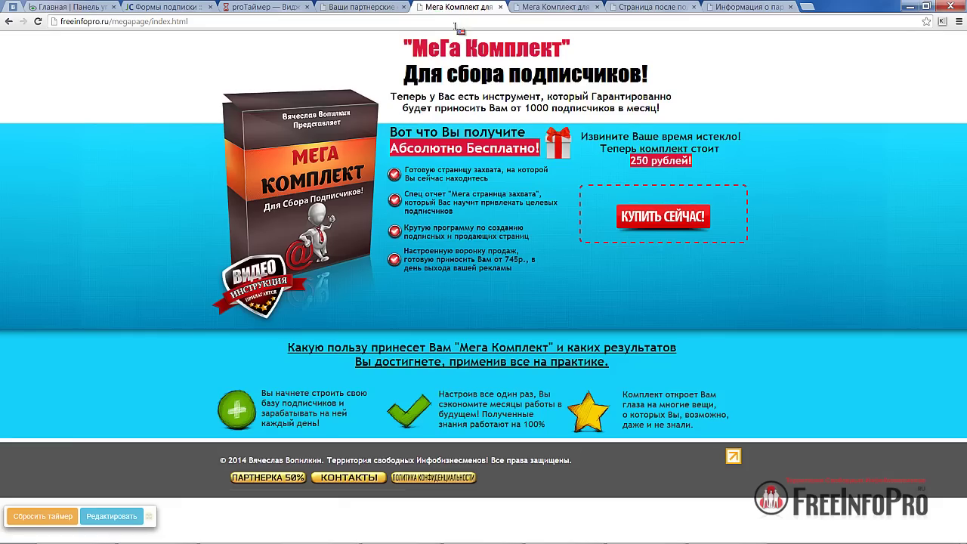
left_click(36, 517)
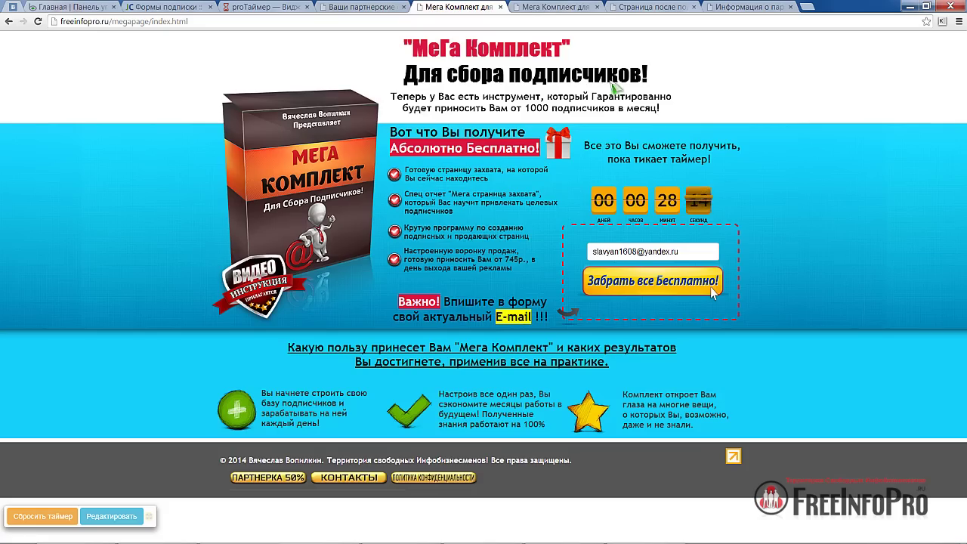
left_click(548, 8)
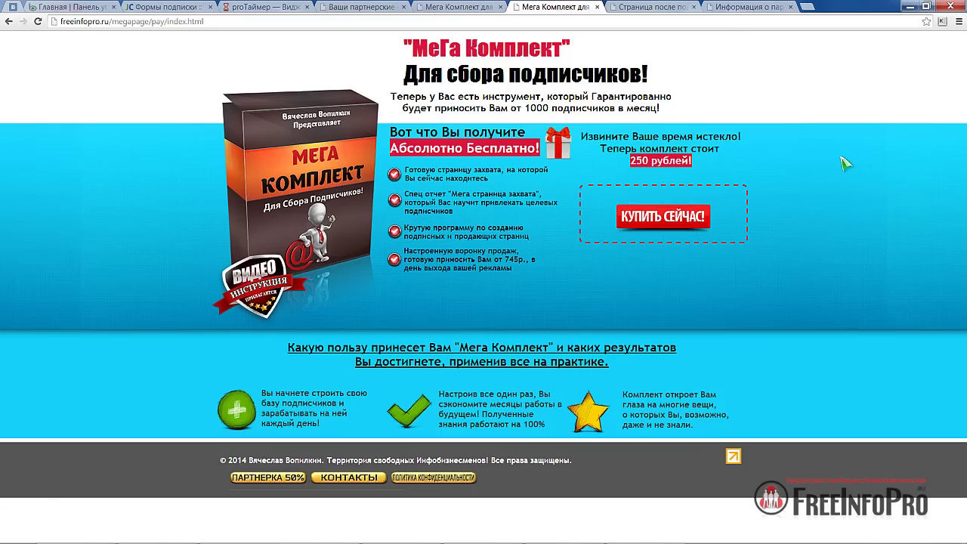
left_click(646, 221)
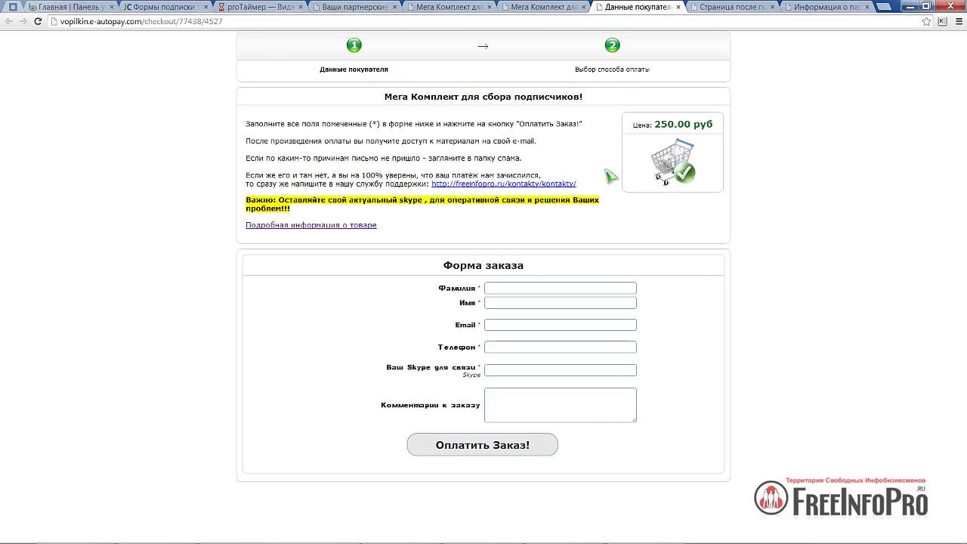
left_click(679, 7)
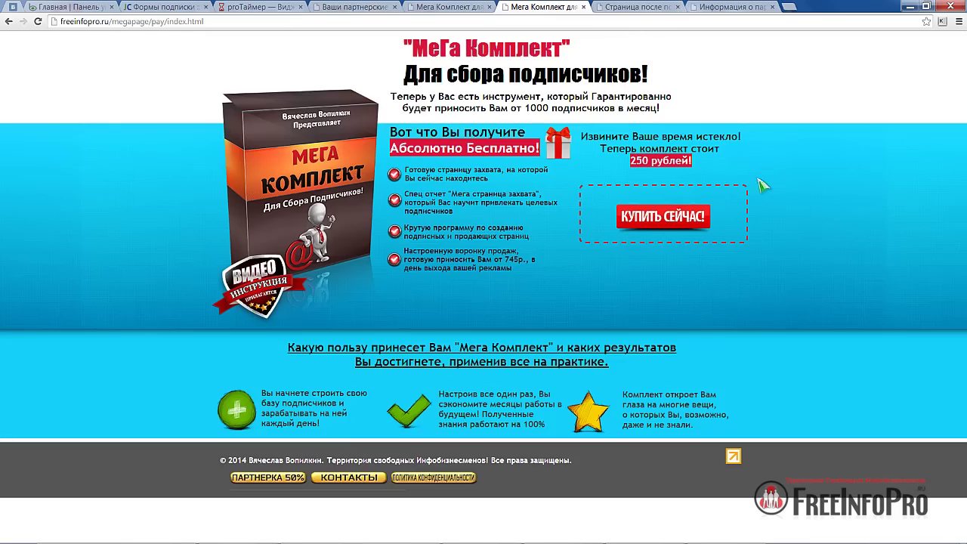
left_click(464, 8)
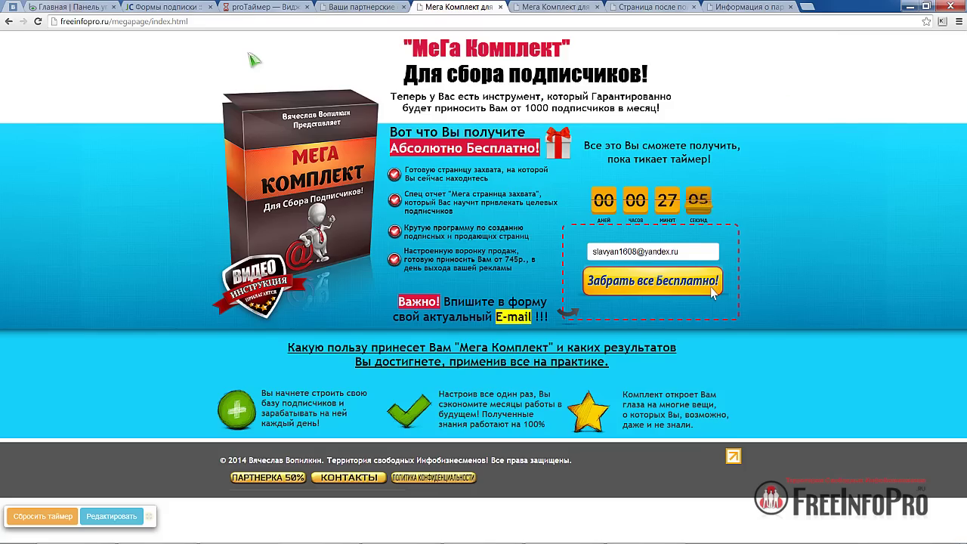
Step: Open the «Мега страница захвата» timer in proТаймер and check its promotion duration settings
left_click(245, 14)
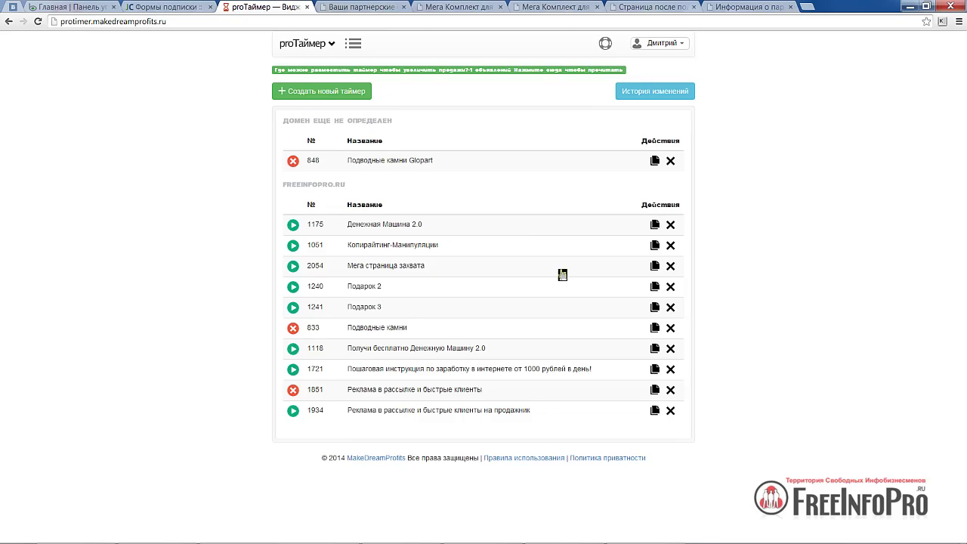
left_click(655, 266)
left_click(418, 268)
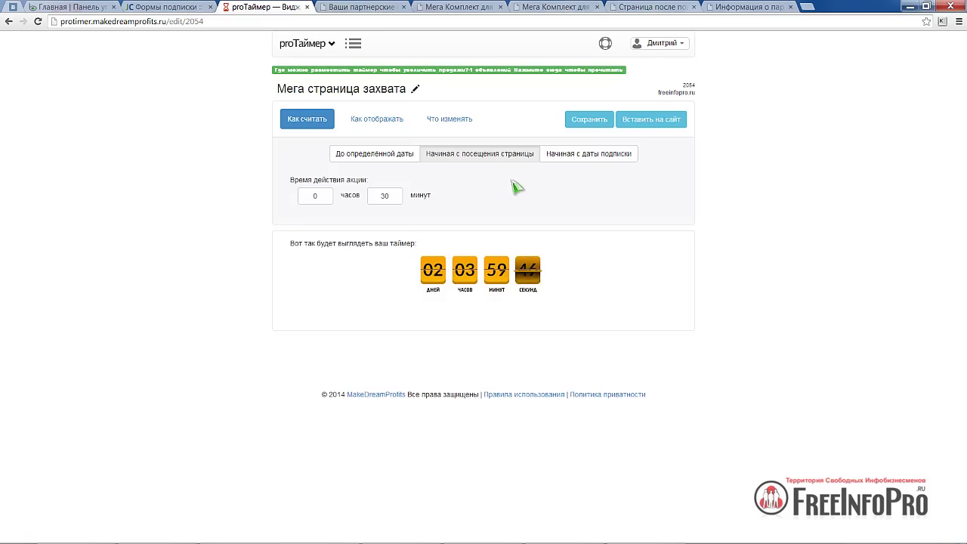
left_click(381, 198)
Step: Try the «Средний» and «Большой» timer sizes in the display settings and set the size back to «Маленький»
left_click(374, 124)
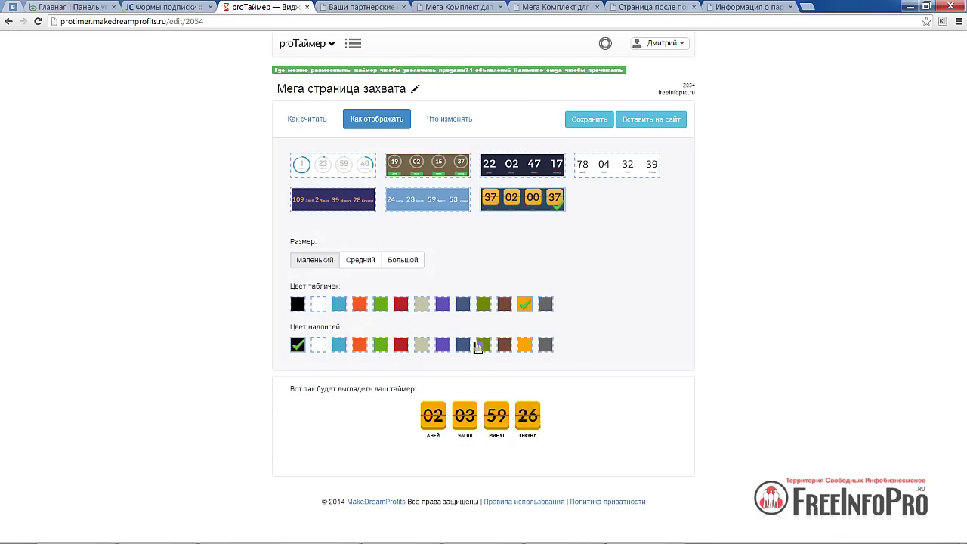
left_click(366, 262)
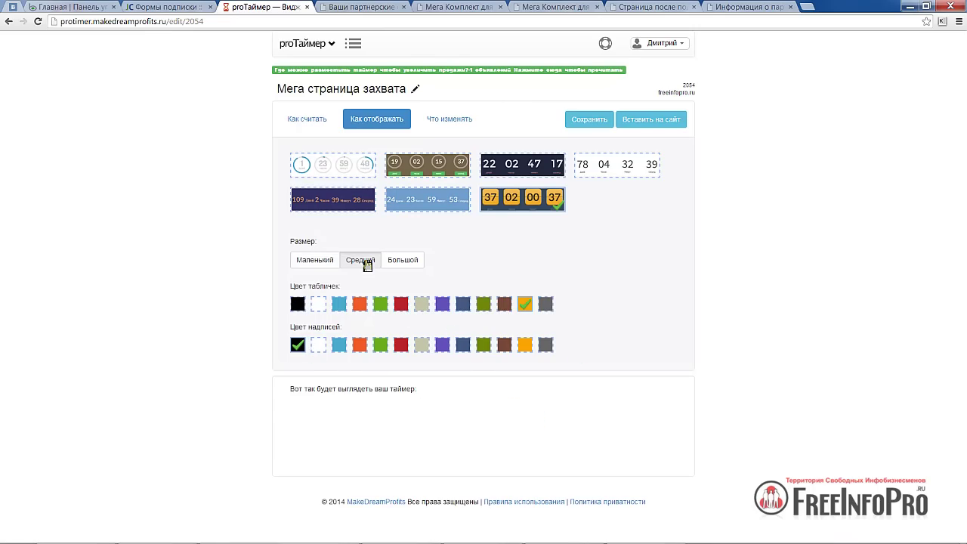
left_click(398, 263)
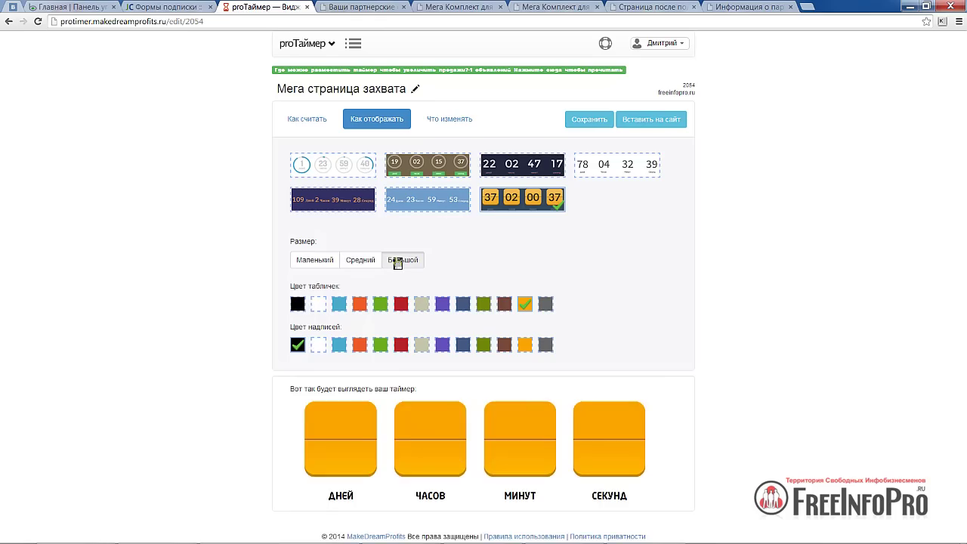
left_click(324, 264)
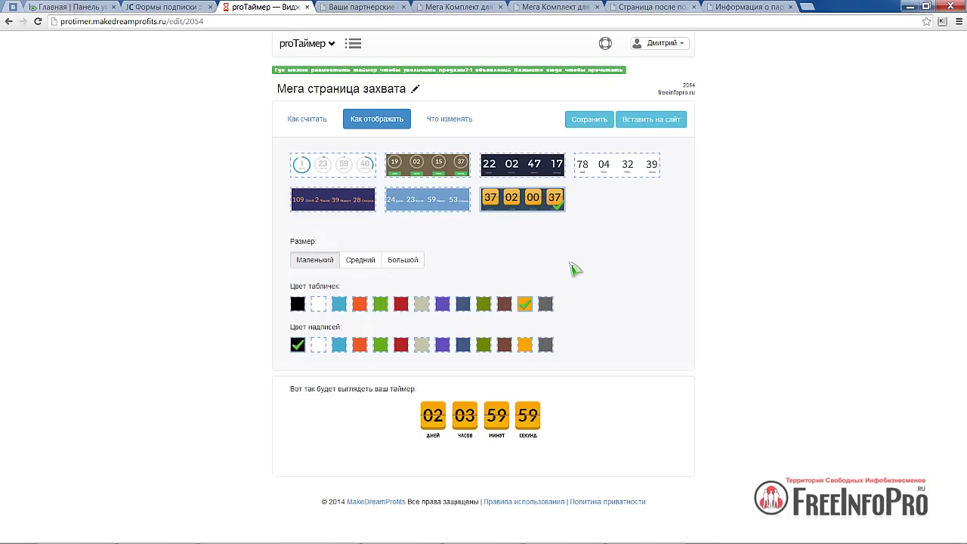
Step: Check the timer's redirect page address after the promotion ends, save the timer and show its site embed code
left_click(449, 119)
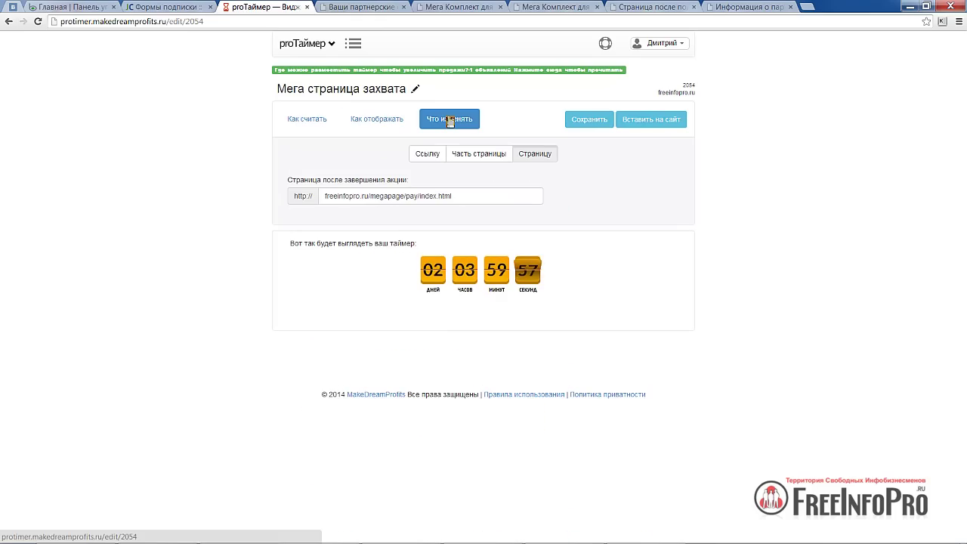
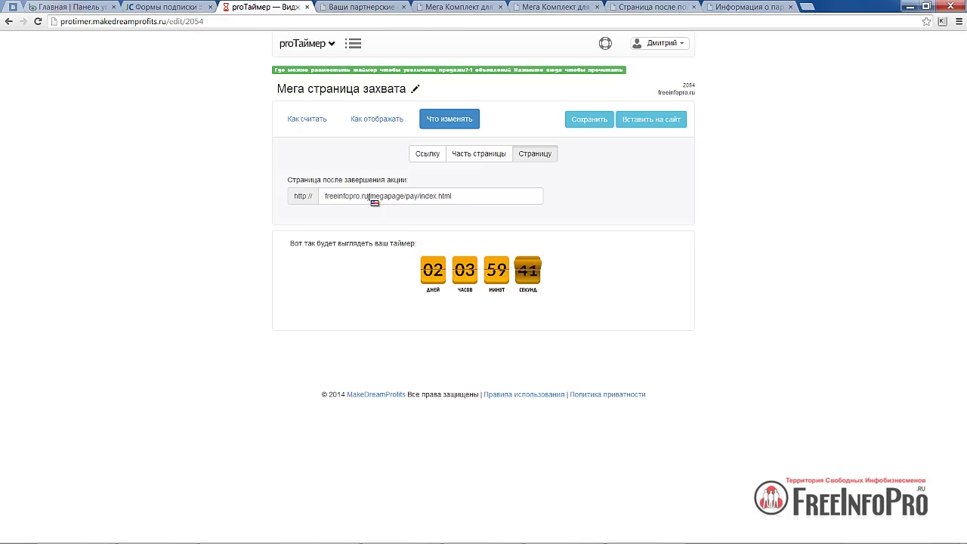
left_click_drag(370, 197, 341, 201)
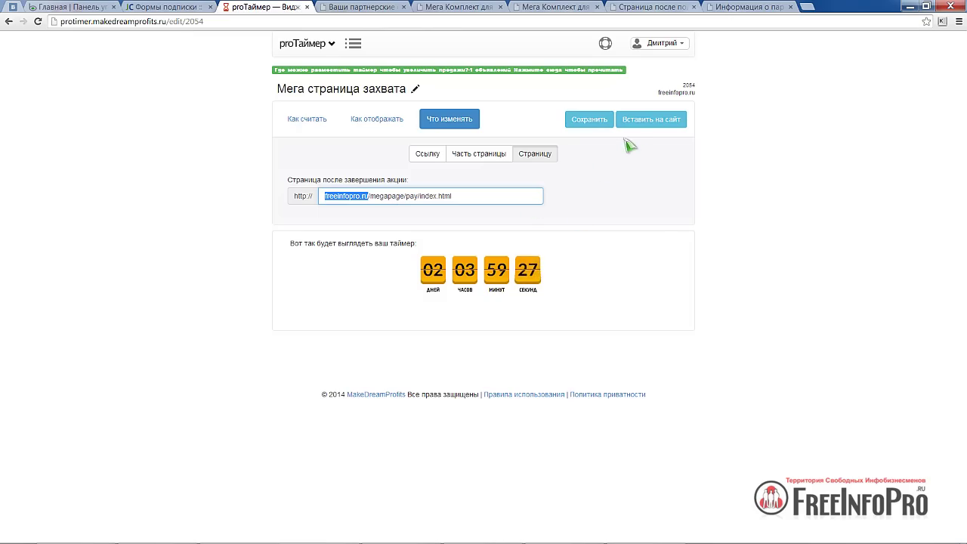
left_click(587, 125)
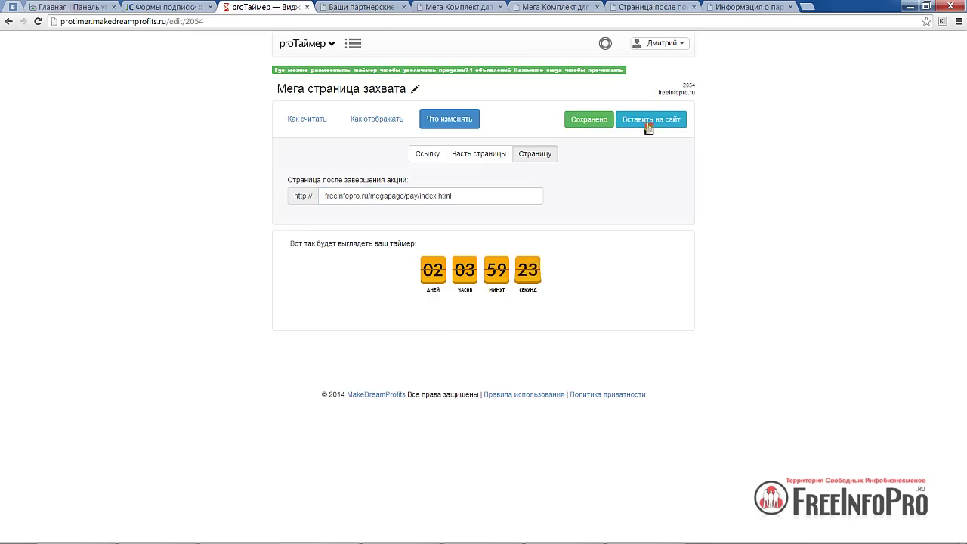
left_click(647, 125)
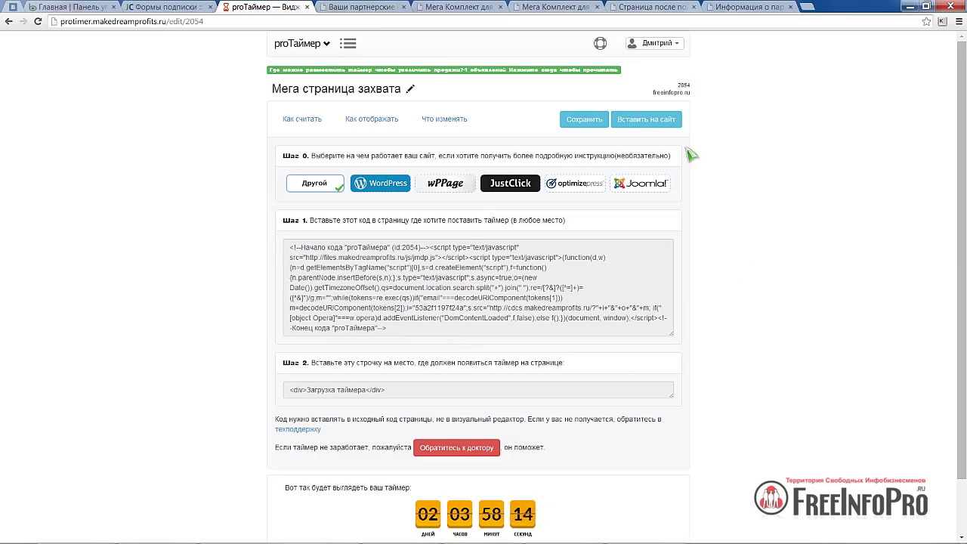
Step: Open 1.wbs from the kit's «Новая страница захвата» > «Страница с таймером» folder on drive J: in WYSIWYG Web Builder
left_click(457, 8)
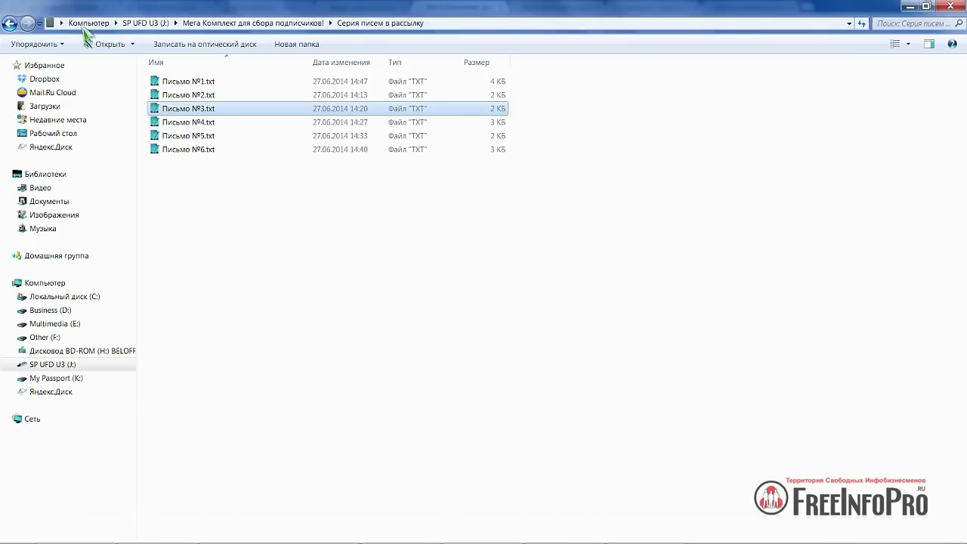
key("BackSpace")
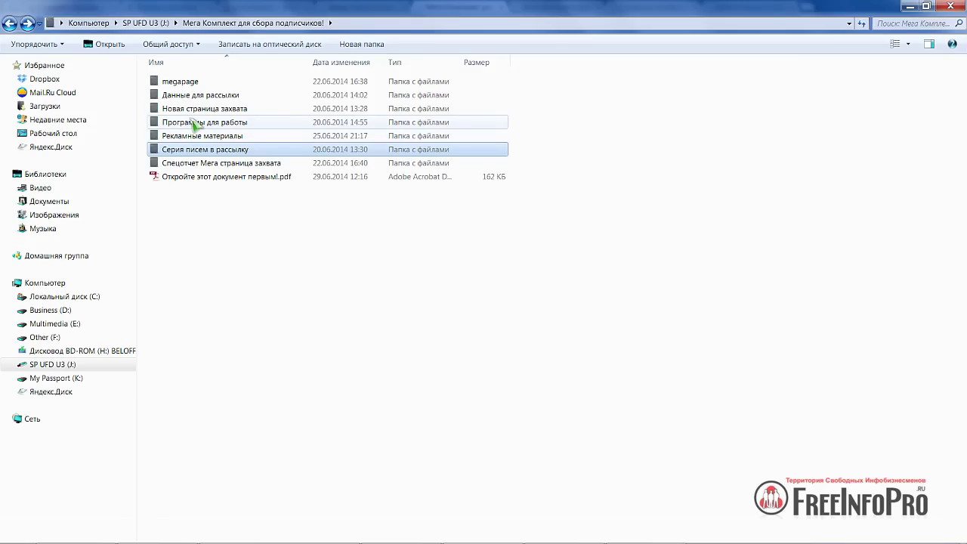
double_click(194, 109)
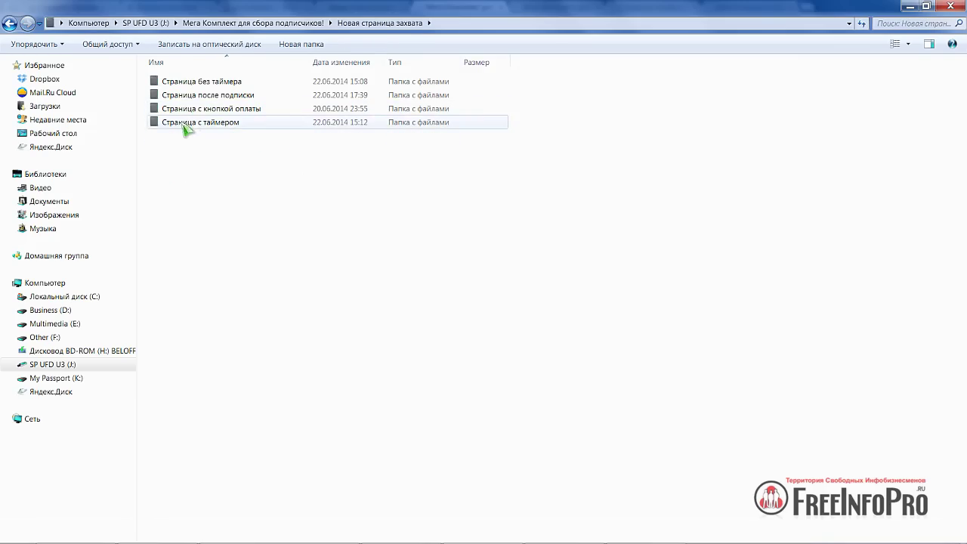
double_click(185, 125)
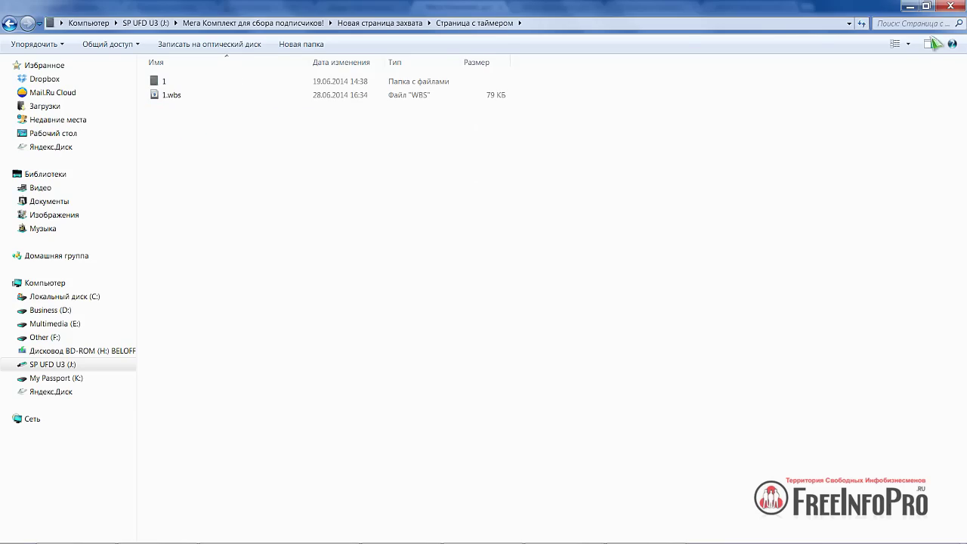
left_click(910, 6)
left_click(911, 6)
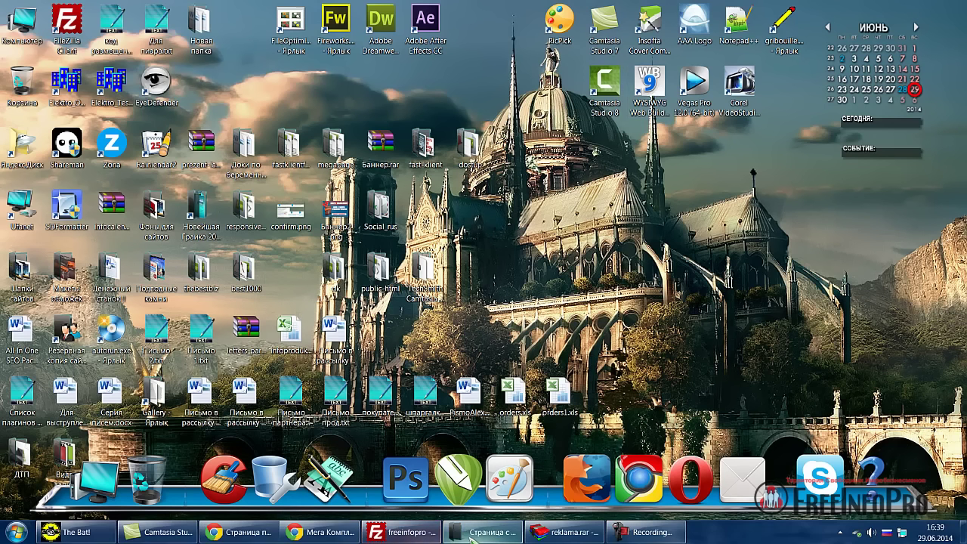
left_click(472, 532)
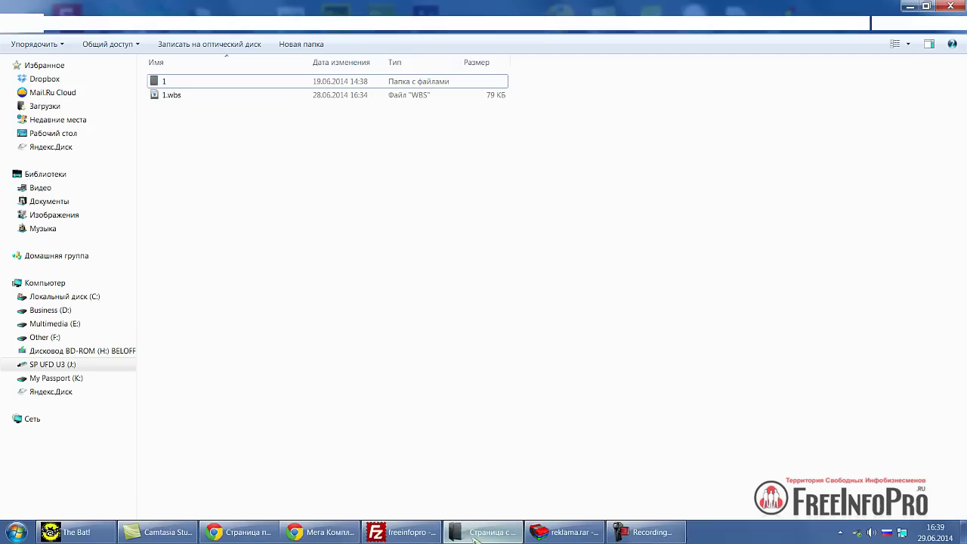
double_click(172, 96)
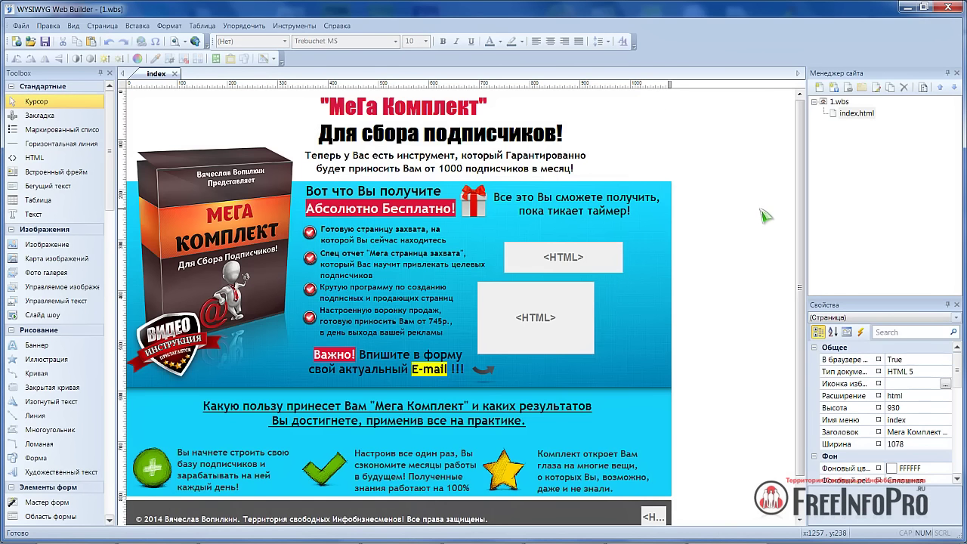
Step: Open the source properties of the larger HTML block below the timer block and examine its subscription form code
scroll(765, 216, "down", 1)
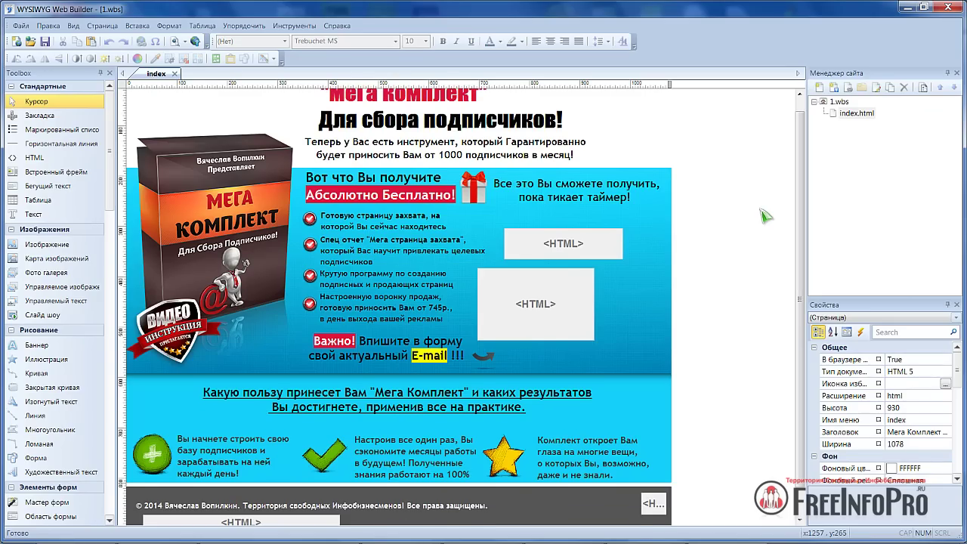
scroll(765, 216, "up", 1)
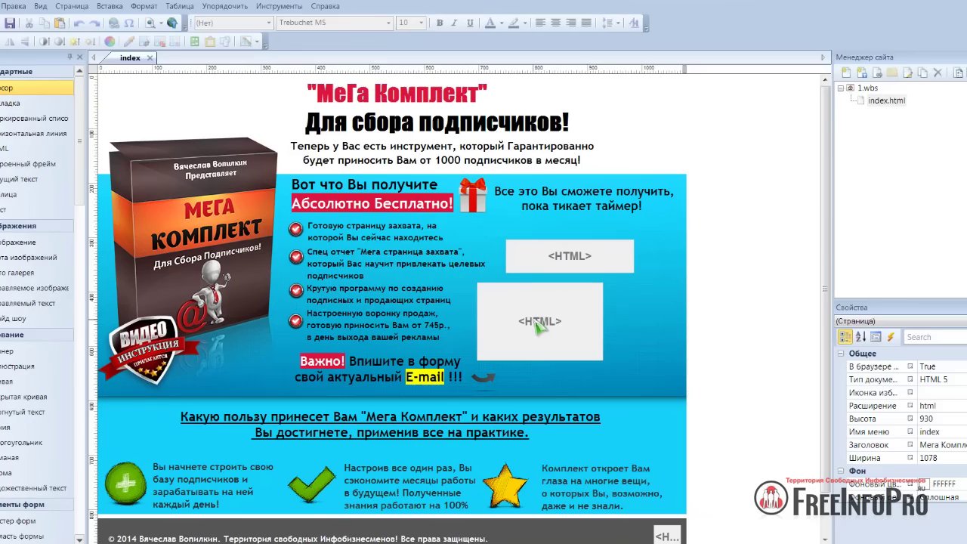
double_click(533, 321)
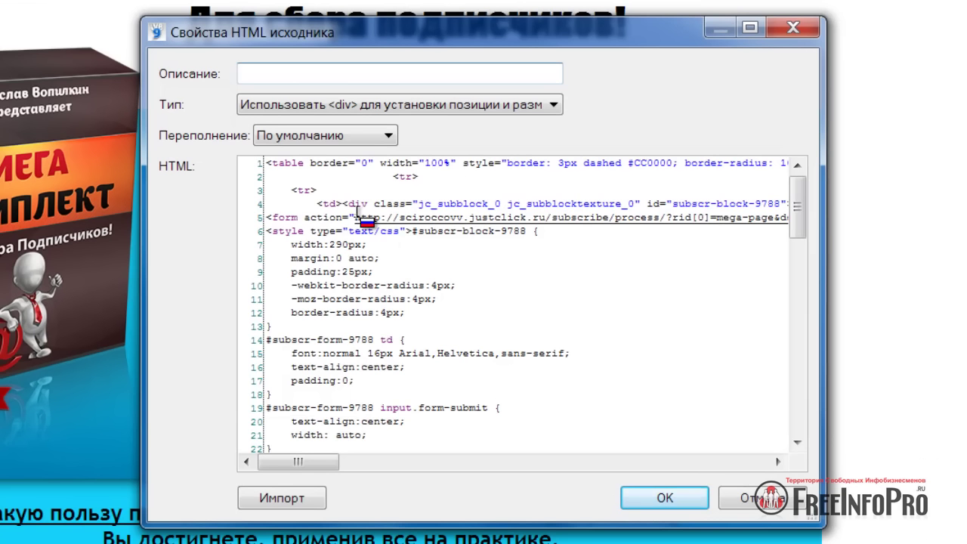
mouse_move(798, 206)
left_mouse_down()
mouse_move(810, 442)
mouse_move(803, 194)
left_mouse_up()
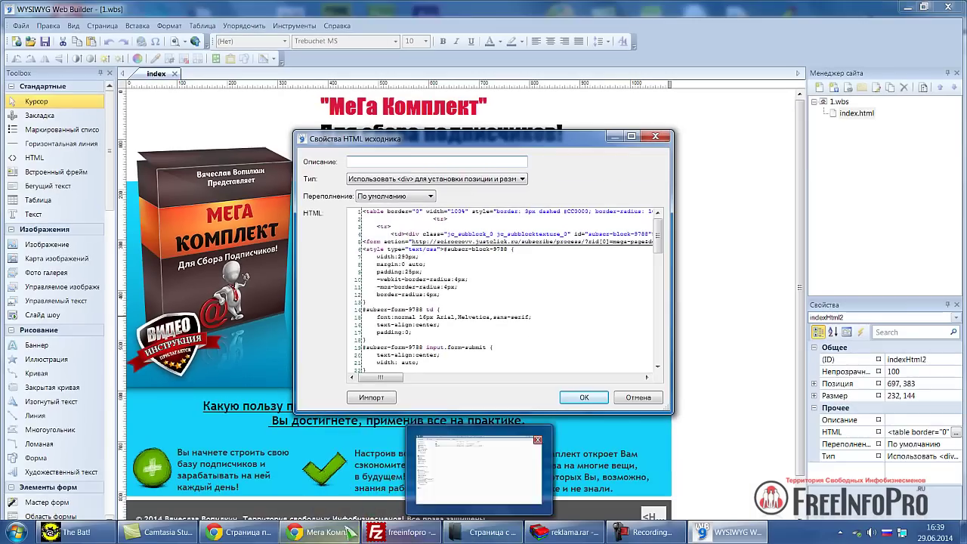
Step: Switch to JustClick in the browser, open the megapage form for editing and copy its embed code
left_click(348, 531)
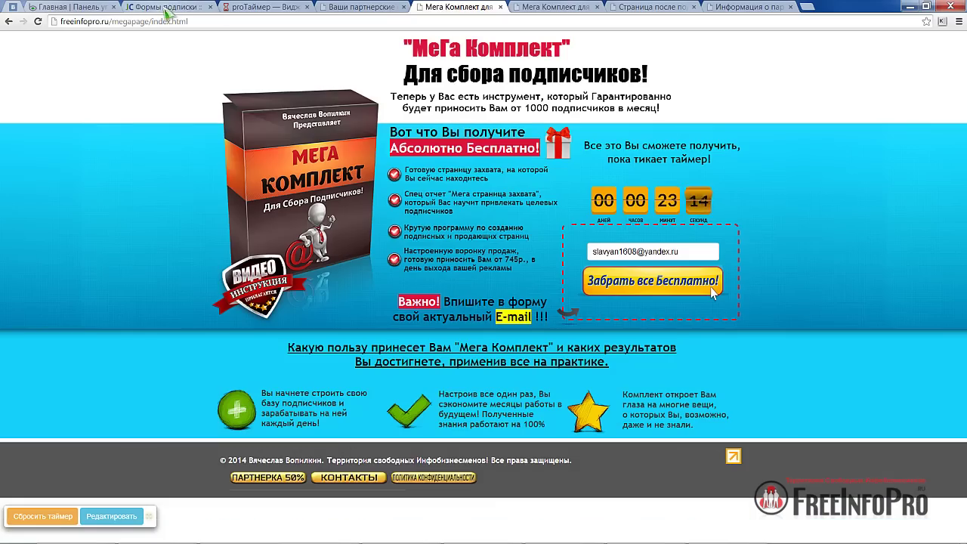
left_click(167, 9)
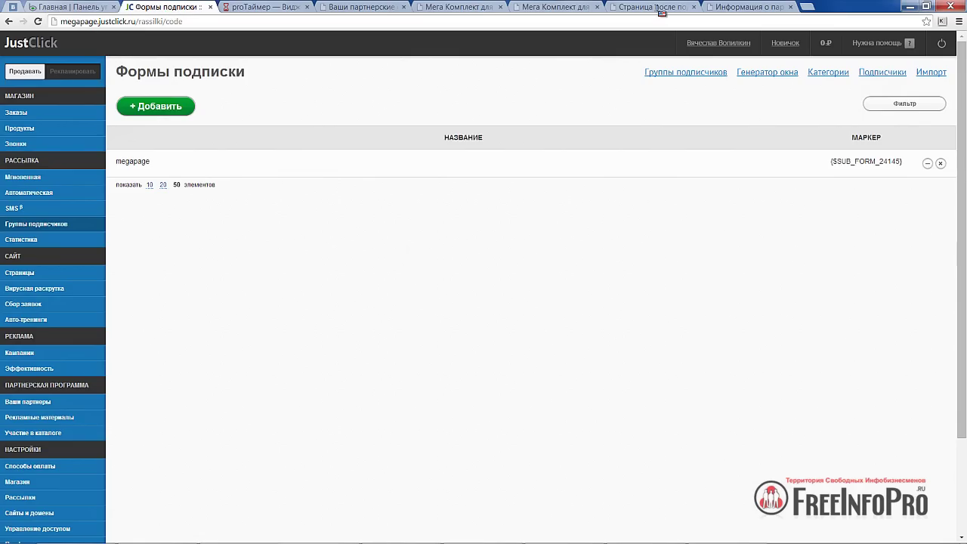
left_click(928, 166)
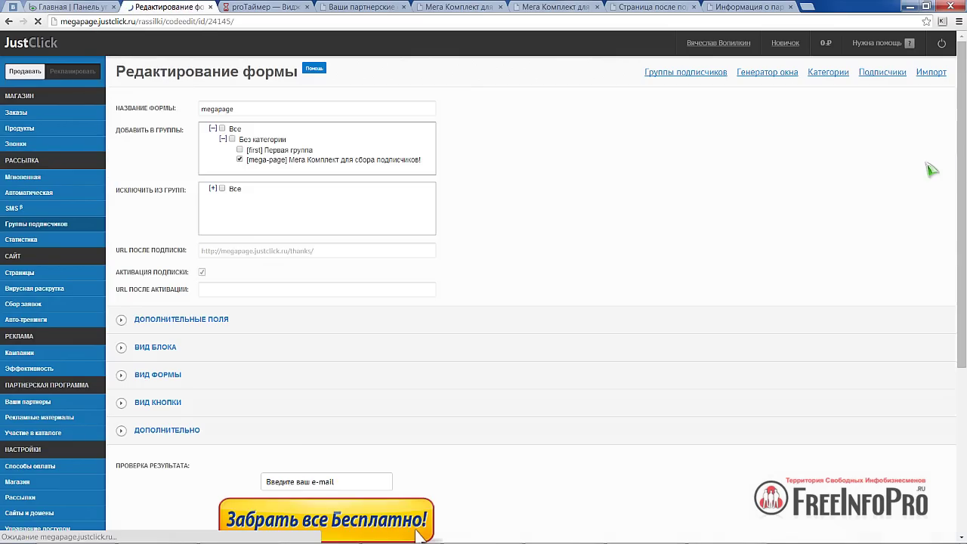
scroll(612, 215, "down", 4)
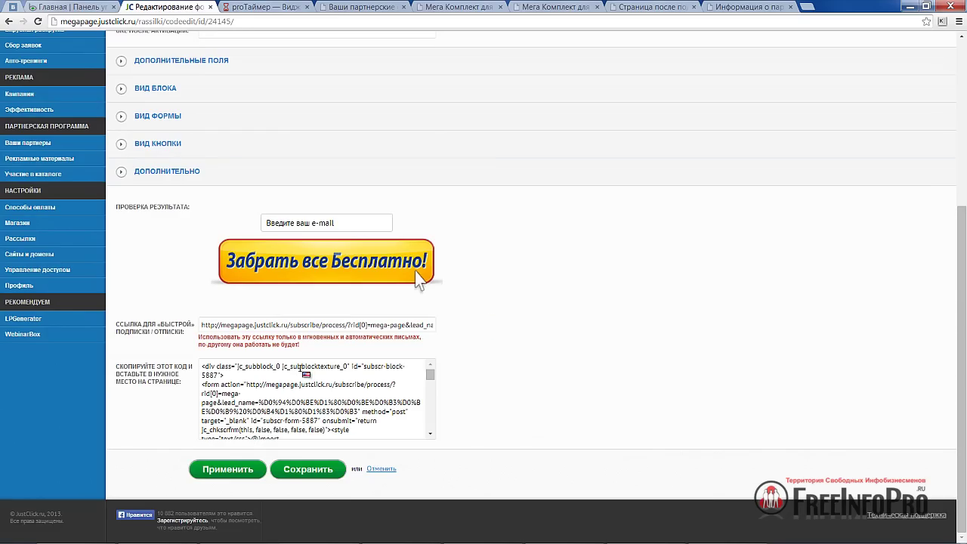
left_click(301, 368)
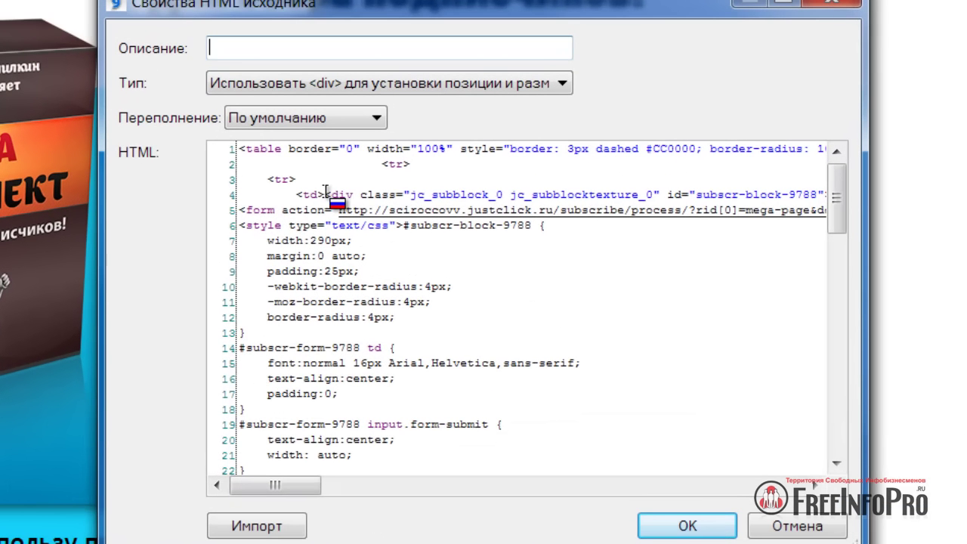
Step: Replace the old subscription form code inside the HTML block's table with the copied megapage form code and apply it
left_click_drag(325, 195, 322, 408)
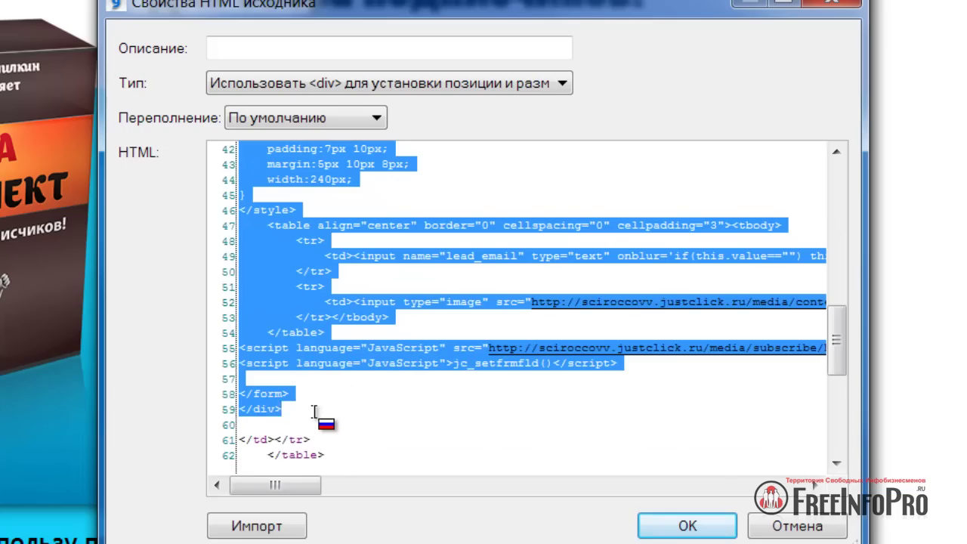
key("ctrl+v")
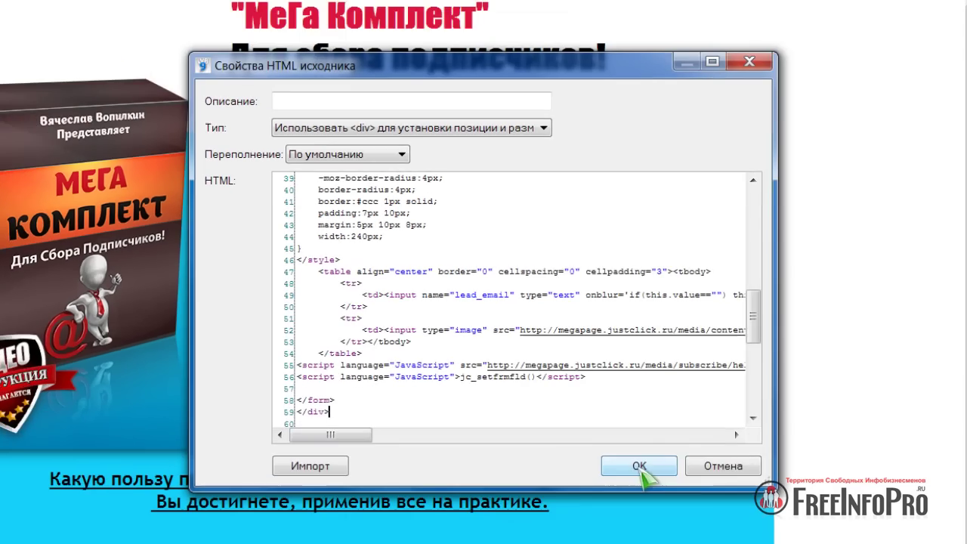
left_click(640, 466)
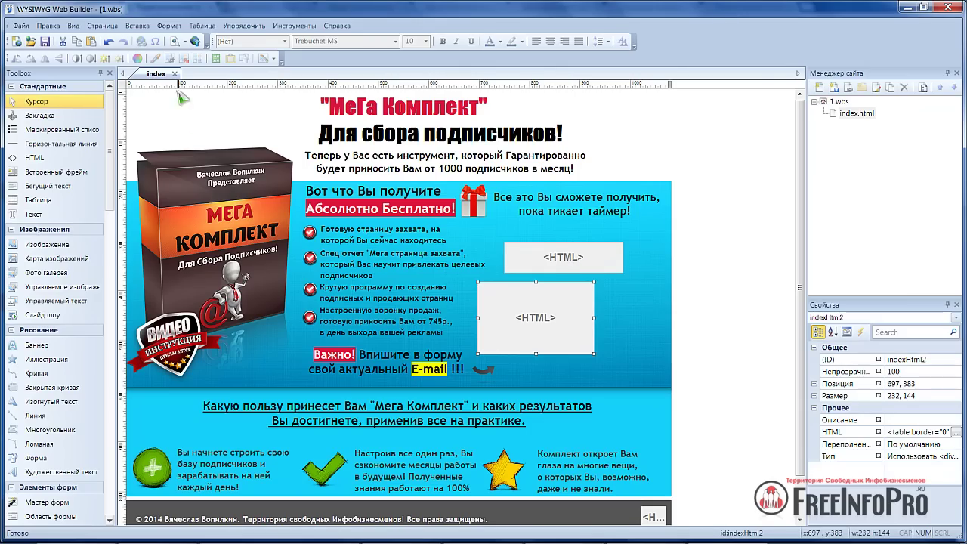
Step: Copy the proТаймер step 1 embed code, put it between the page's <head></head> tags in the Page HTML and apply
left_click(103, 25)
left_click(121, 187)
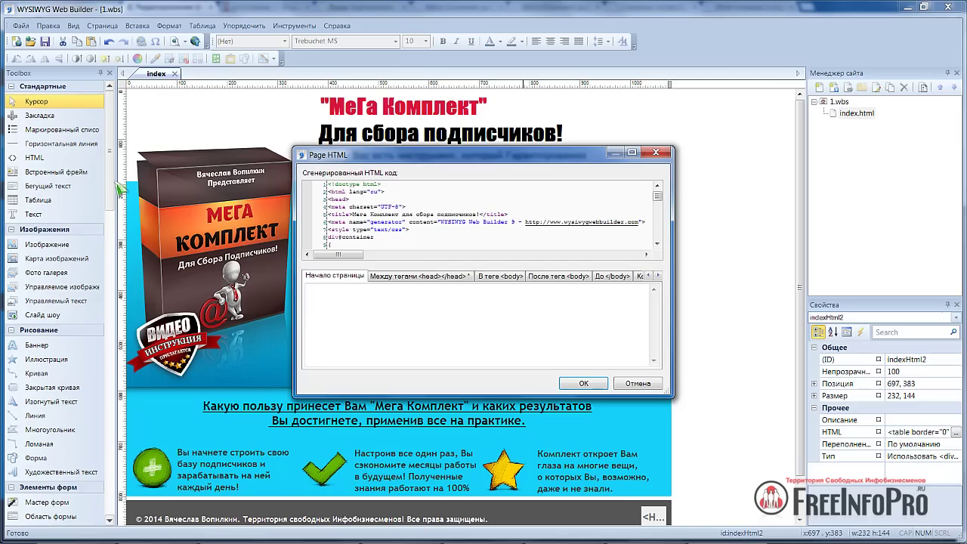
left_click(416, 276)
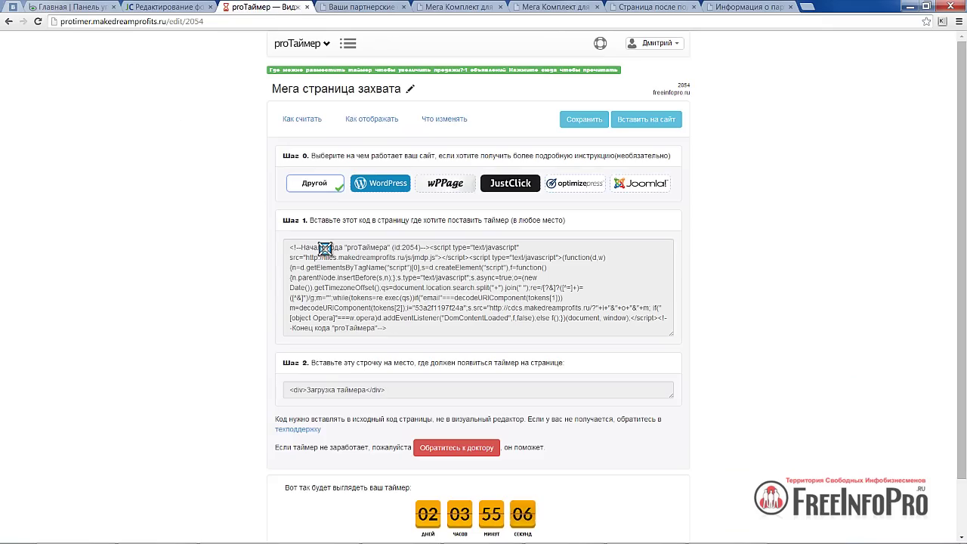
left_click(325, 249)
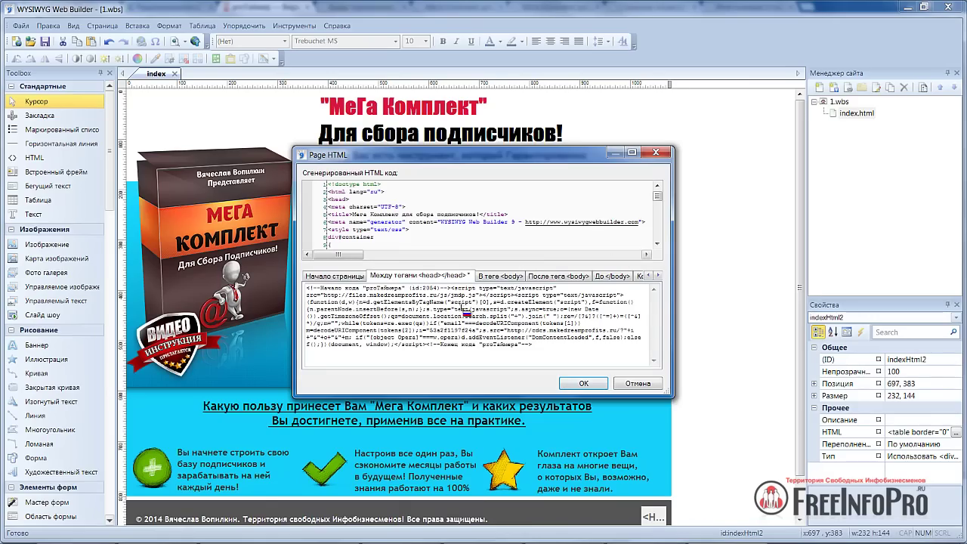
left_click_drag(307, 288, 567, 349)
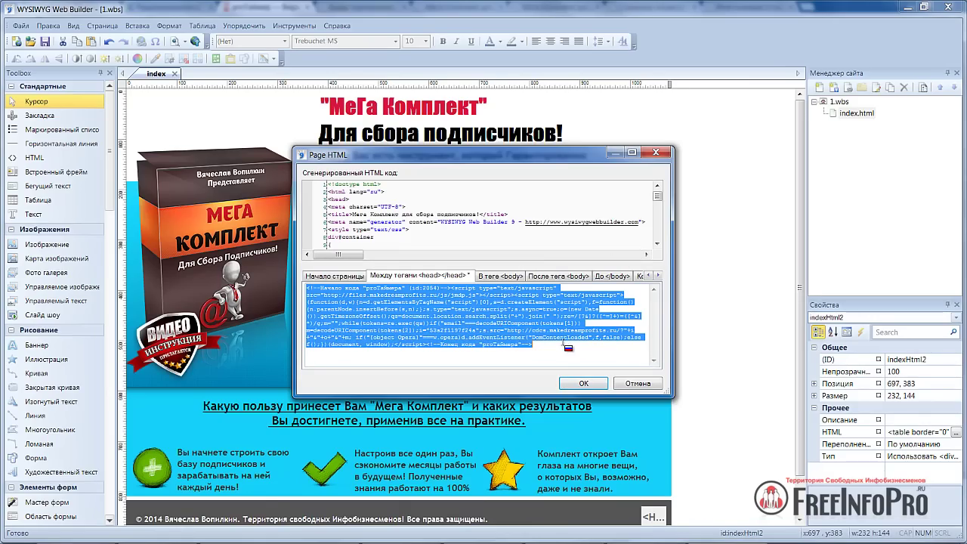
left_click(564, 347)
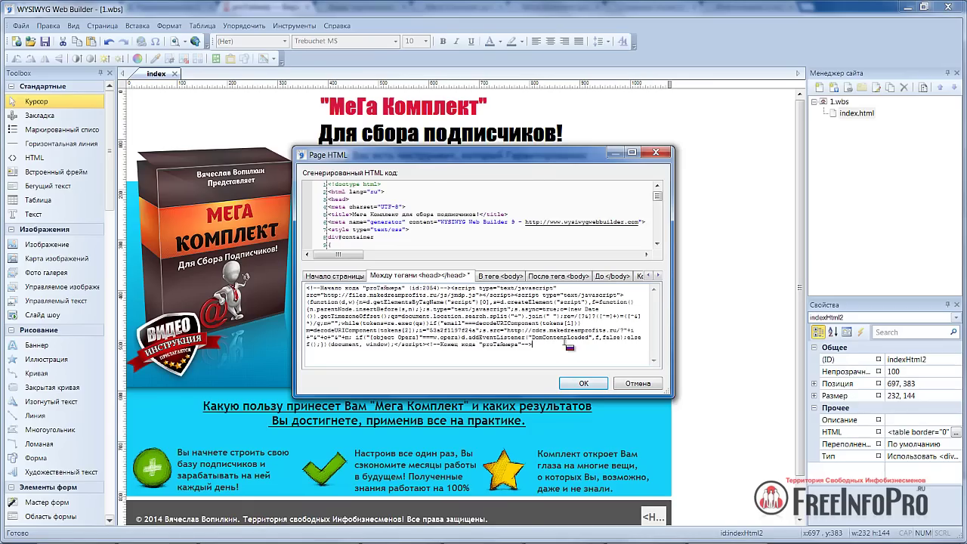
left_click(584, 384)
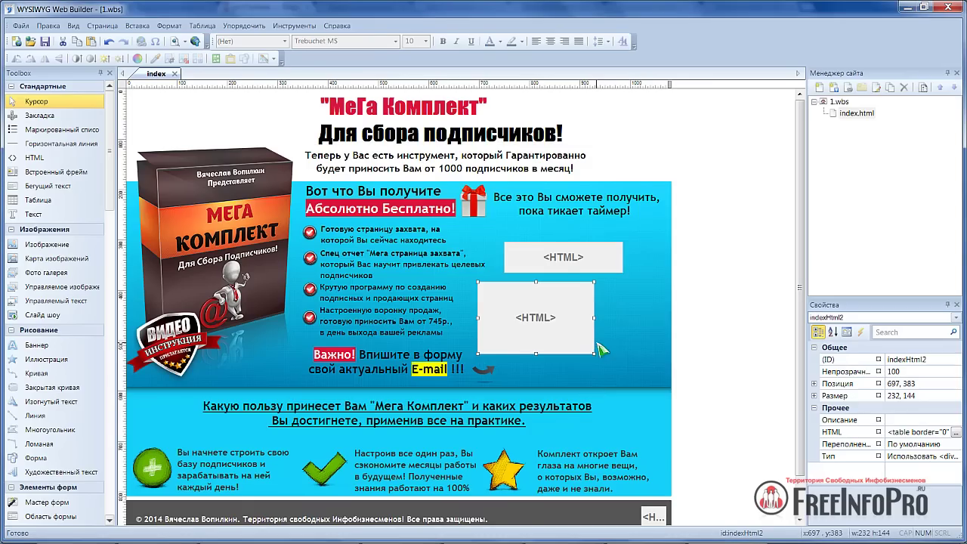
Step: Open the source properties of the HTML block under the footer's copyright line and examine the link addresses in its code
scroll(709, 299, "down", 1)
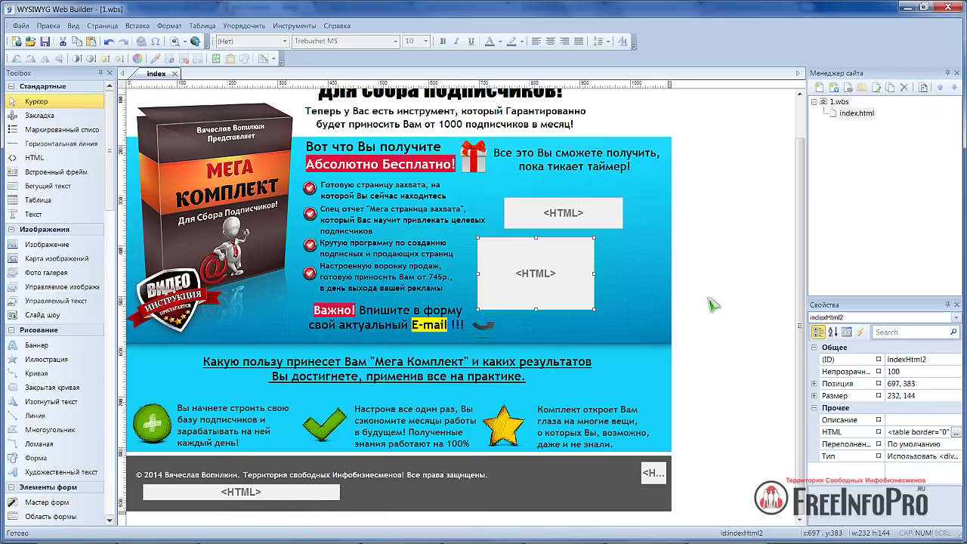
left_click(209, 475)
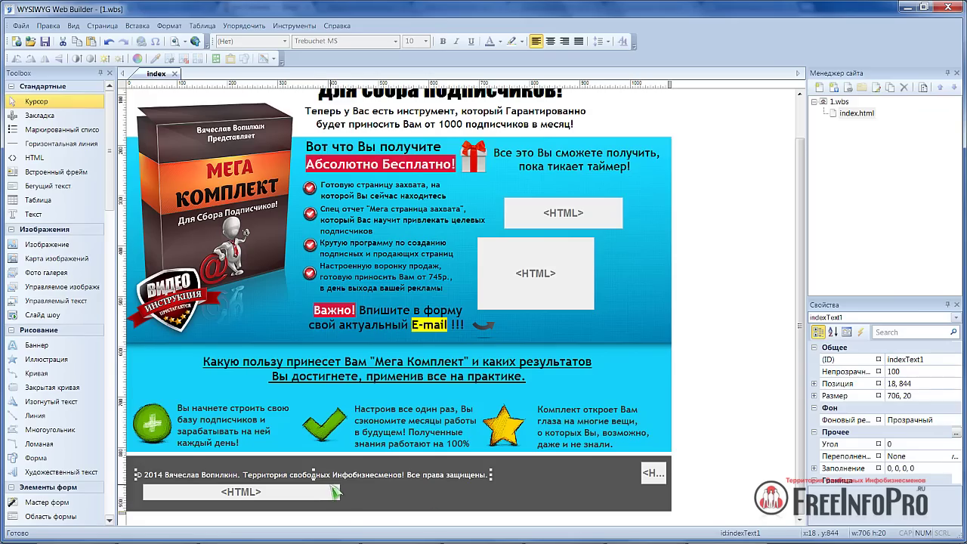
left_click(327, 493)
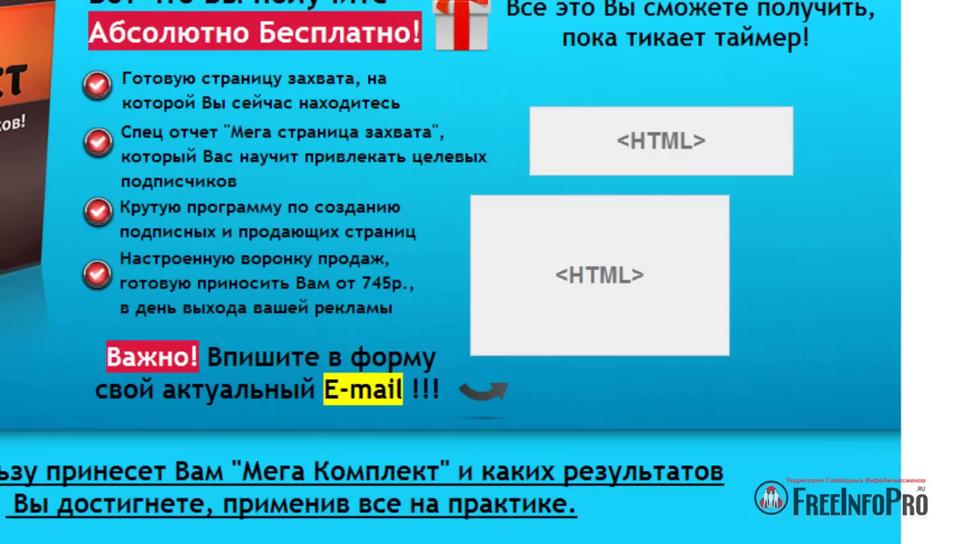
double_click(324, 490)
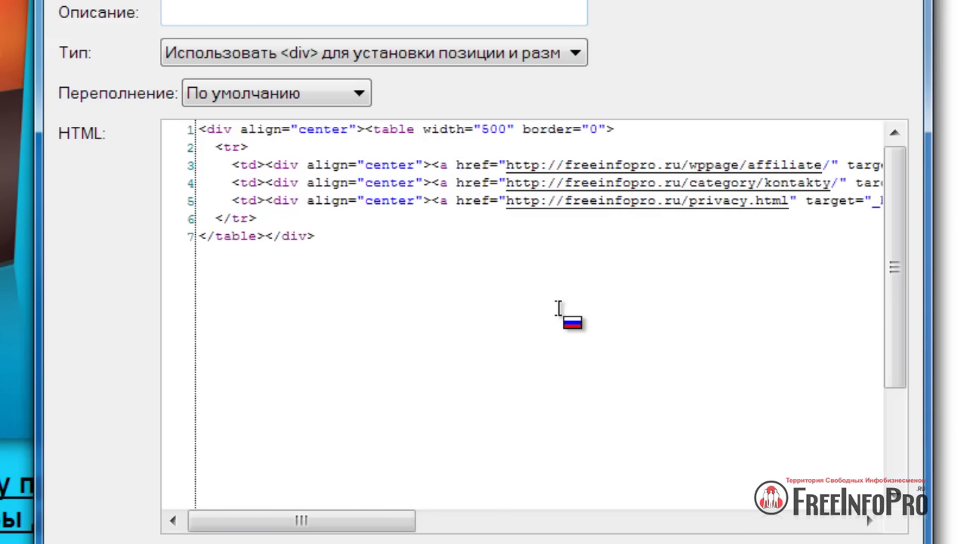
left_click_drag(372, 519, 451, 521)
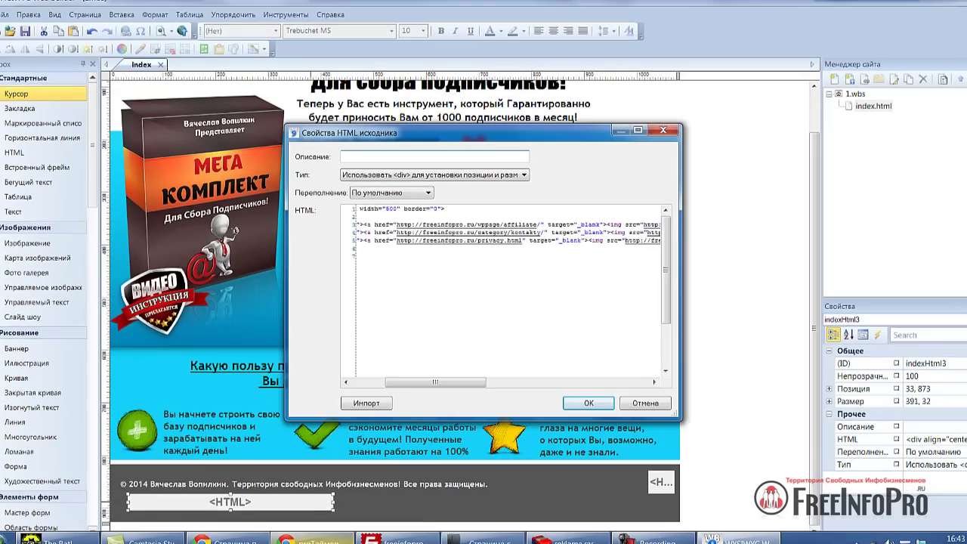
mouse_move(323, 541)
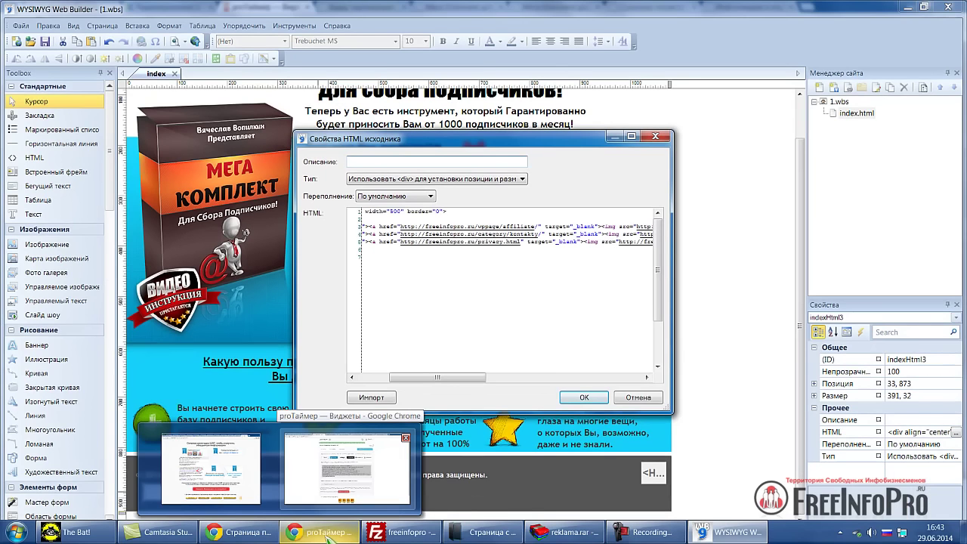
left_click(327, 516)
left_click(378, 7)
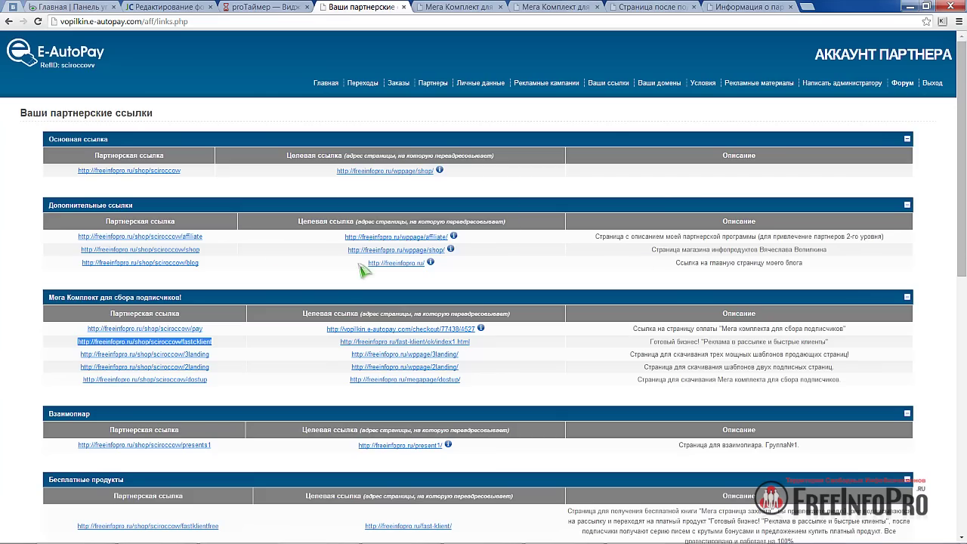
left_click(204, 239)
left_click_drag(204, 240, 78, 240)
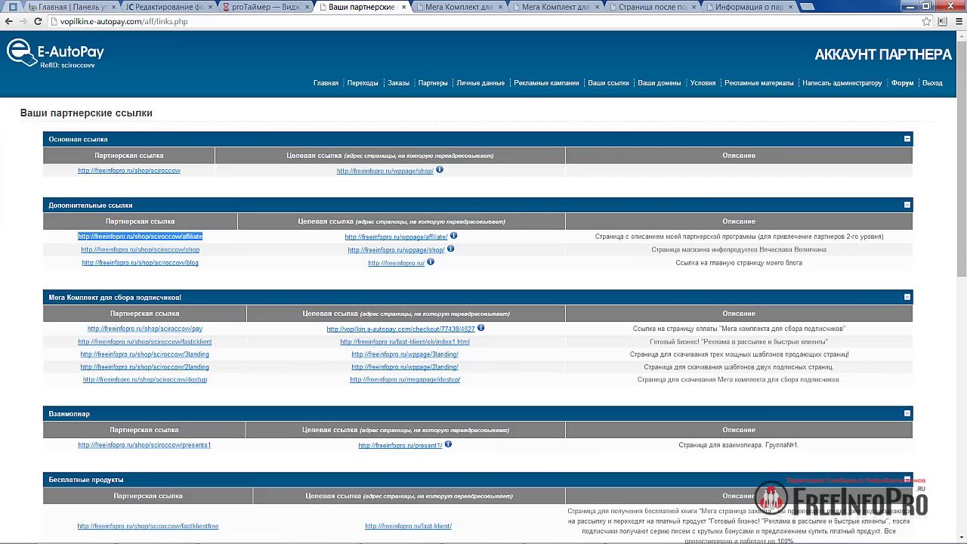
mouse_move(405, 539)
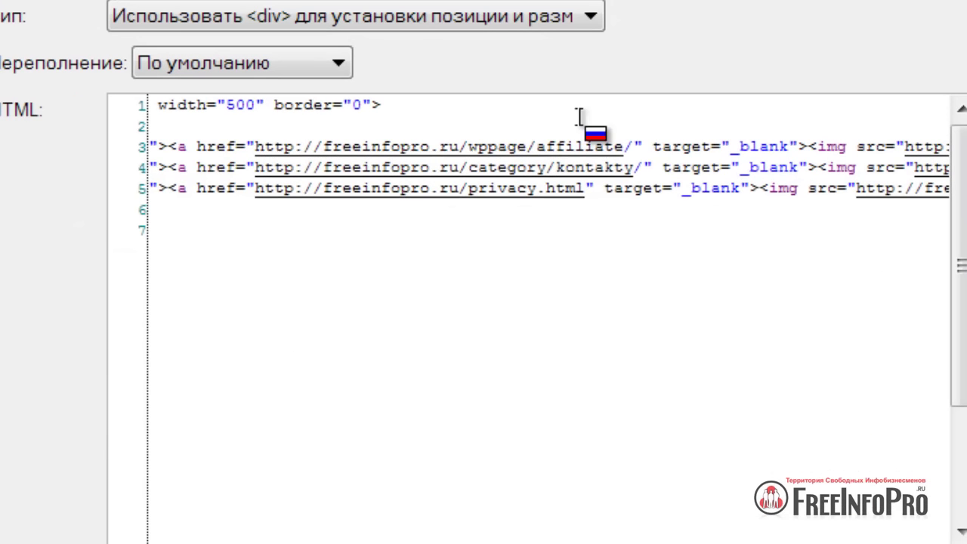
left_click_drag(256, 147, 843, 147)
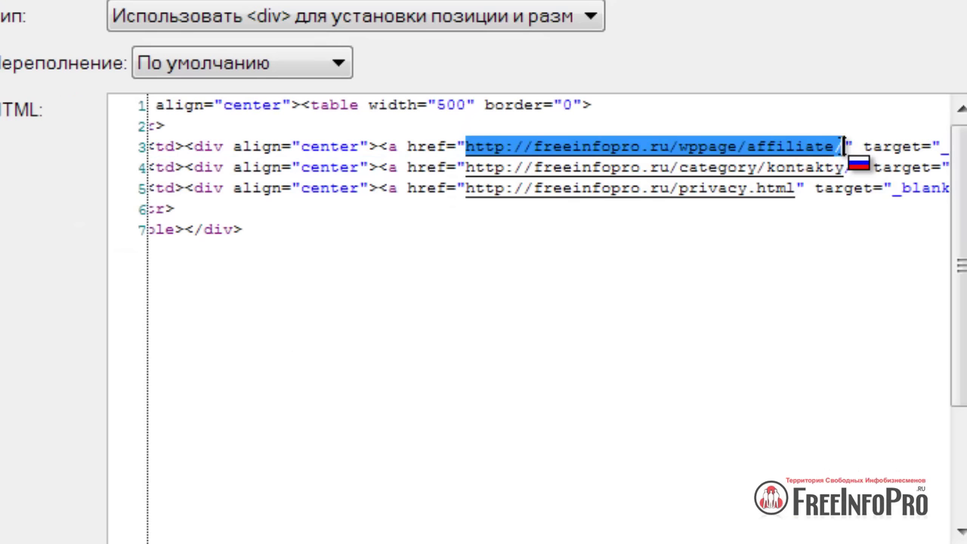
type("http://freeinfopro.ru/shop/sciroccovv/affiliate")
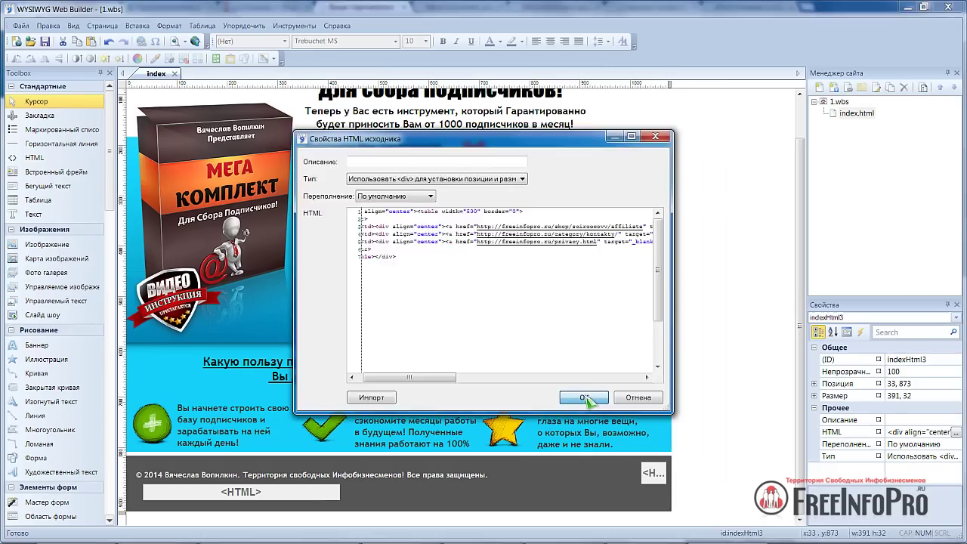
left_click(589, 402)
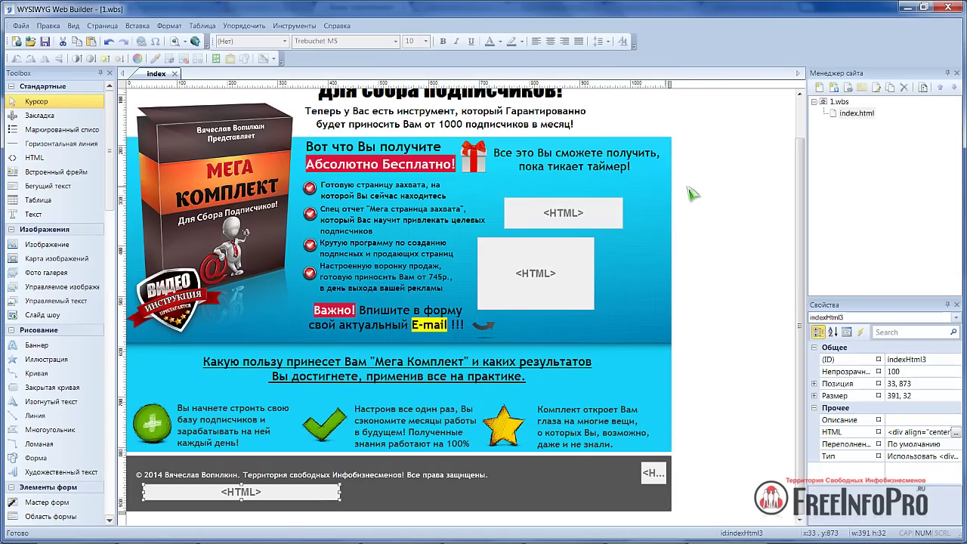
Step: Preview the page in Chrome, check the timer and e-mail form, close the preview and return to WYSIWYG Web Builder
left_click(185, 42)
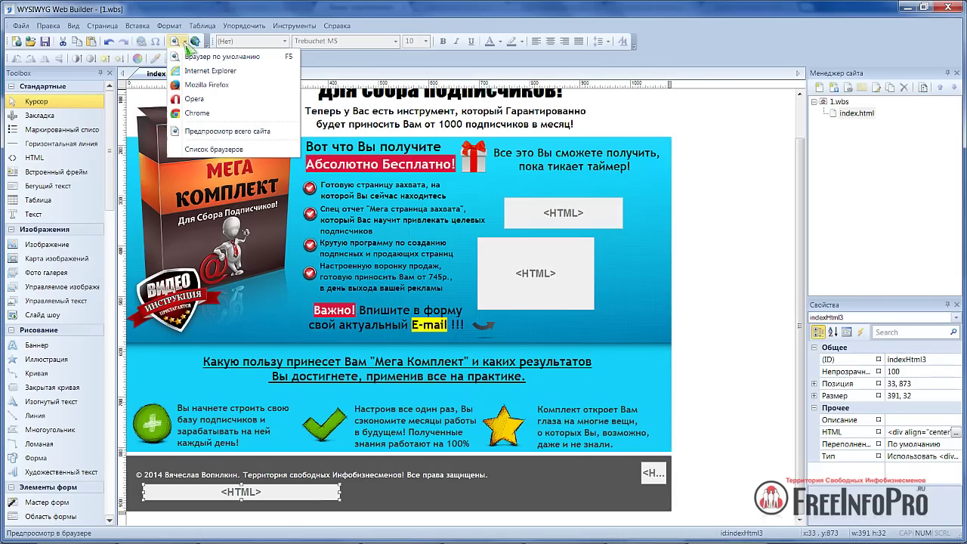
left_click(198, 113)
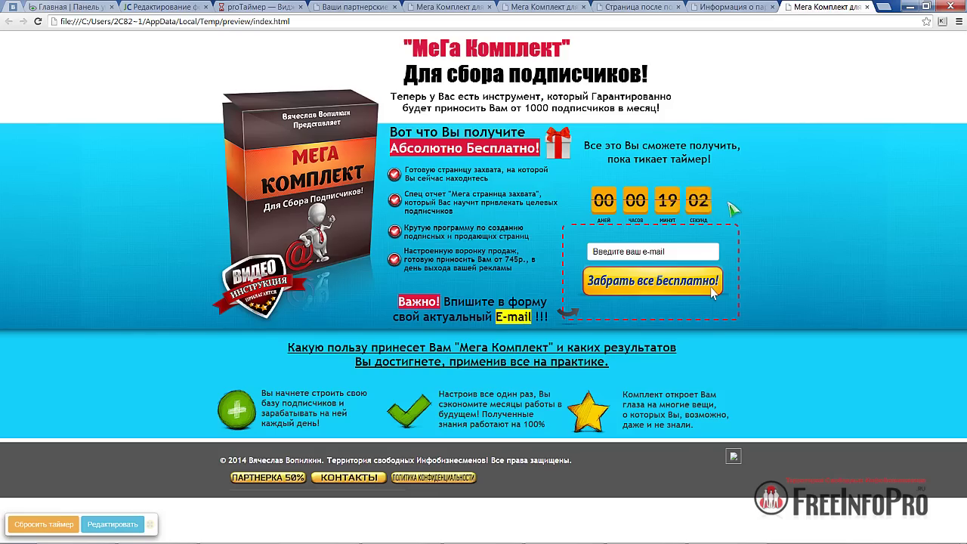
left_click_drag(635, 253, 588, 259)
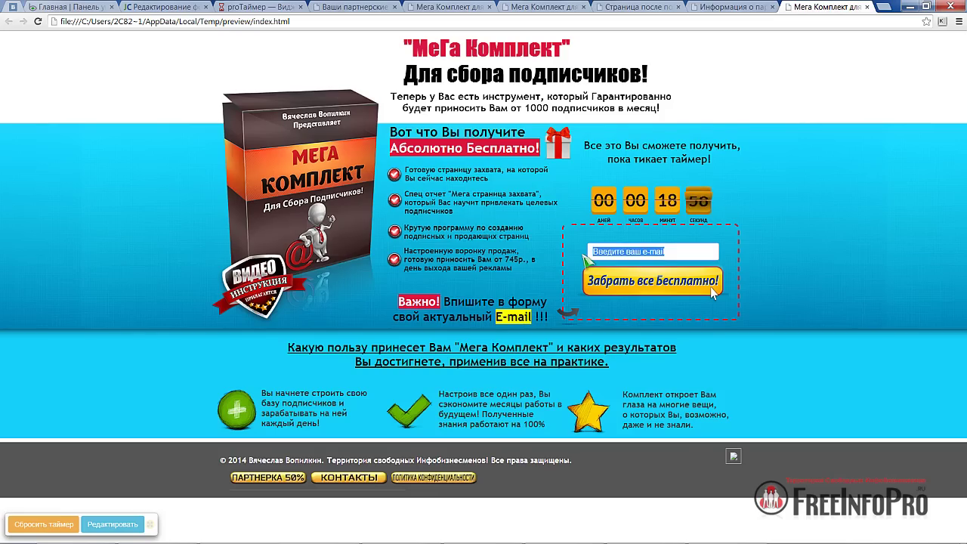
left_click(867, 7)
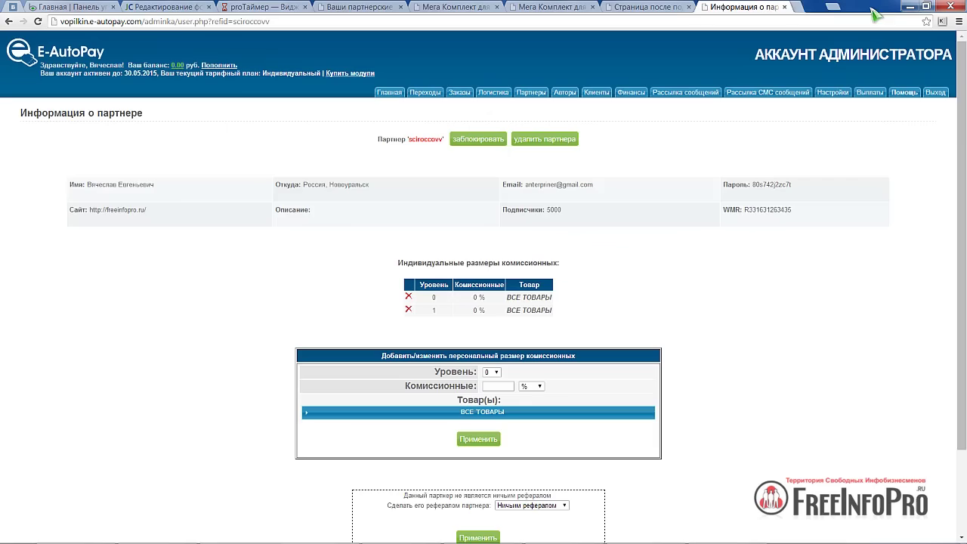
left_click(729, 532)
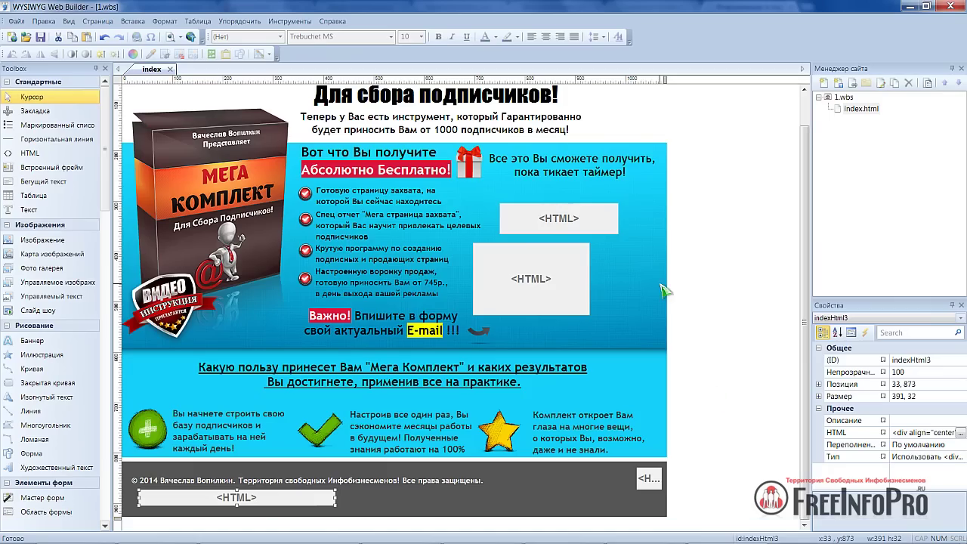
Step: Examine the LiveInternet counter code in the small footer HTML block and close its properties
double_click(652, 481)
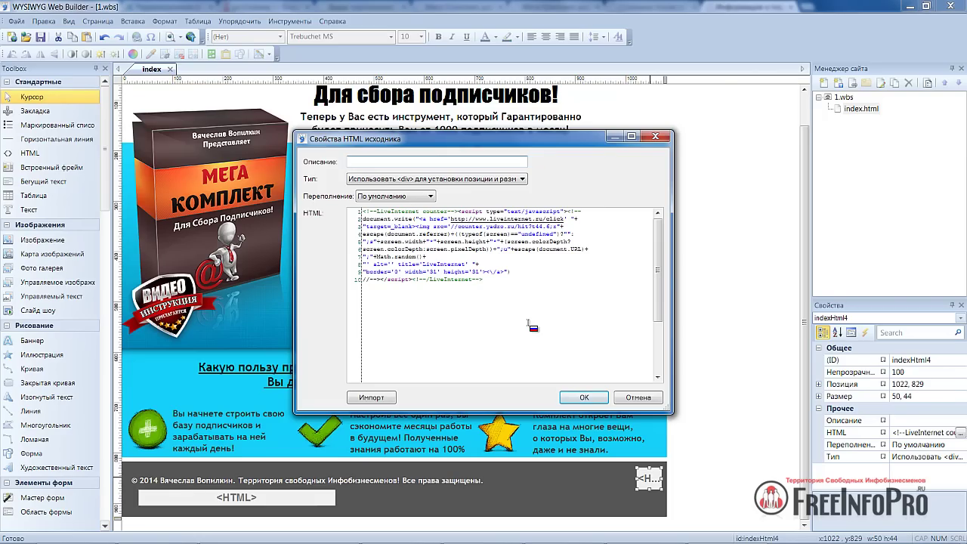
left_click_drag(362, 211, 561, 342)
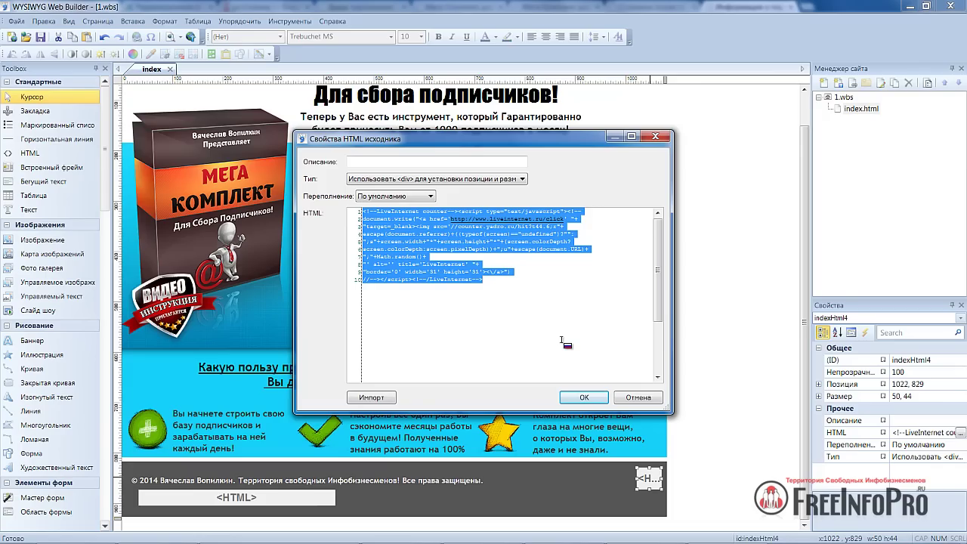
left_click(584, 399)
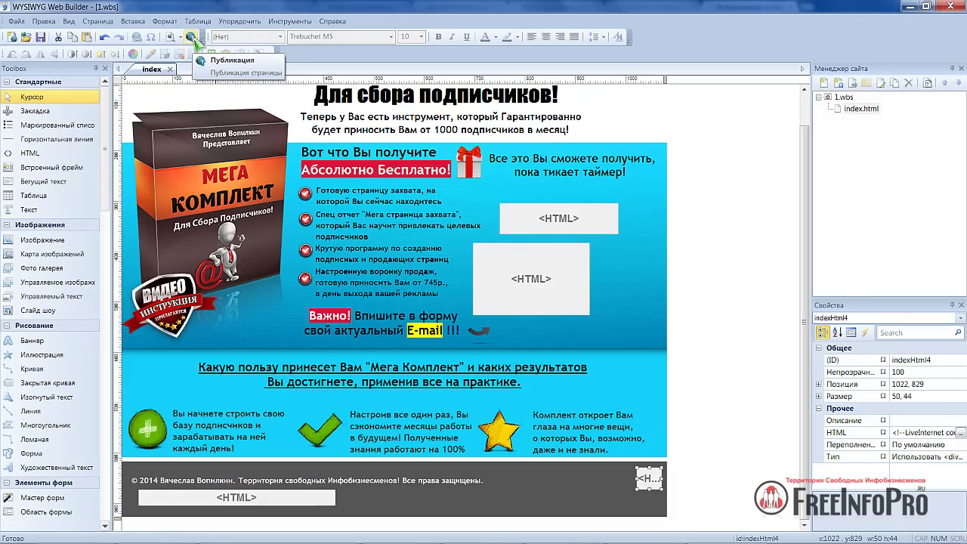
Step: Add the local folder J:\Мега Комплект для сбора подписчиков!\megapage as a publishing location and publish the index page there
left_click(194, 39)
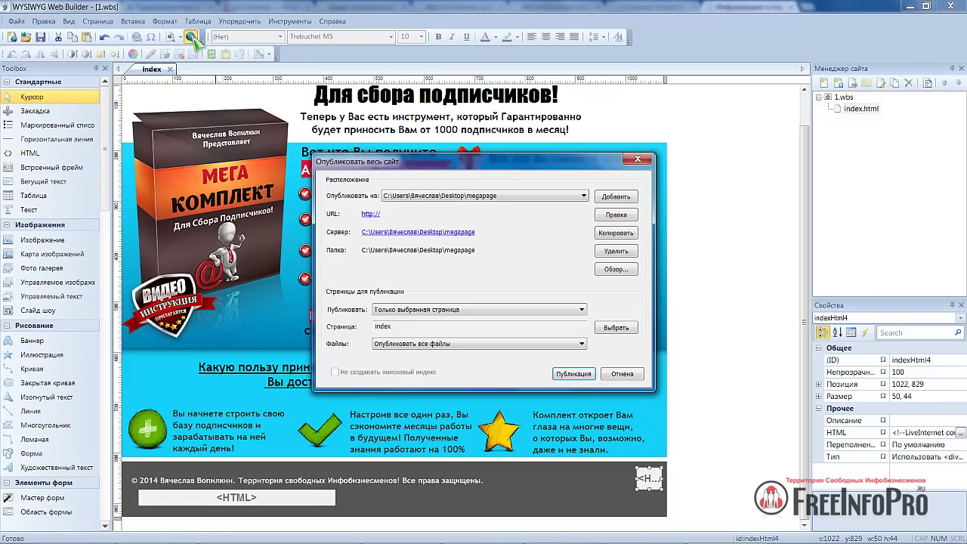
left_click(614, 197)
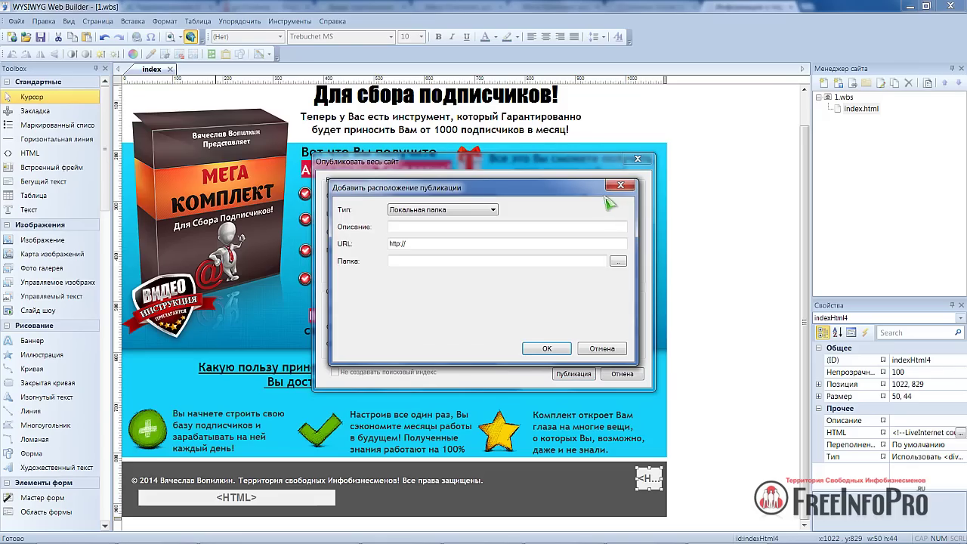
left_click(618, 262)
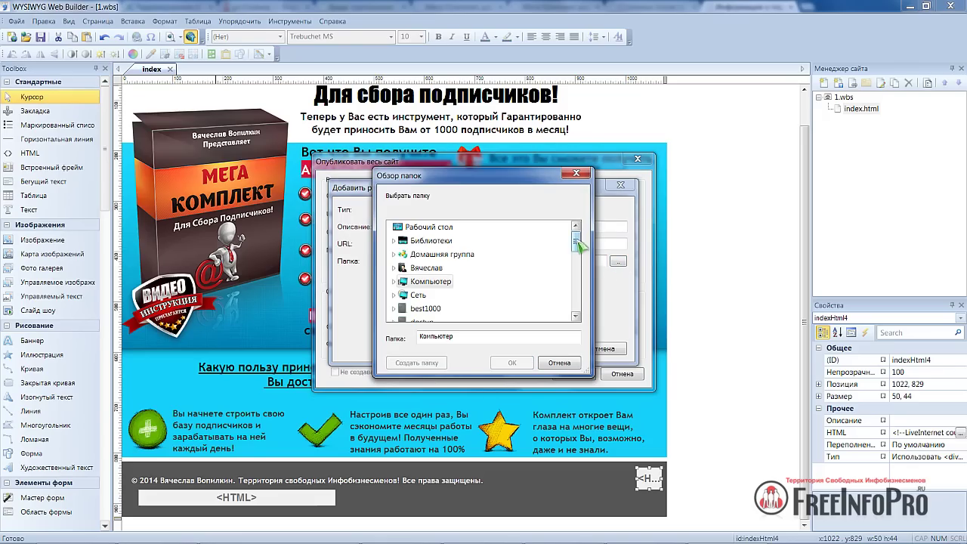
mouse_move(578, 240)
left_mouse_down()
mouse_move(579, 315)
mouse_move(565, 248)
mouse_move(580, 248)
mouse_move(580, 258)
left_mouse_up()
double_click(443, 268)
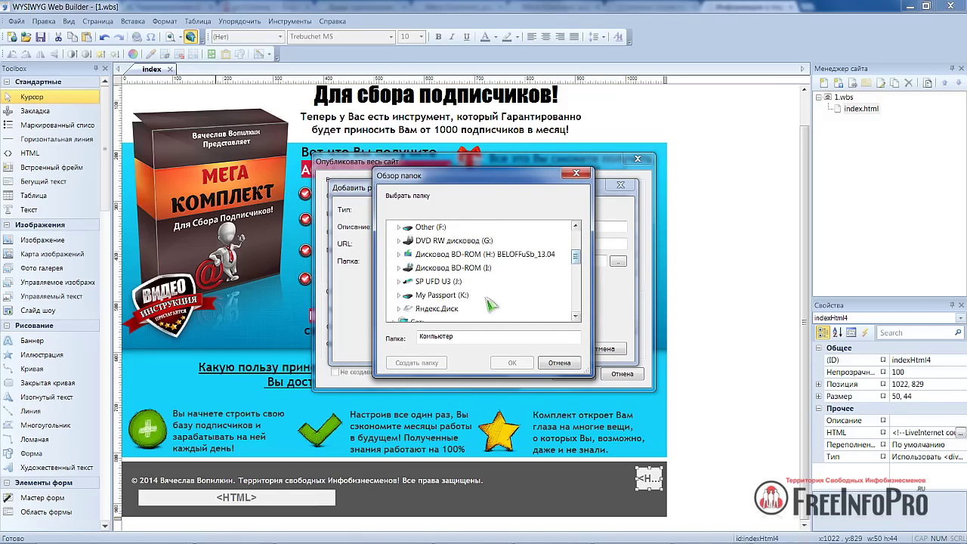
left_click(438, 281)
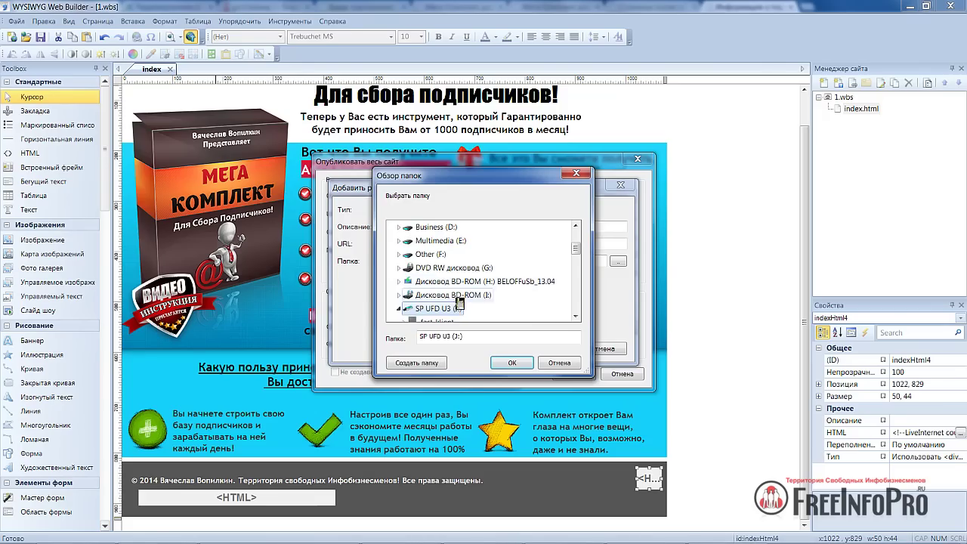
scroll(493, 292, "down", 1)
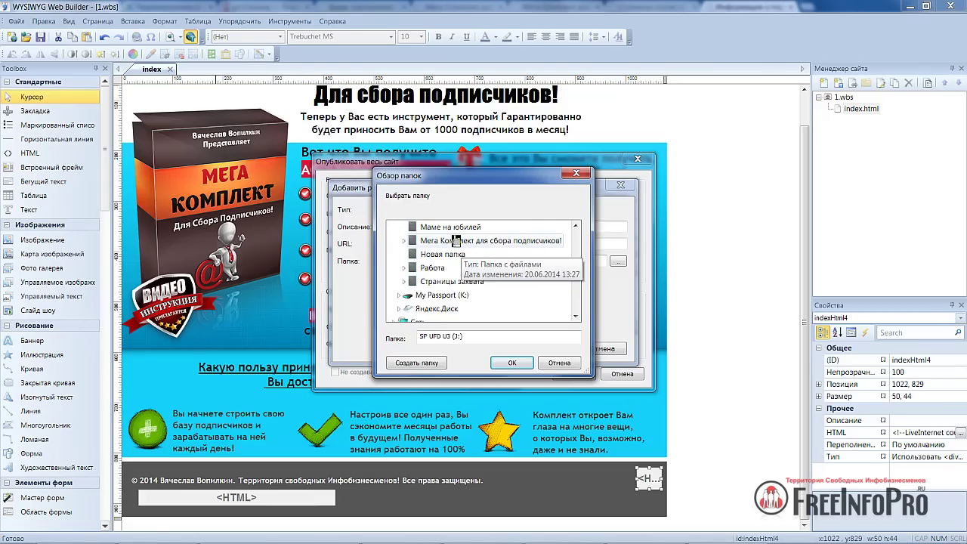
left_click(459, 244)
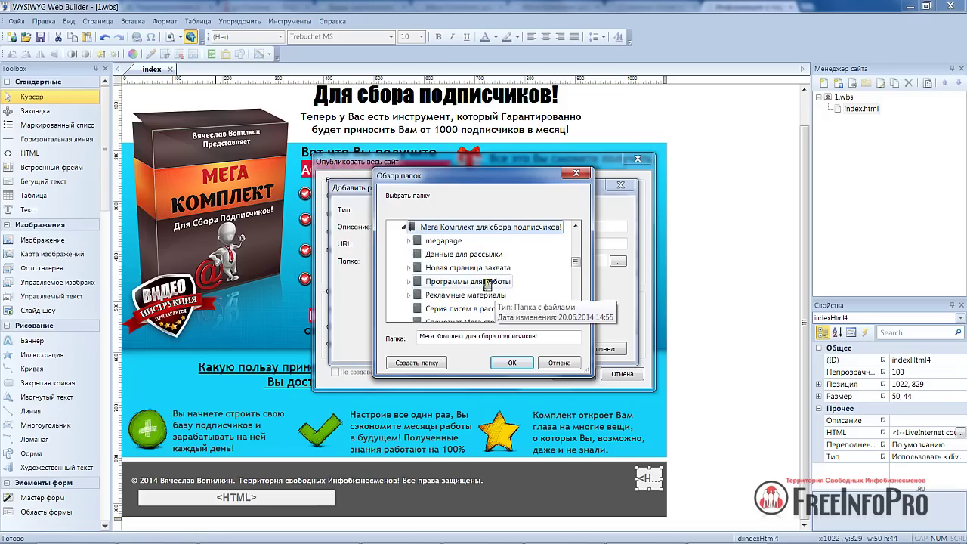
left_click(438, 243)
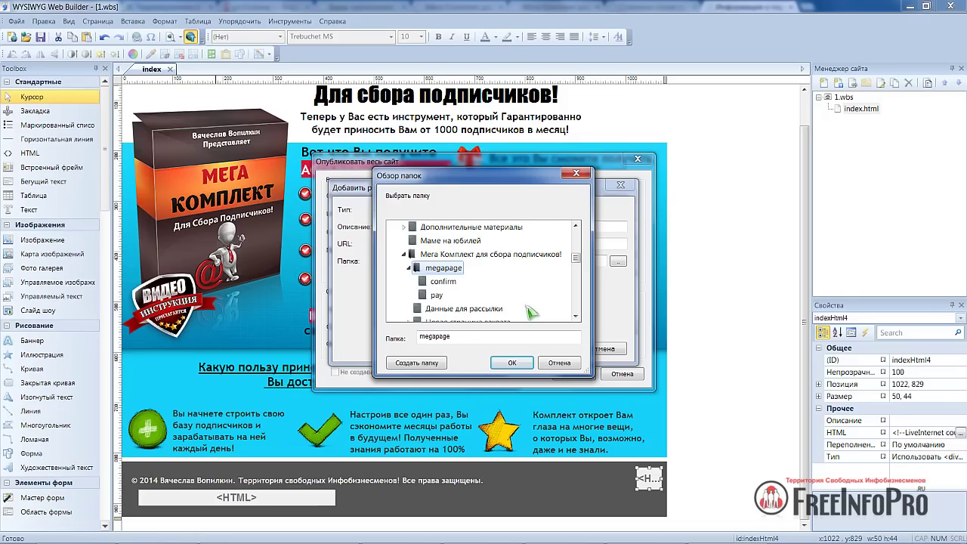
left_click(512, 363)
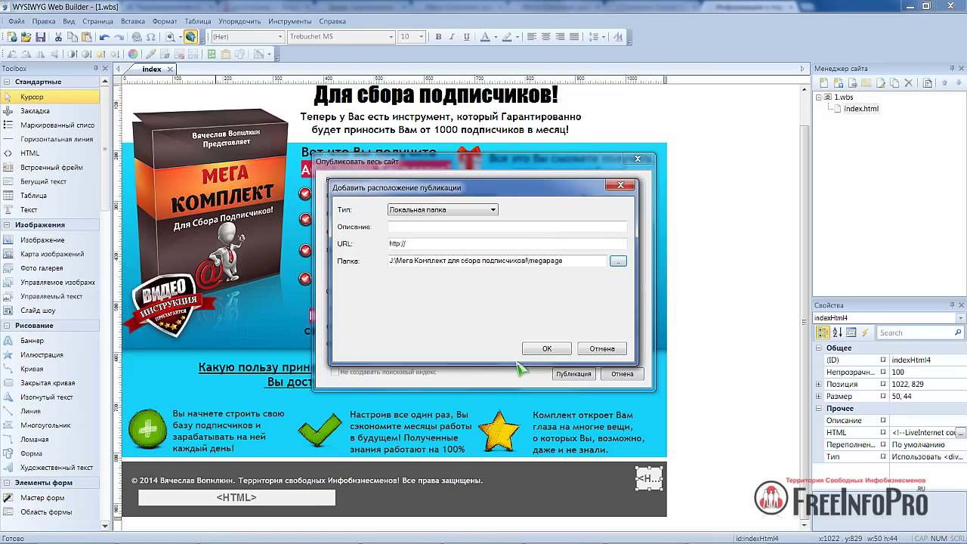
left_click(538, 352)
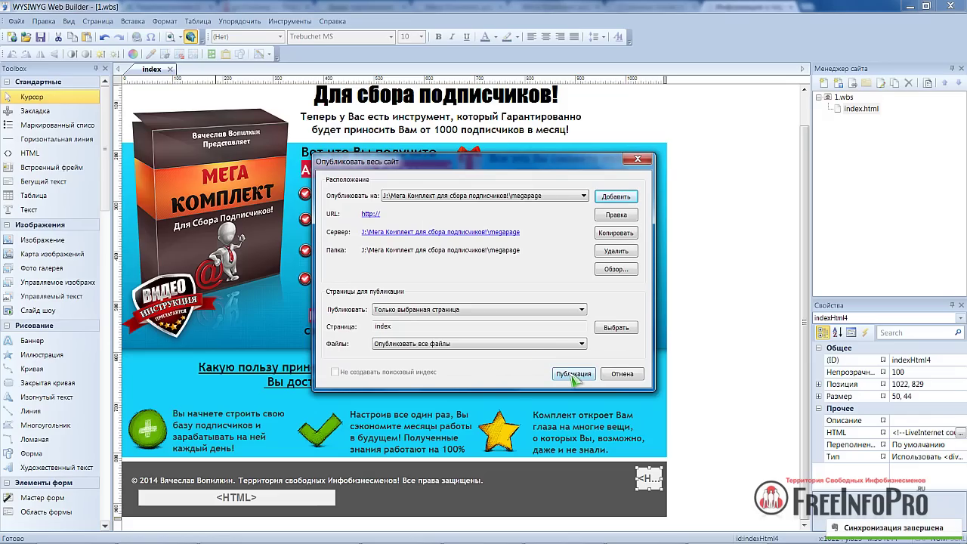
left_click(574, 374)
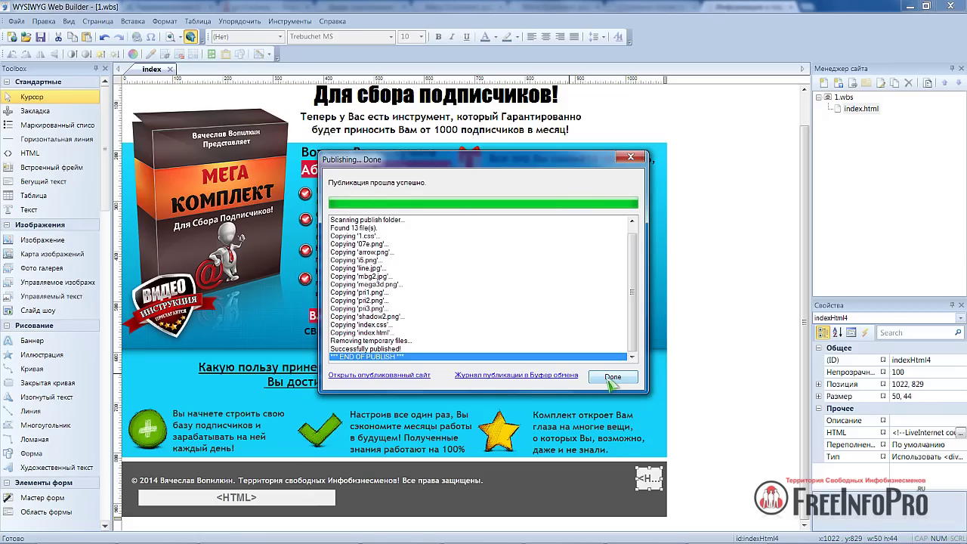
left_click(612, 378)
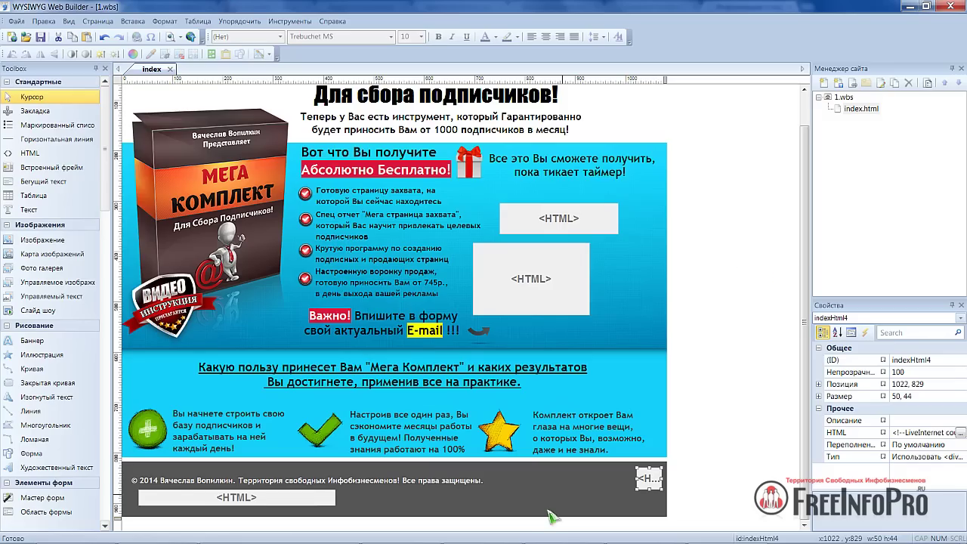
Step: Switch to the file explorer and open 1.wbs from the folder Страница с кнопкой оплаты in another WYSIWYG Web Builder instance
left_click(505, 532)
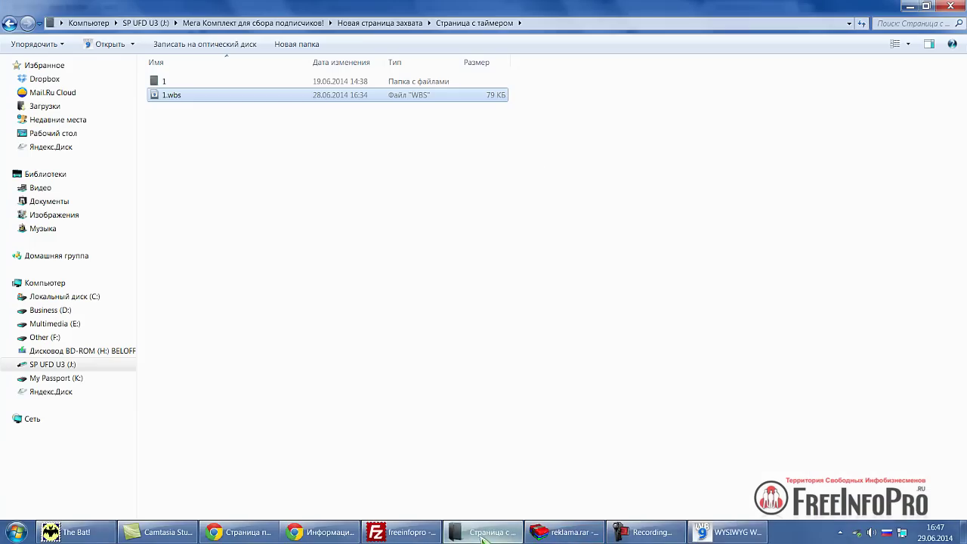
left_click(9, 23)
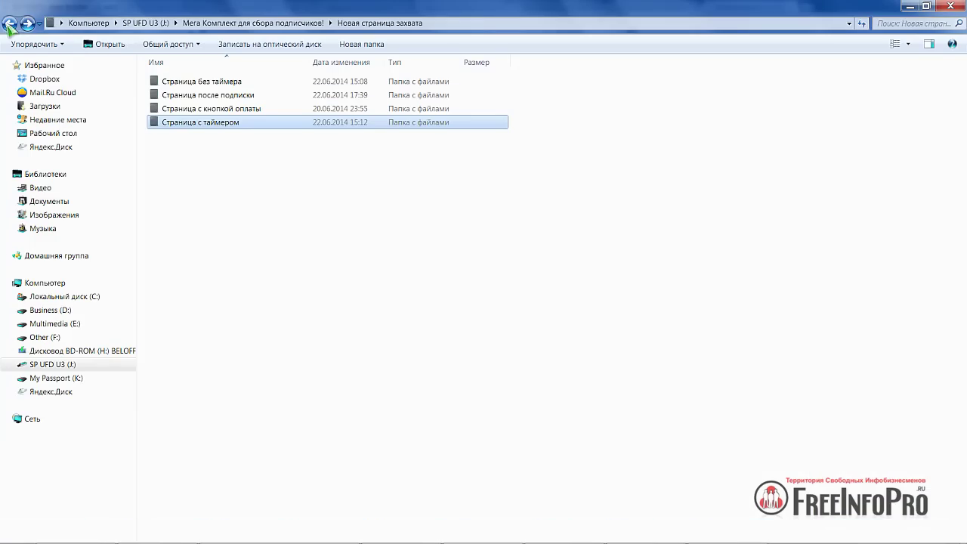
double_click(194, 111)
double_click(169, 96)
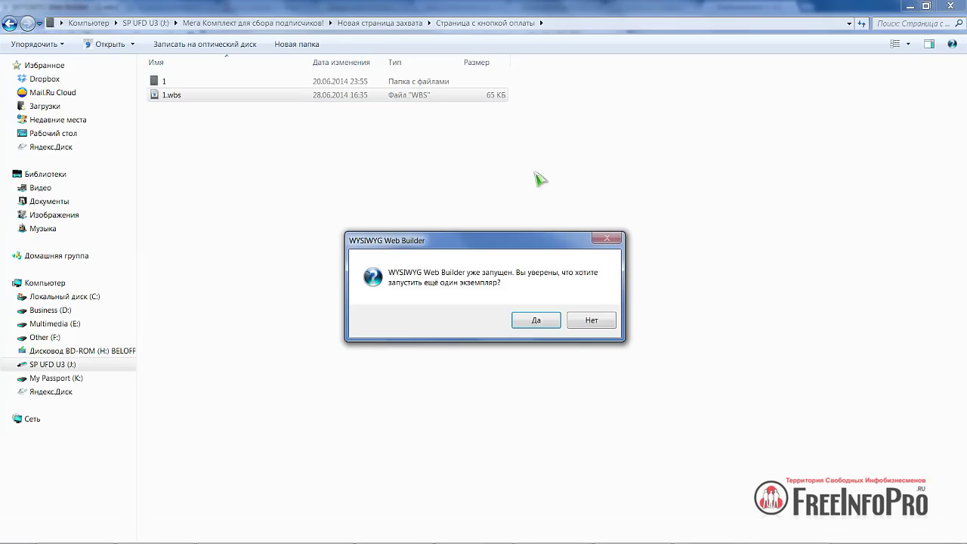
left_click(541, 321)
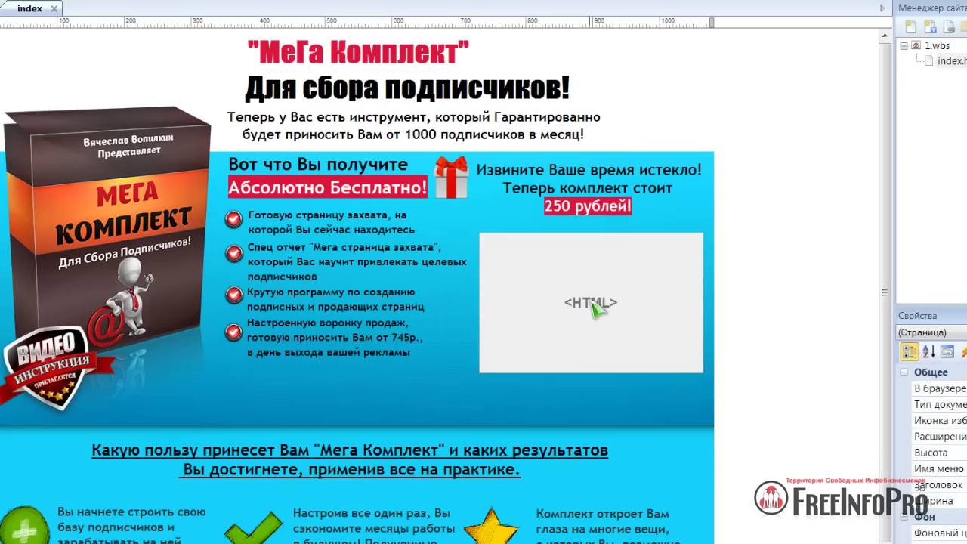
Step: Select the checkout address in the payment block's HTML code, and copy the partner link leading to it from the E-AutoPay links page in Chrome
double_click(580, 297)
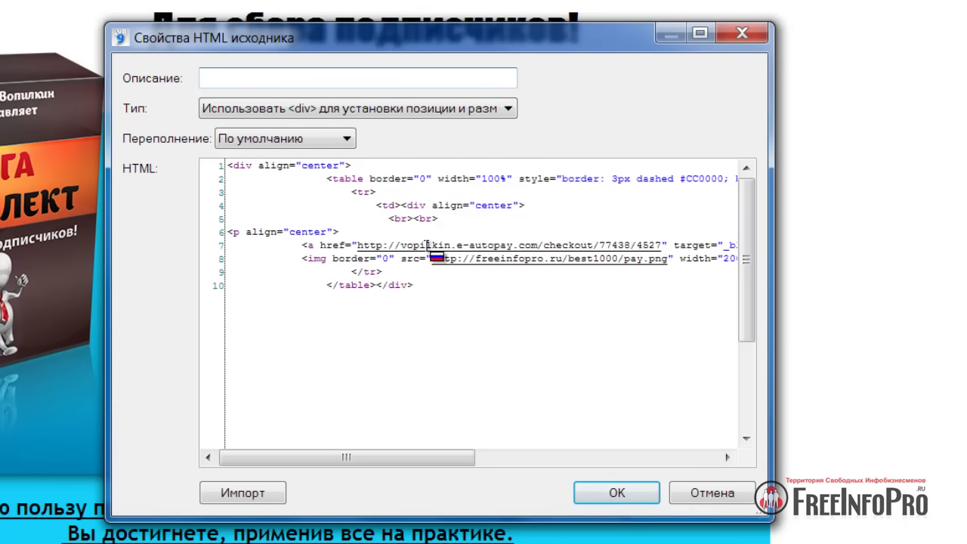
left_click_drag(357, 244, 664, 246)
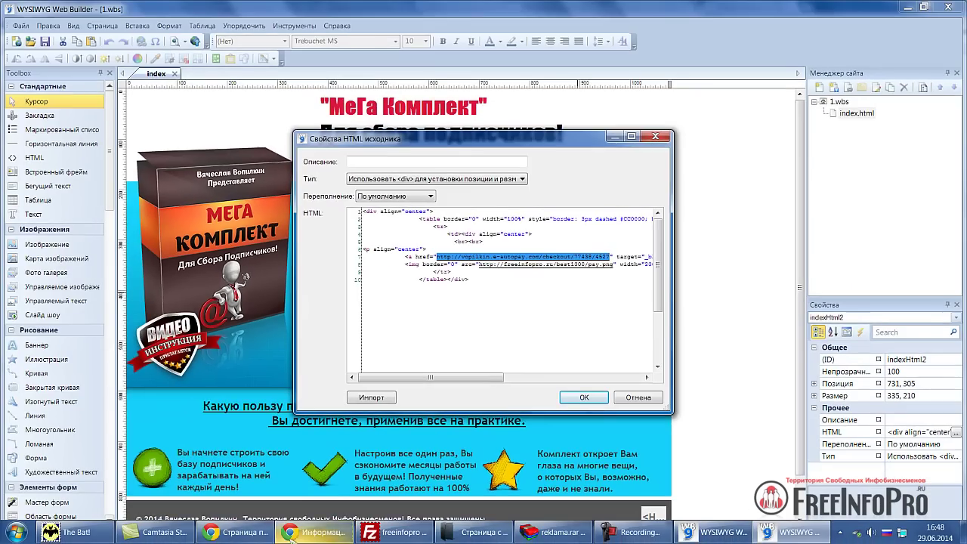
left_click(293, 534)
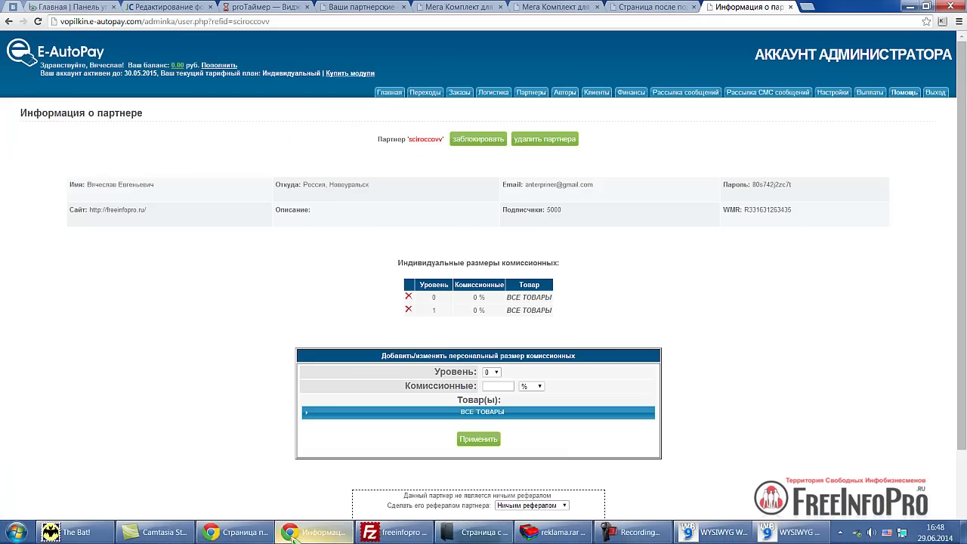
left_click(365, 9)
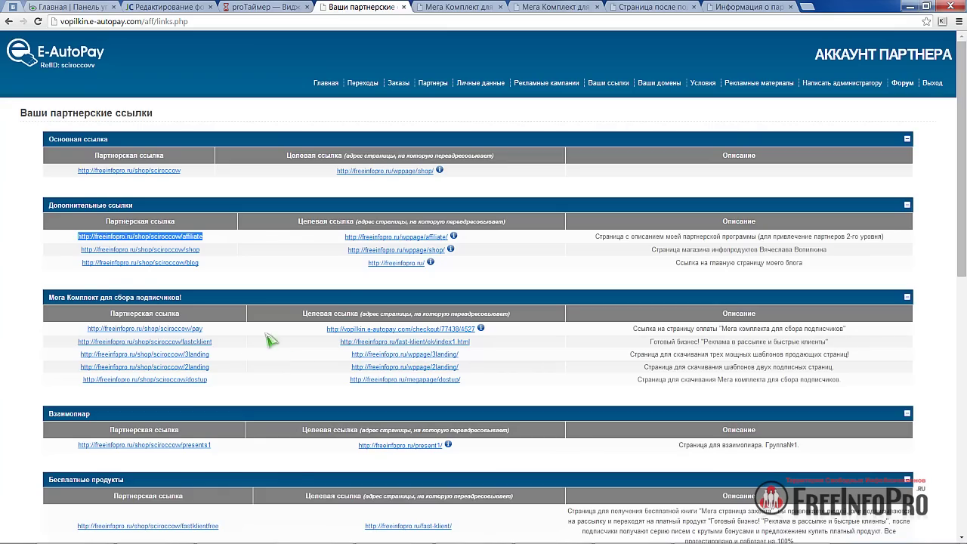
left_click_drag(212, 330, 87, 331)
key("ctrl+c")
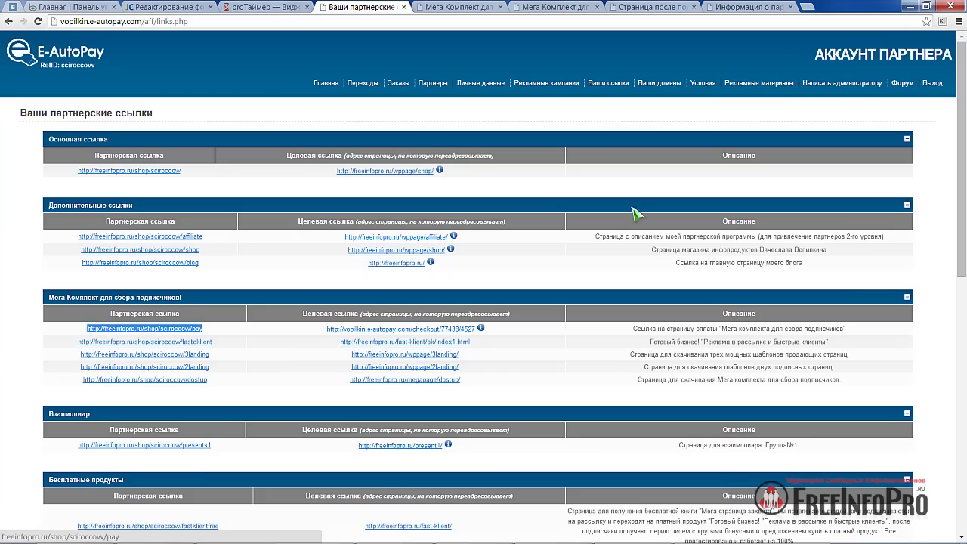
Step: Return to WYSIWYG Web Builder, replace the selected checkout address with the copied partner link and apply the code
left_click(907, 7)
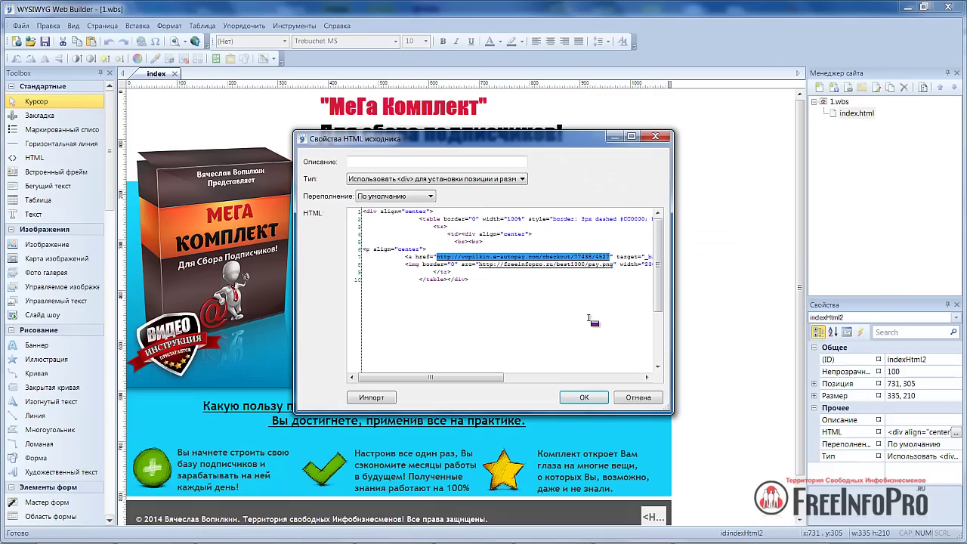
key("ctrl+v")
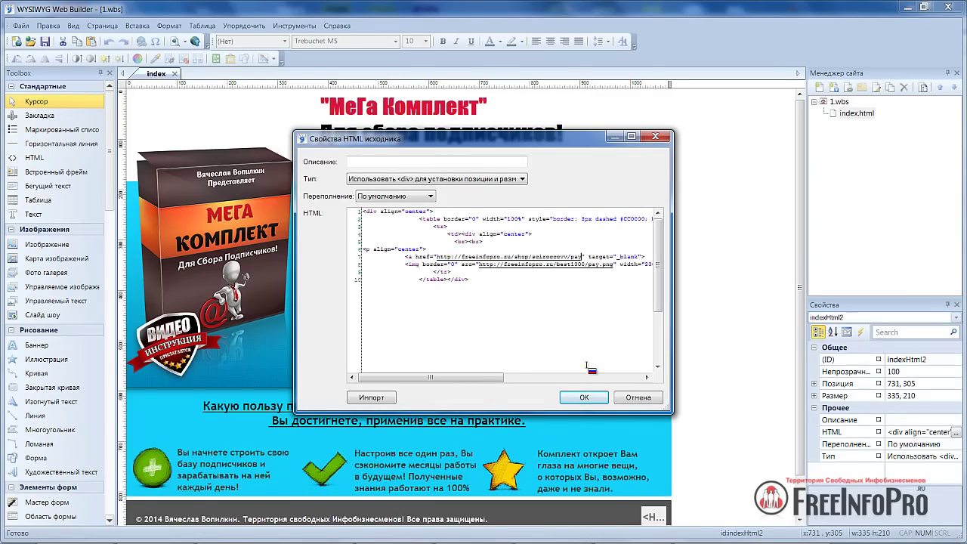
left_click(586, 398)
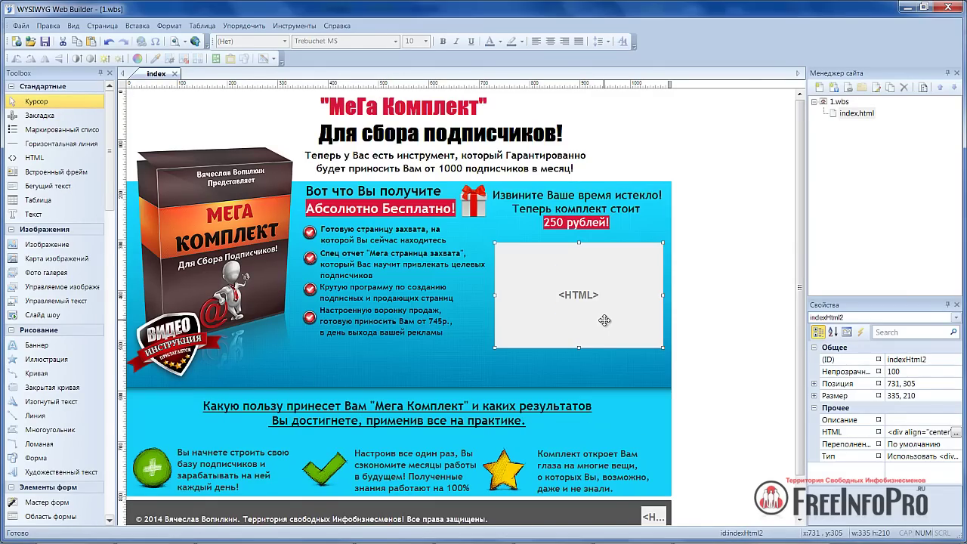
Step: Add the local folder J:\Мега Комплект для сбора подписчиков!\megapage\pay as the publishing location for the payment page
scroll(732, 301, "down", 1)
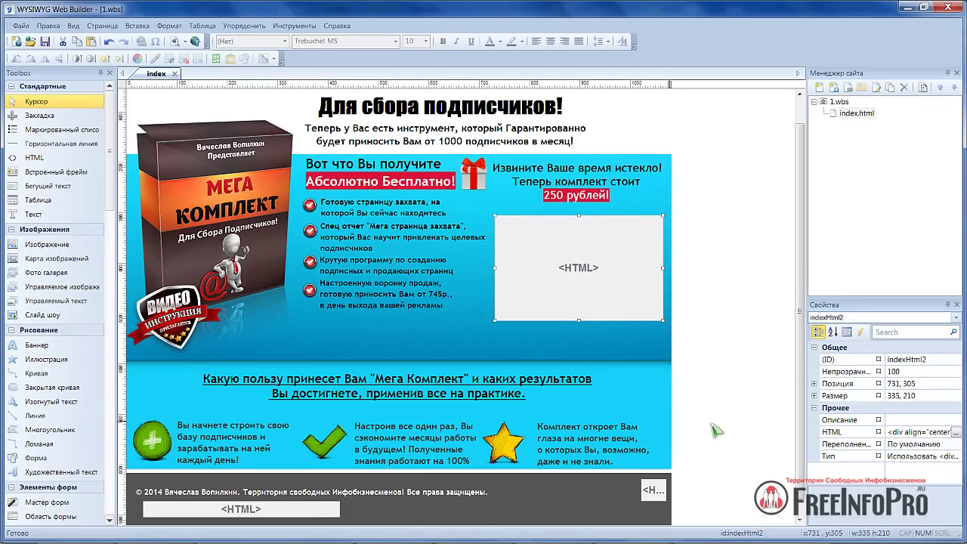
left_click(196, 41)
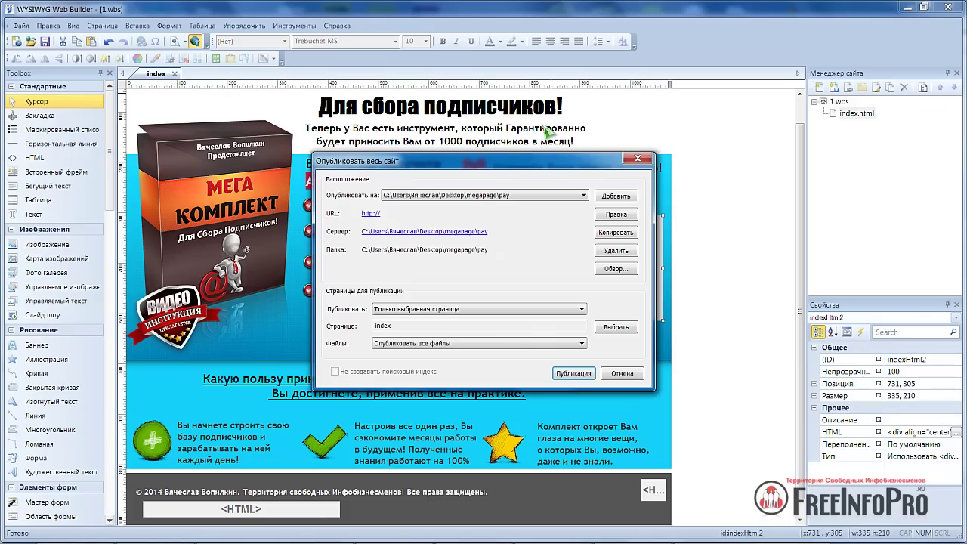
left_click(617, 196)
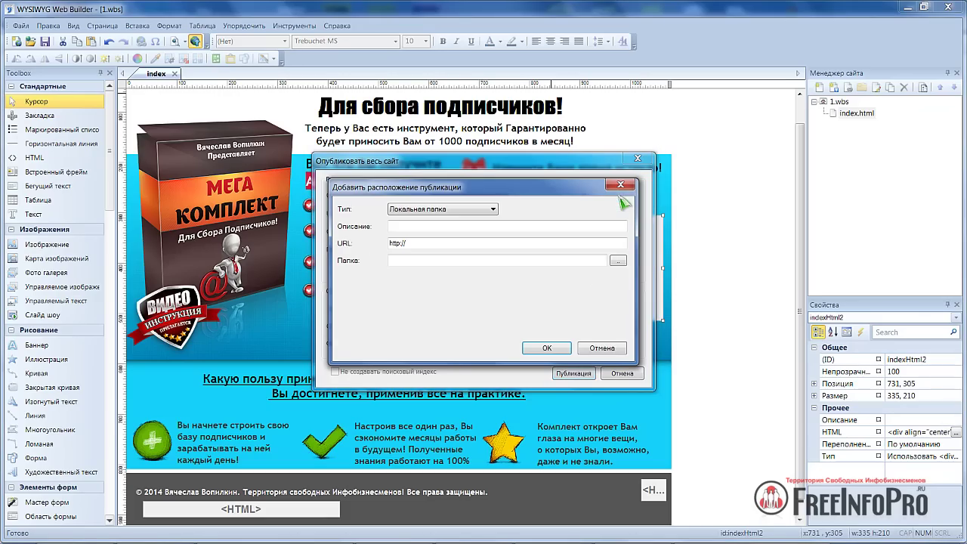
left_click(618, 261)
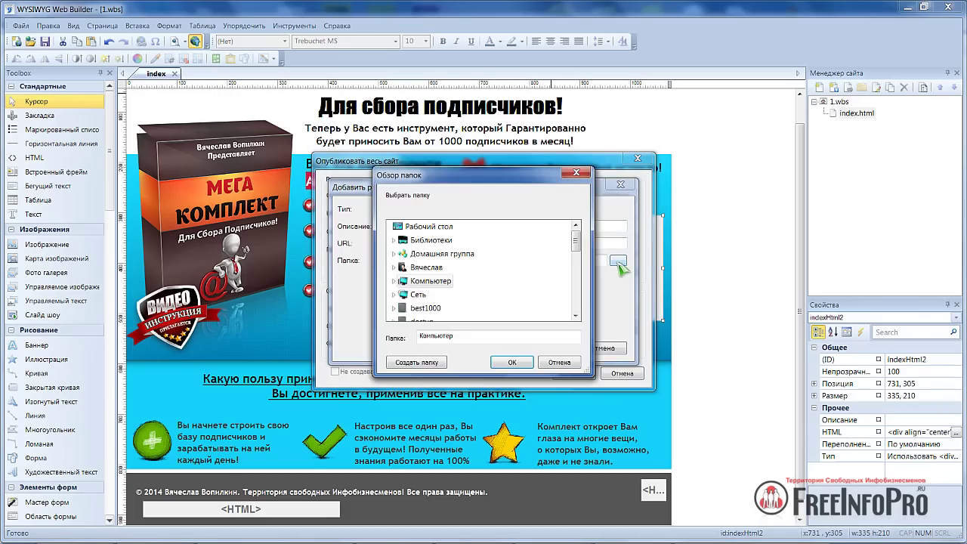
double_click(427, 282)
scroll(435, 291, "down", 2)
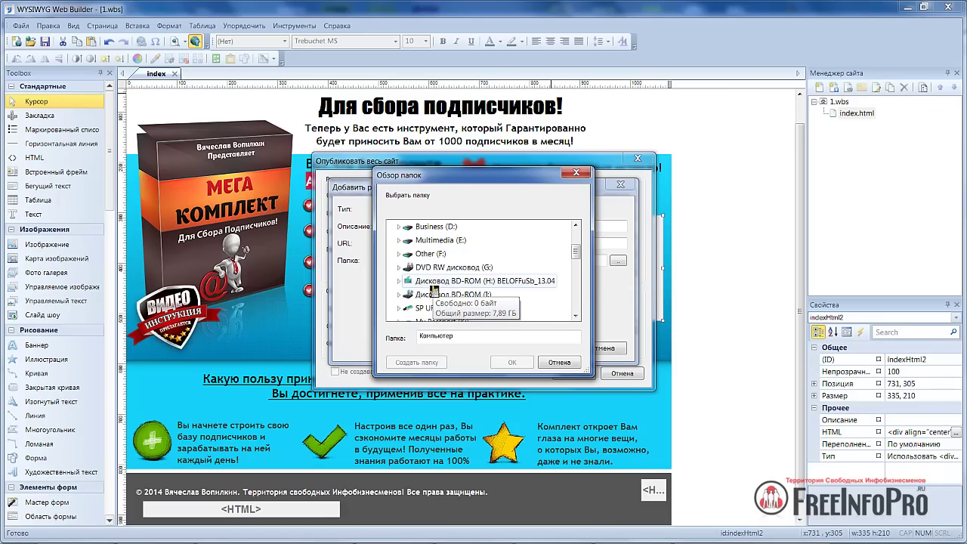
scroll(444, 276, "down", 1)
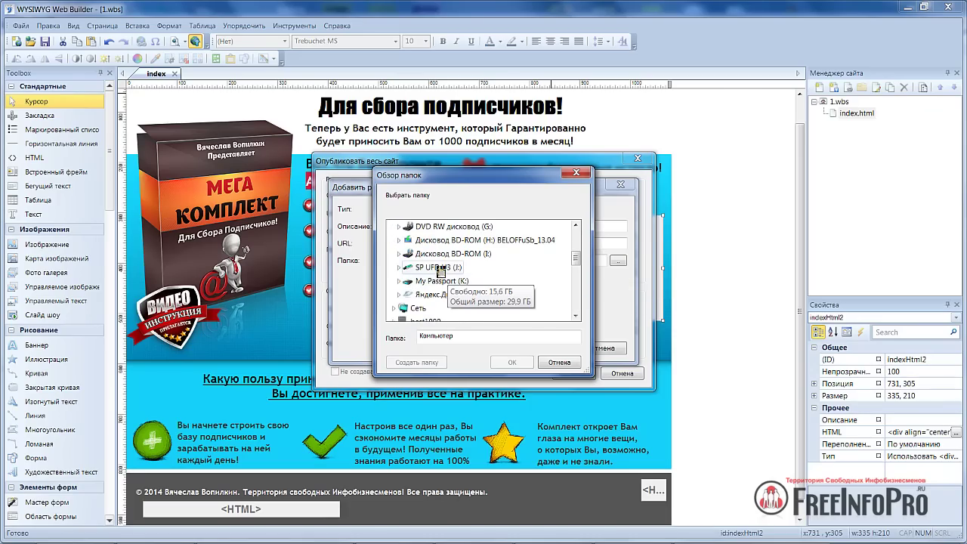
double_click(439, 268)
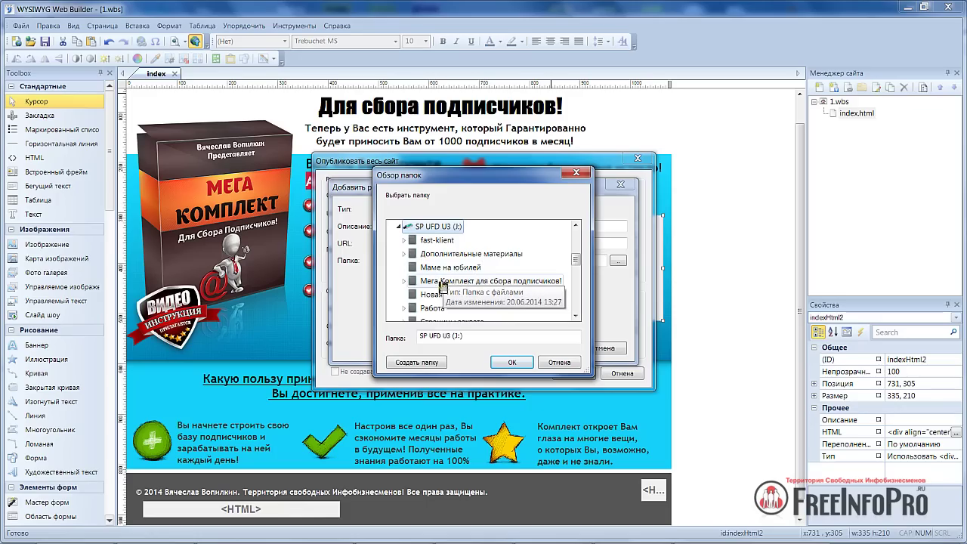
left_click(439, 281)
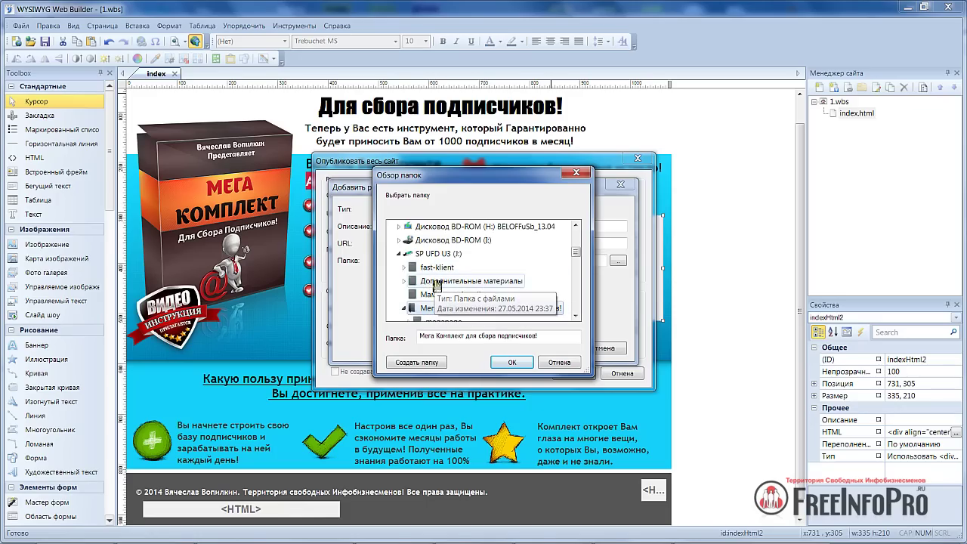
left_click(454, 281)
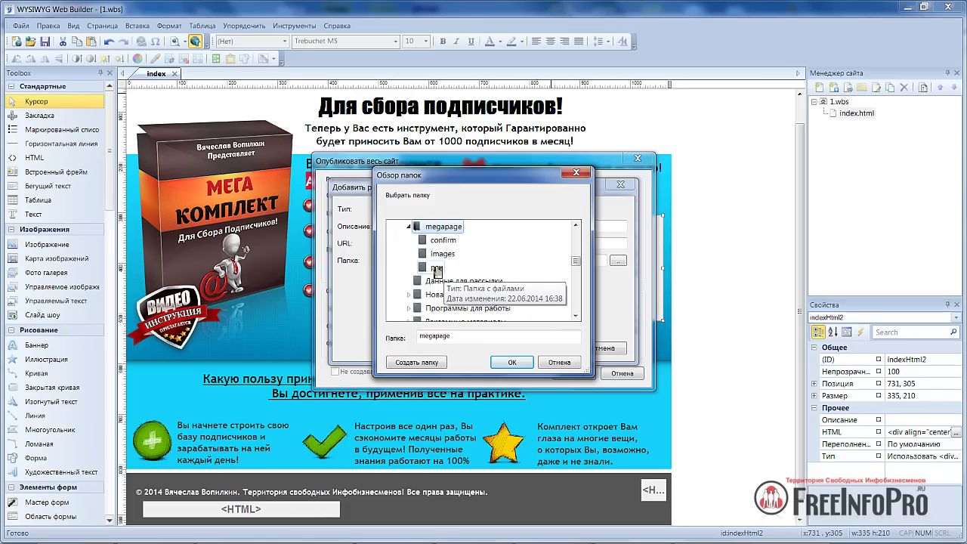
left_click(436, 268)
left_click(512, 362)
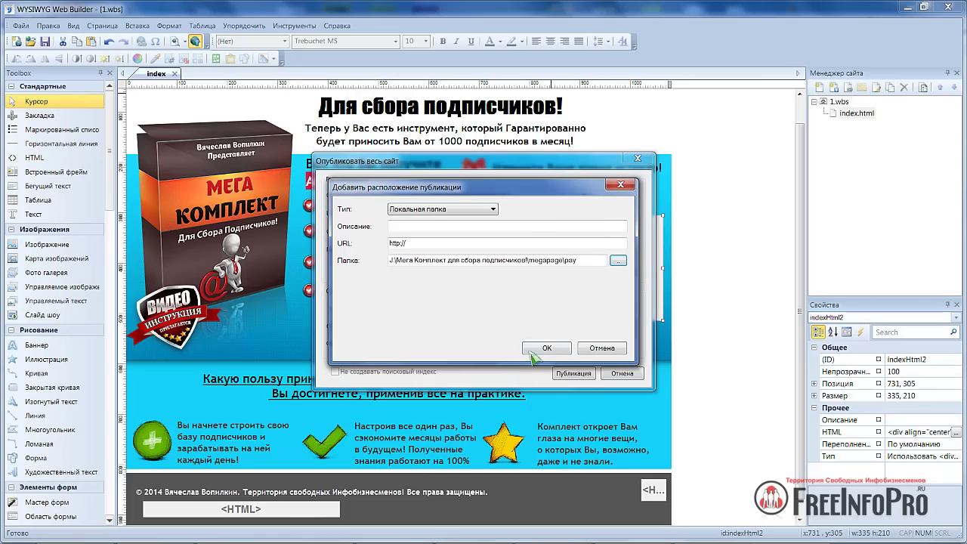
left_click(552, 351)
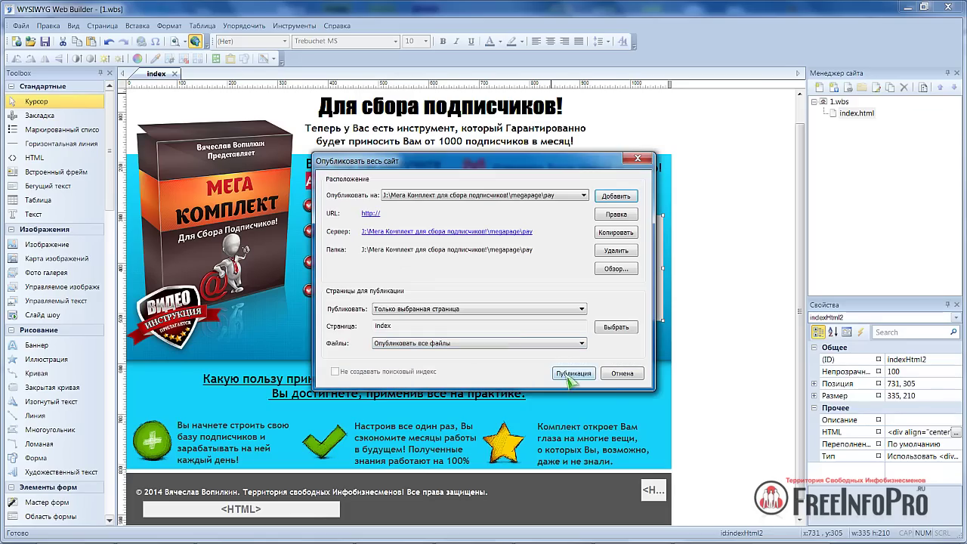
Step: Publish the payment page to the megapage\pay folder and close the publishing report
left_click(568, 375)
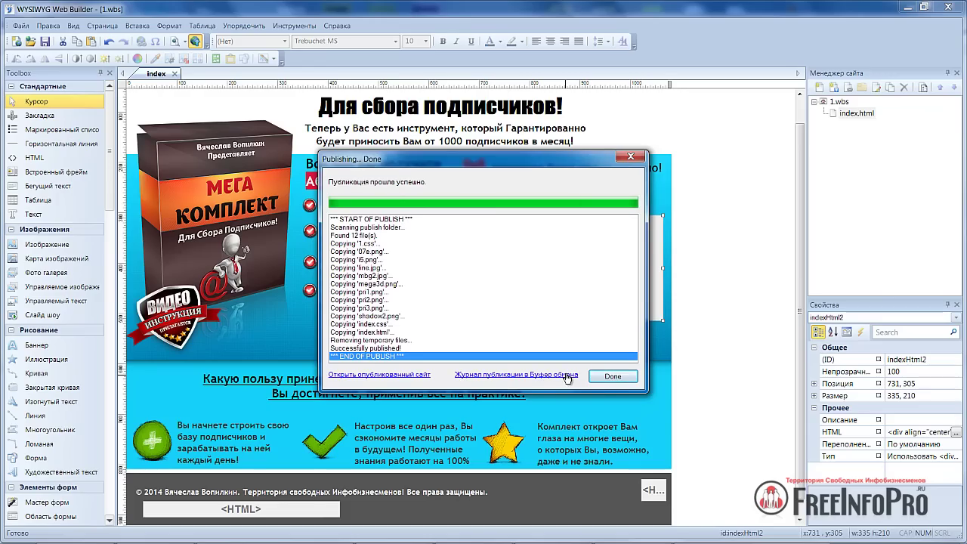
left_click(612, 377)
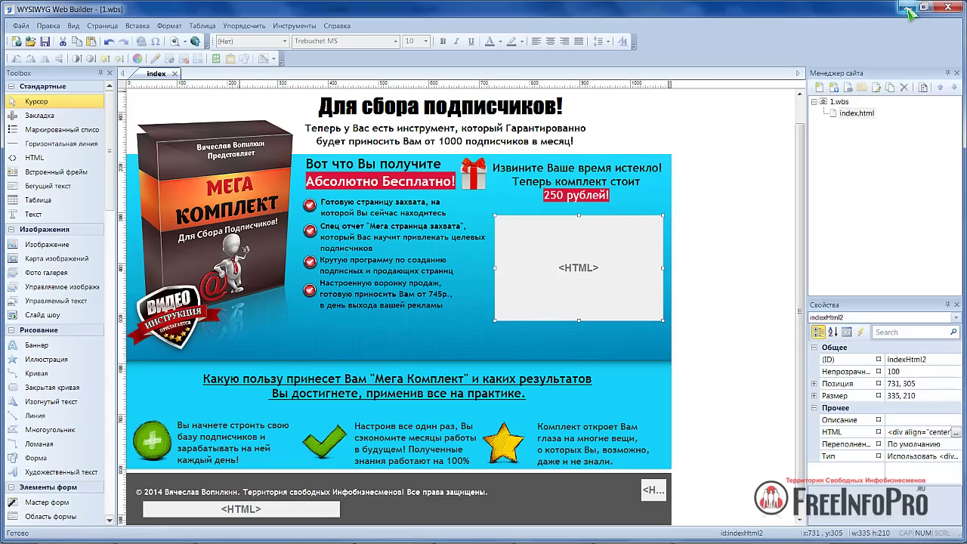
Step: Switch to the file explorer and open 1.wbs from the folder Страница после подписки in another WYSIWYG Web Builder instance
left_click(909, 9)
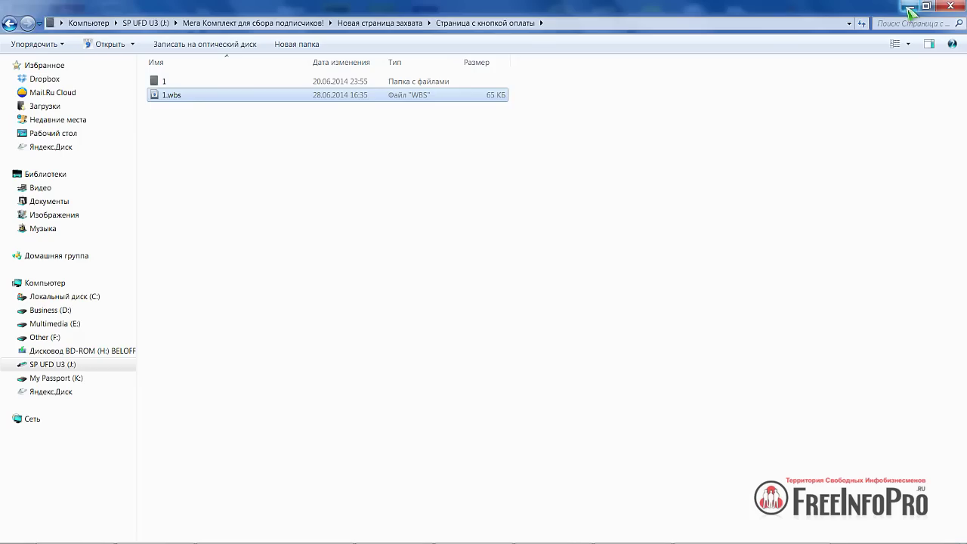
left_click(11, 25)
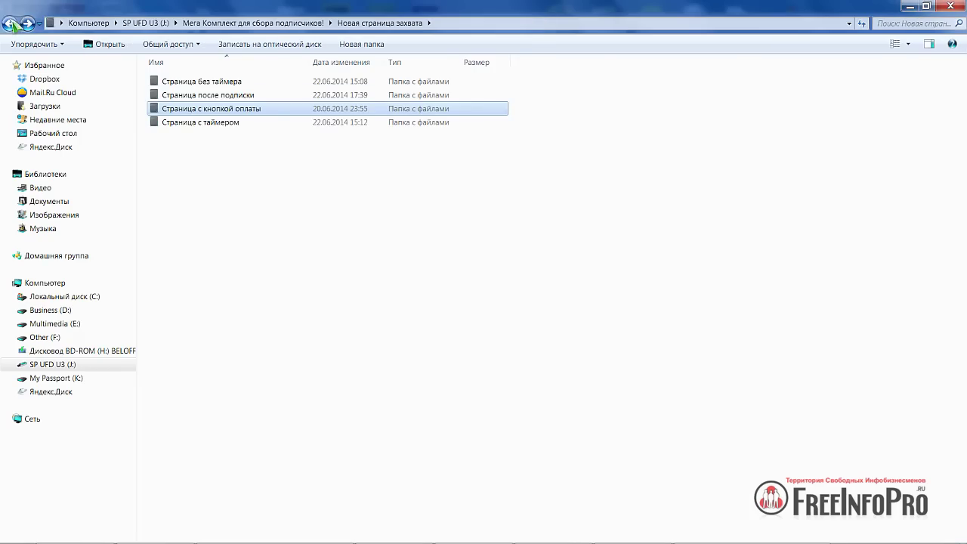
double_click(210, 95)
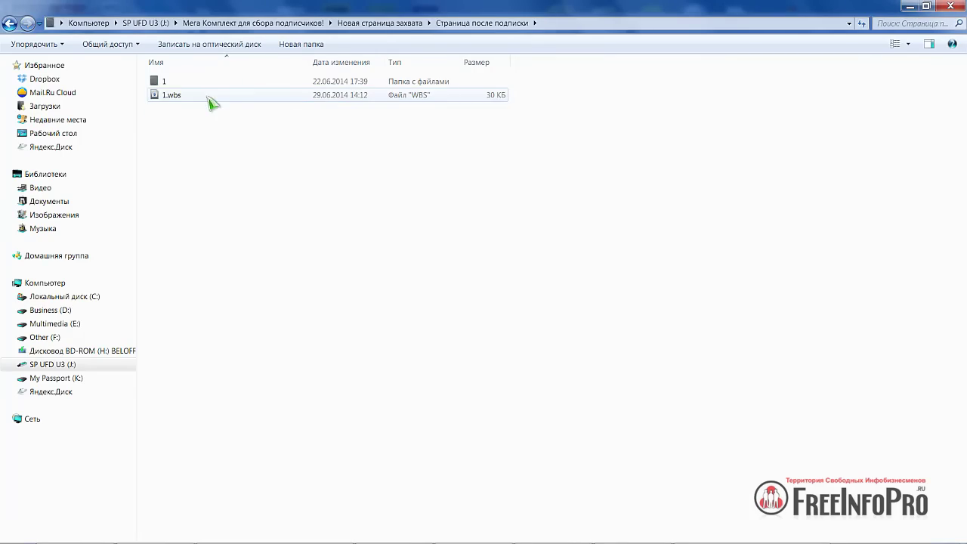
left_click(168, 100)
double_click(168, 98)
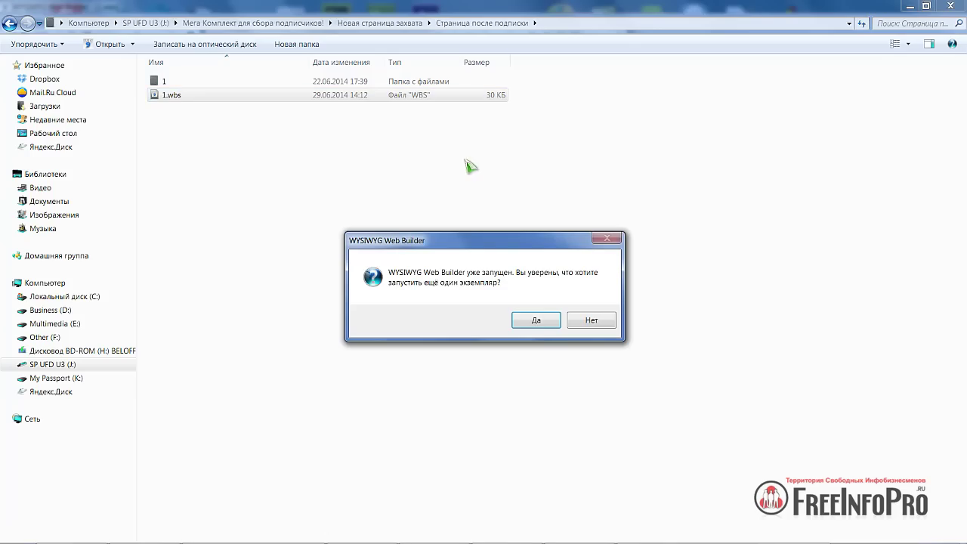
left_click(538, 322)
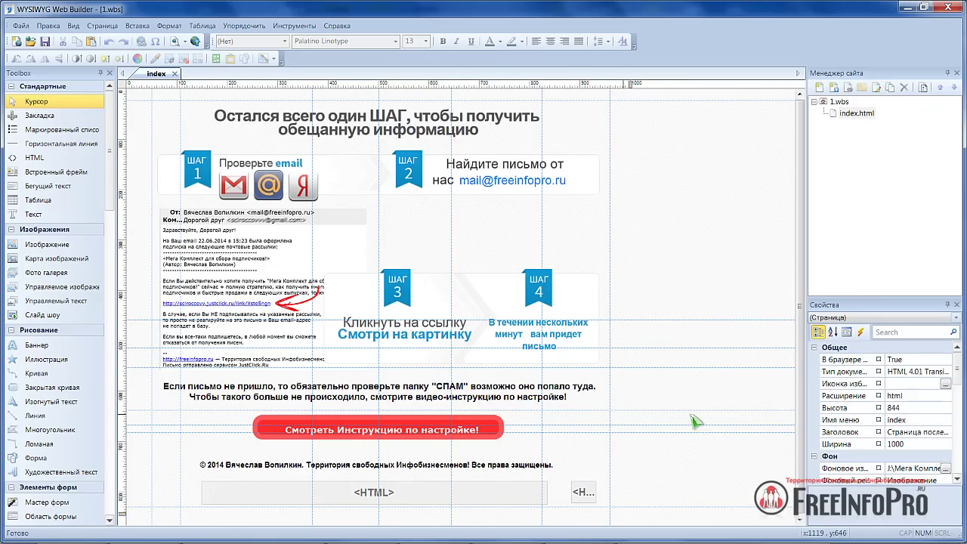
Step: Inspect the sender e-mail text in step 2, the copyright line and the two HTML blocks at the page's foot
left_click(567, 177)
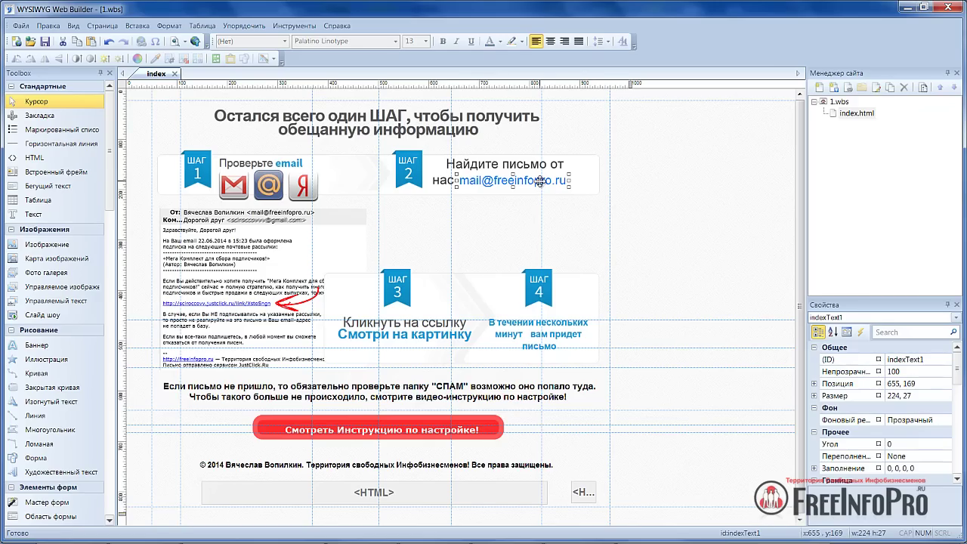
left_click(320, 469)
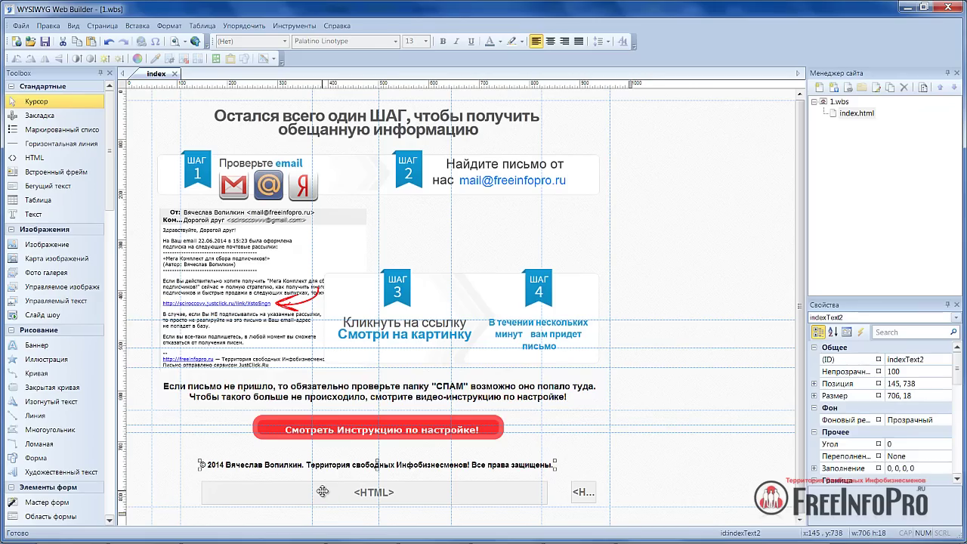
left_click(323, 491)
left_click(587, 492)
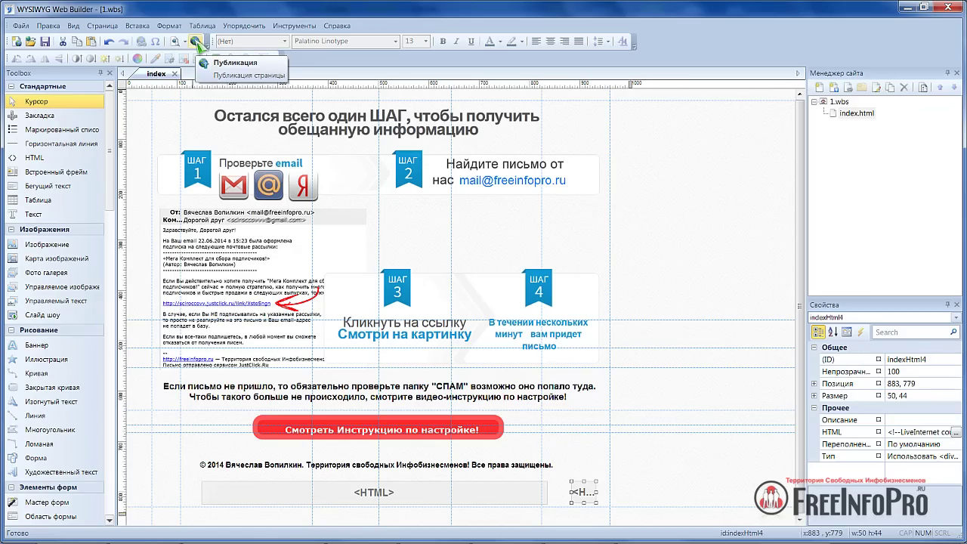
Step: Add the local folder J:\Мега Комплект для сбора подписчиков!\megapage\confirm as the publishing location for the post-subscription page
left_click(195, 41)
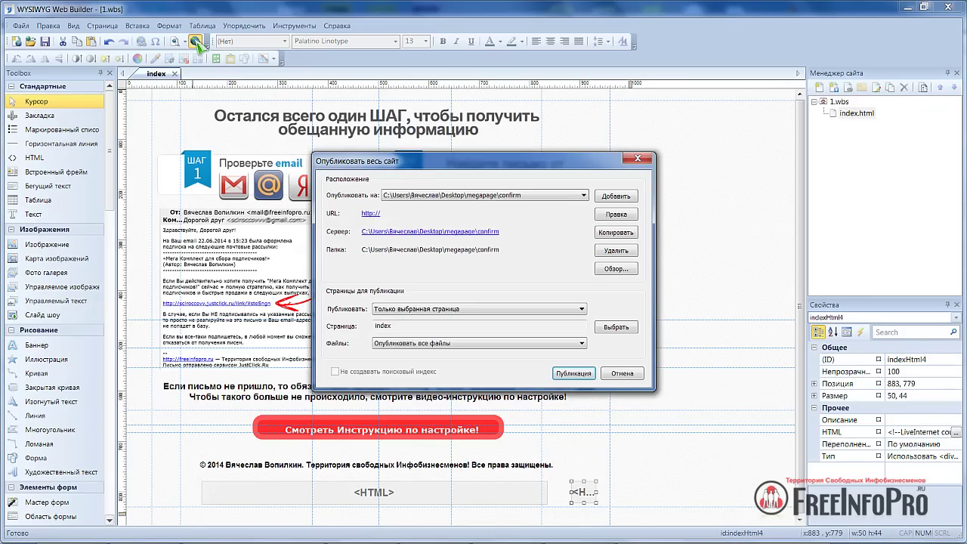
left_click(616, 197)
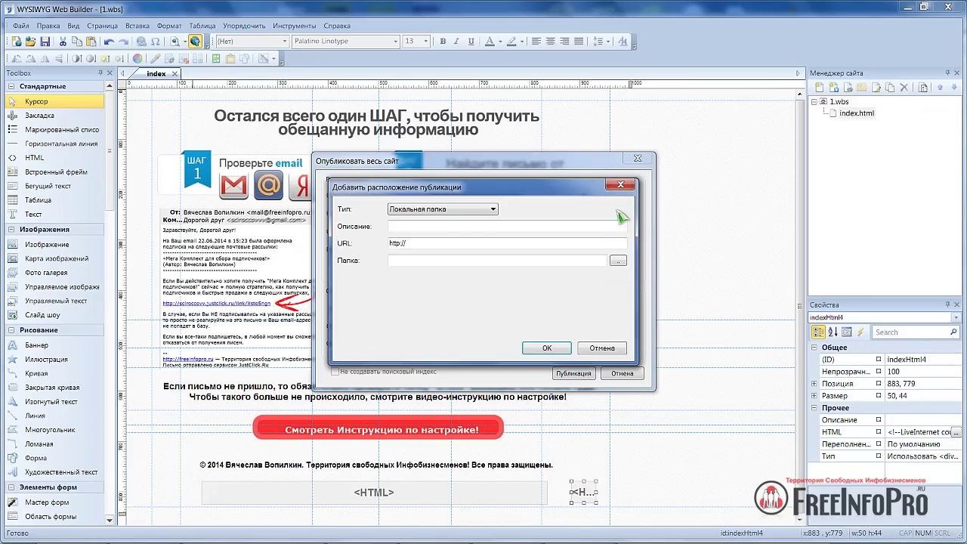
left_click(616, 262)
double_click(424, 282)
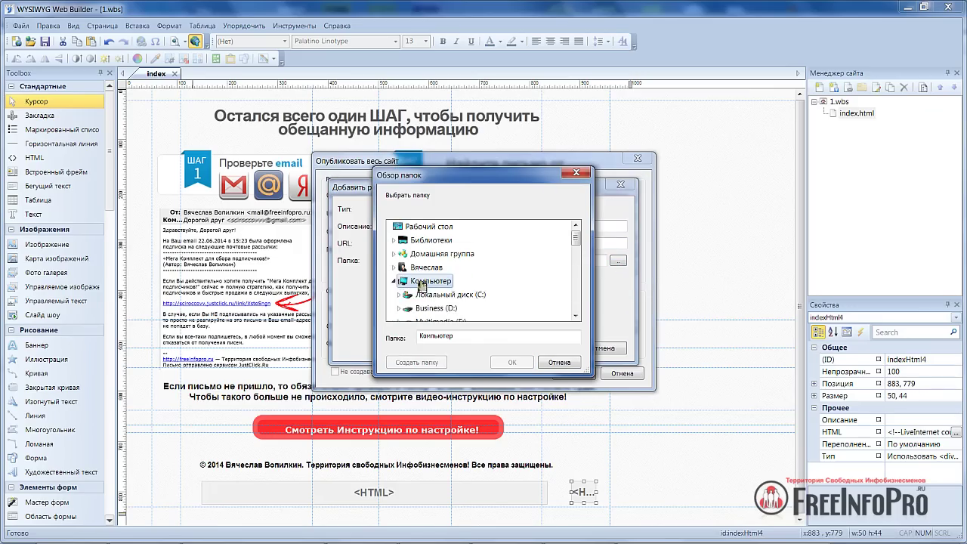
scroll(429, 292, "down", 3)
left_click(436, 267)
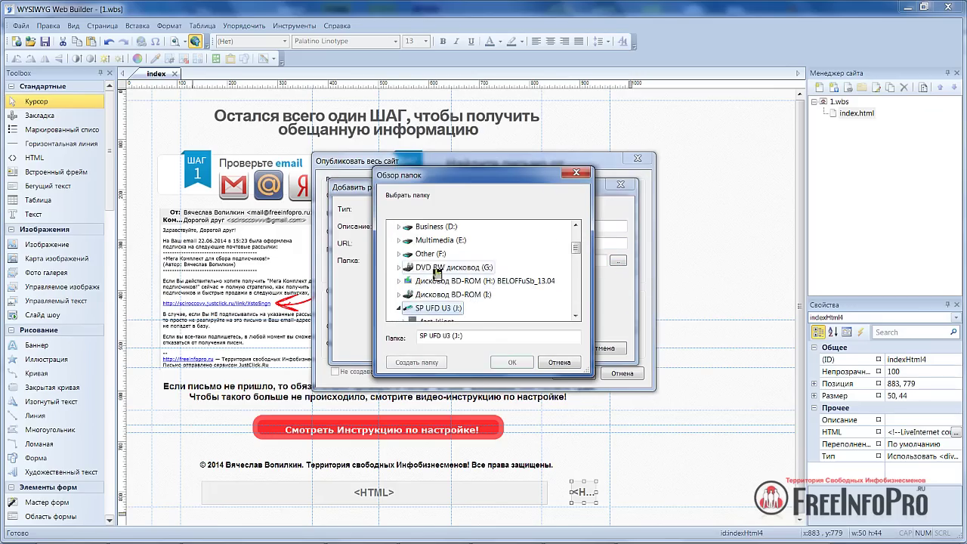
scroll(461, 257, "up", 2)
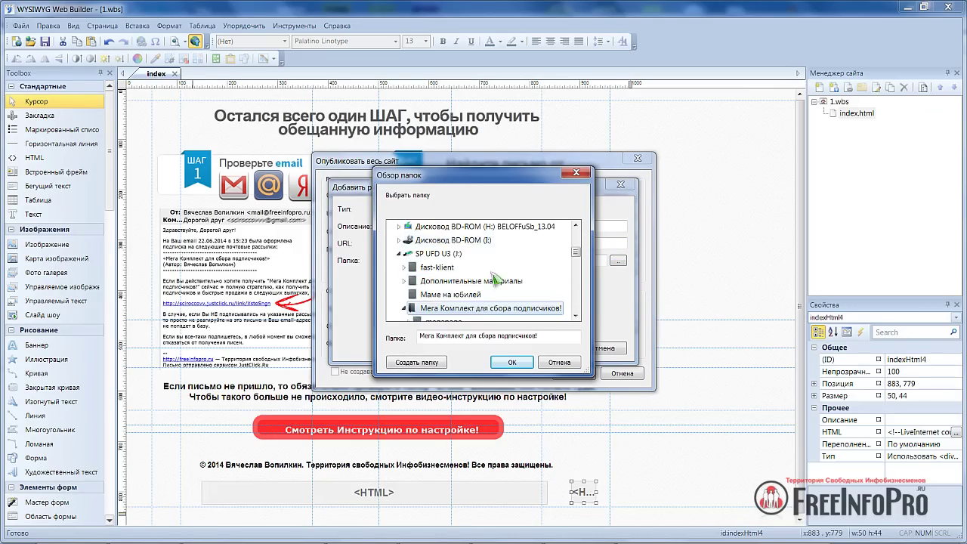
left_click(453, 306)
left_click(442, 282)
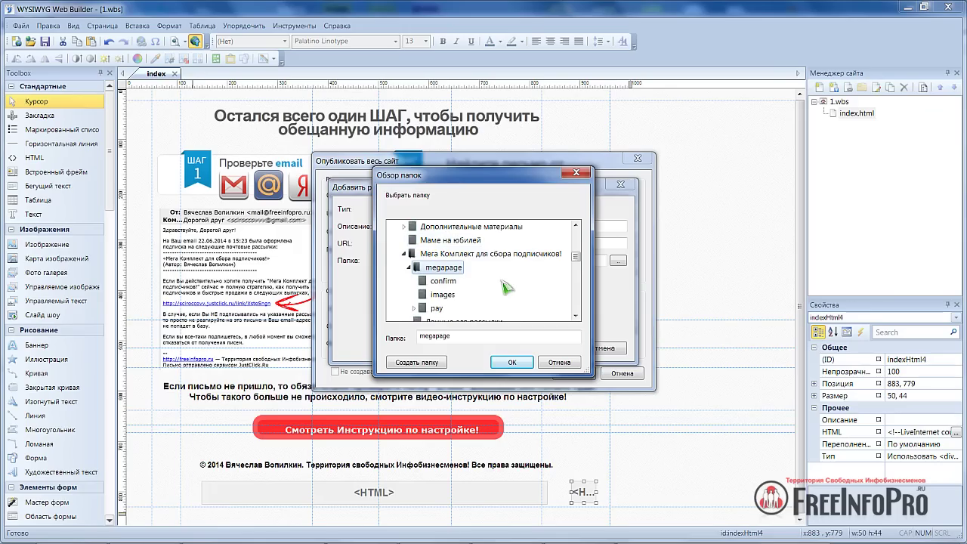
left_click(442, 281)
left_click(513, 364)
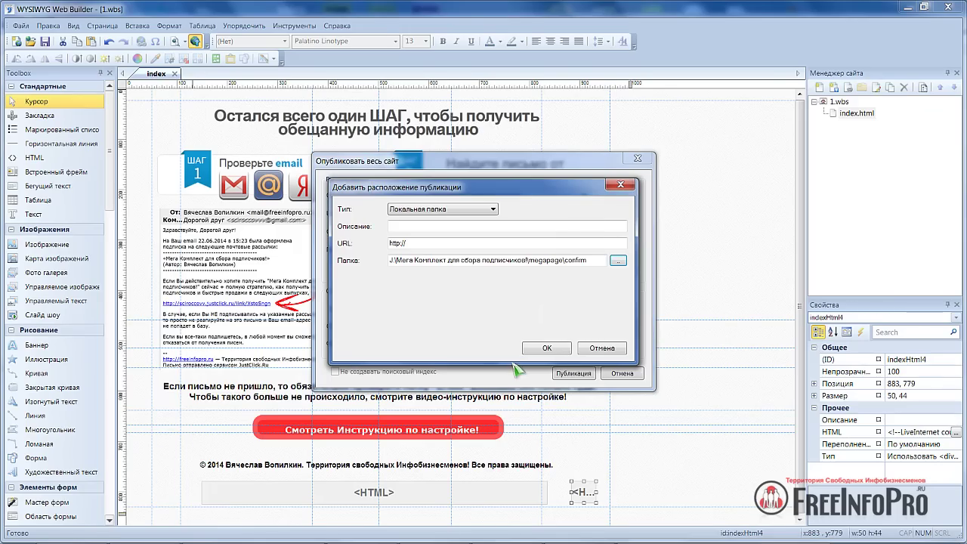
left_click(547, 349)
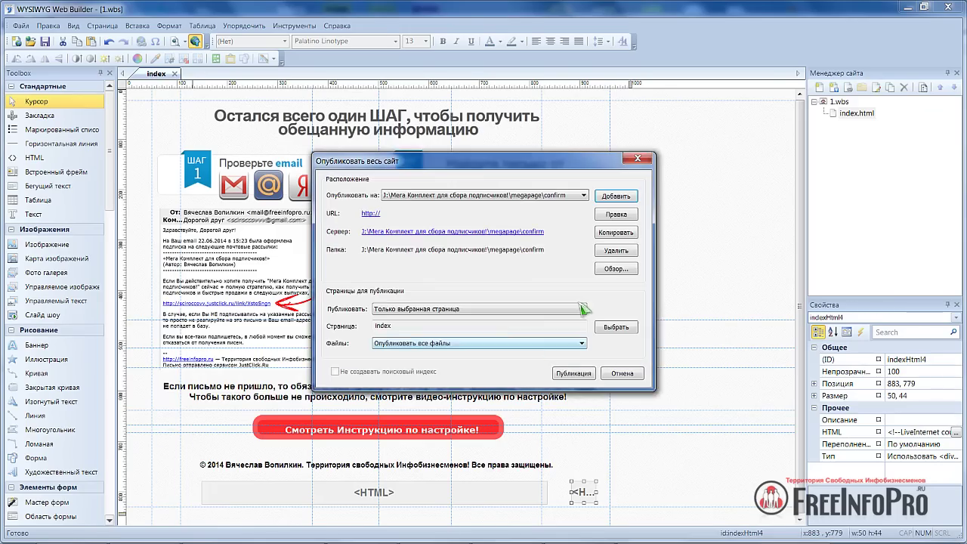
Step: Publish the post-subscription page to the megapage\confirm folder and close the publishing report
left_click(583, 374)
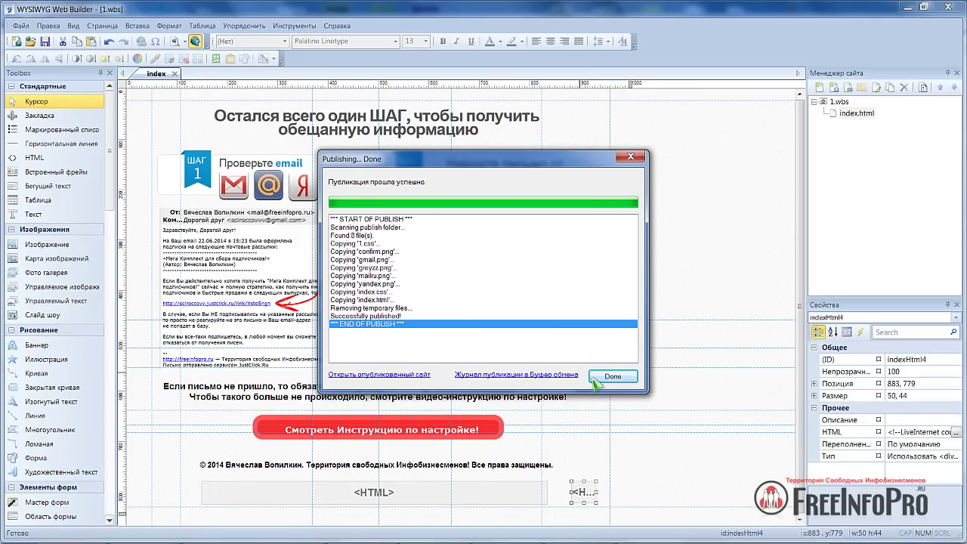
left_click(613, 378)
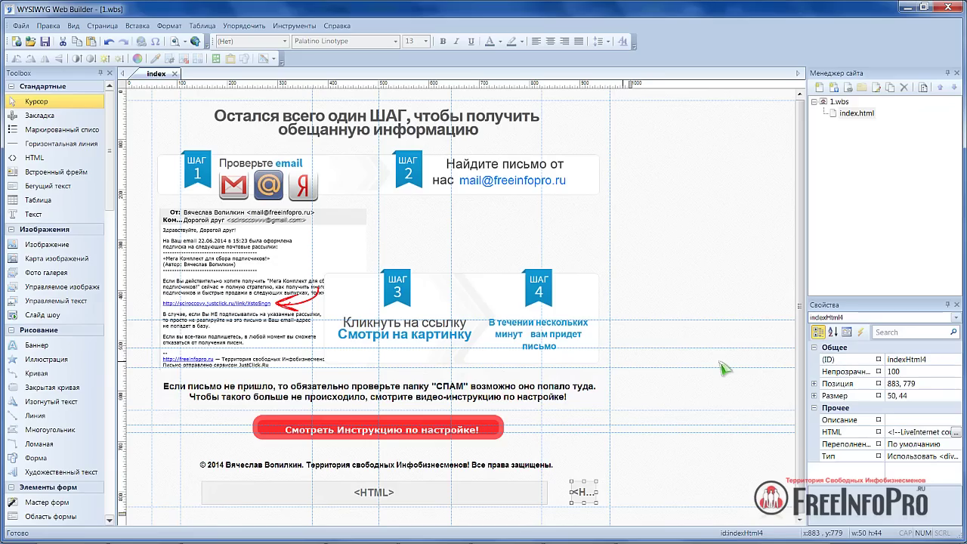
Step: Switch to FileZilla and activate the host field of the quick connection
mouse_move(723, 538)
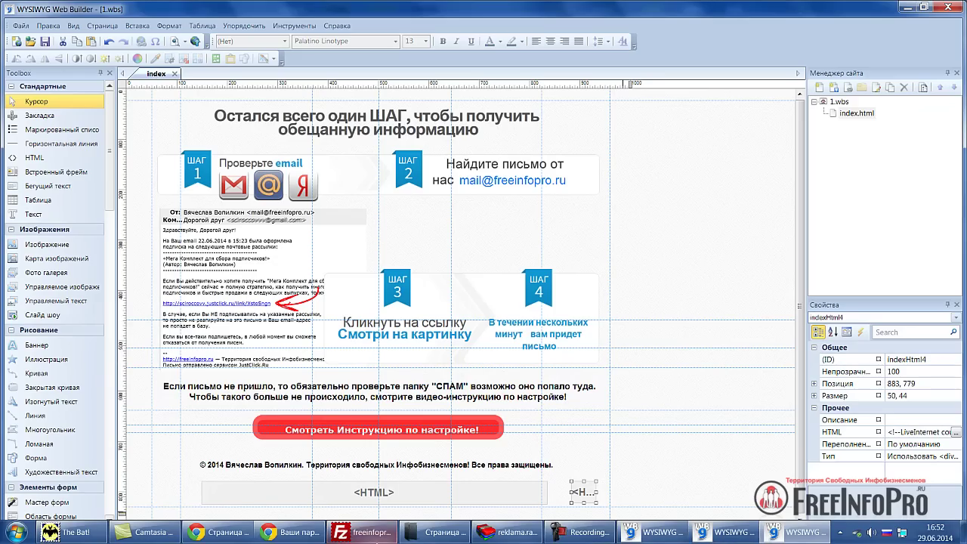
left_click(359, 532)
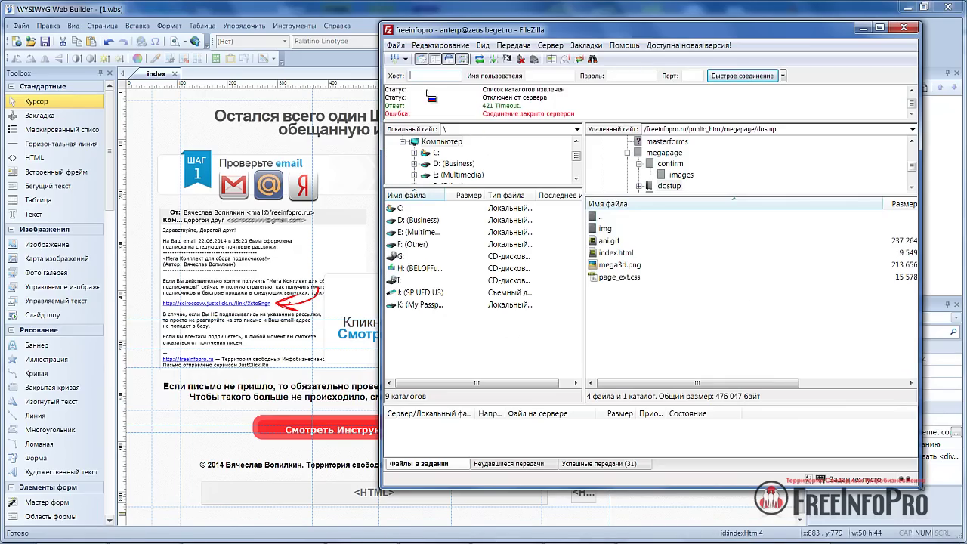
left_click(413, 78)
Step: Switch to Chrome and view the FTP accounts page in the Beget hosting control panel
left_click(289, 533)
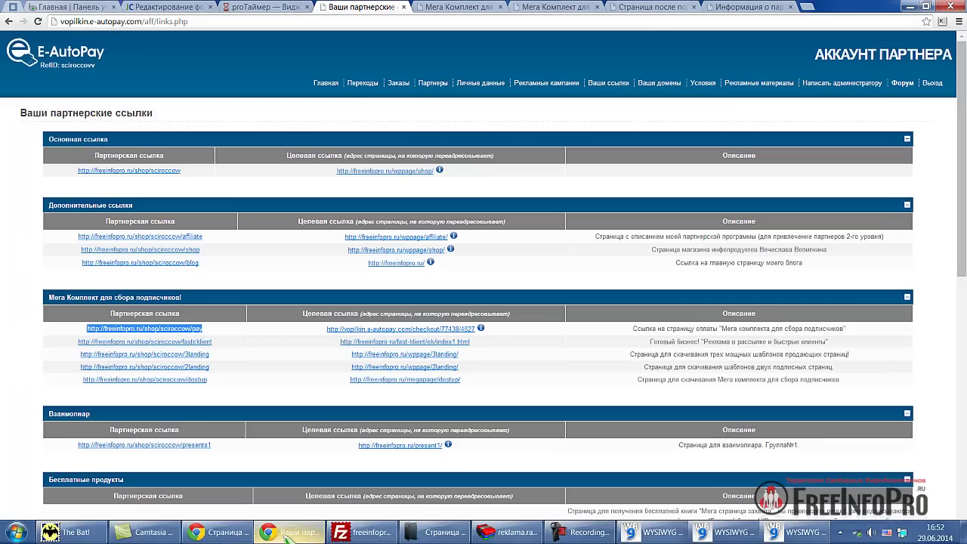
left_click(91, 7)
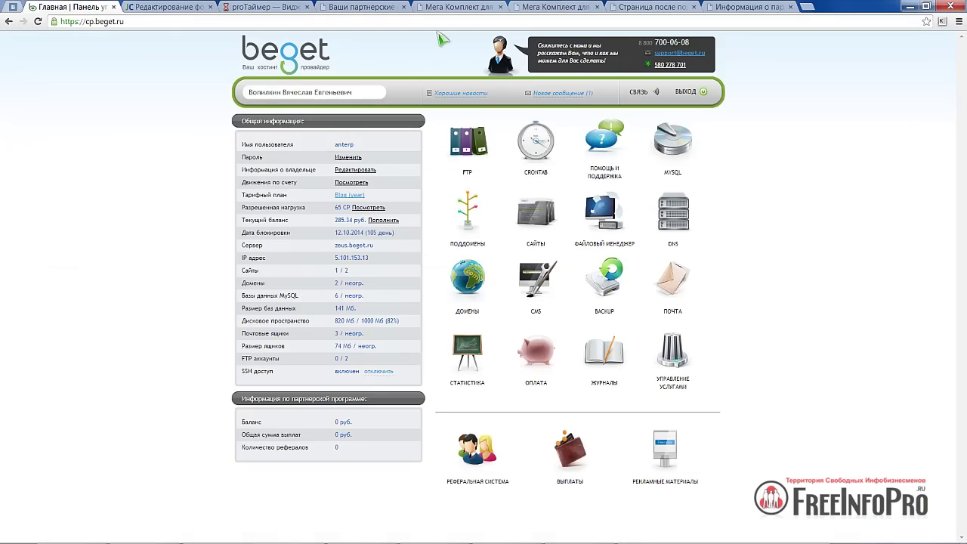
mouse_move(533, 81)
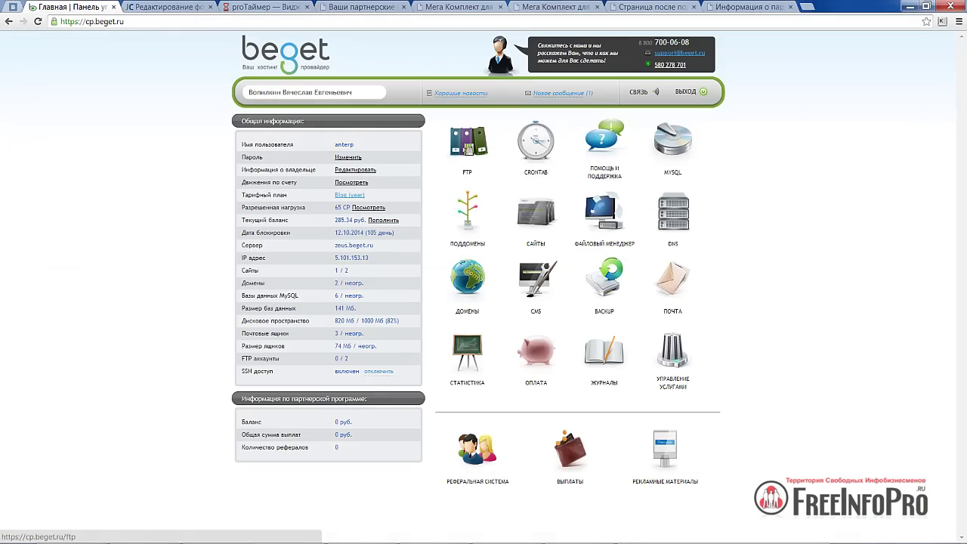
left_click(469, 149)
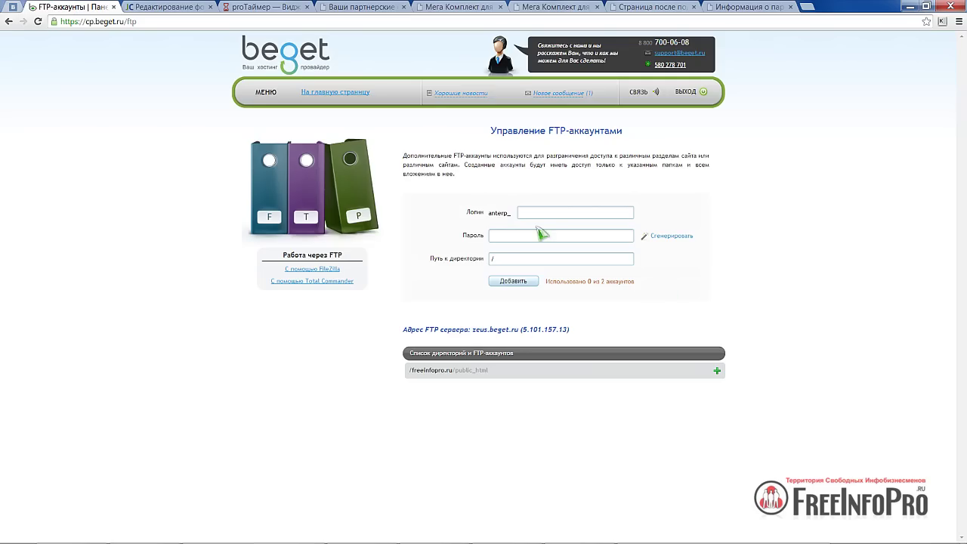
Step: Return to FileZilla, maximize its window and open the remote folder /freeinfopro.ru/public_html/megapage
left_click(913, 7)
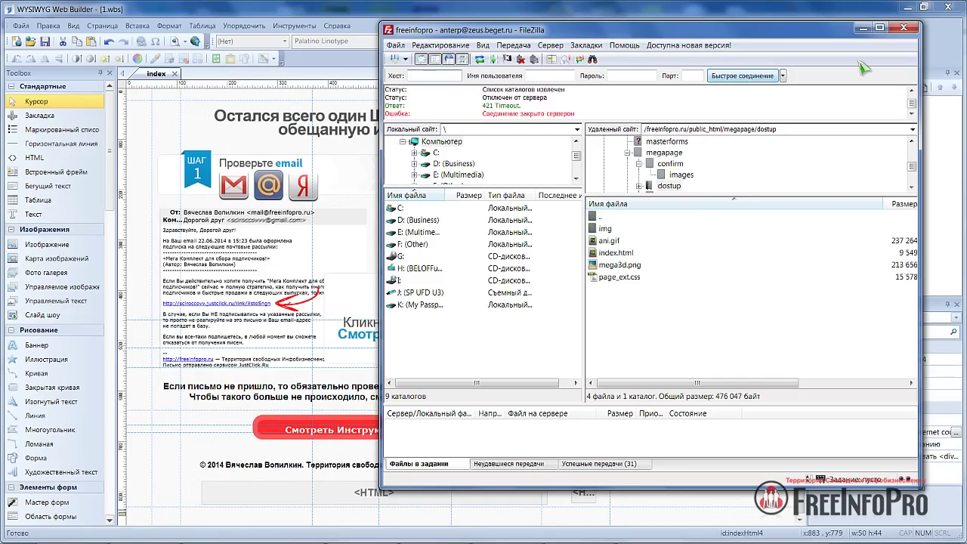
left_click(886, 30)
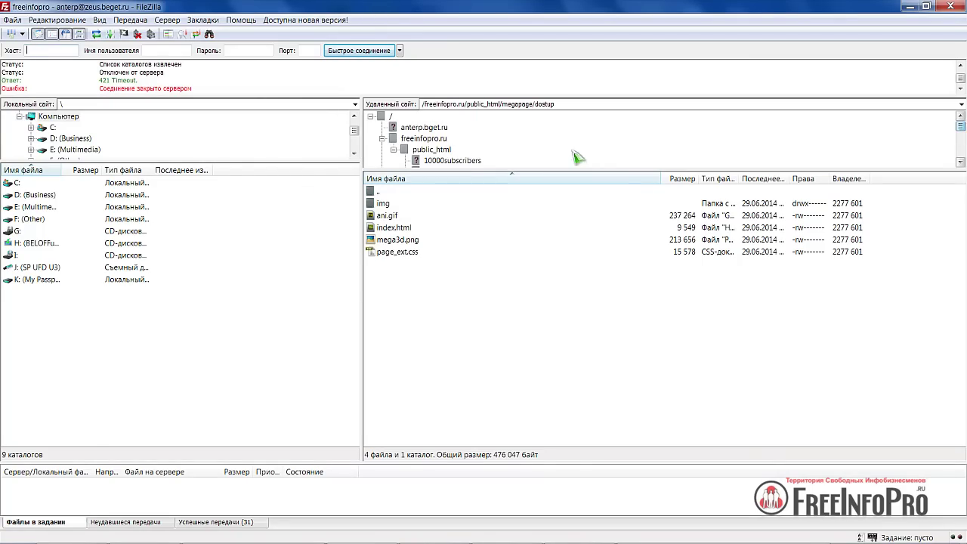
left_click(437, 151)
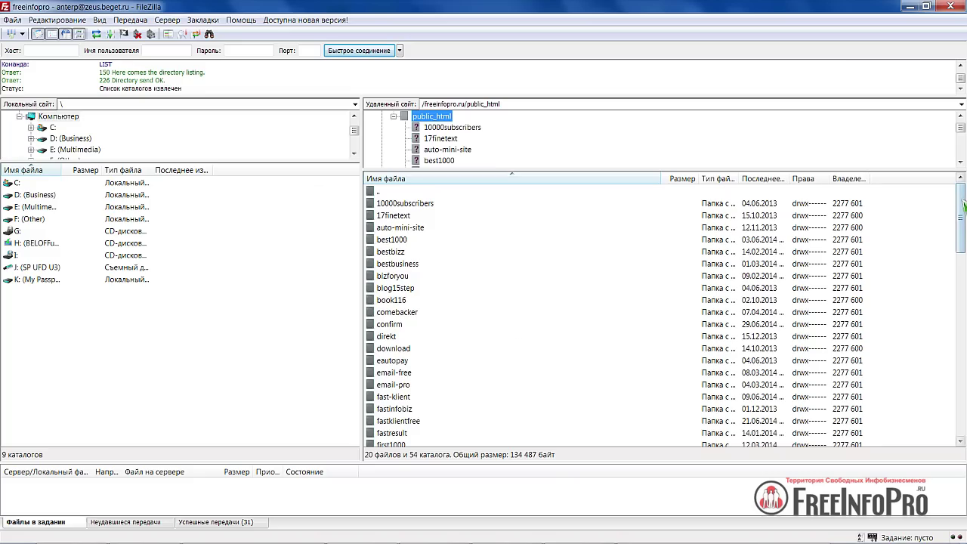
mouse_move(961, 219)
left_mouse_down()
mouse_move(960, 360)
mouse_move(960, 216)
left_mouse_up()
left_click_drag(961, 218, 961, 292)
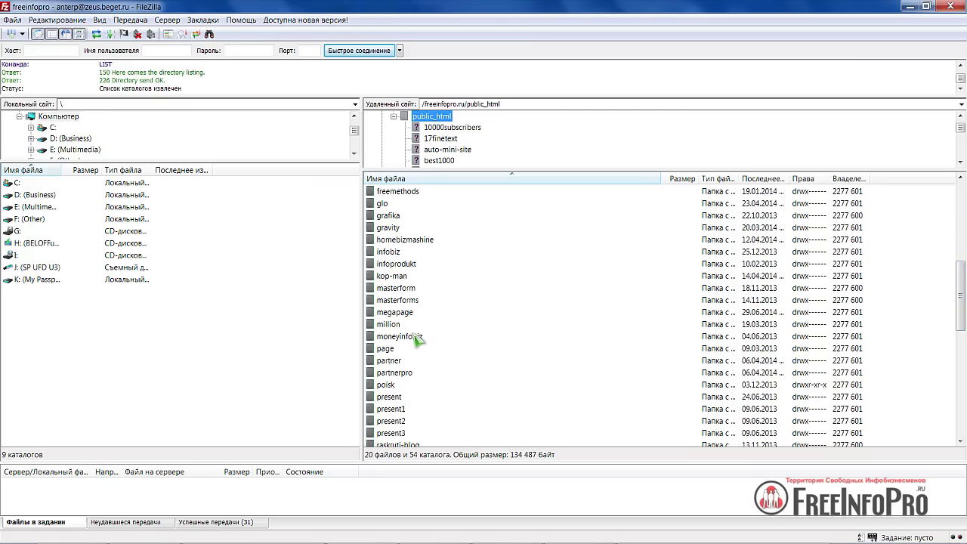
double_click(396, 313)
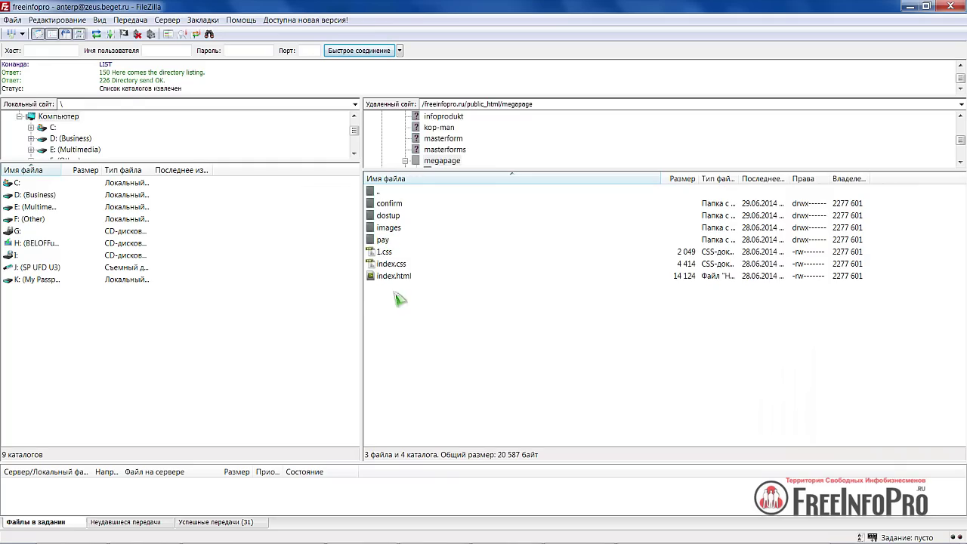
Step: Switch to the file explorer and open the megapage folder inside Мега Комплект для сбора подписчиков!
left_click(913, 8)
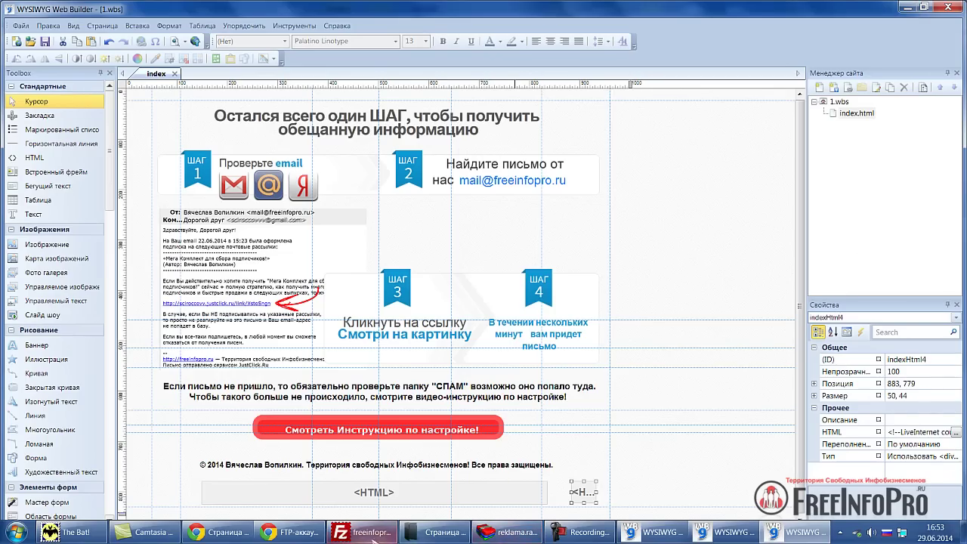
left_click(445, 538)
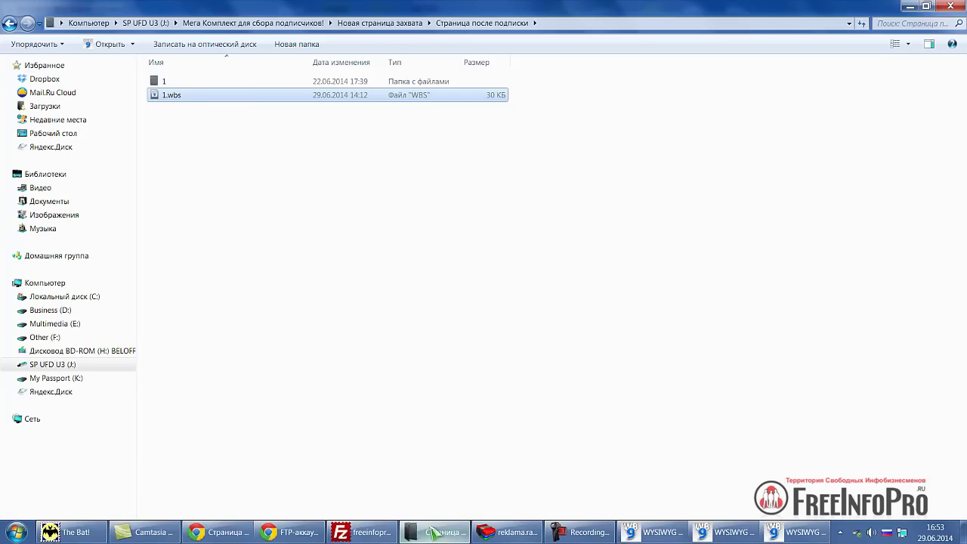
left_click(10, 24)
left_click(11, 24)
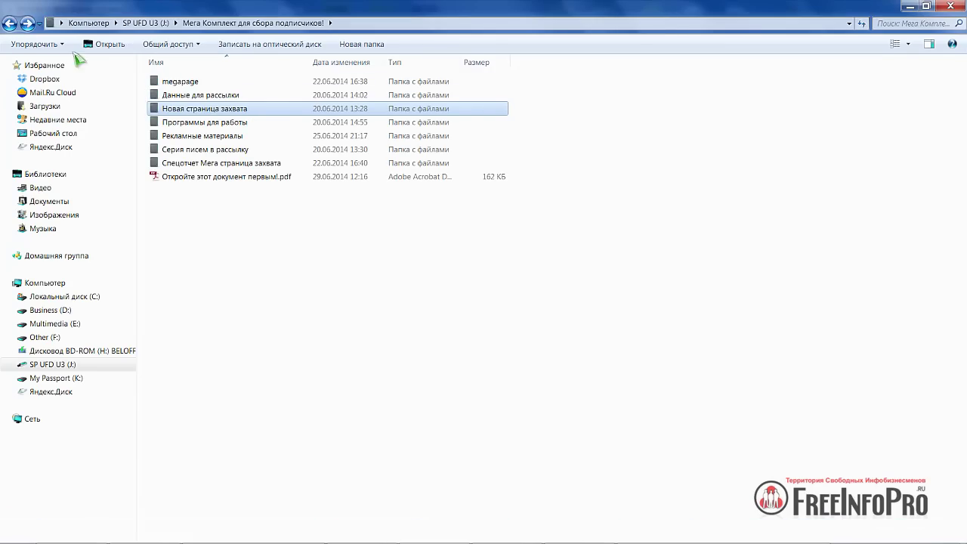
double_click(189, 86)
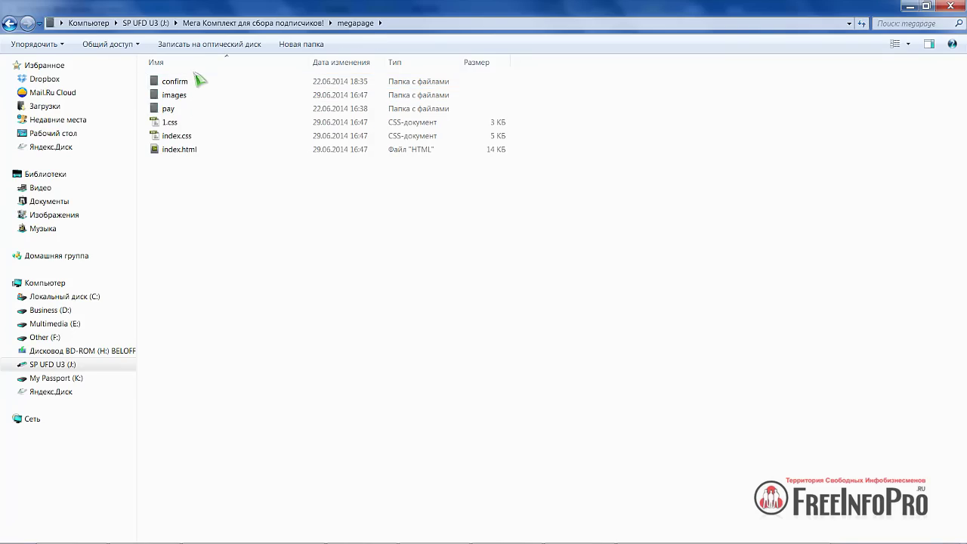
Step: Go back to the kit's main folder, then switch to FileZilla and select the remote public_html folder of freeinfopro.ru
left_click(11, 23)
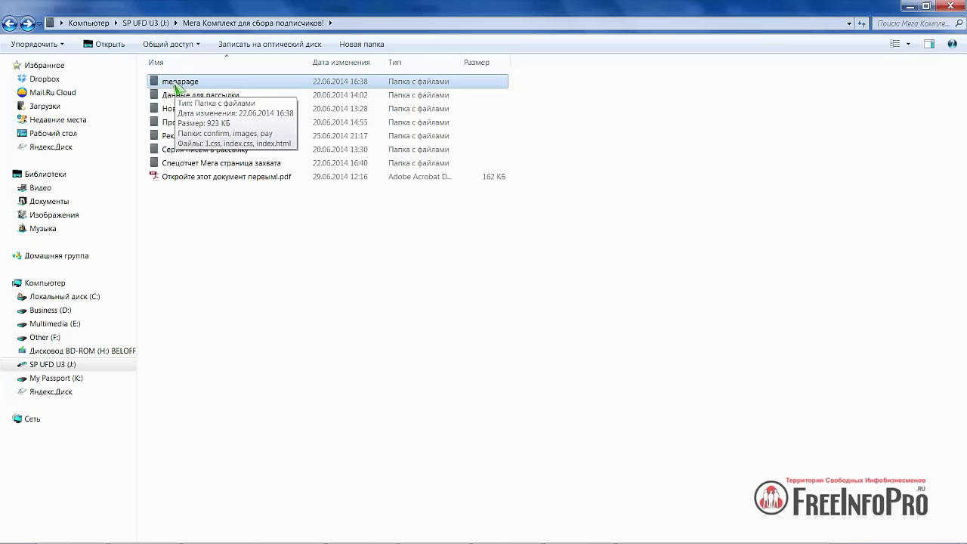
mouse_move(529, 538)
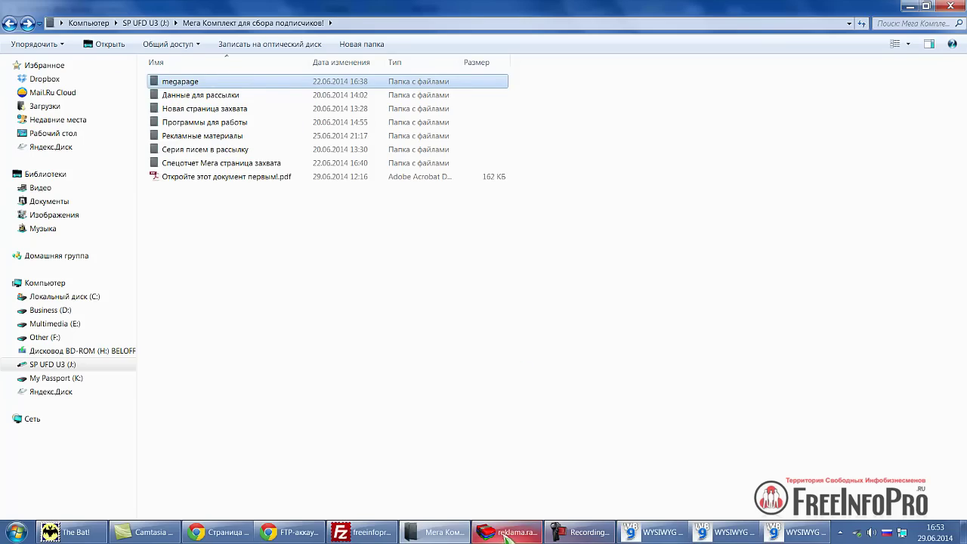
left_click(367, 533)
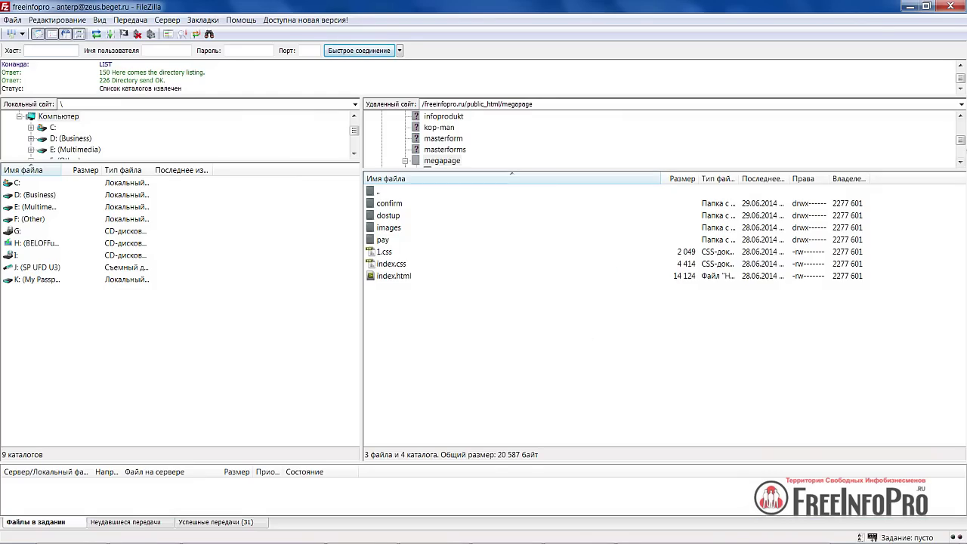
scroll(960, 140, "up", 5)
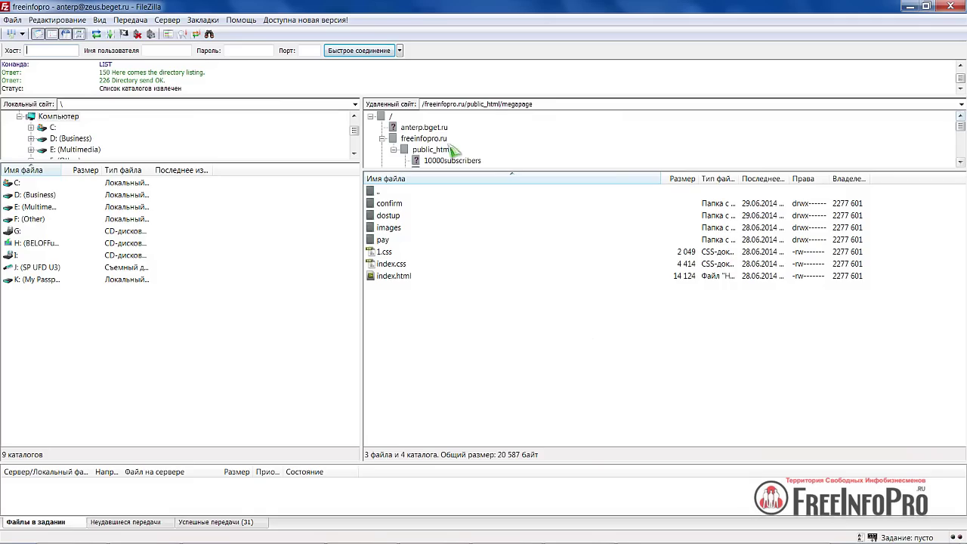
left_click(442, 150)
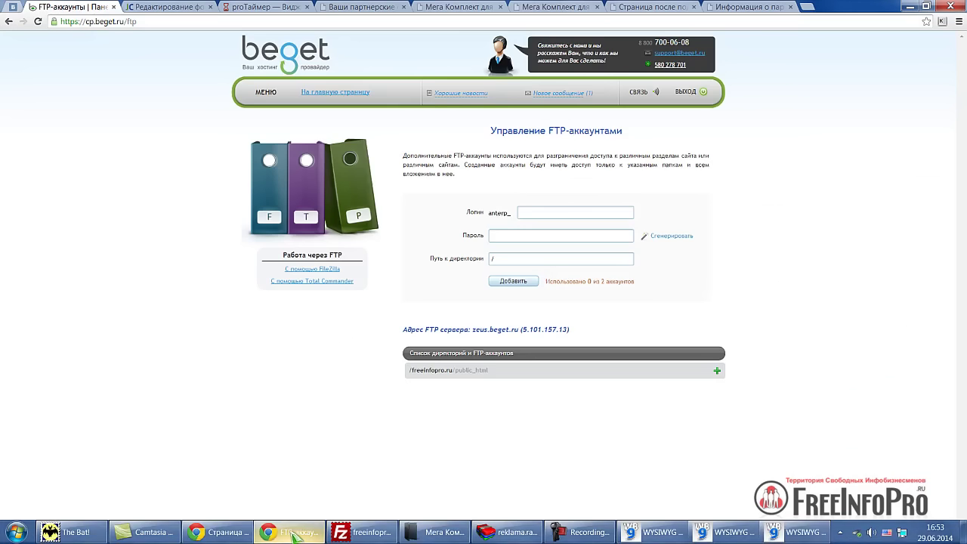
Step: In Chrome, reset the countdown timer on the published capture page and view the published payment and confirmation pages
left_click(454, 7)
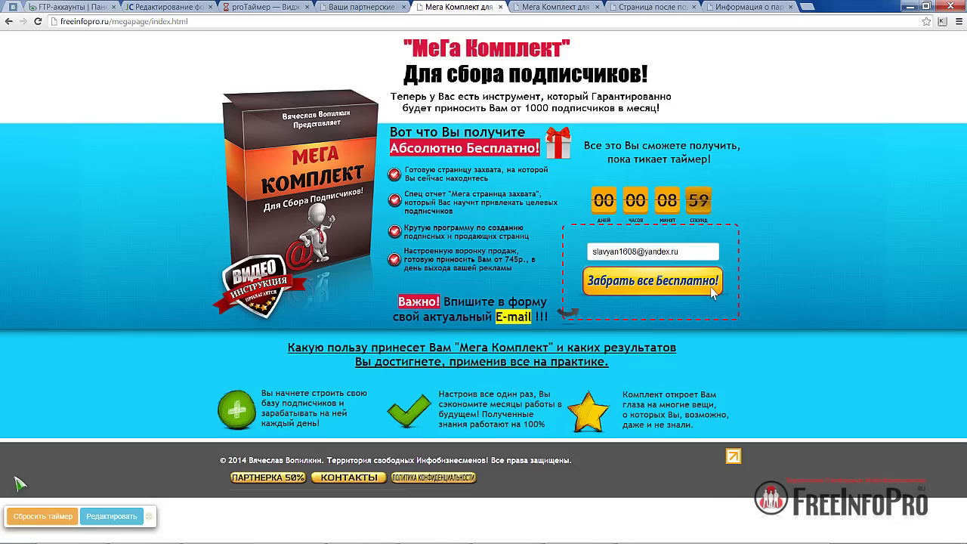
left_click(30, 518)
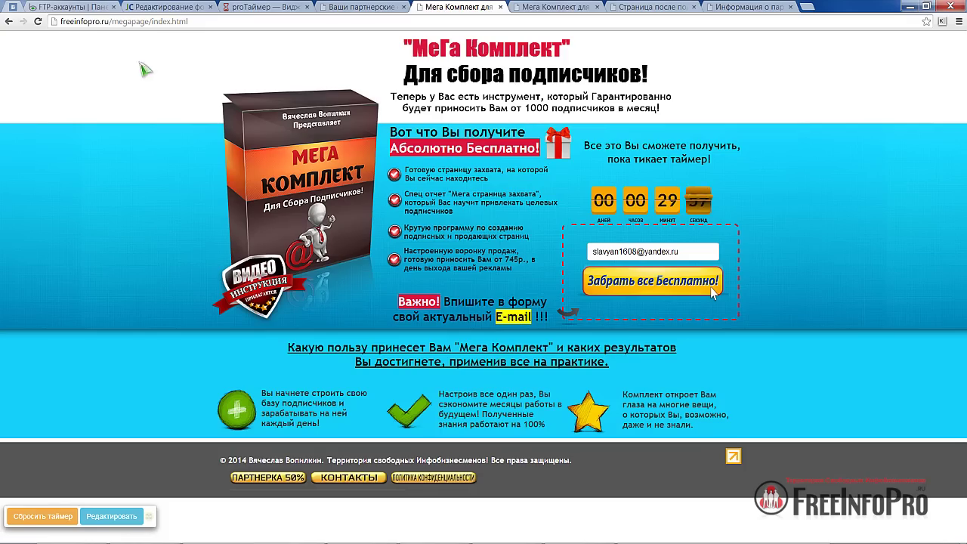
left_click(541, 9)
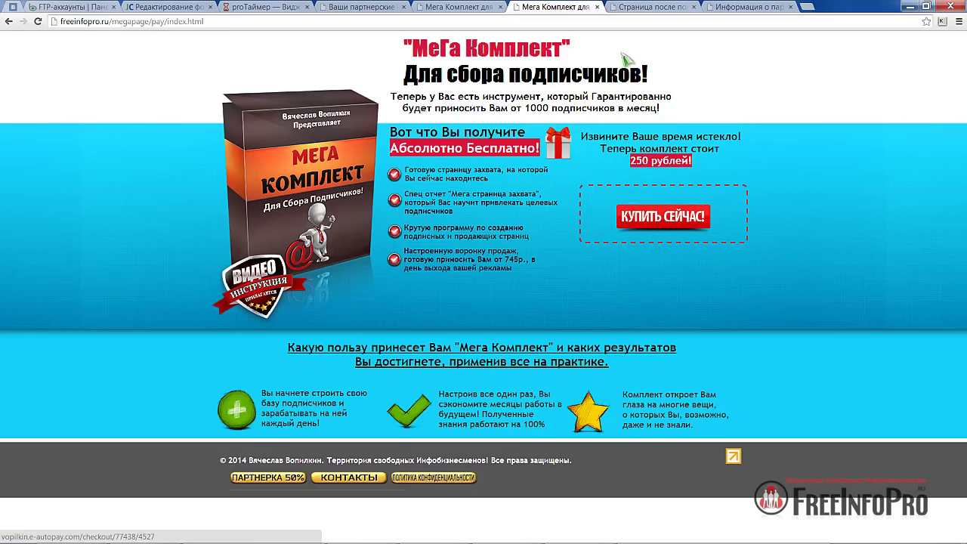
left_click(636, 7)
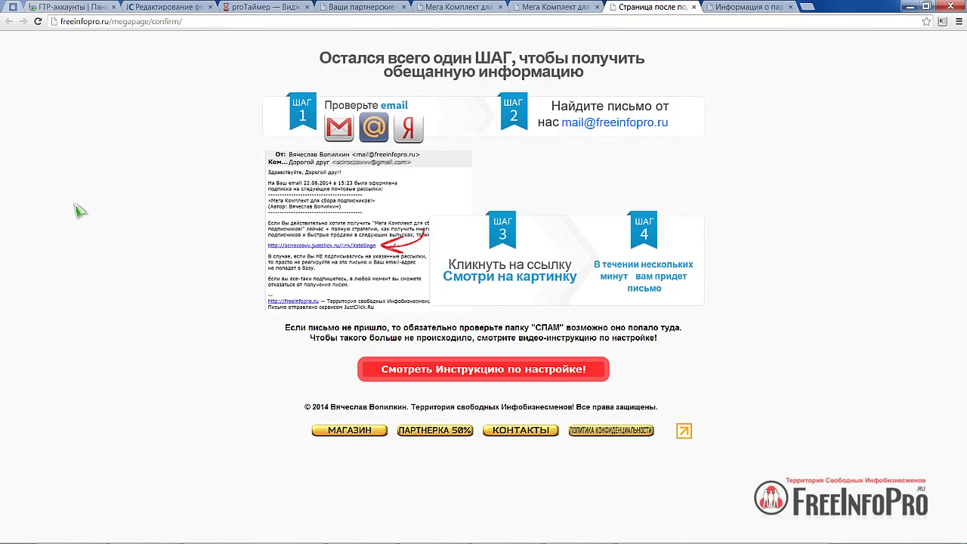
Step: Check the post-subscription URL of the megapage form in JustClick and open the account's mailing settings (Рассылки)
left_click(149, 9)
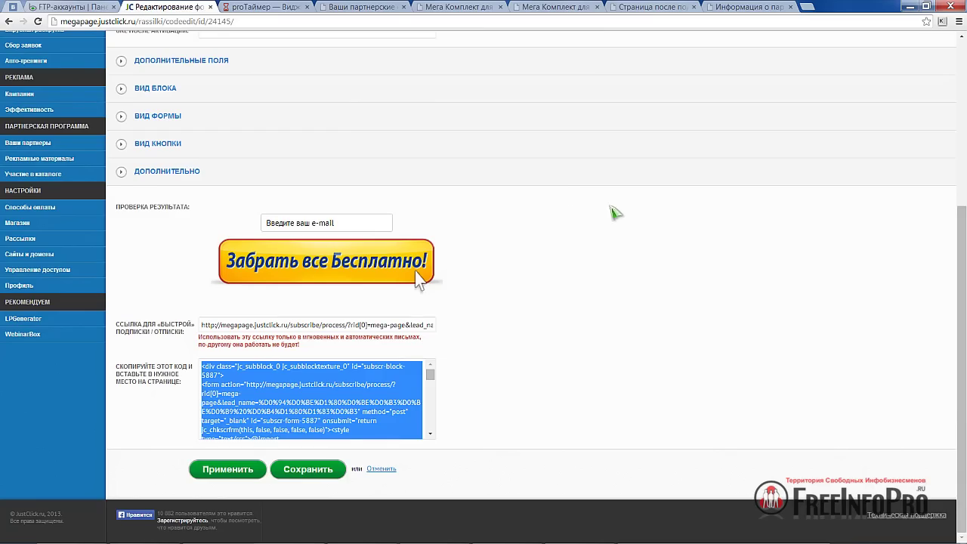
scroll(630, 219, "up", 1)
scroll(631, 221, "up", 1)
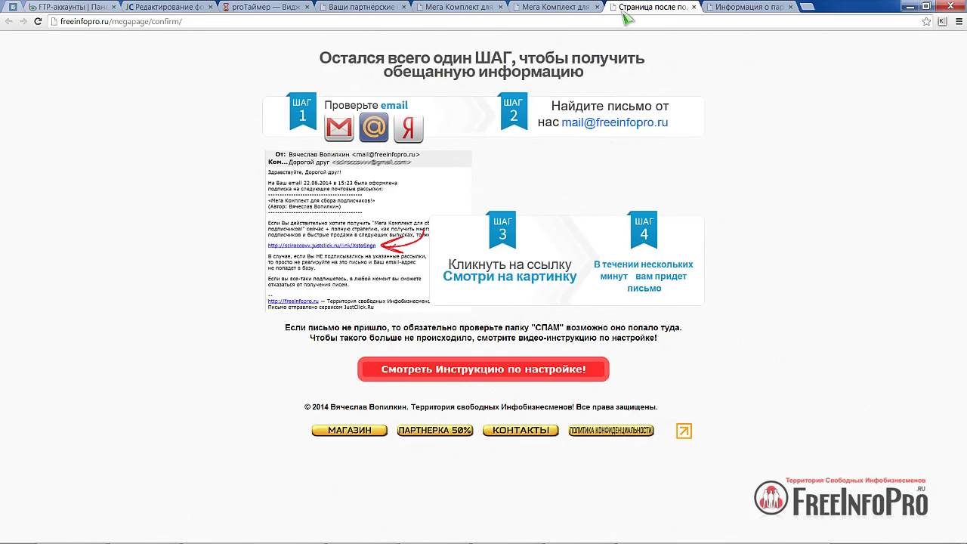
left_click(174, 9)
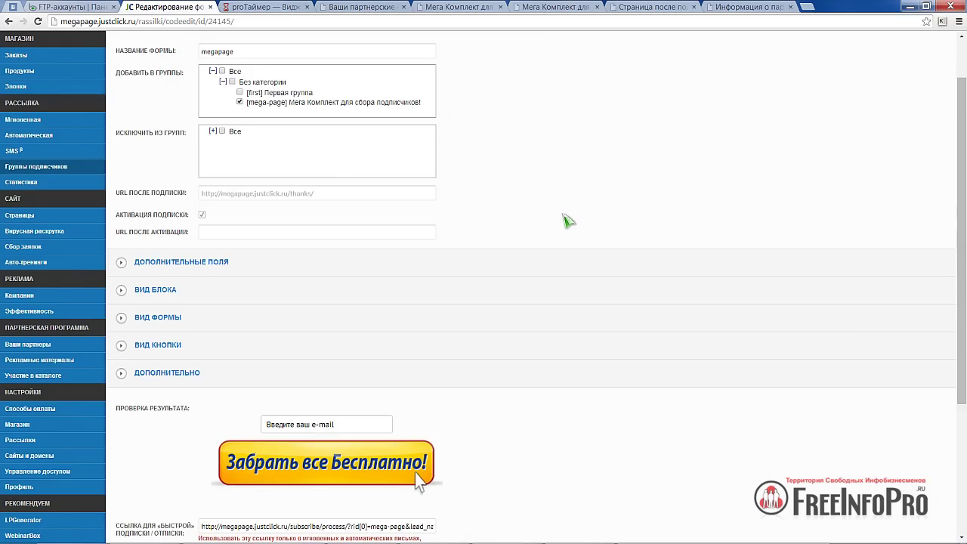
scroll(611, 322, "down", 1)
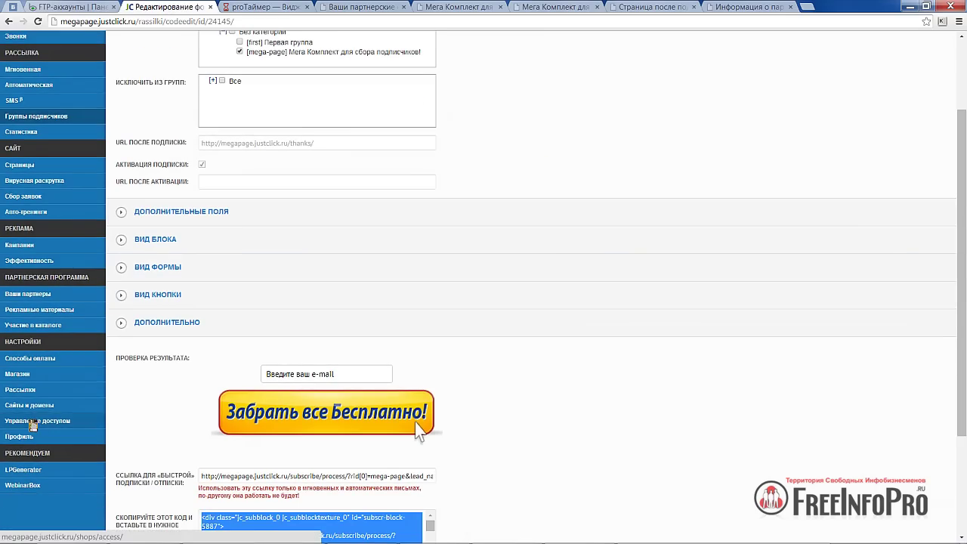
left_click(21, 390)
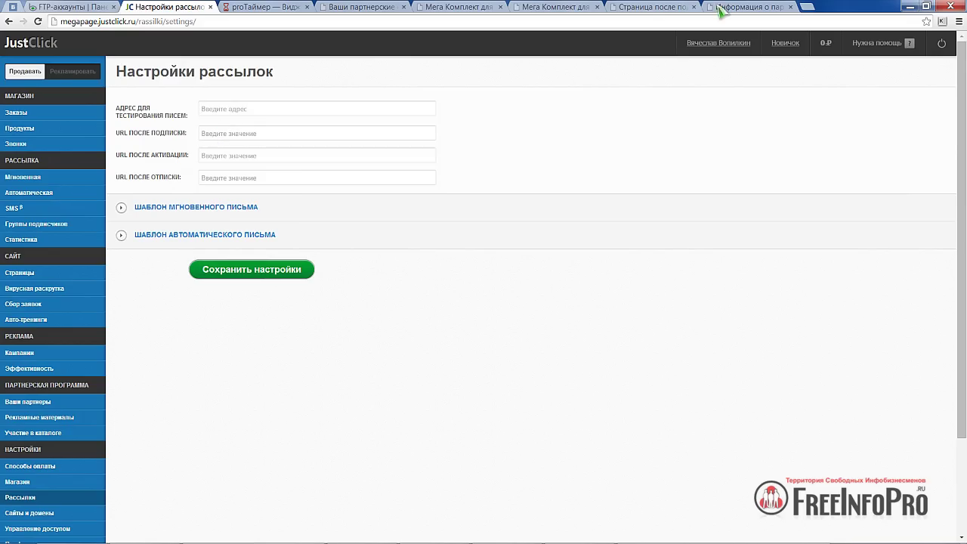
left_click(656, 7)
left_click(186, 23)
key("ctrl+c")
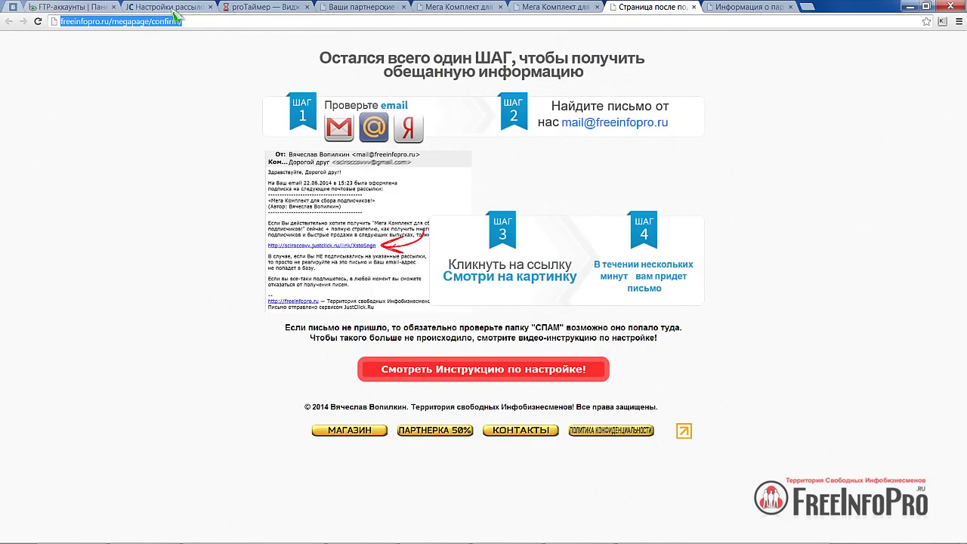
left_click(172, 9)
key("ctrl+v")
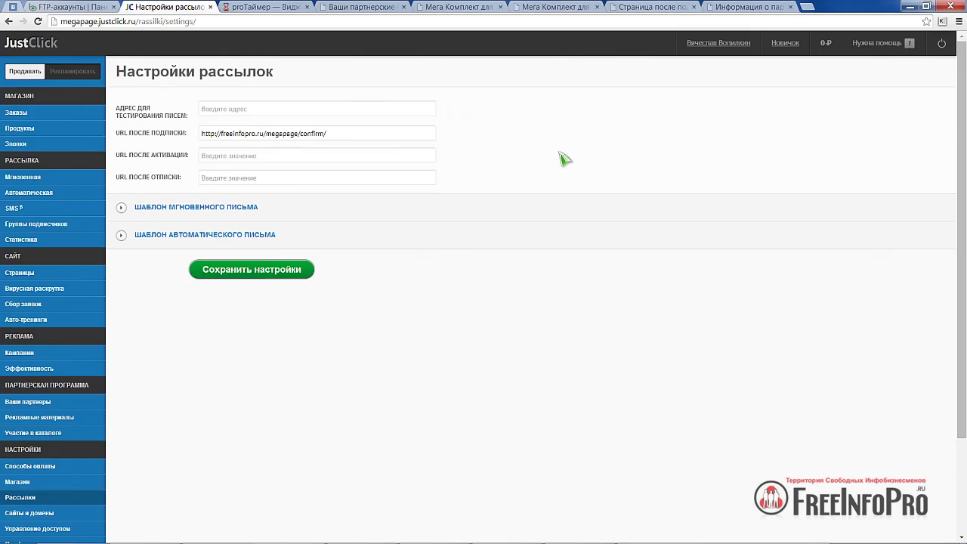
left_click(236, 156)
left_click(205, 178)
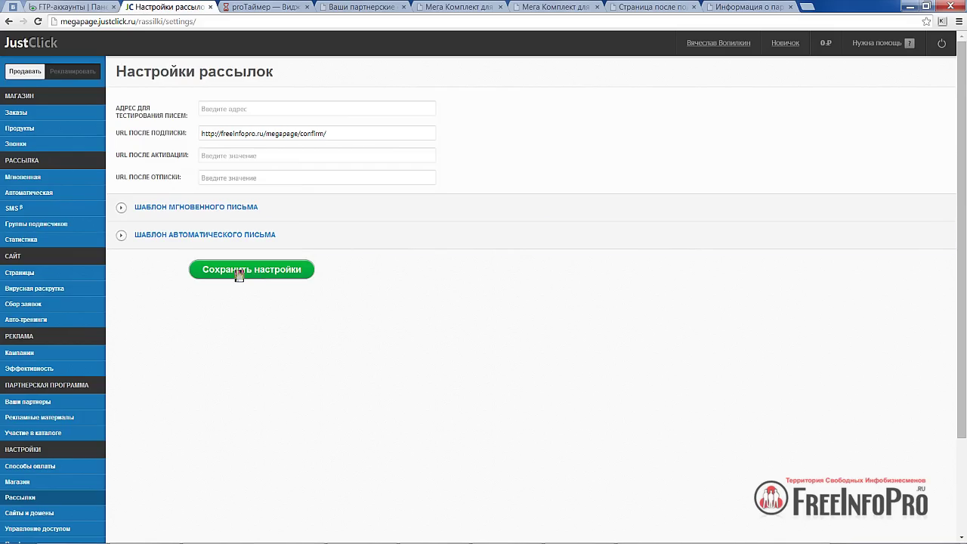
left_click(239, 272)
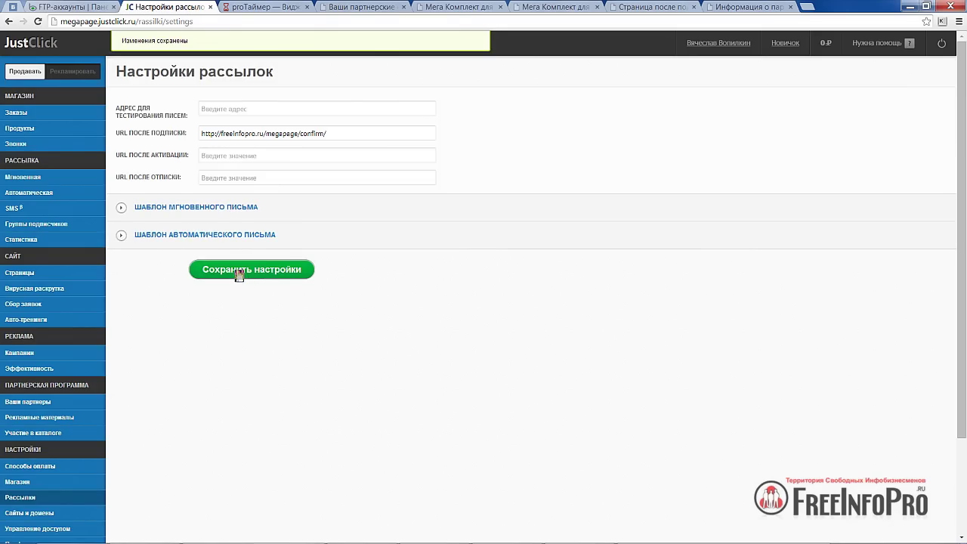
Step: Open the JustClick profile settings, review the contact and e-mail signature fields and save the profile
scroll(75, 374, "down", 2)
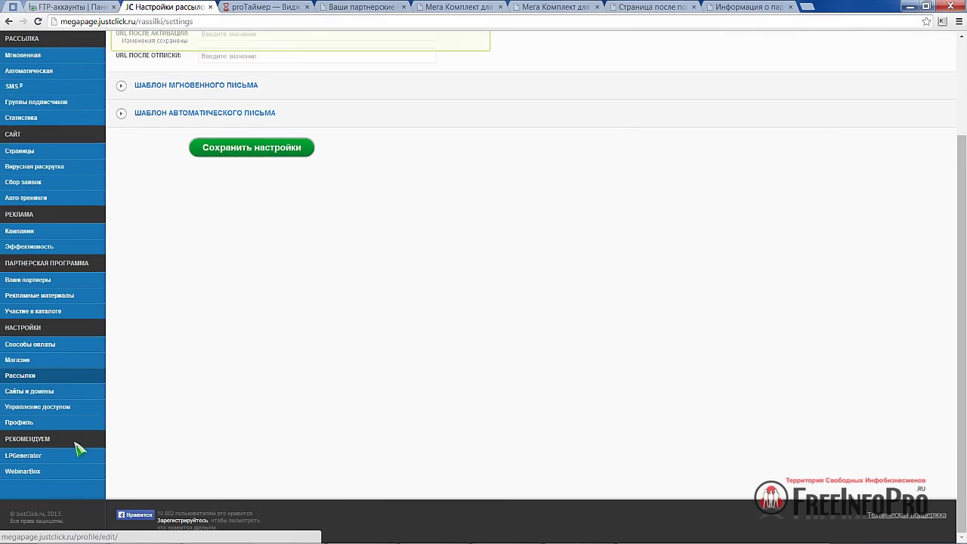
left_click(23, 424)
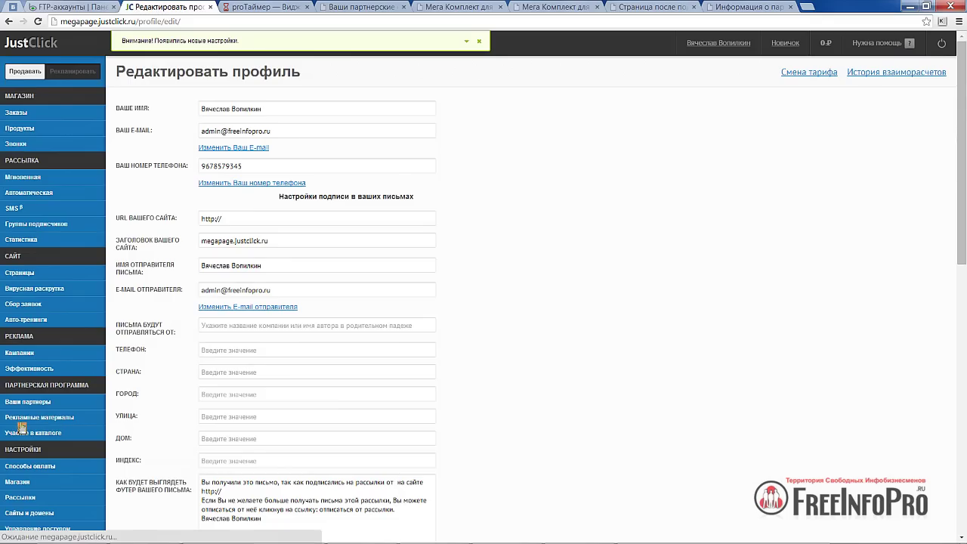
scroll(650, 326, "down", 1)
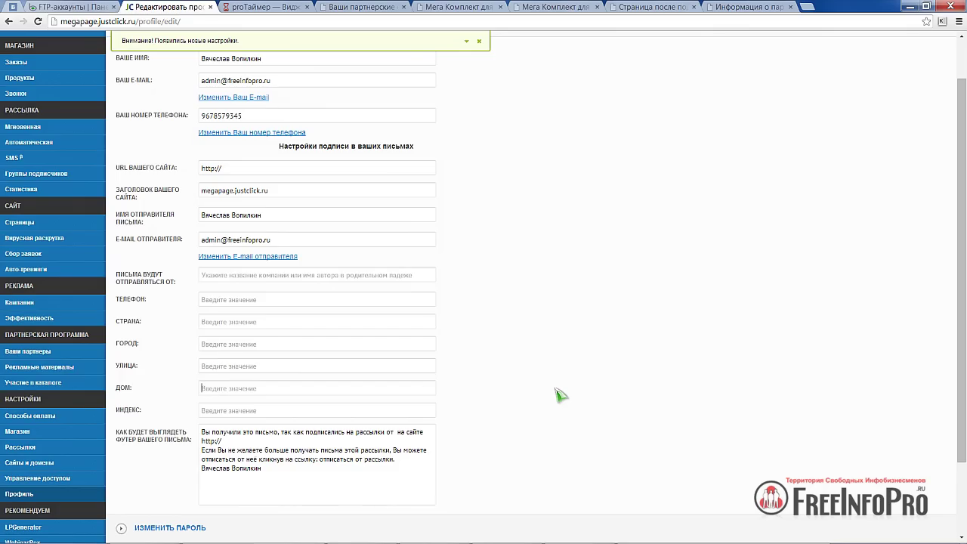
scroll(559, 394, "down", 2)
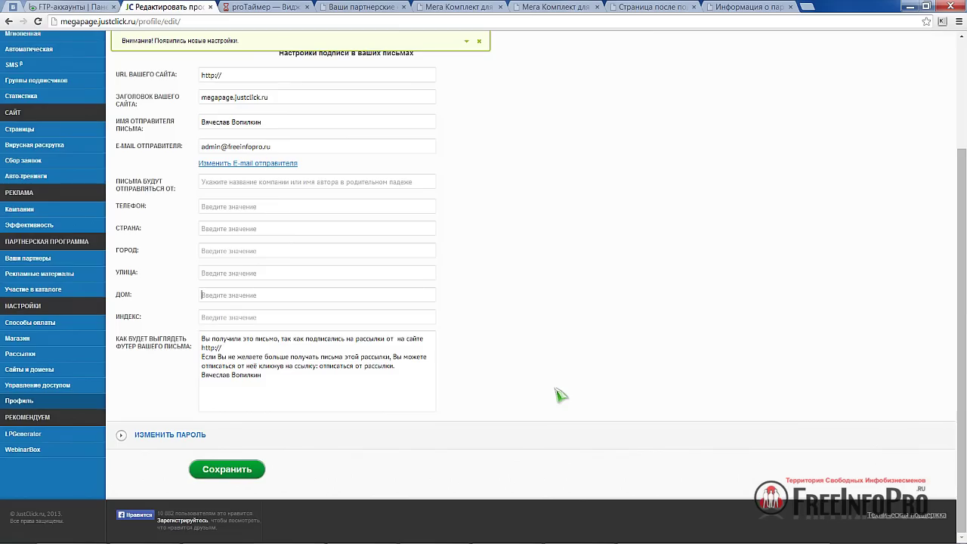
scroll(559, 395, "up", 2)
scroll(560, 394, "up", 1)
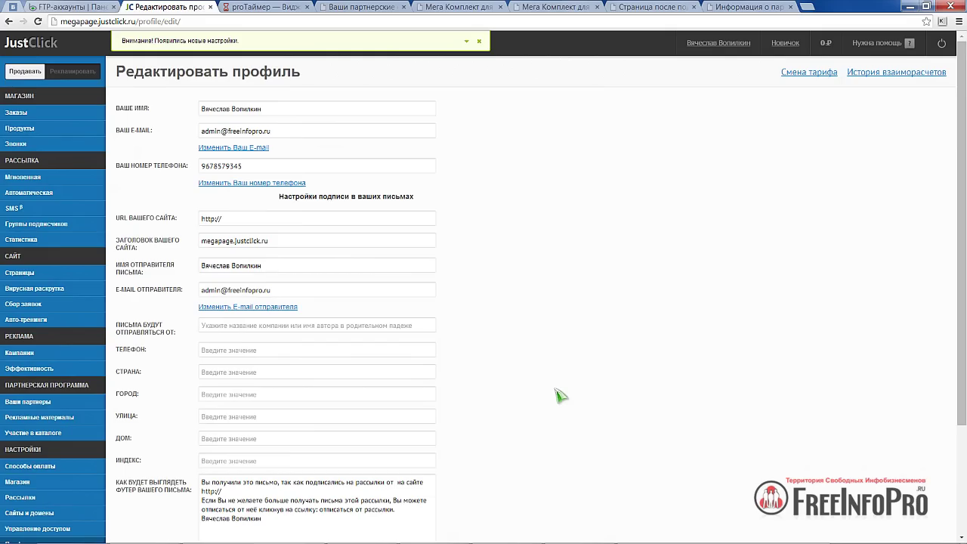
scroll(559, 395, "down", 1)
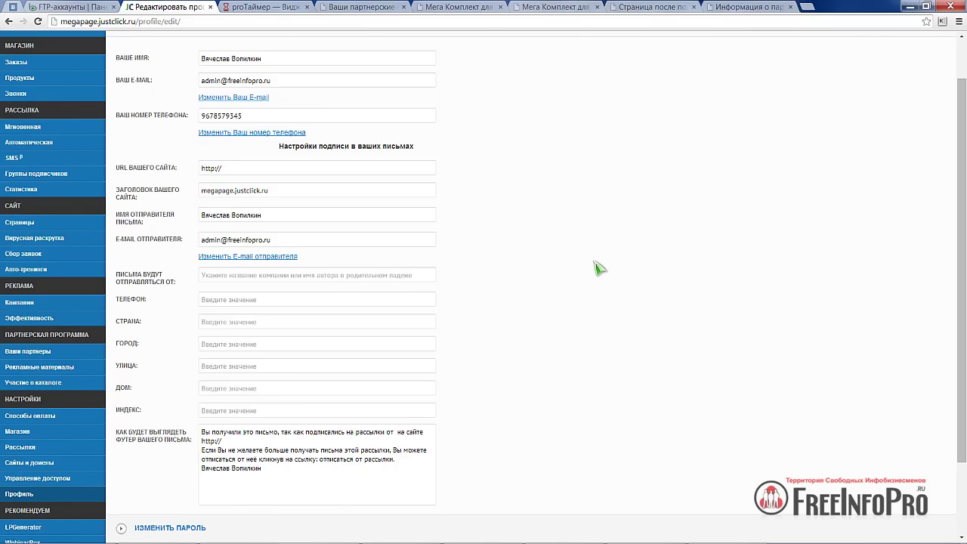
scroll(261, 332, "down", 3)
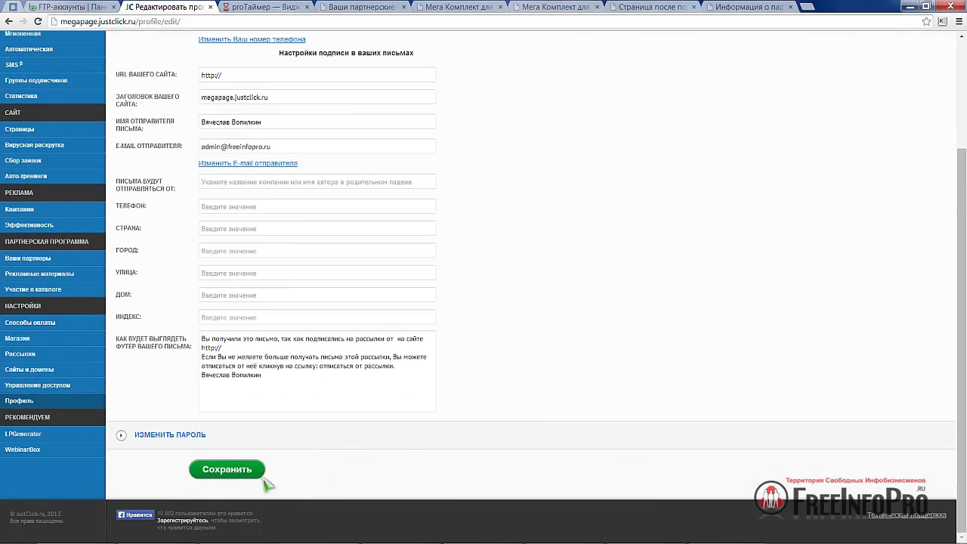
left_click(225, 477)
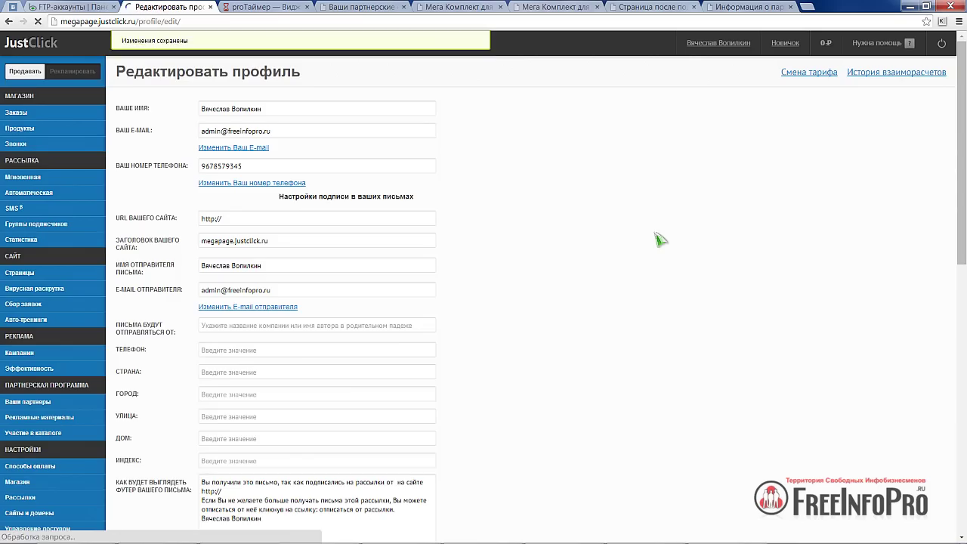
Step: Return to the published capture page and submit its subscription form with the prefilled e-mail address
left_click(438, 9)
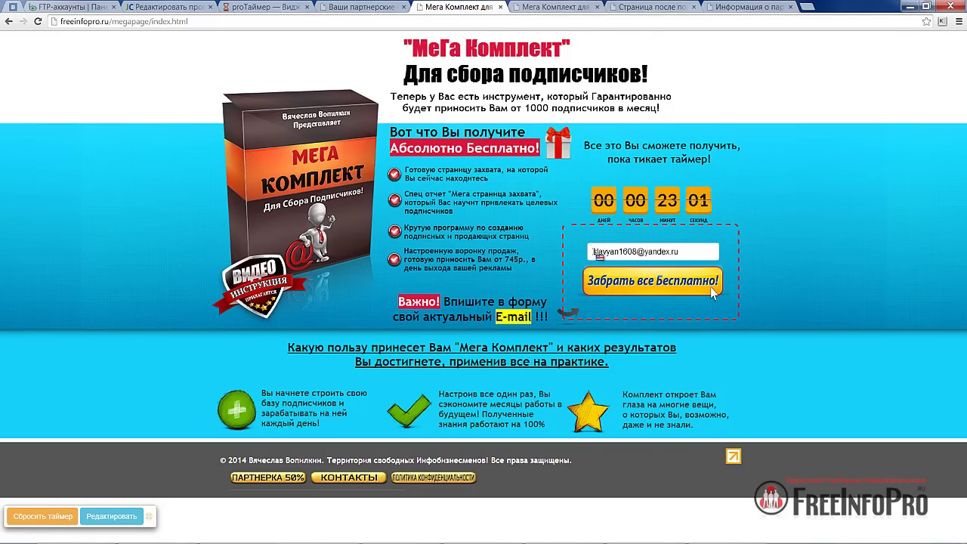
left_click(618, 285)
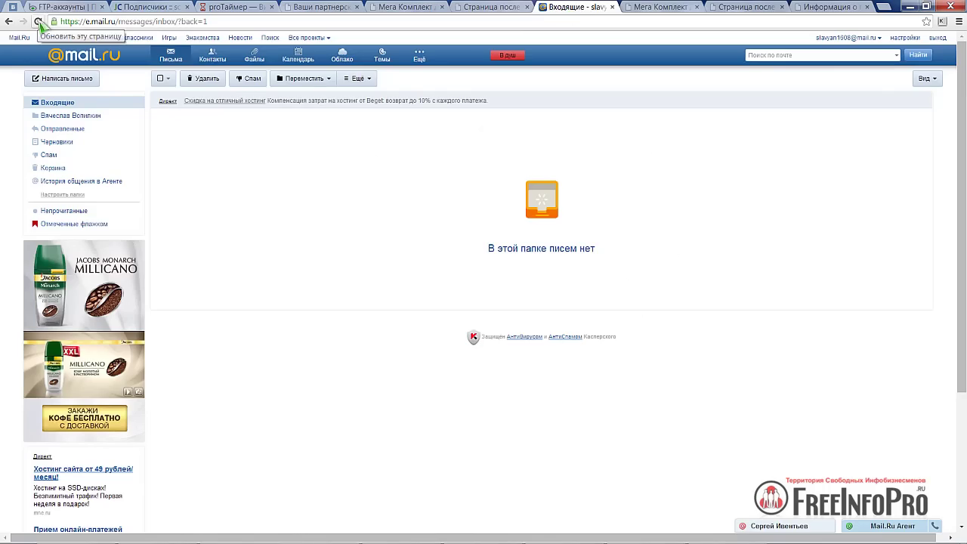
Step: Refresh the Mail.ru inbox, open the sender's folder and read the message "Мега Комплект для сбора подписчиков! Твой доступ тут."
left_click(39, 22)
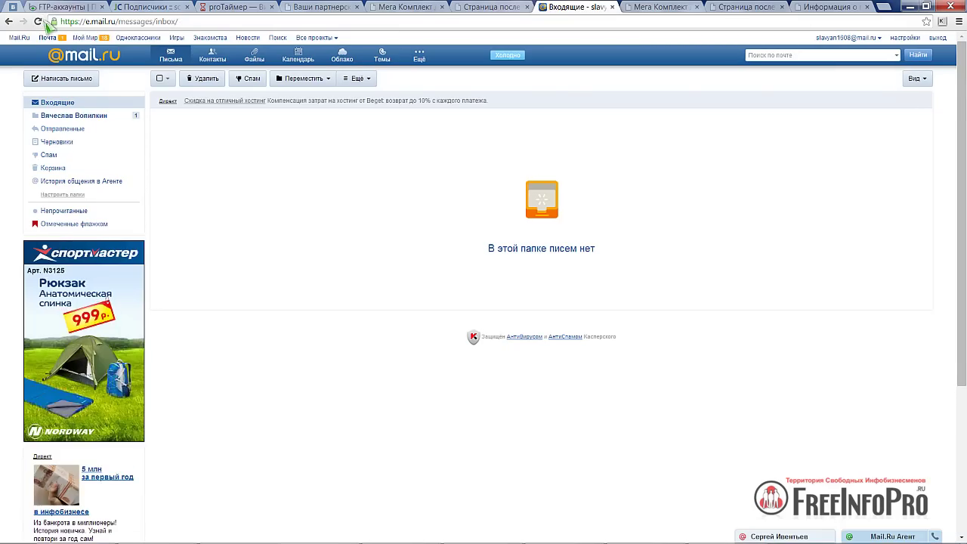
left_click(37, 21)
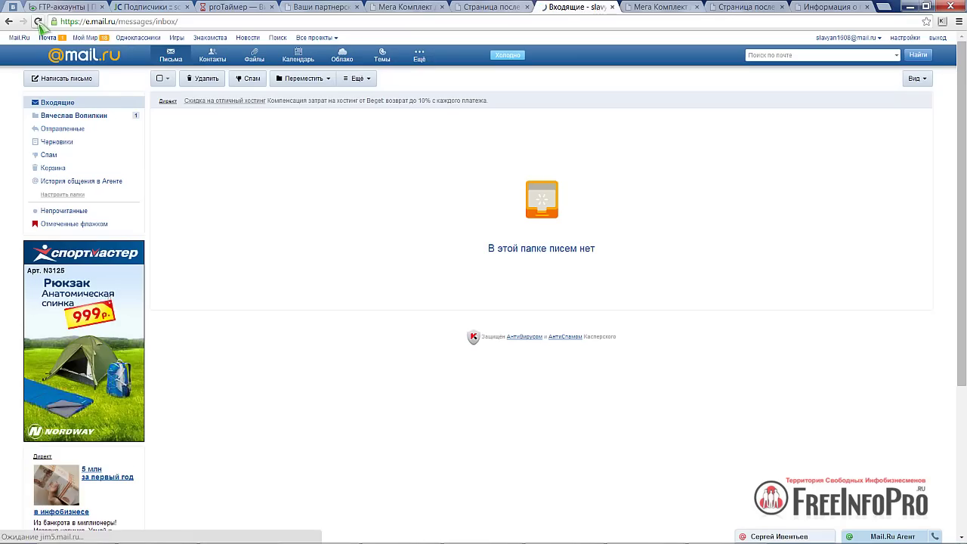
left_click(83, 118)
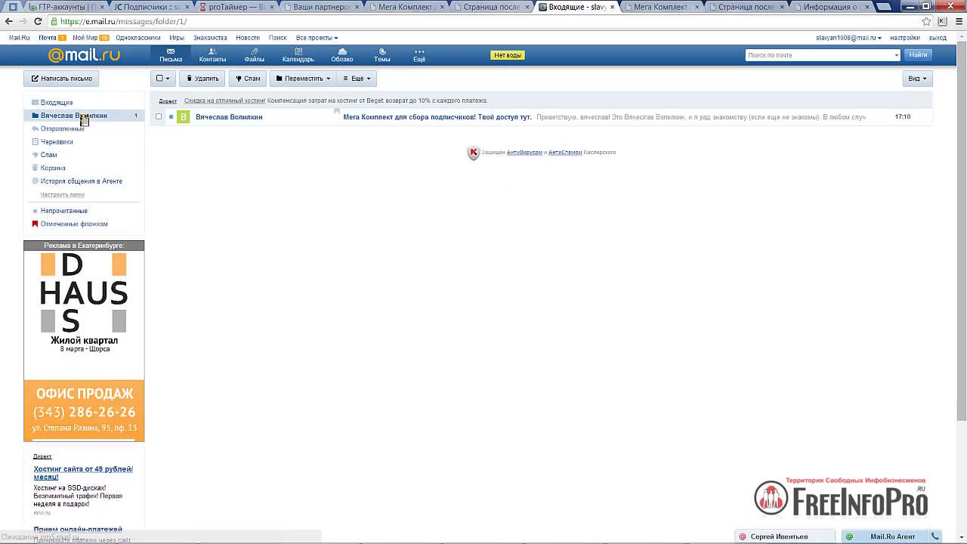
left_click(226, 118)
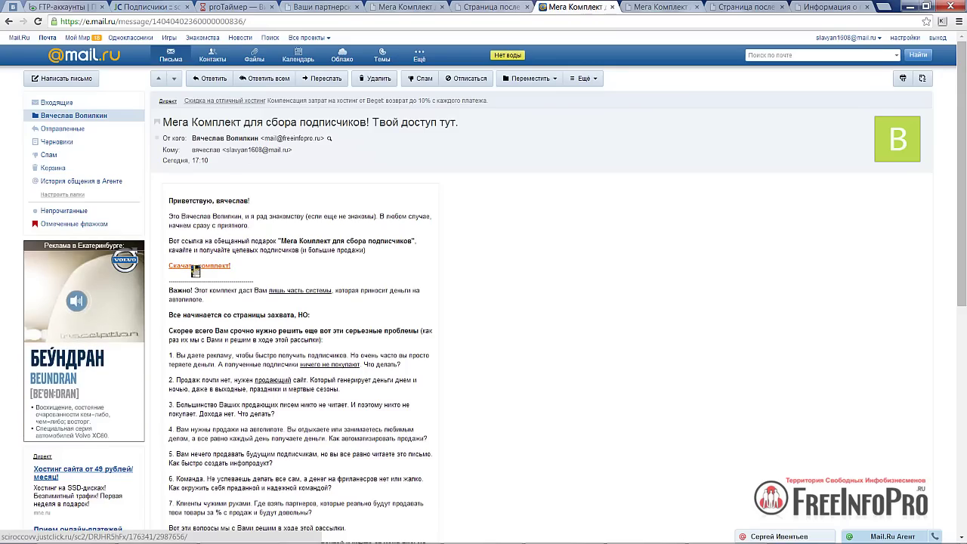
scroll(270, 289, "down", 5)
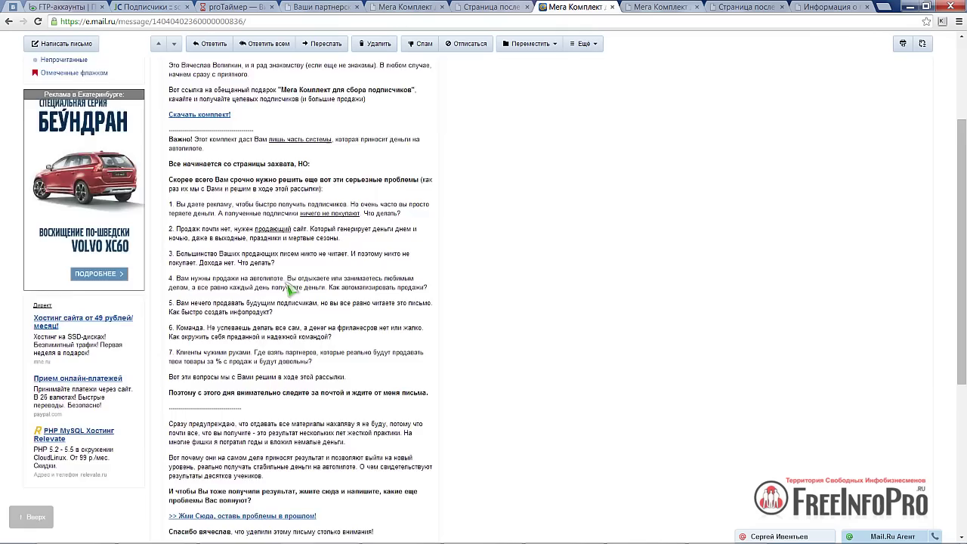
scroll(323, 257, "up", 4)
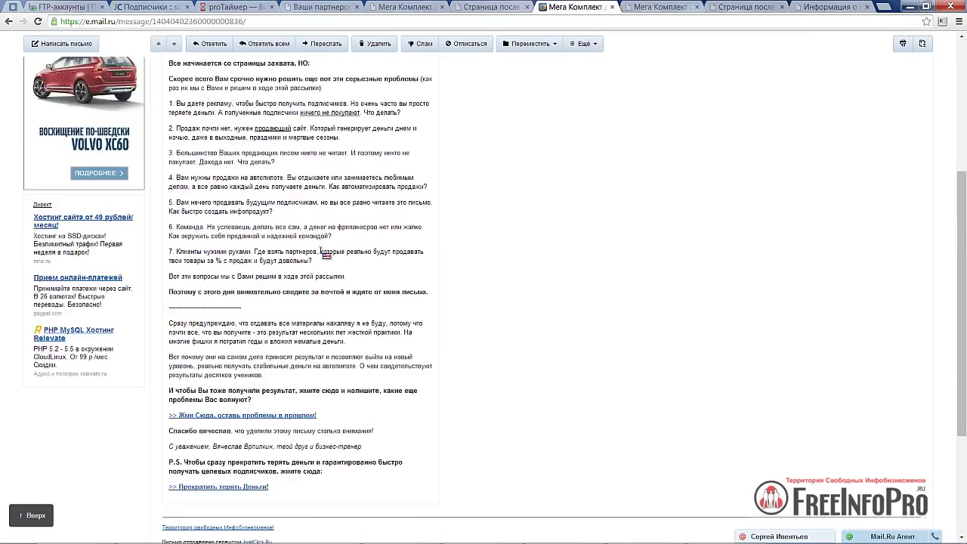
scroll(272, 242, "down", 3)
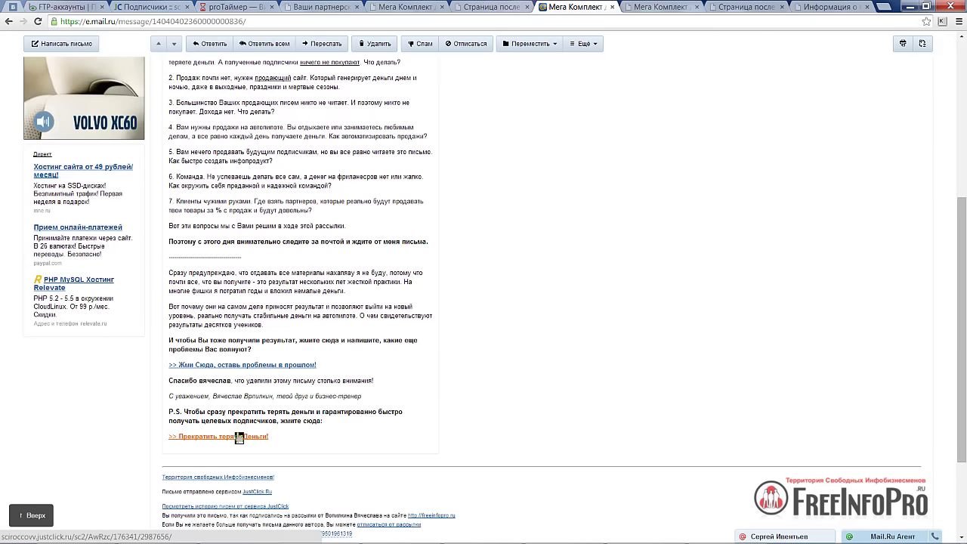
Step: Review the published capture page and the payment page at freeinfopro.ru/megapage/pay/index.html, ending back on the capture page
scroll(529, 314, "up", 4)
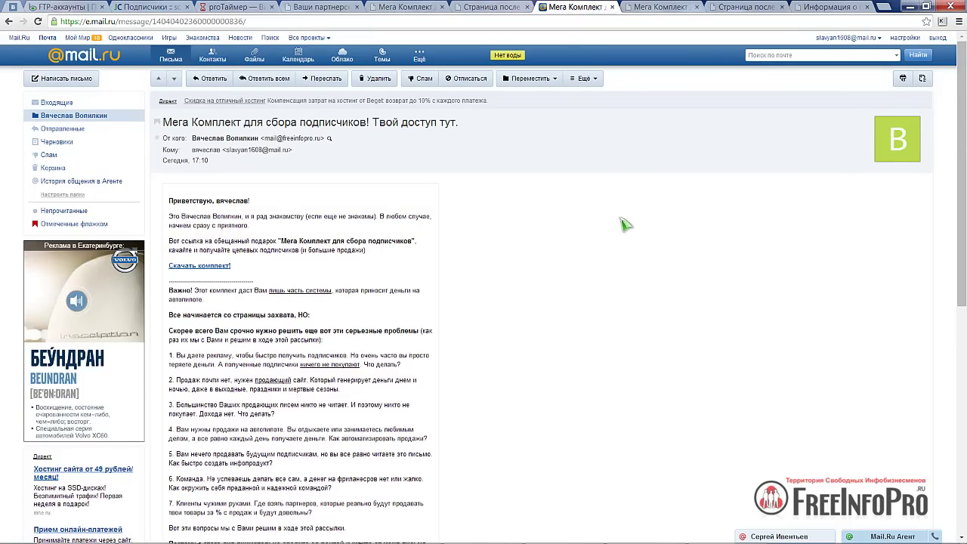
left_click(481, 10)
left_click(406, 8)
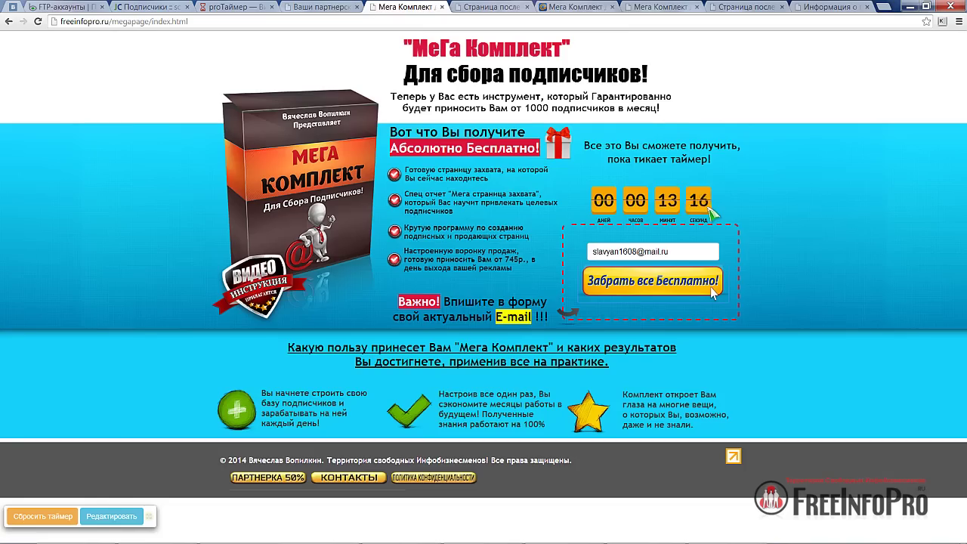
left_click(742, 11)
left_click(832, 9)
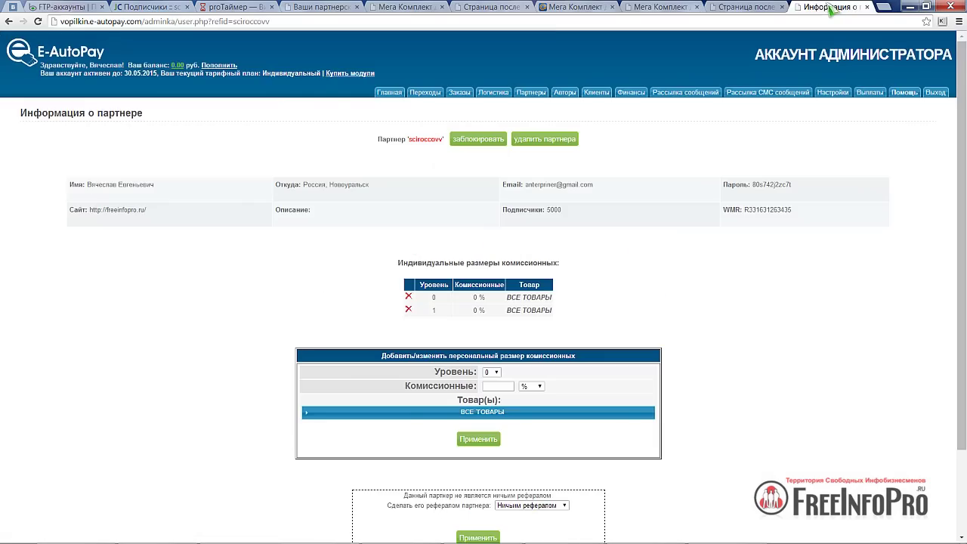
left_click(659, 9)
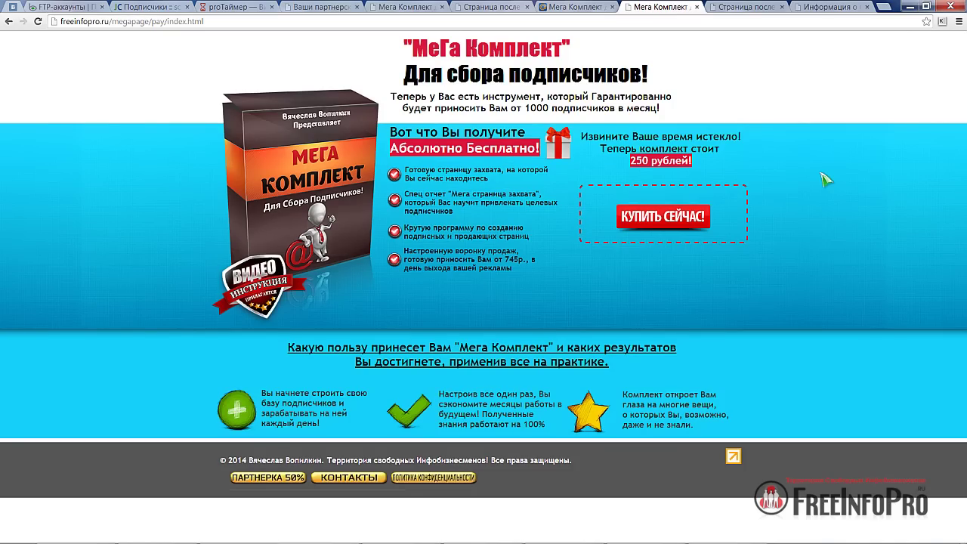
left_click(396, 9)
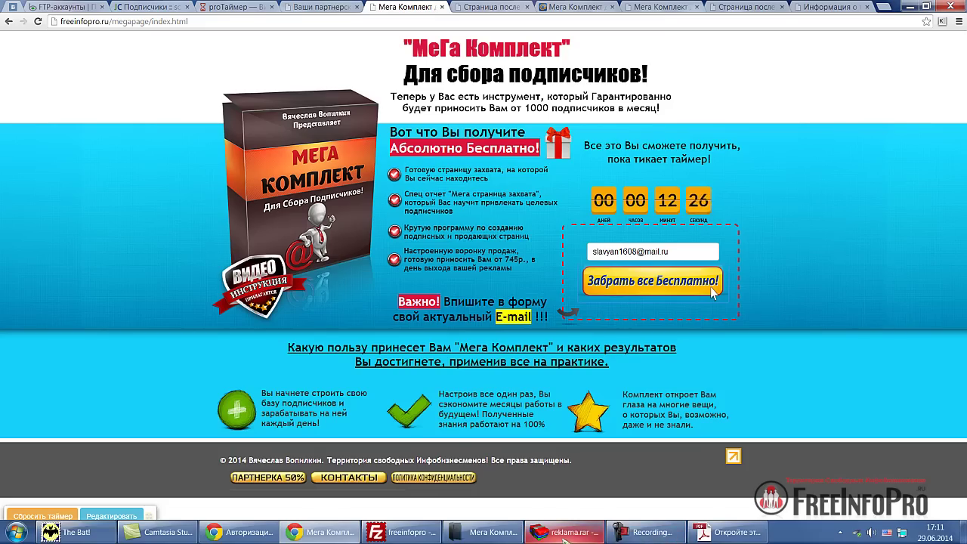
Step: Switch to Adobe Reader, read item 9 of "Откройте этот документ первым!.pdf" on attracting subscribers, and return to the reklama.rar archive in WinRAR
left_click(565, 536)
left_click(729, 532)
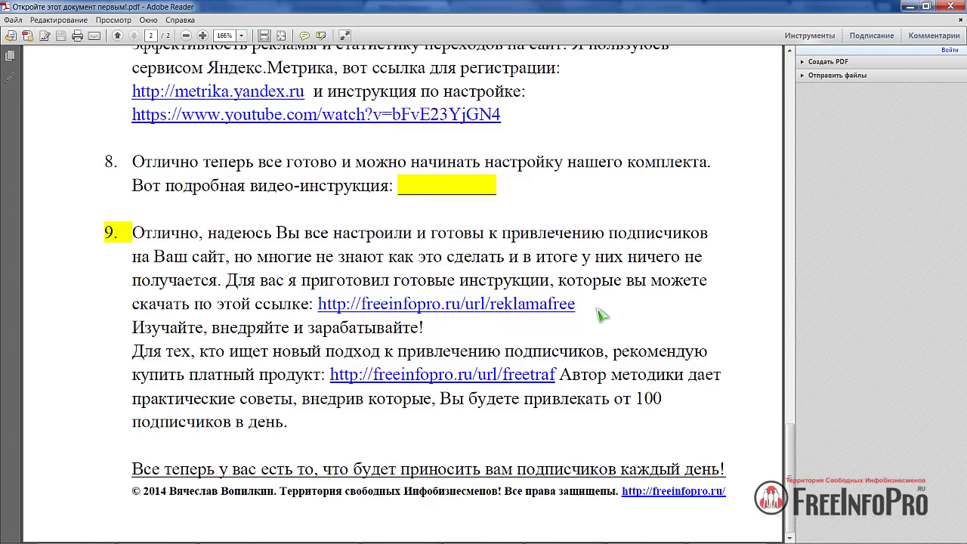
left_click(911, 6)
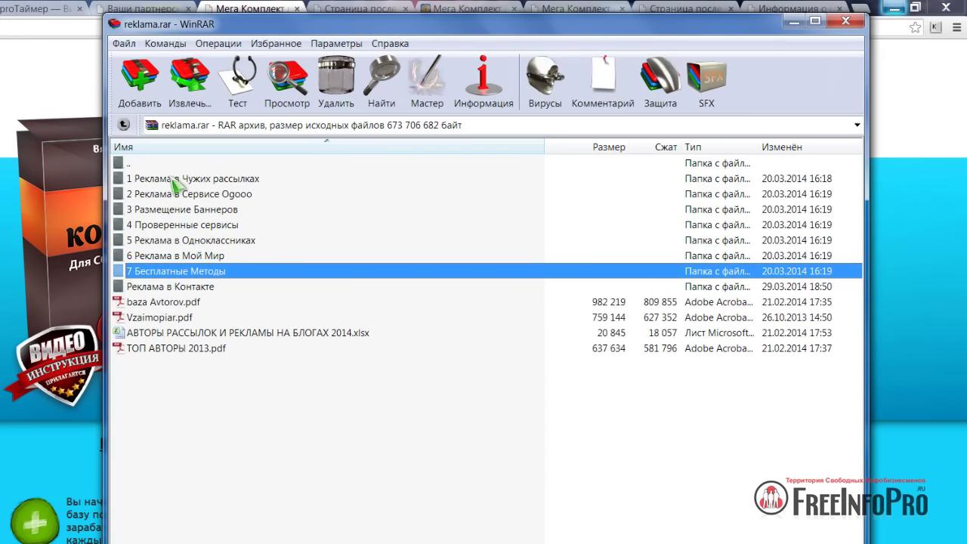
Step: Examine the contents of the archive folders "1 Реклама в Чужих рассылках" and "3 Размещение Баннеров", returning to the archive root
left_click(340, 142)
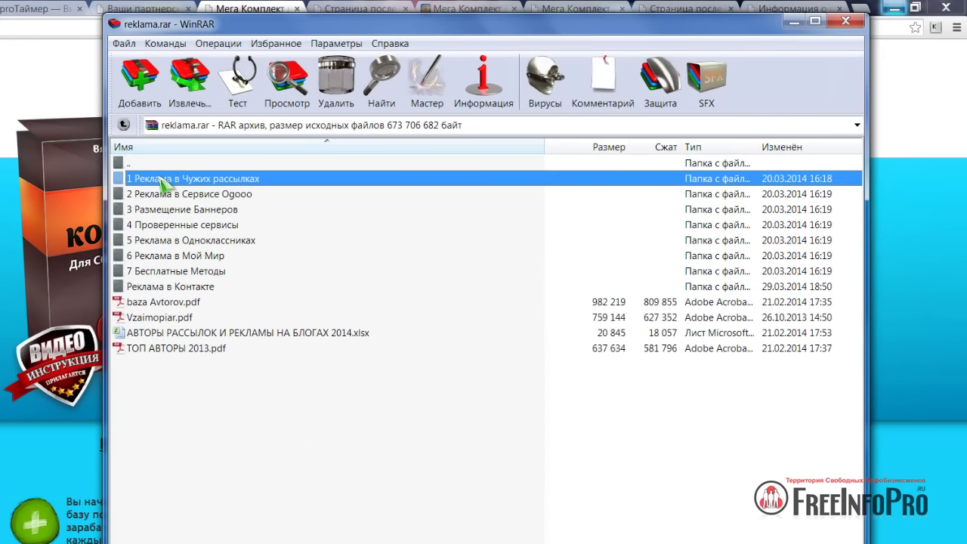
double_click(155, 180)
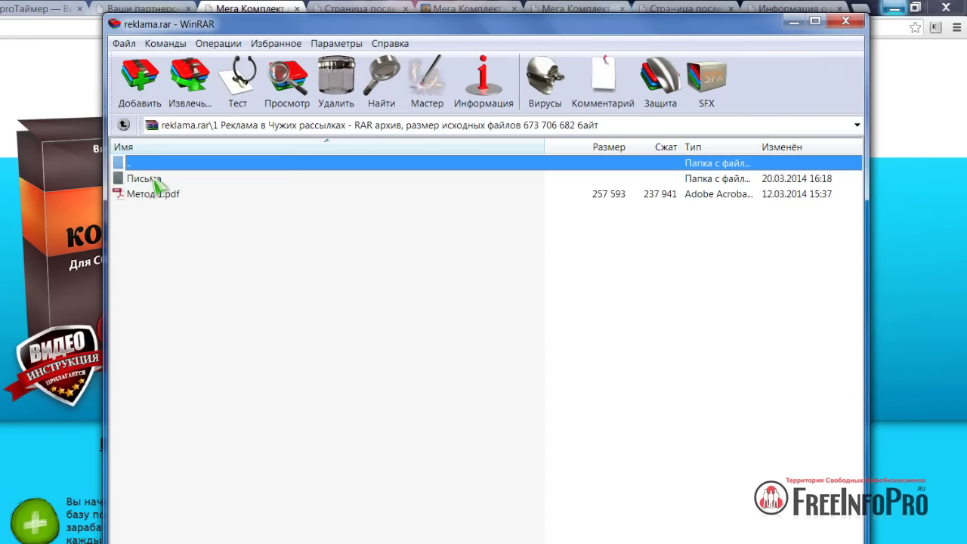
left_click(124, 125)
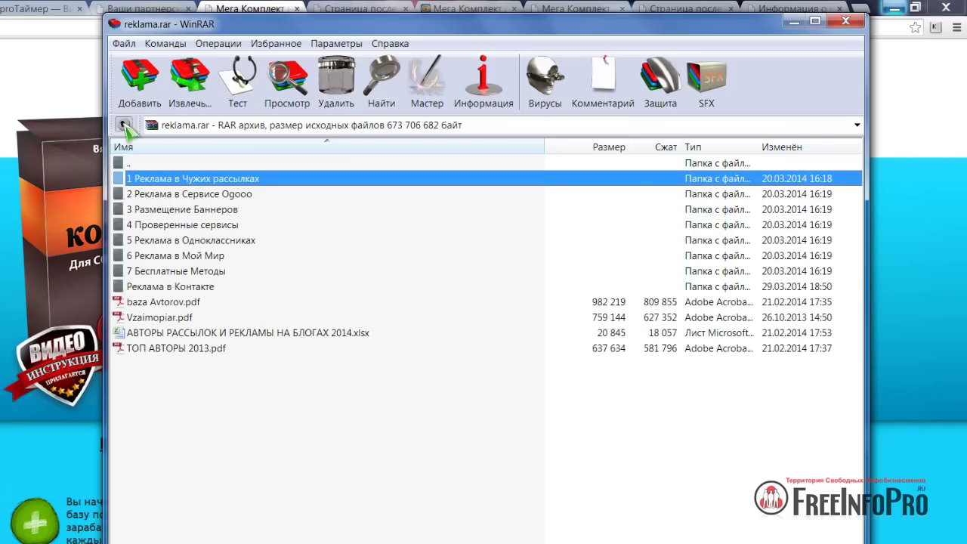
left_click(184, 197)
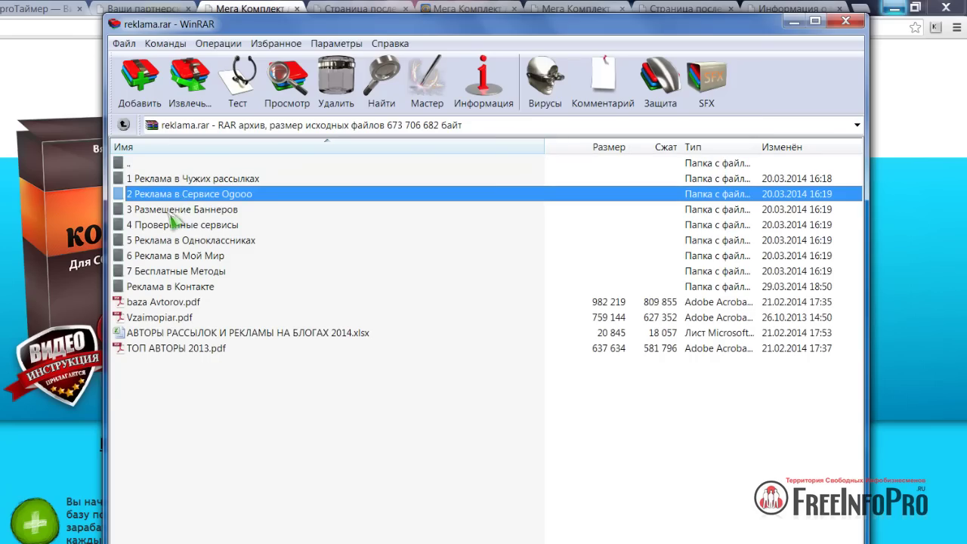
left_click(165, 212)
double_click(165, 214)
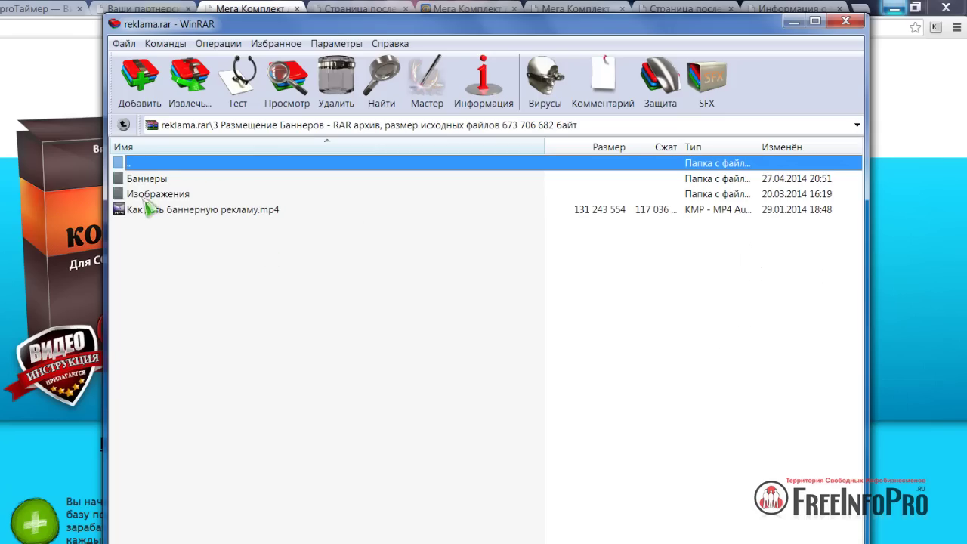
left_click(124, 125)
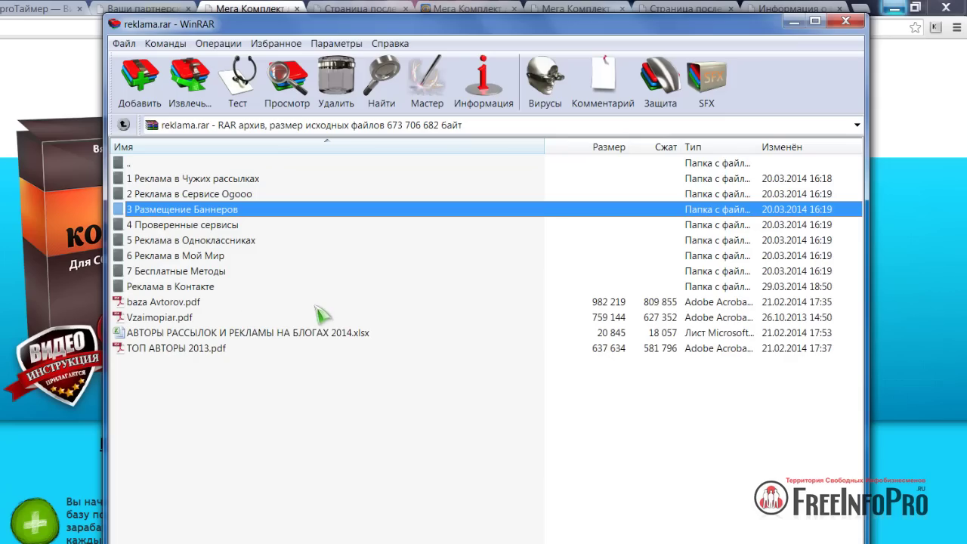
Step: Examine the contents of the folders "4 Проверенные сервисы" and "5 Реклама в Одноклассниках", then close the reklama.rar archive
double_click(182, 226)
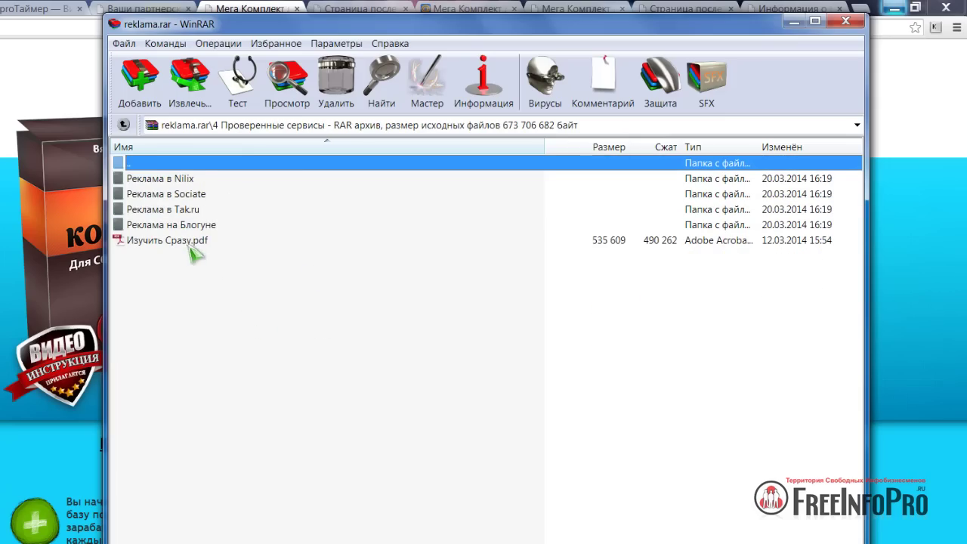
left_click(123, 125)
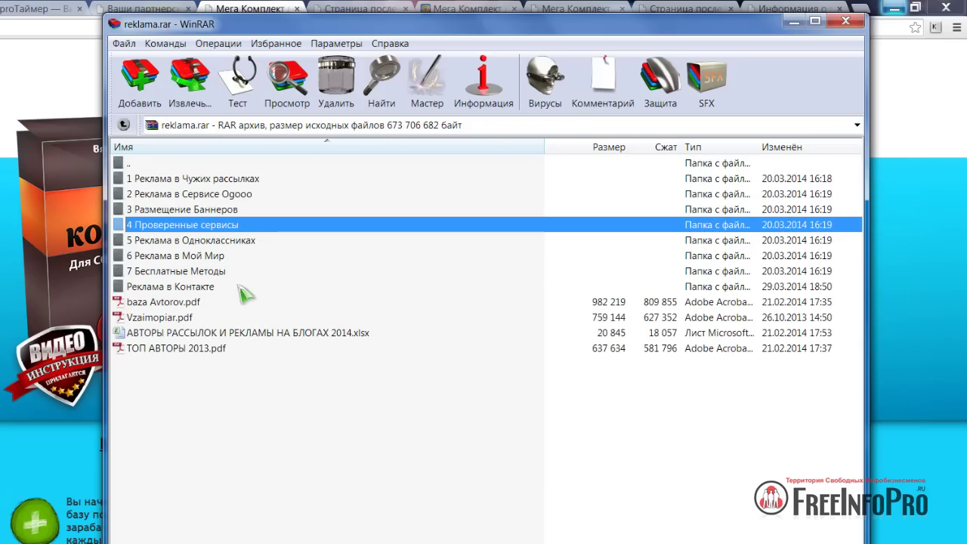
double_click(189, 242)
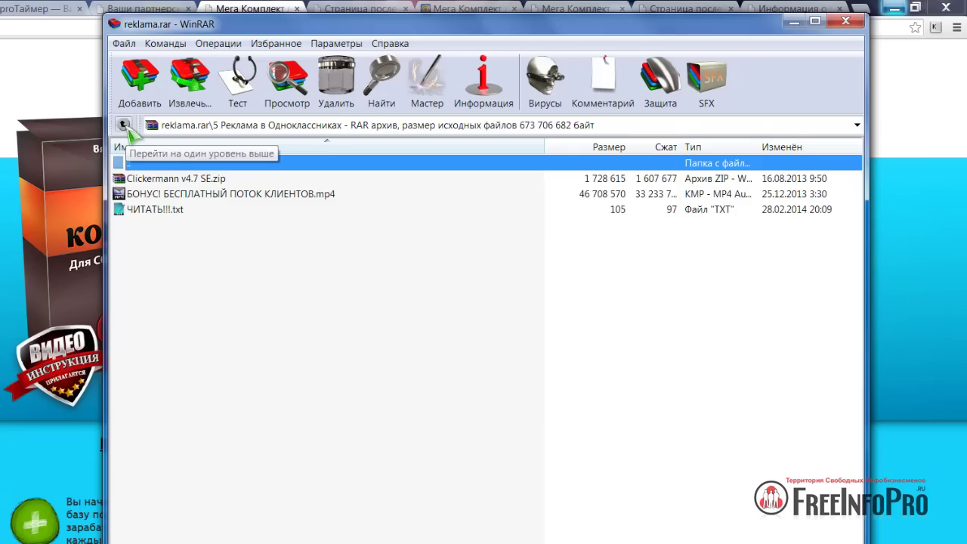
left_click(124, 126)
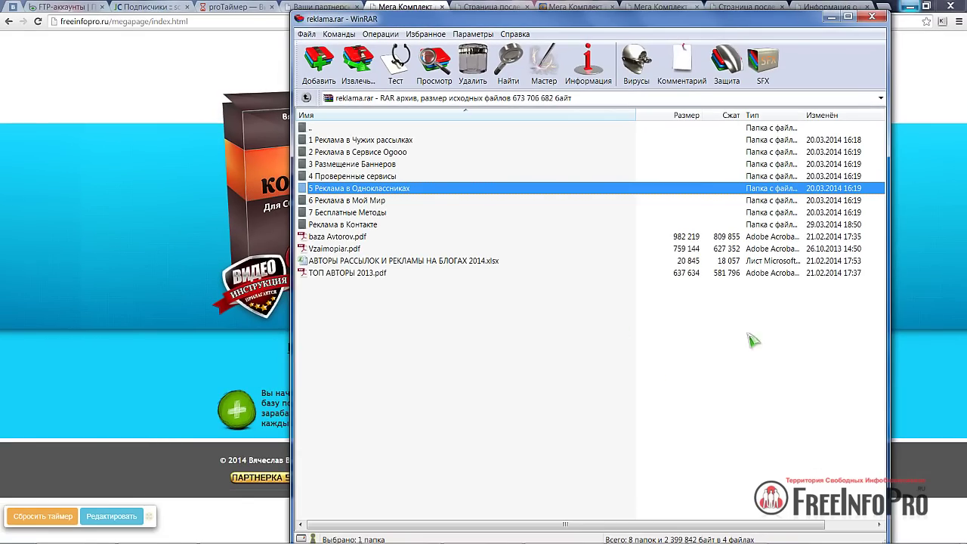
left_click(872, 16)
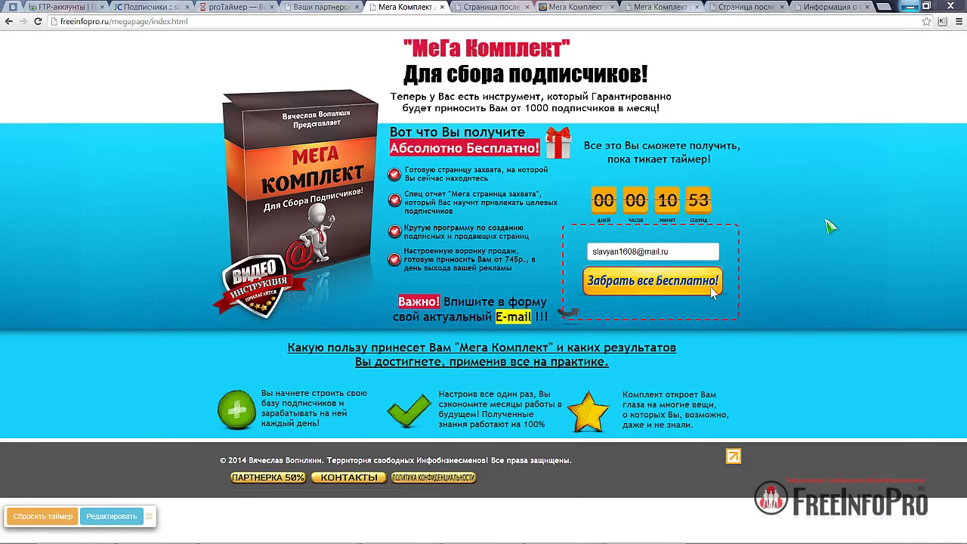